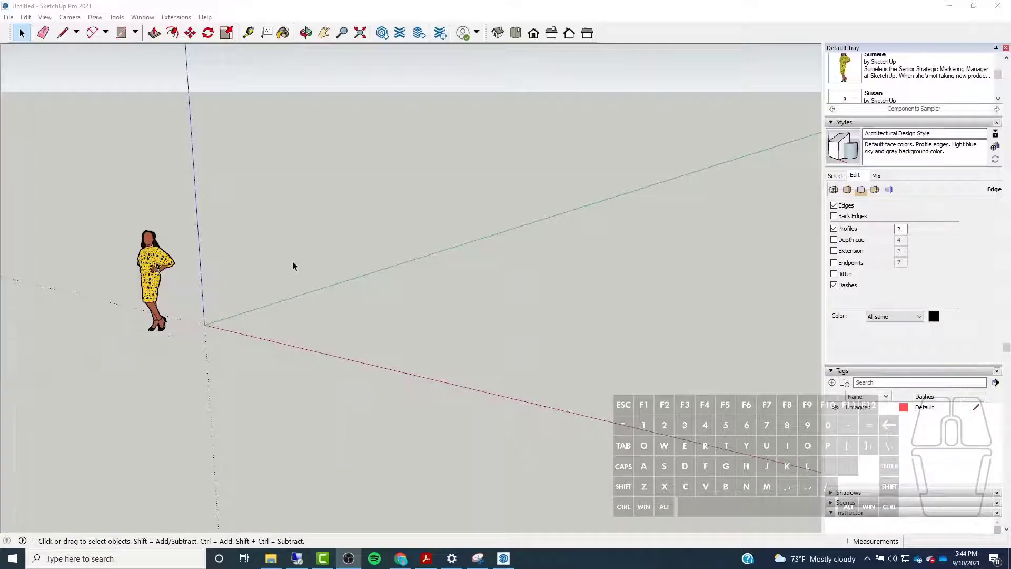
# Start a new model and delete the default human figure near the origin
pyautogui.click(10, 17)
pyautogui.click(21, 41)
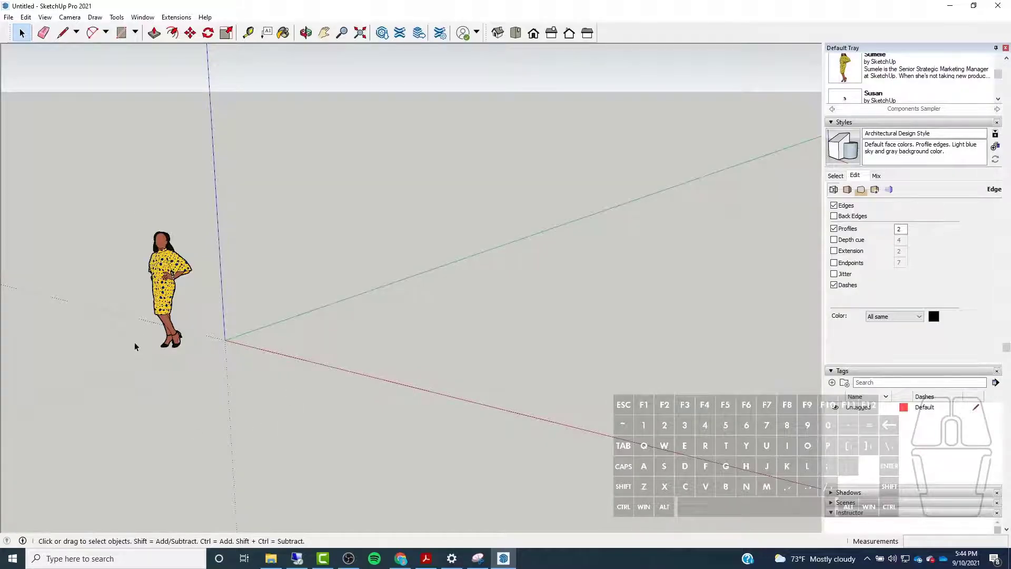
pyautogui.moveTo(118, 203); pyautogui.dragTo(212, 466)
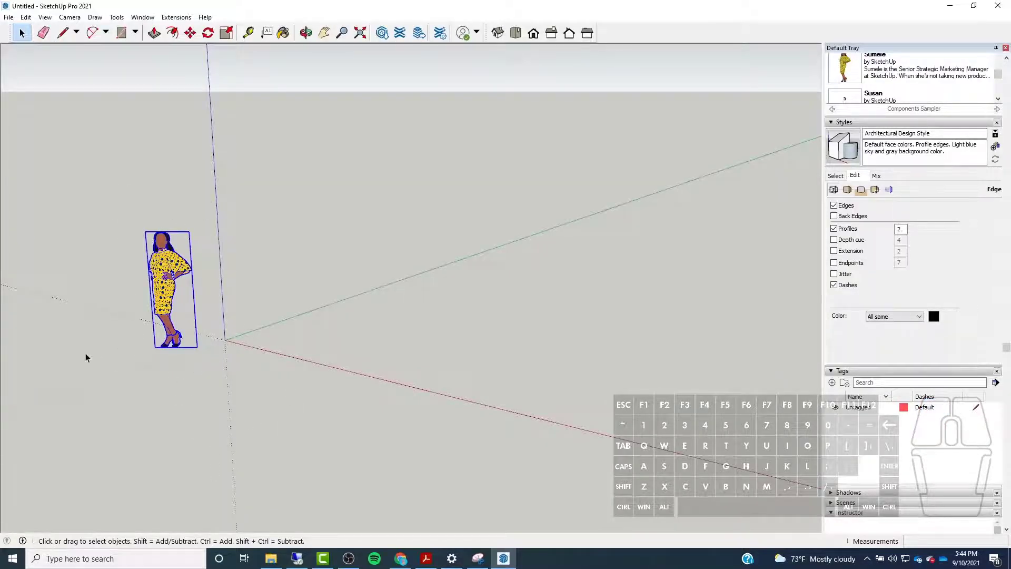
pyautogui.press('Delete')
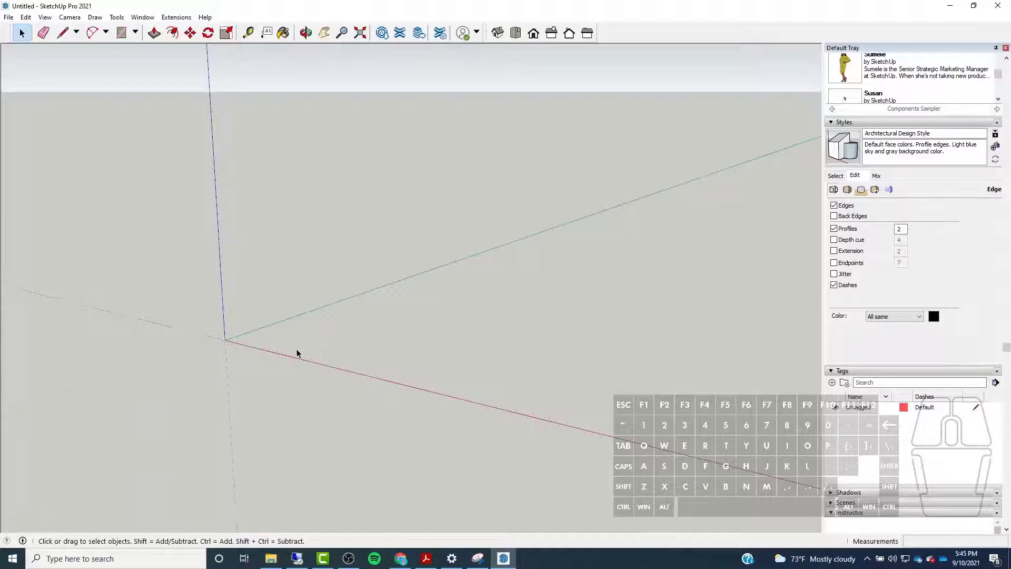
# Import the AutoCAD drawing Sample House Plan.dwg into the model and dismiss the import results
pyautogui.click(8, 17)
pyautogui.click(46, 197)
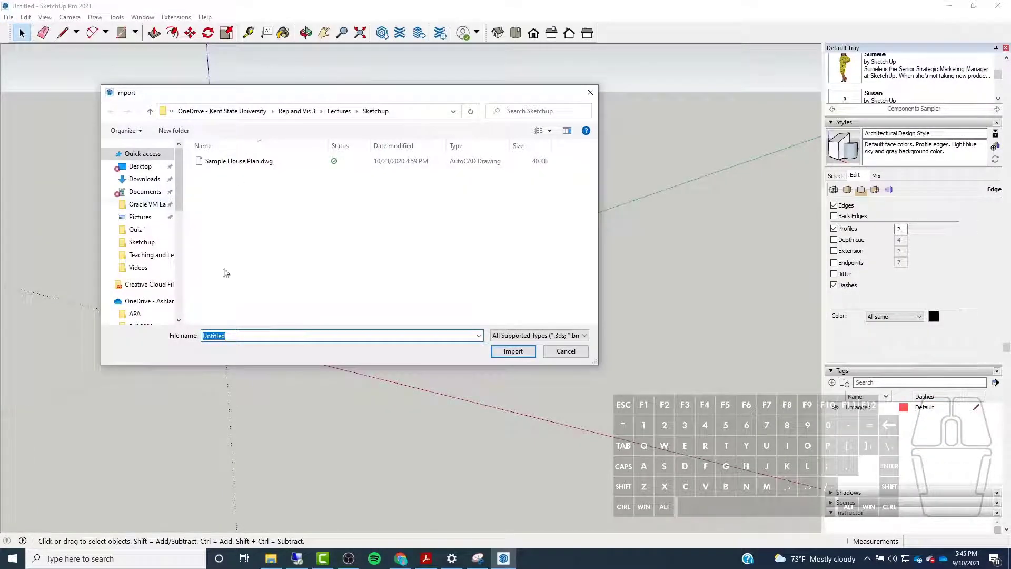
pyautogui.click(277, 163)
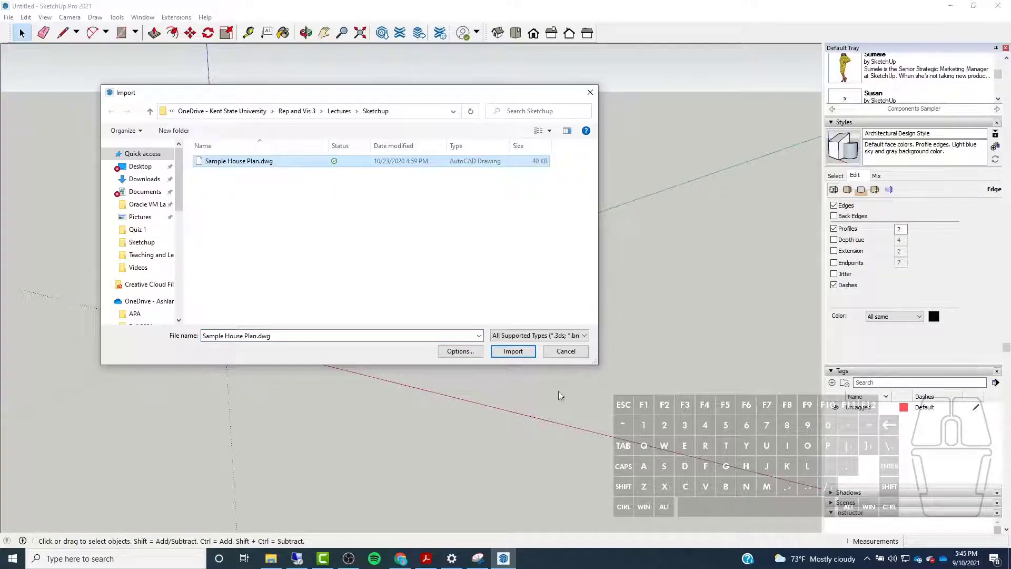
pyautogui.click(511, 352)
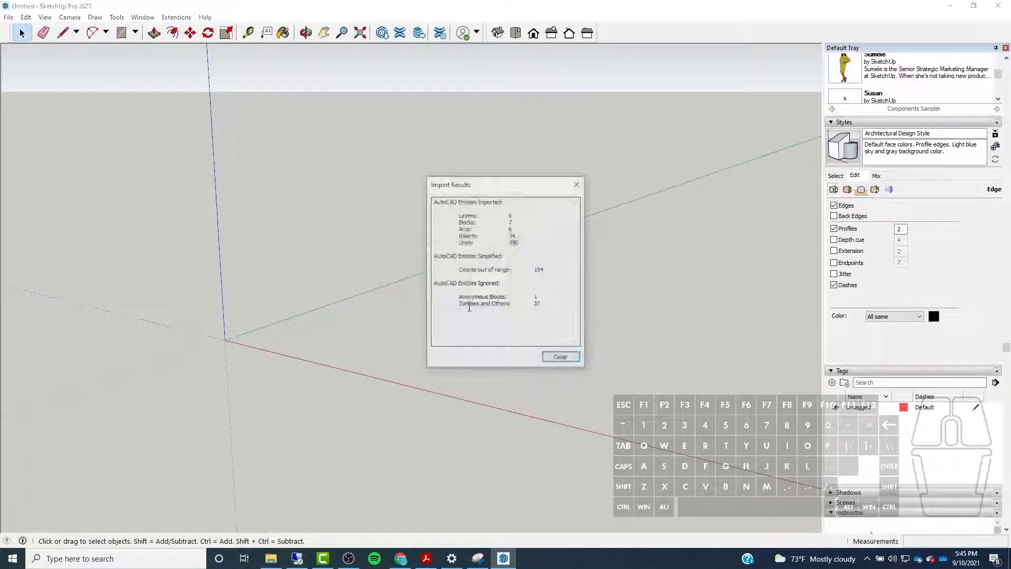
pyautogui.moveTo(487, 183); pyautogui.dragTo(338, 113)
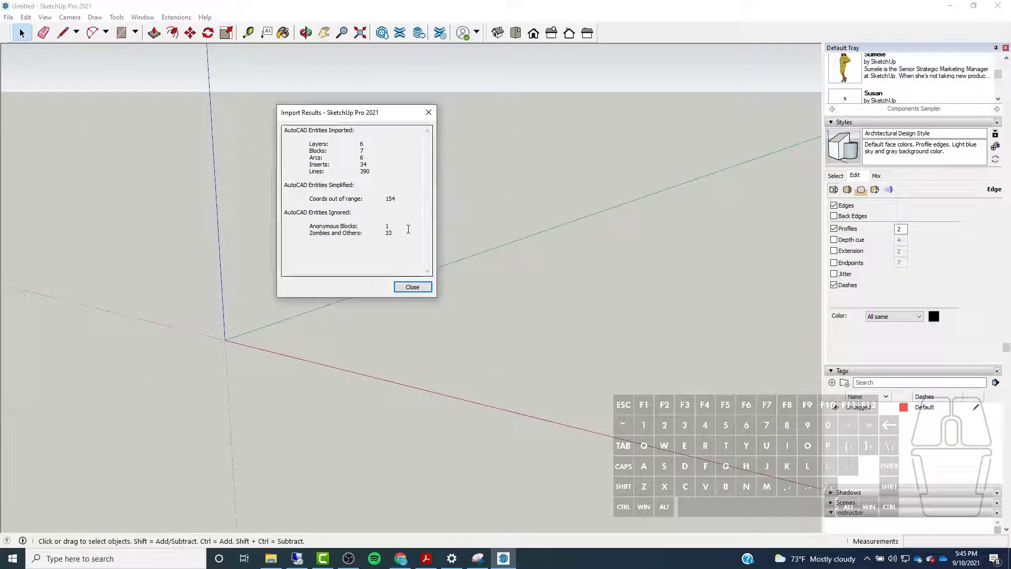
pyautogui.click(421, 292)
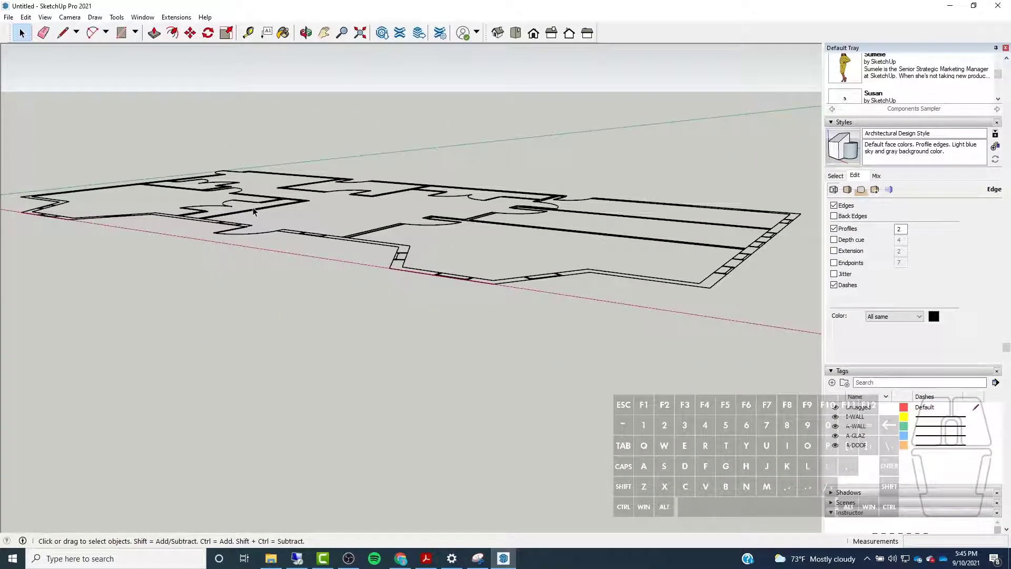
# Examine the whole imported floor plan from a high viewpoint and up close
pyautogui.moveTo(295, 232); pyautogui.dragTo(397, 397, button='middle')
pyautogui.scroll(-4, 330, 285)
pyautogui.moveTo(329, 284); pyautogui.dragTo(345, 351, button='middle')
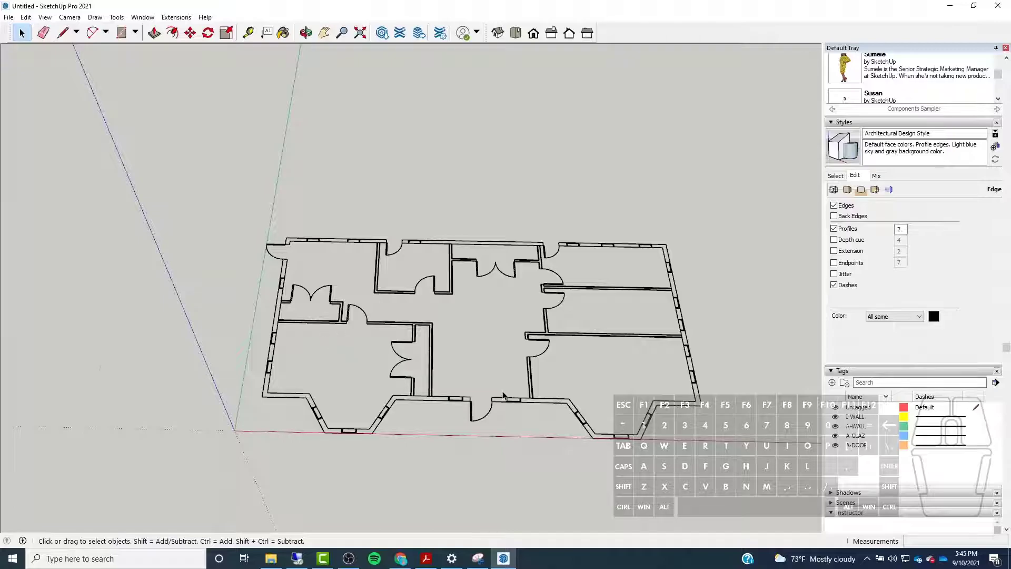
pyautogui.scroll(3, 492, 378)
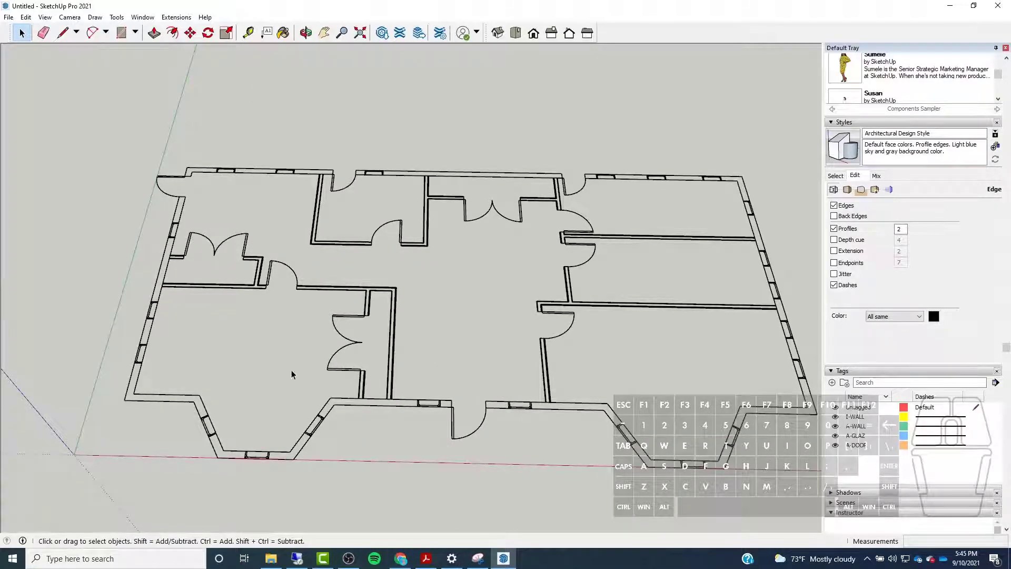
pyautogui.scroll(-2, 291, 369)
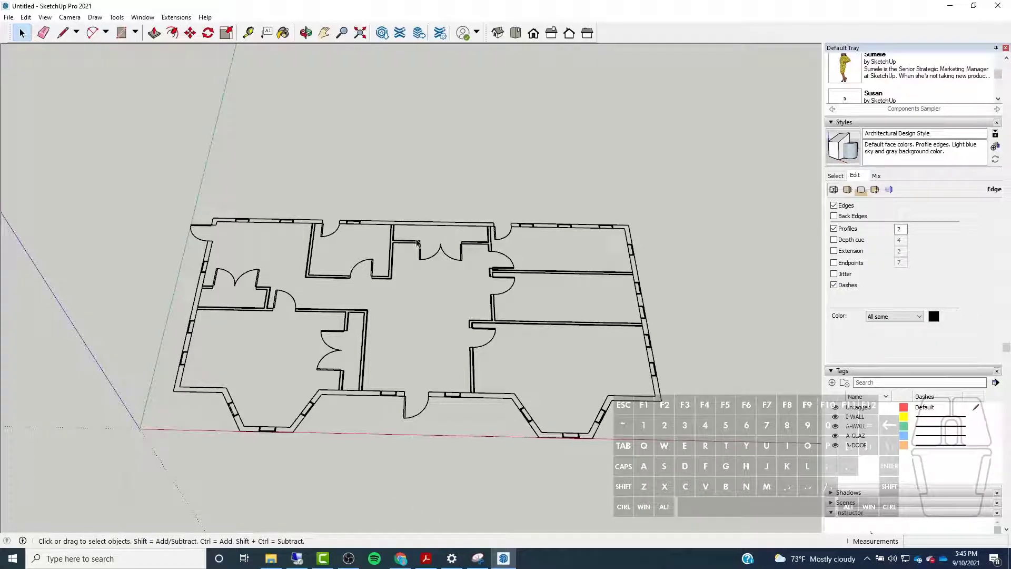
pyautogui.moveTo(406, 291); pyautogui.dragTo(405, 337, button='middle')
pyautogui.scroll(3, 402, 387)
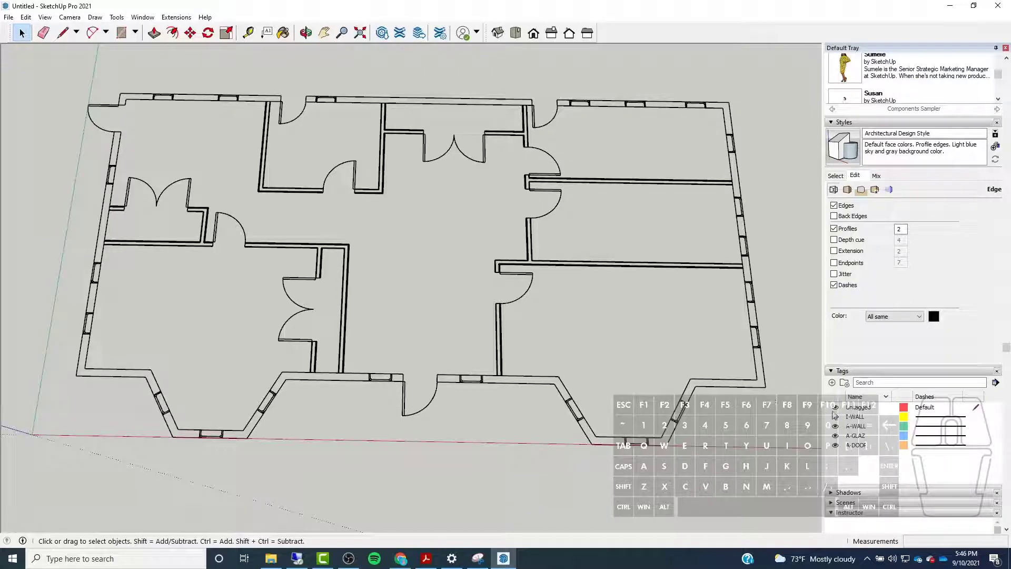
# Create a new tag named AutoCAD
pyautogui.click(832, 383)
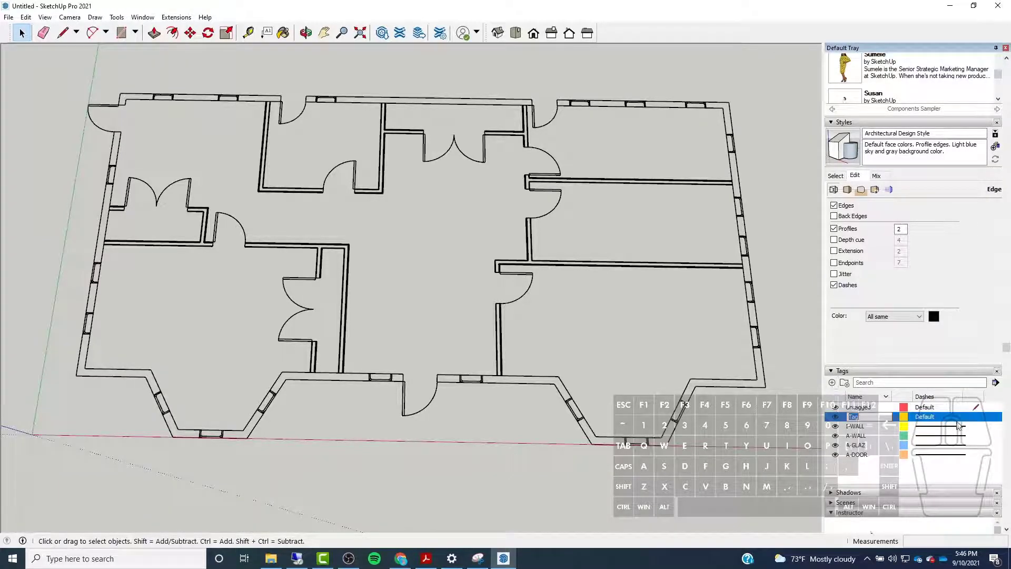
pyautogui.write('Au')
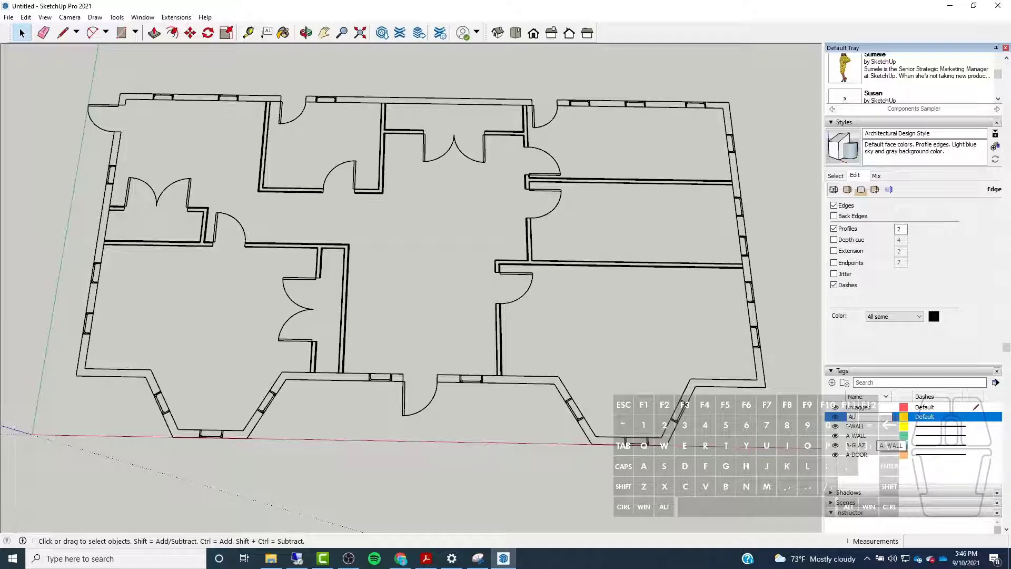
pyautogui.write('toCAD')
pyautogui.press('Return')
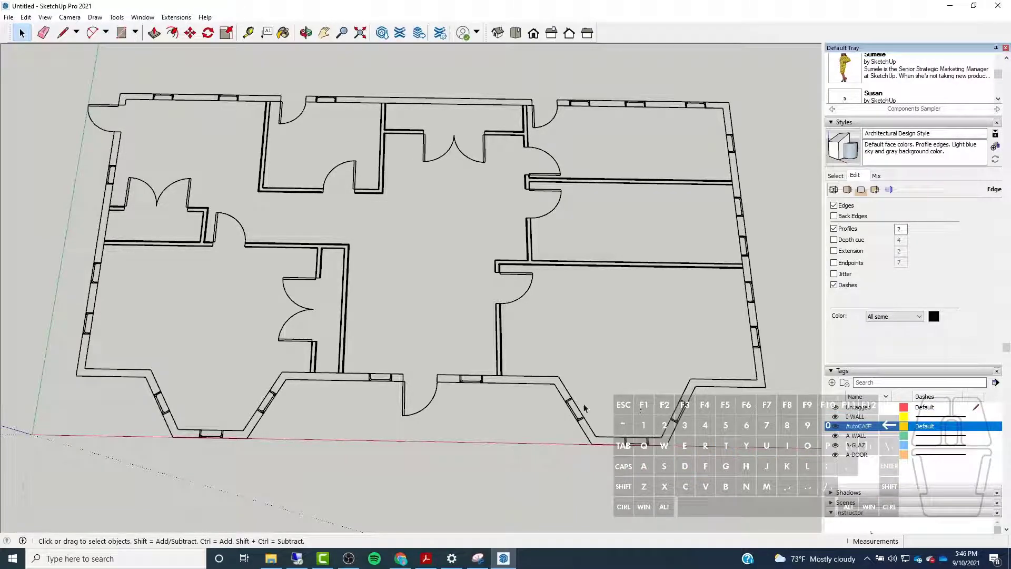
# Assign the imported house plan component to the AutoCAD tag and clear the selection
pyautogui.tripleClick(562, 399)
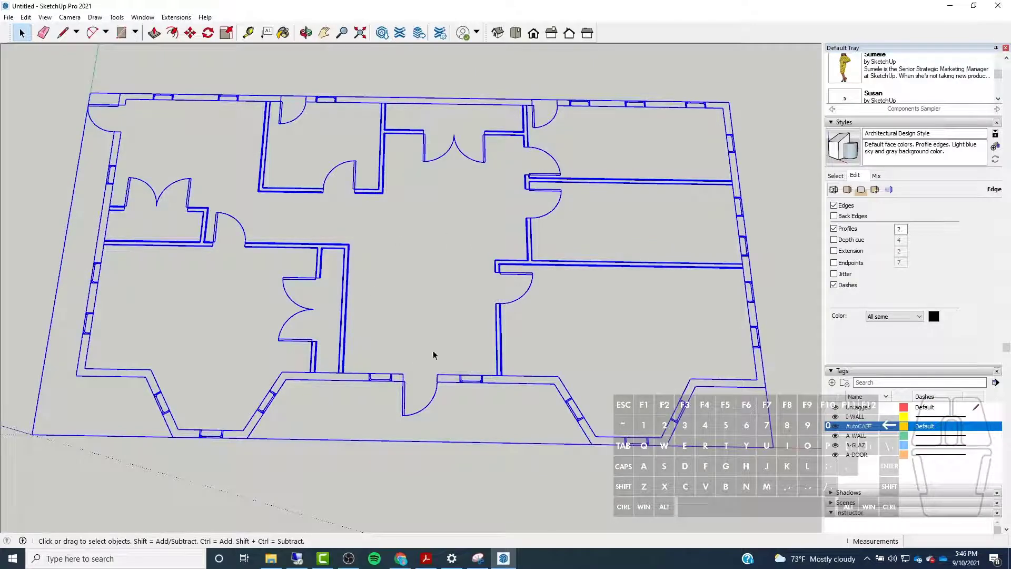
pyautogui.moveTo(1006, 347); pyautogui.dragTo(1006, 47)
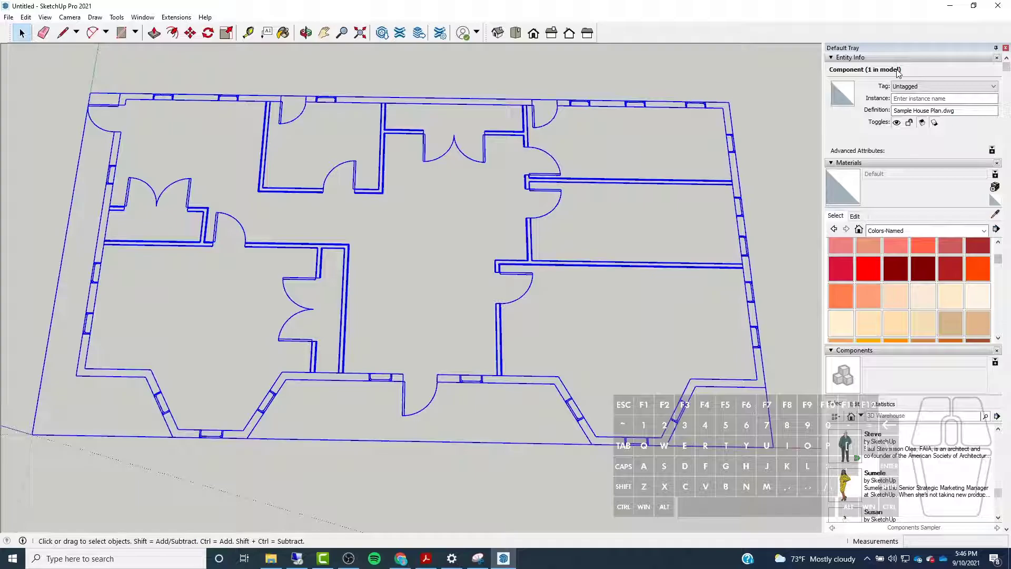
pyautogui.click(920, 87)
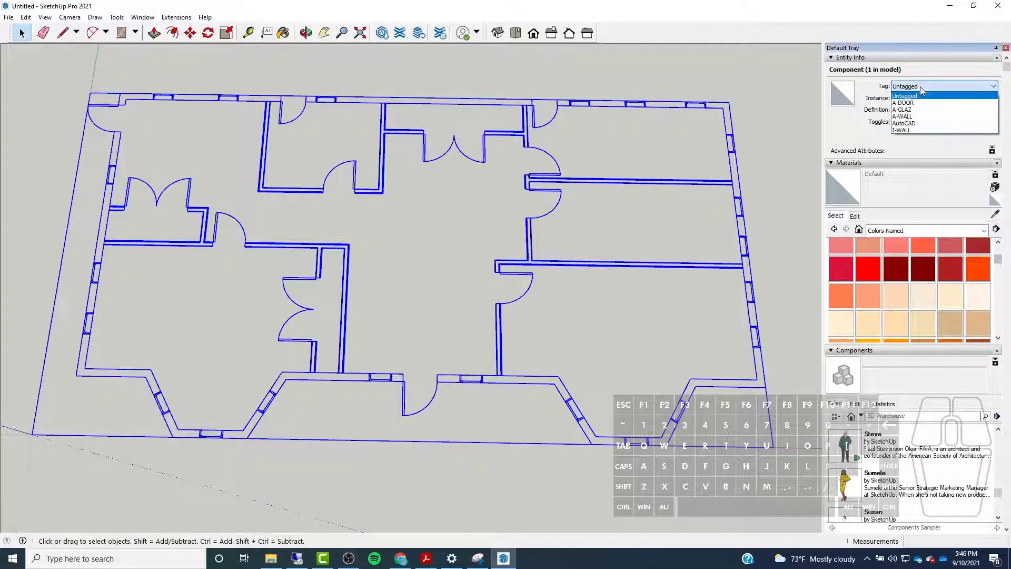
pyautogui.click(906, 124)
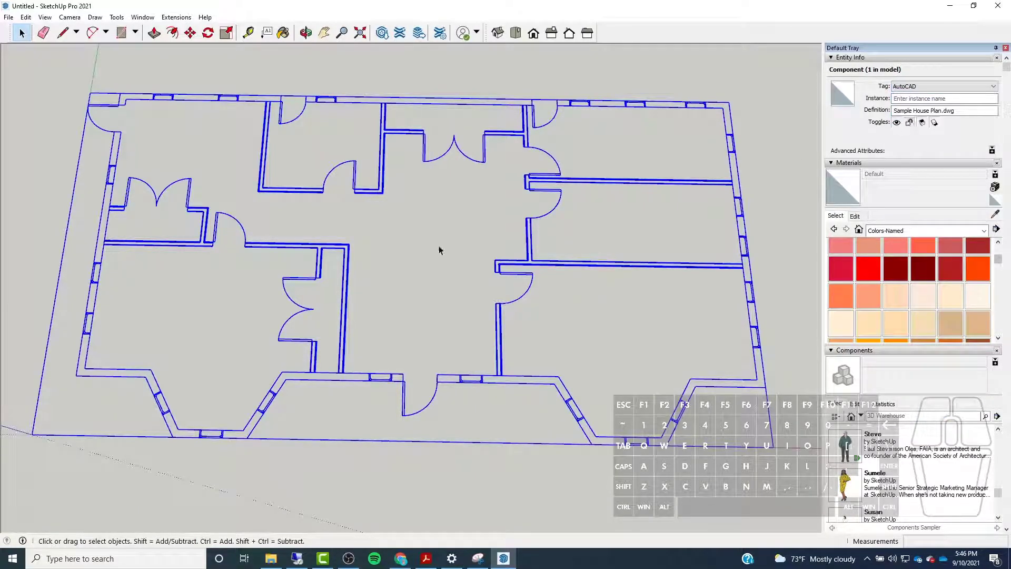
pyautogui.click(453, 254)
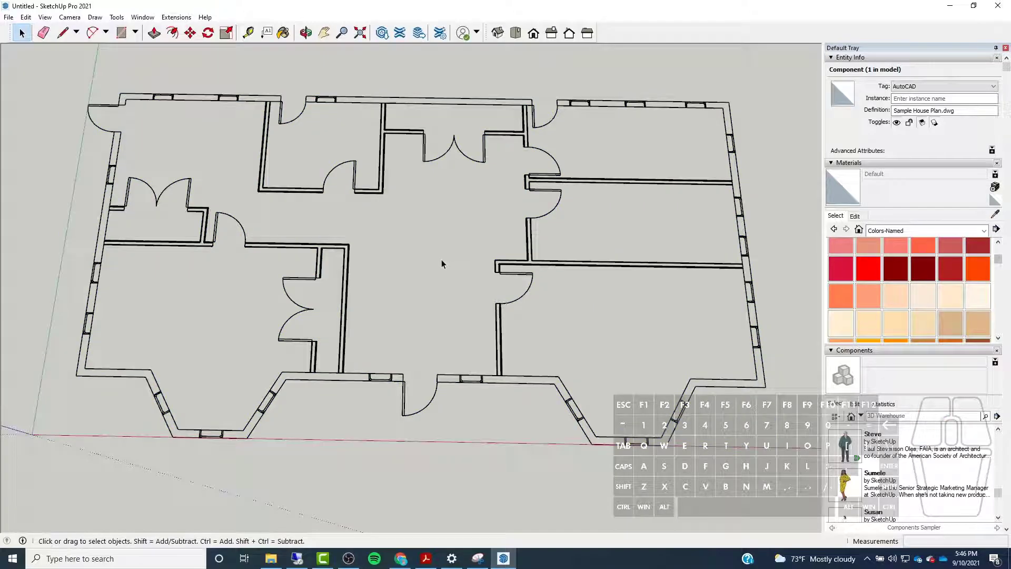
# Open the house plan component for editing, assign all the entities inside it to the AutoCAD tag, and leave the component
pyautogui.doubleClick(347, 254)
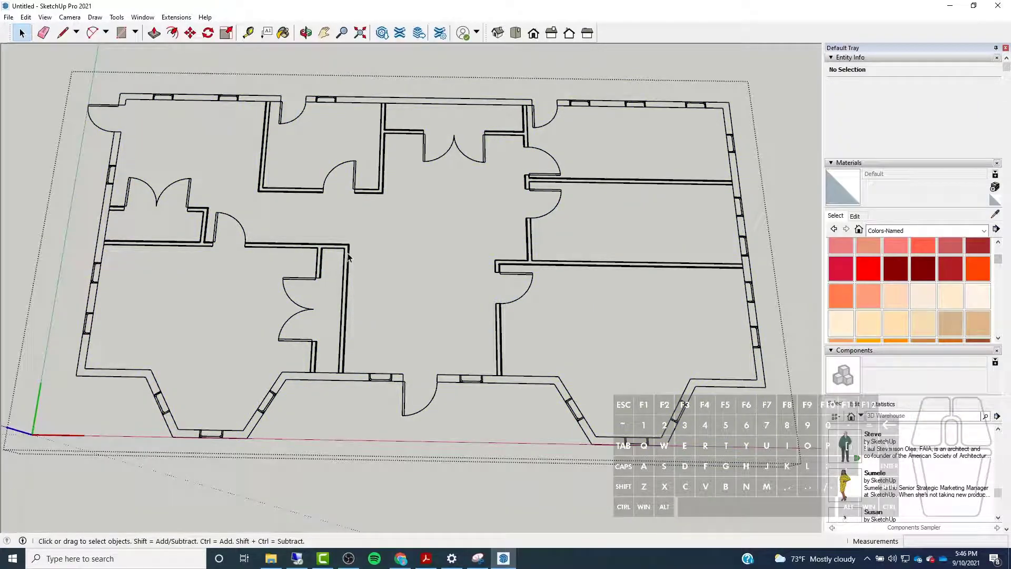
pyautogui.scroll(-3, 251, 361)
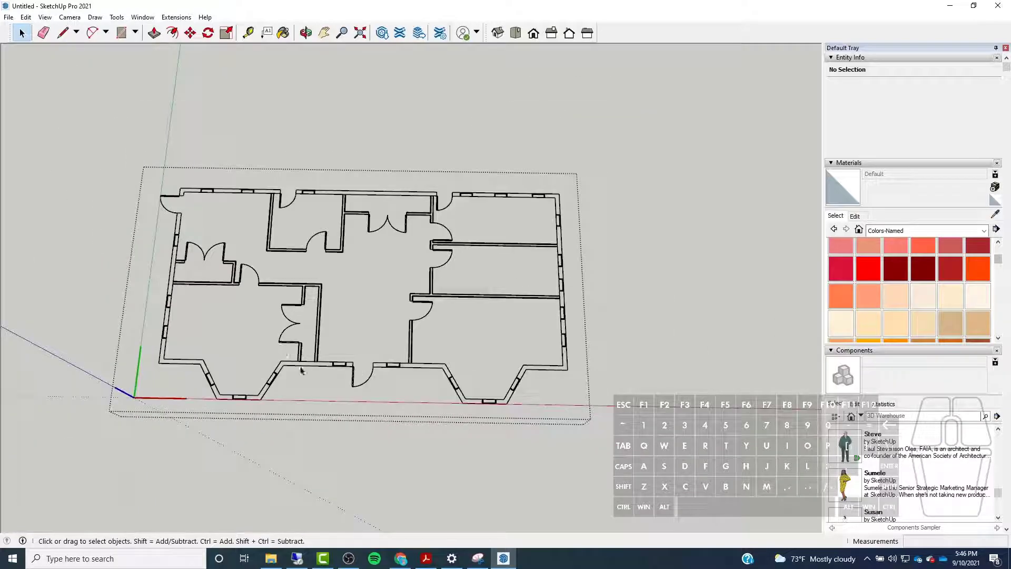
pyautogui.scroll(2, 306, 337)
pyautogui.moveTo(316, 327); pyautogui.dragTo(351, 243, button='middle')
pyautogui.moveTo(76, 166); pyautogui.dragTo(666, 482)
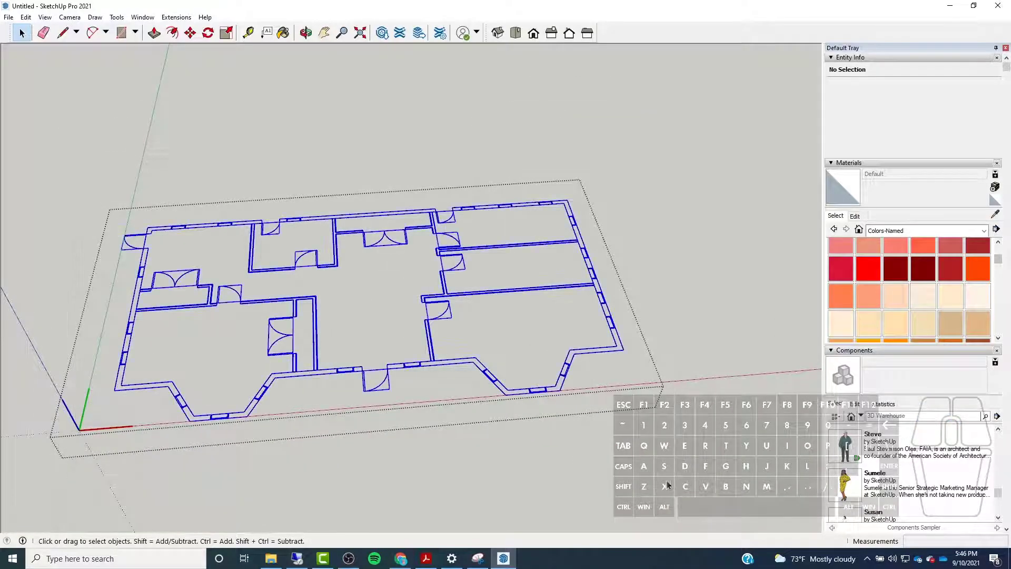
pyautogui.moveTo(666, 482); pyautogui.dragTo(553, 321, button='middle')
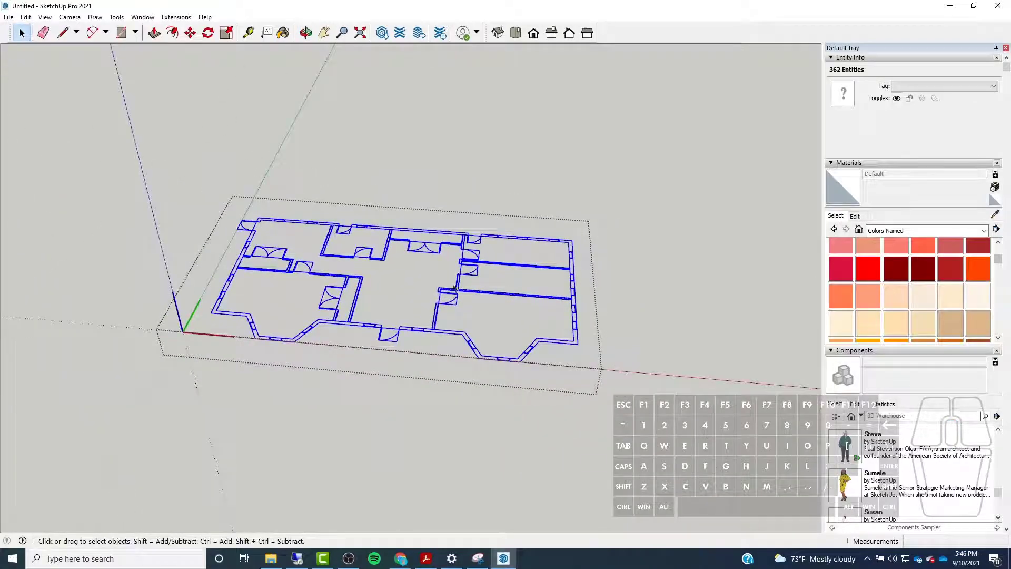
pyautogui.scroll(3, 318, 271)
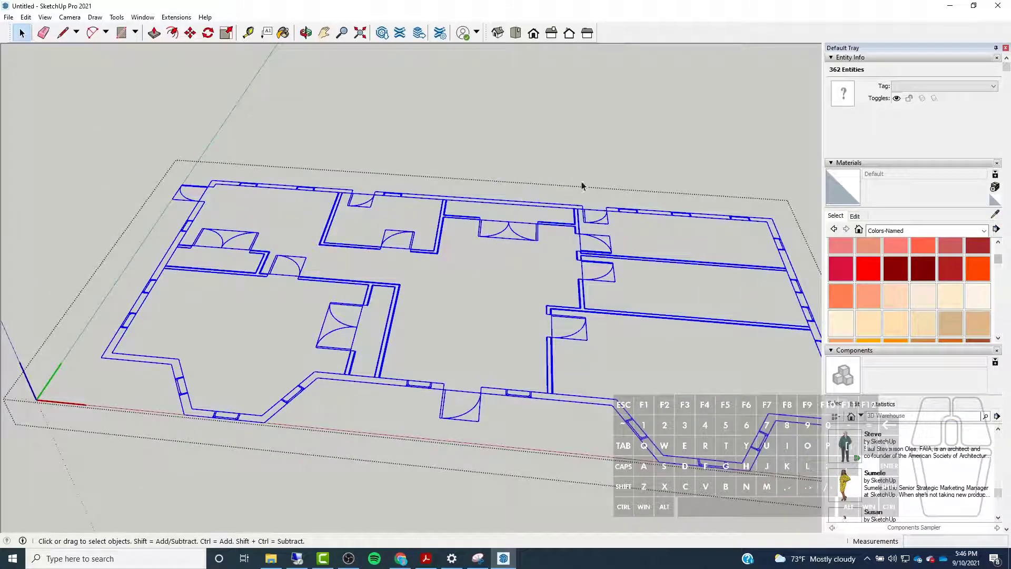
pyautogui.click(926, 86)
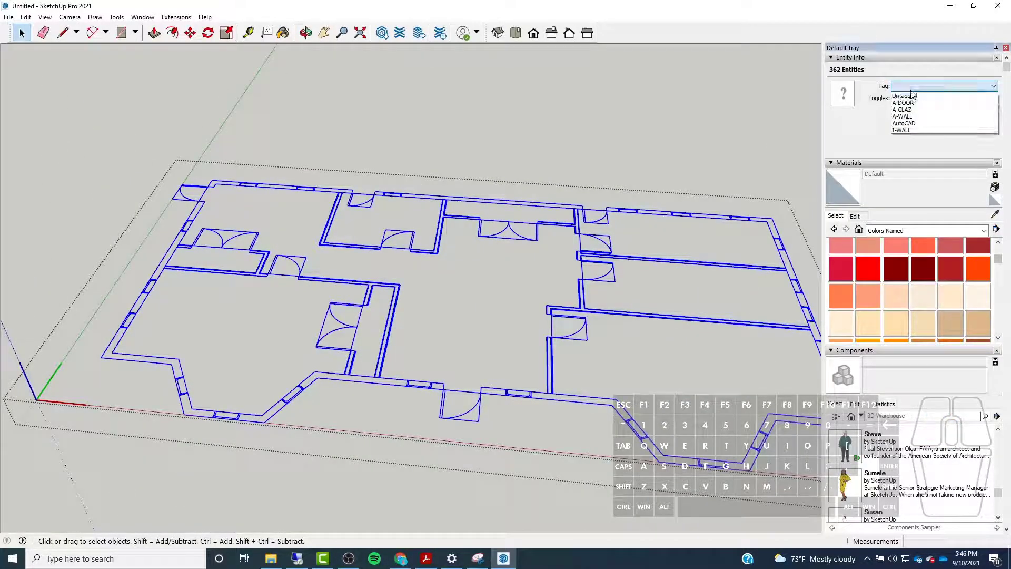
pyautogui.click(912, 124)
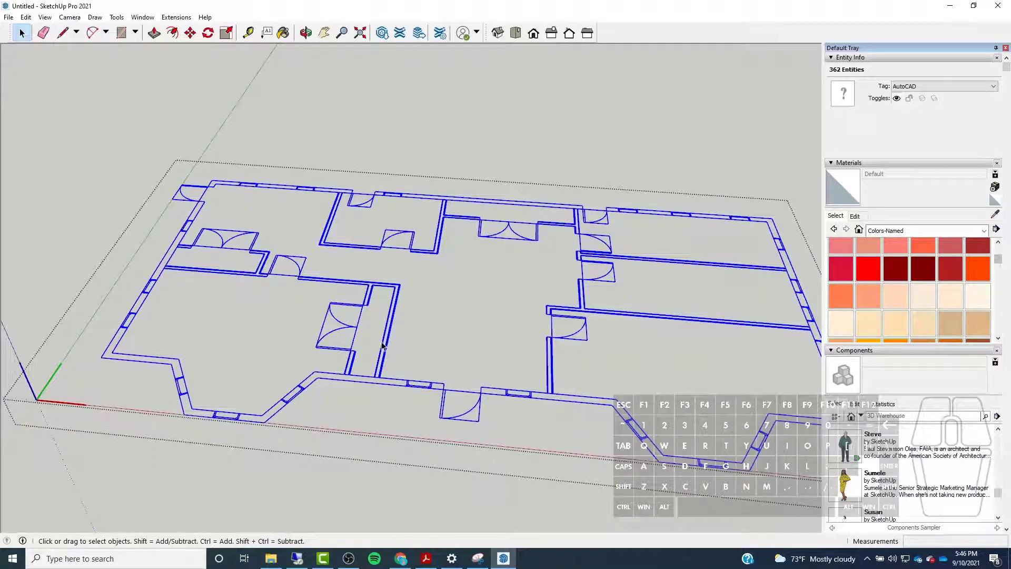
pyautogui.click(318, 464)
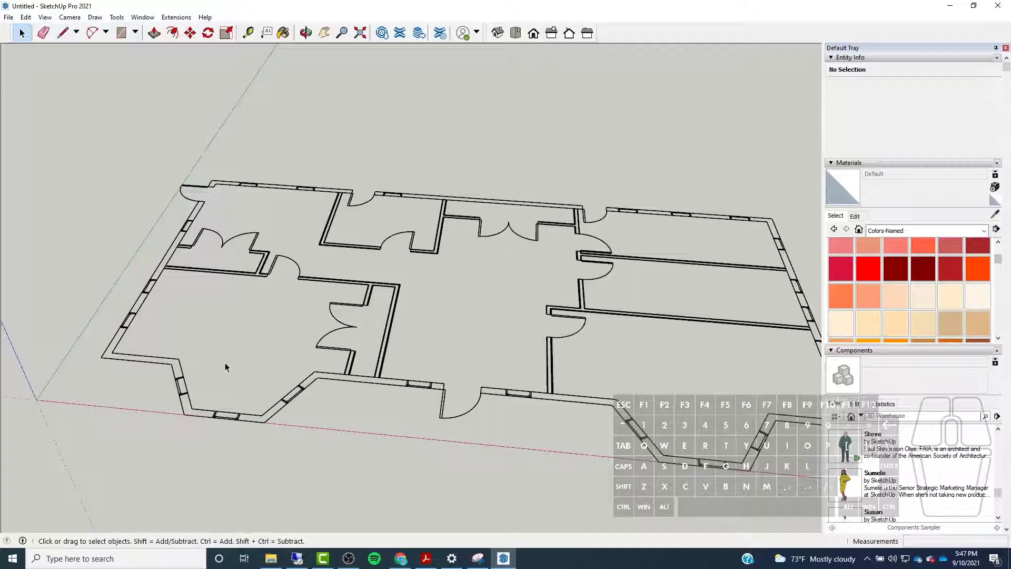
# Delete the A-DOOR tag and reassign its entities to the AutoCAD tag
pyautogui.scroll(-2, 1008, 228)
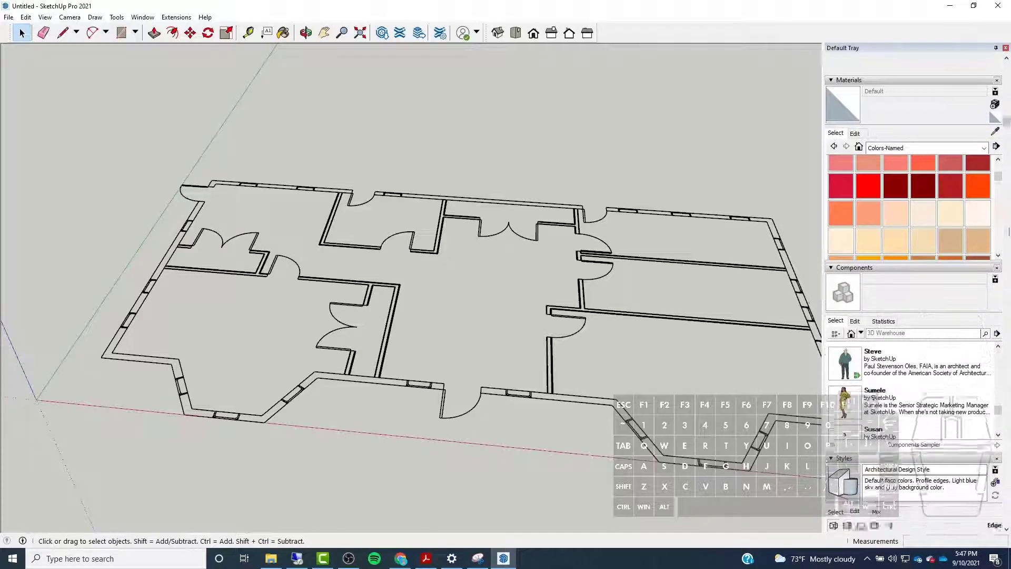
pyautogui.scroll(-10, 1009, 230)
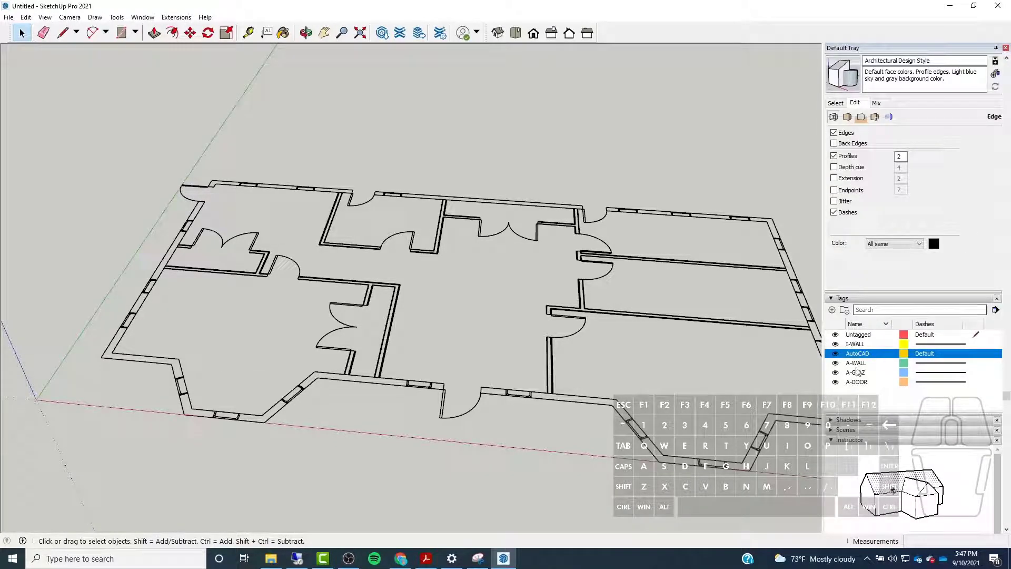
pyautogui.click(863, 382)
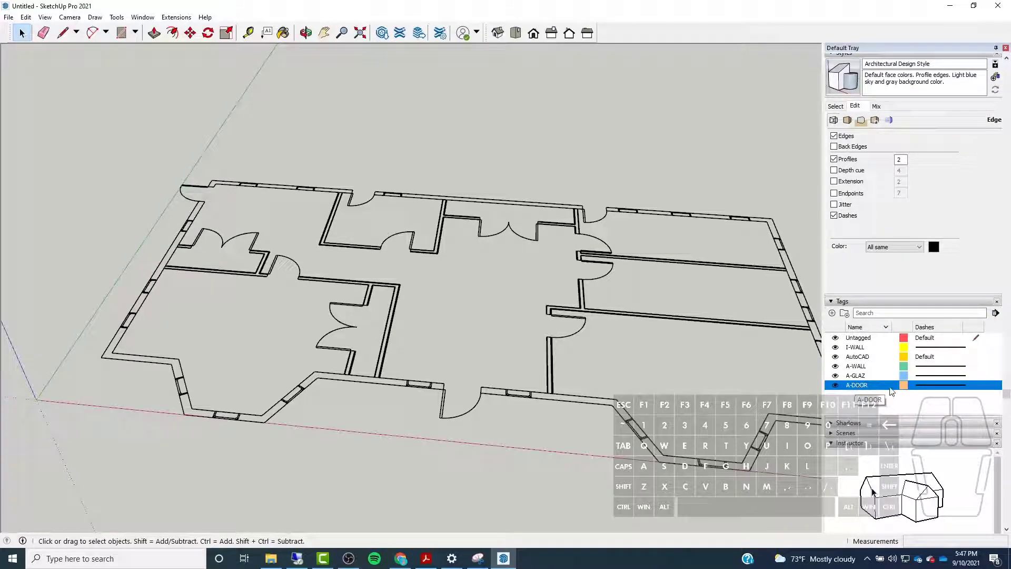
pyautogui.rightClick(875, 389)
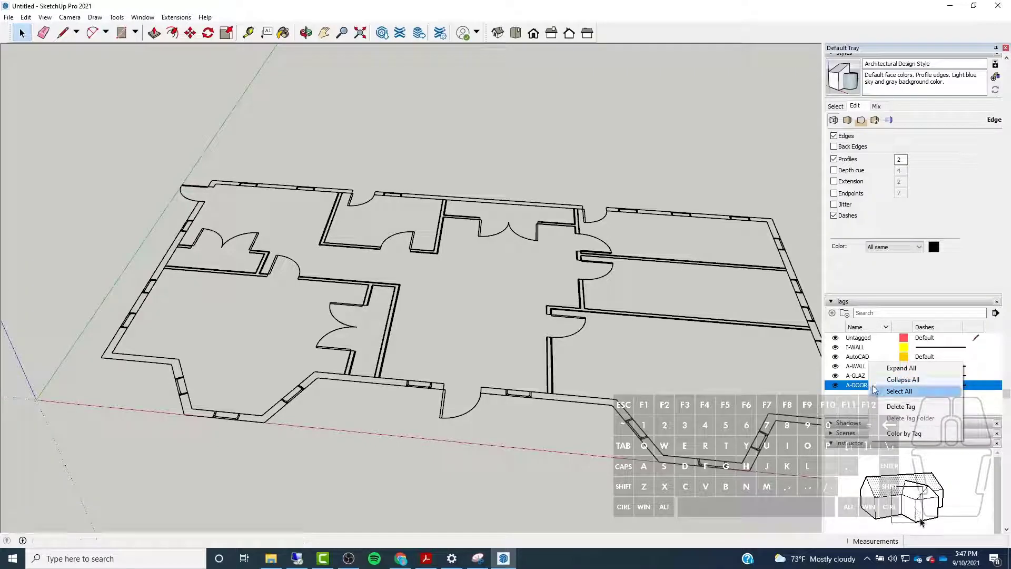
pyautogui.click(899, 405)
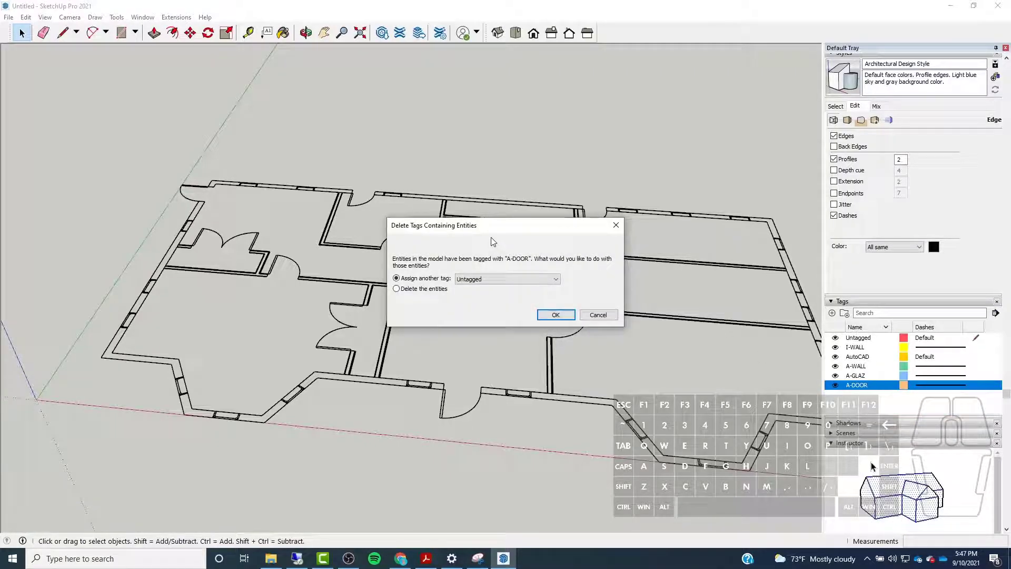
pyautogui.moveTo(491, 230); pyautogui.dragTo(367, 93)
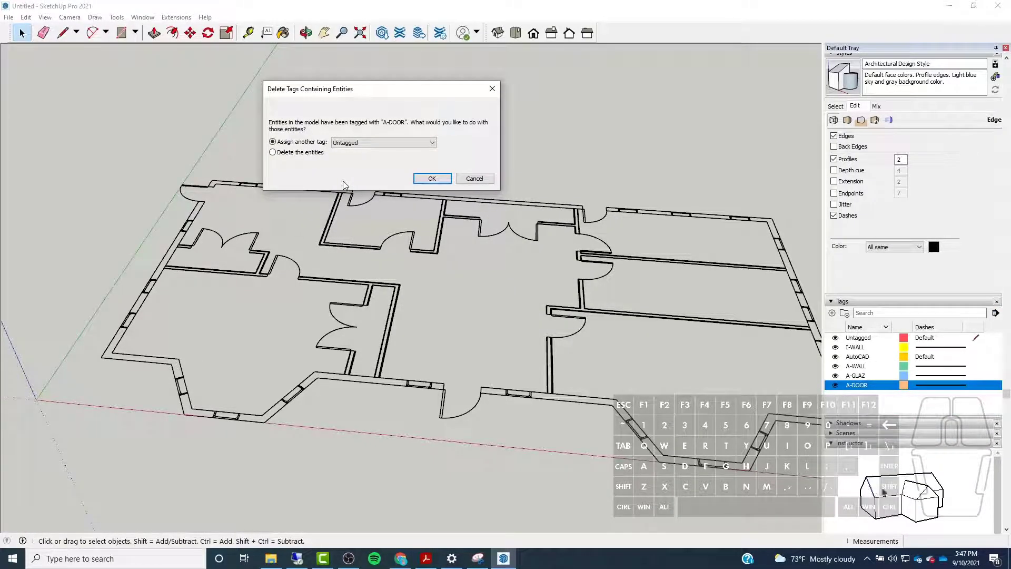
pyautogui.click(348, 145)
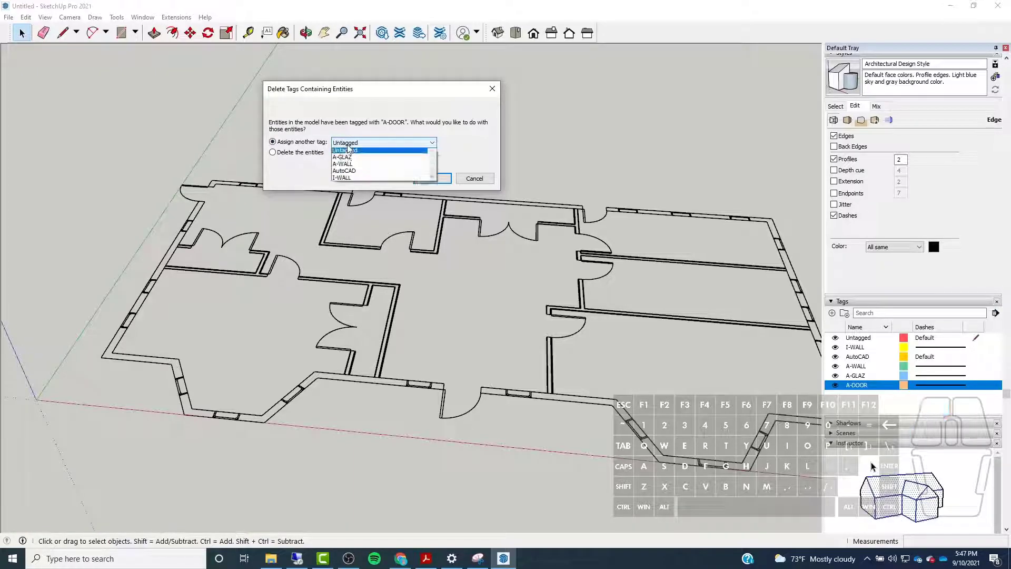
pyautogui.click(345, 171)
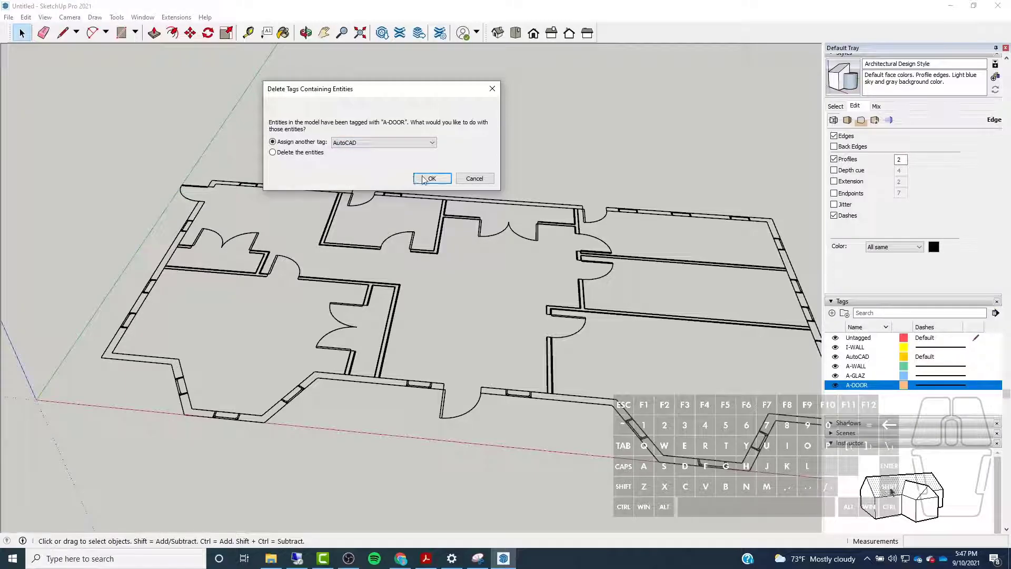
pyautogui.click(431, 179)
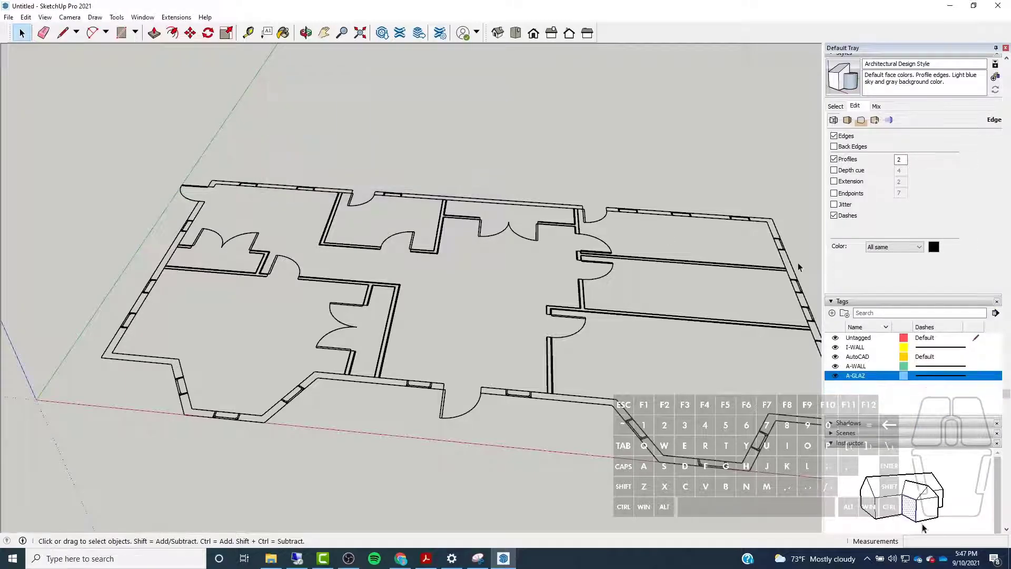
# Delete the A-GLAZ tag, moving its entities to the AutoCAD tag
pyautogui.rightClick(868, 379)
pyautogui.click(869, 392)
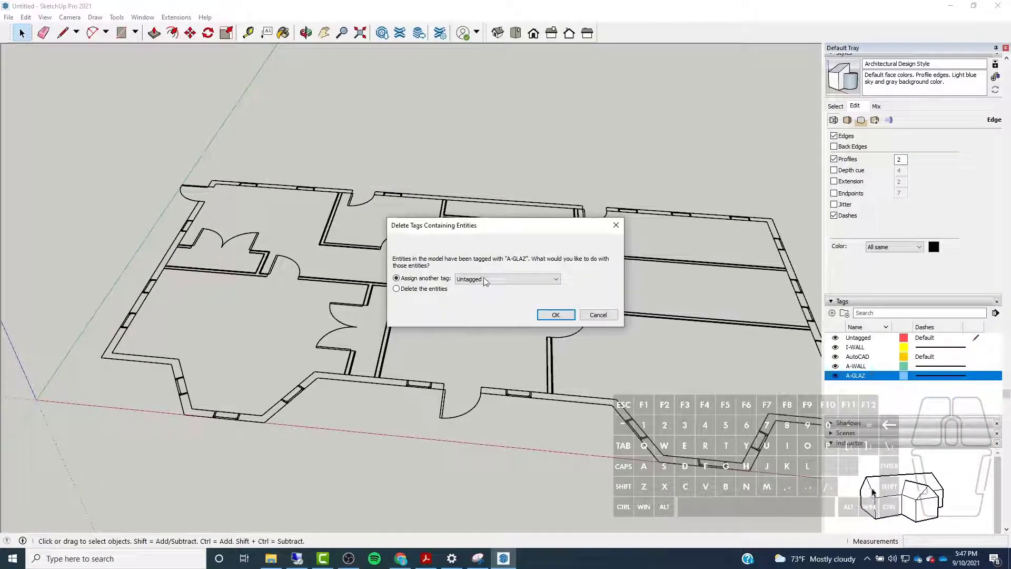
pyautogui.click(485, 280)
pyautogui.click(521, 303)
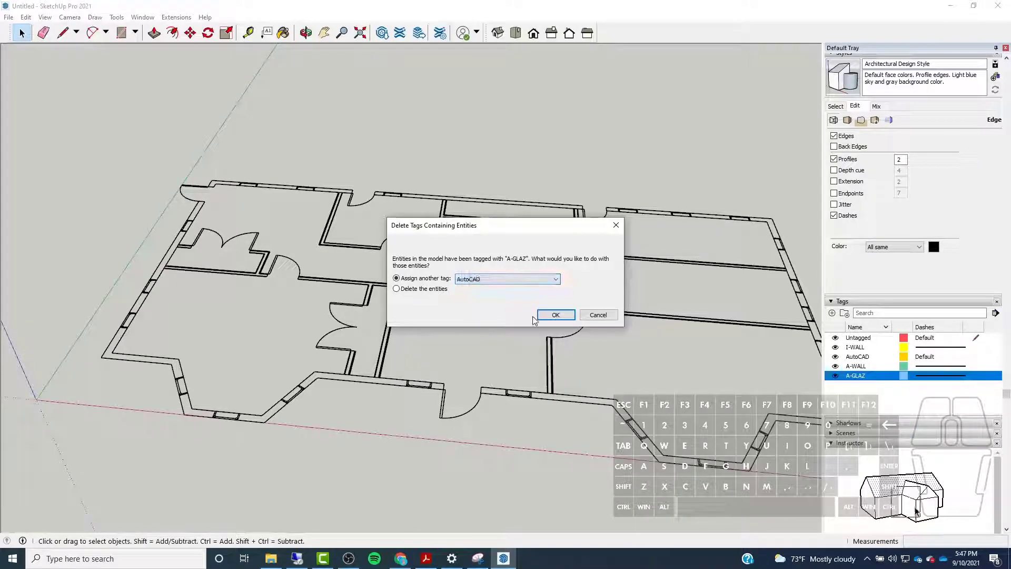
pyautogui.click(543, 316)
# Delete the remaining imported tags, A-WALL and I-WALL
pyautogui.rightClick(883, 367)
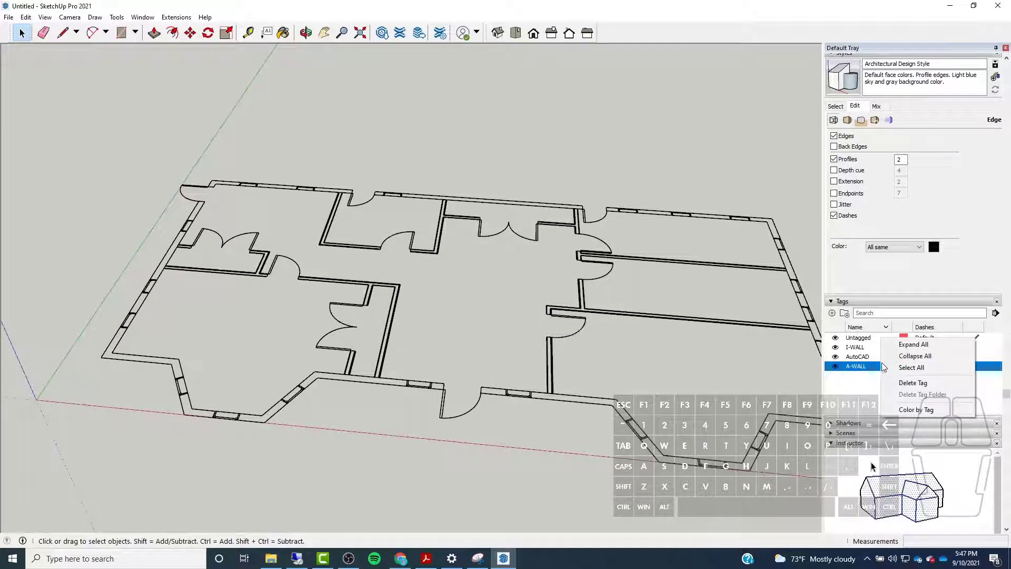
pyautogui.click(911, 383)
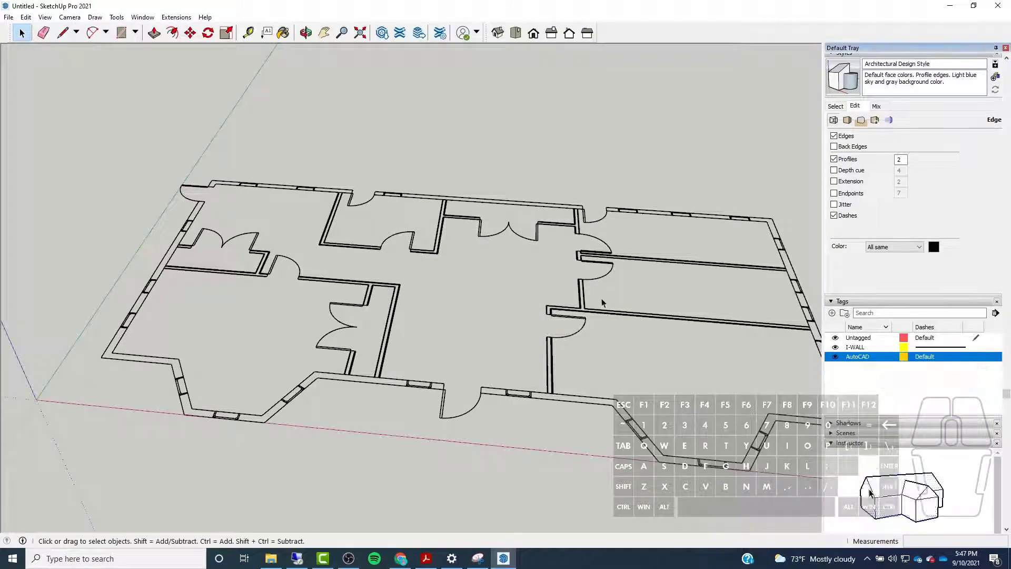
pyautogui.rightClick(857, 347)
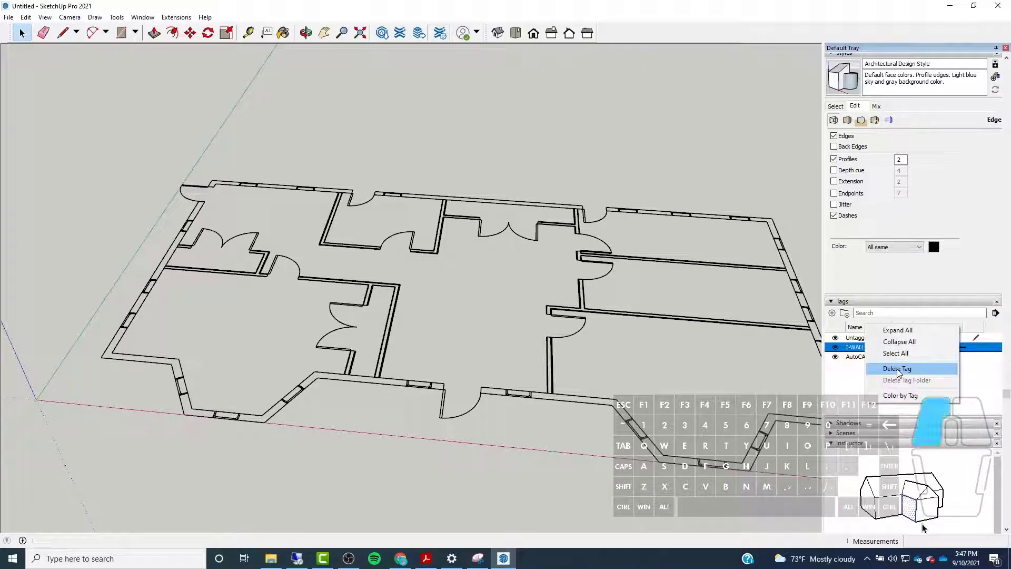
pyautogui.click(898, 369)
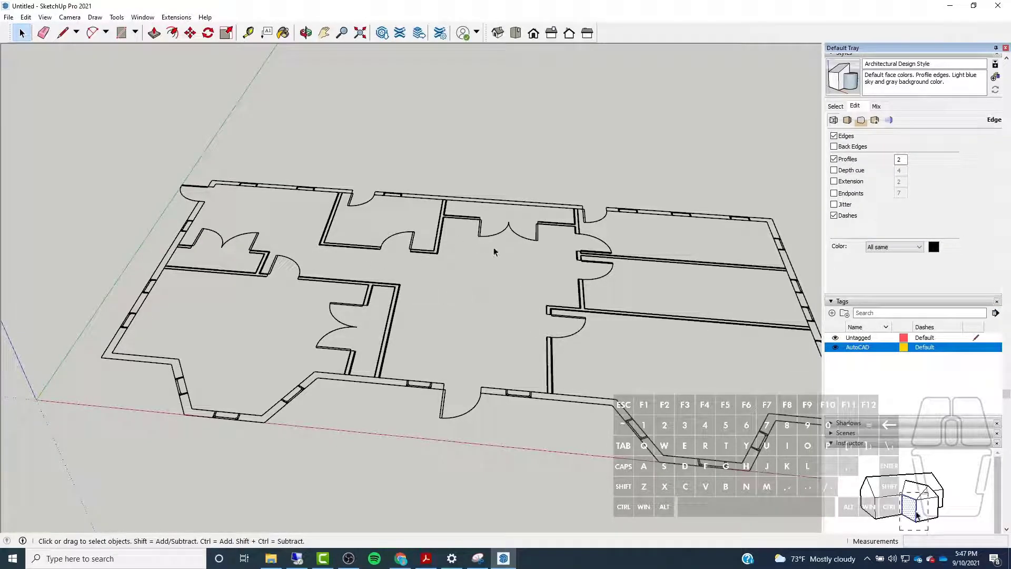
# Set the style's edge color to By material so the plan's lines display their material colors
pyautogui.moveTo(437, 236); pyautogui.dragTo(257, 212, button='middle')
pyautogui.scroll(5, 395, 271)
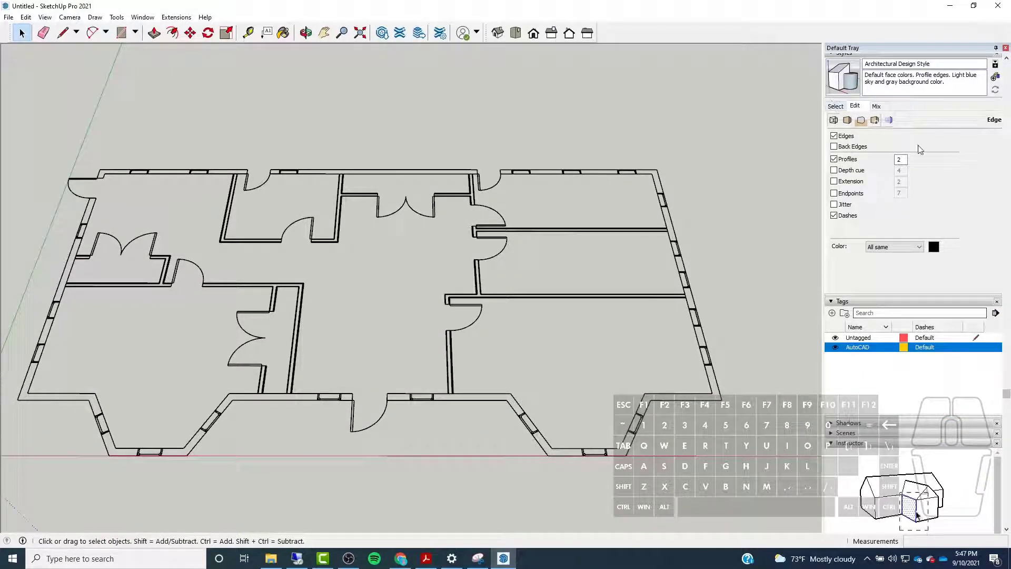
pyautogui.click(1007, 223)
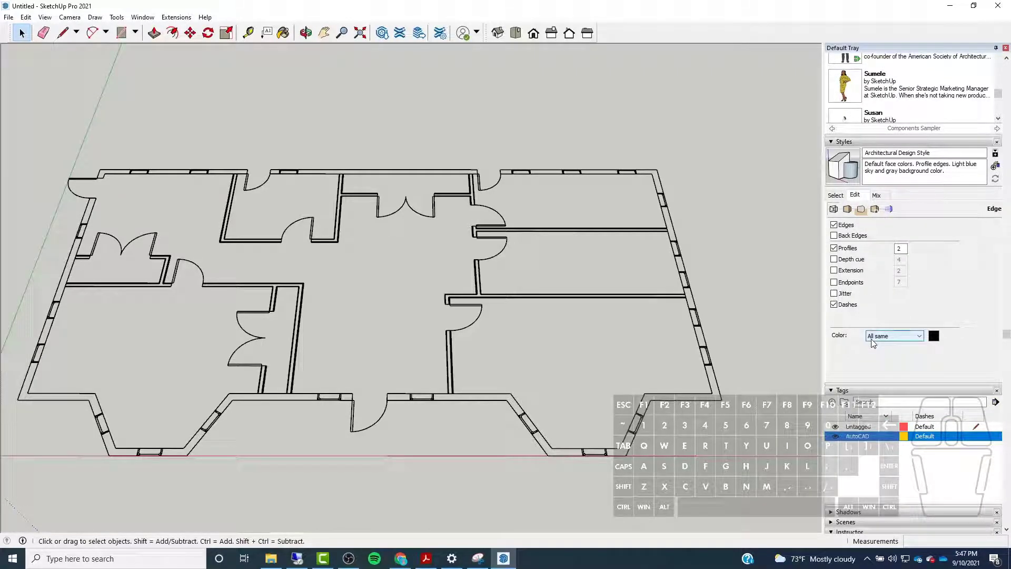
pyautogui.click(897, 336)
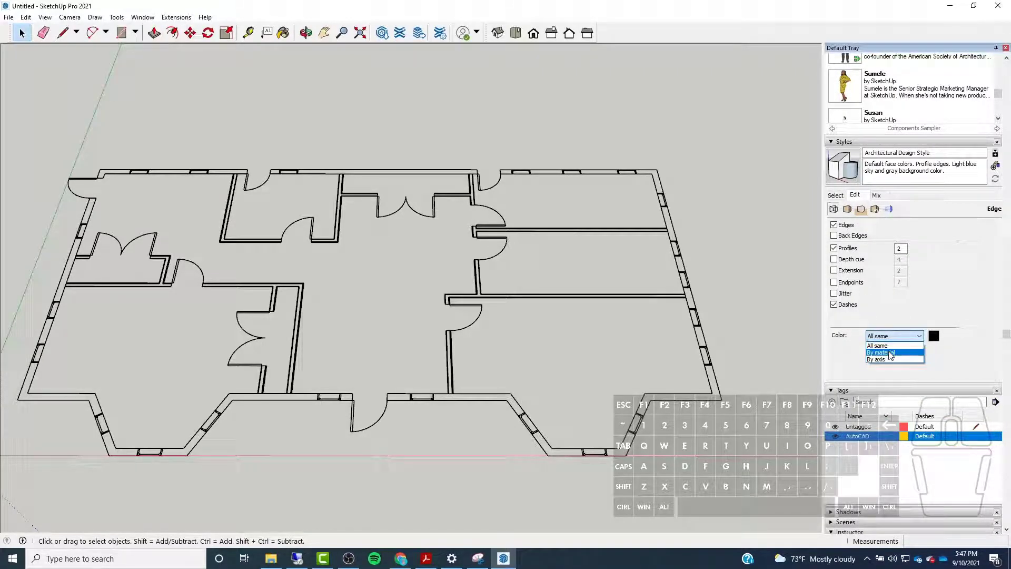
pyautogui.click(890, 356)
pyautogui.moveTo(812, 315); pyautogui.dragTo(383, 253, button='middle')
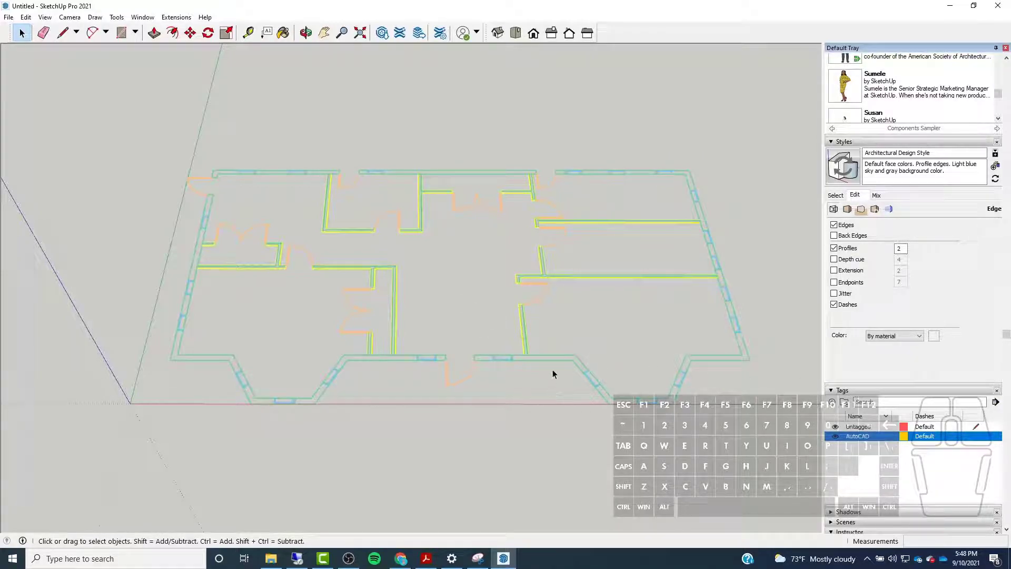
# Open the house plan component for editing
pyautogui.click(493, 405)
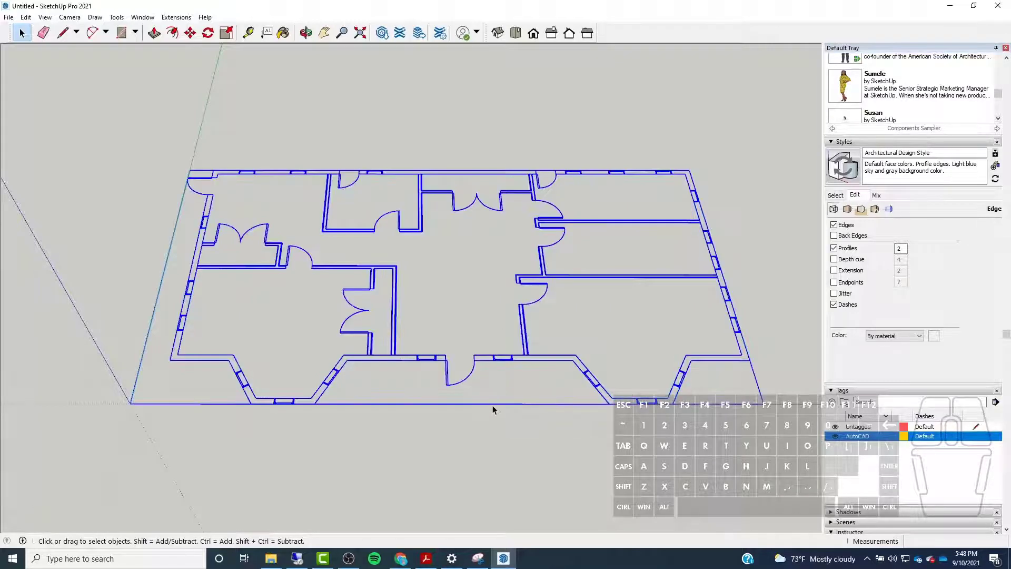
pyautogui.doubleClick(473, 370)
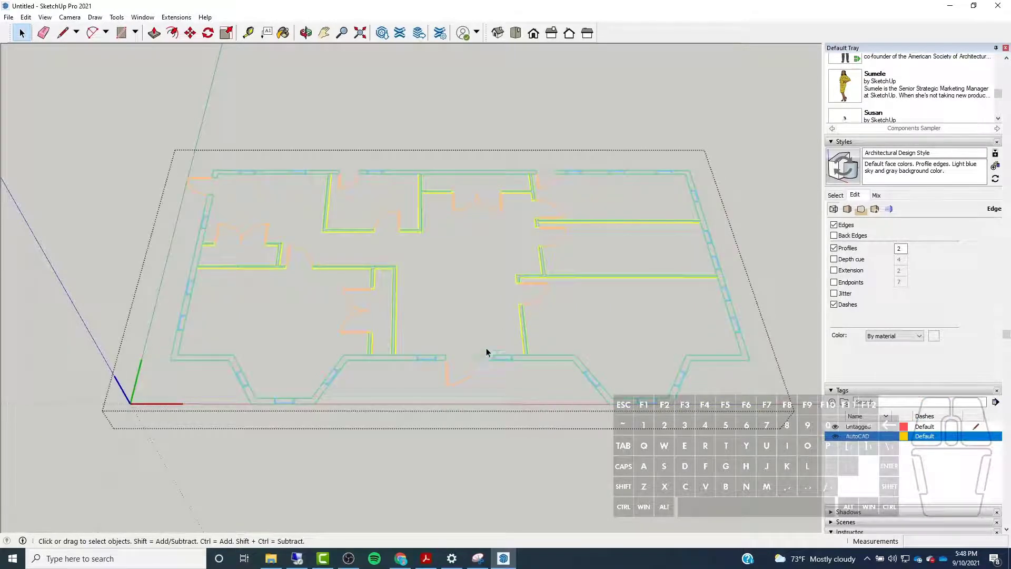
pyautogui.scroll(1, 237, 253)
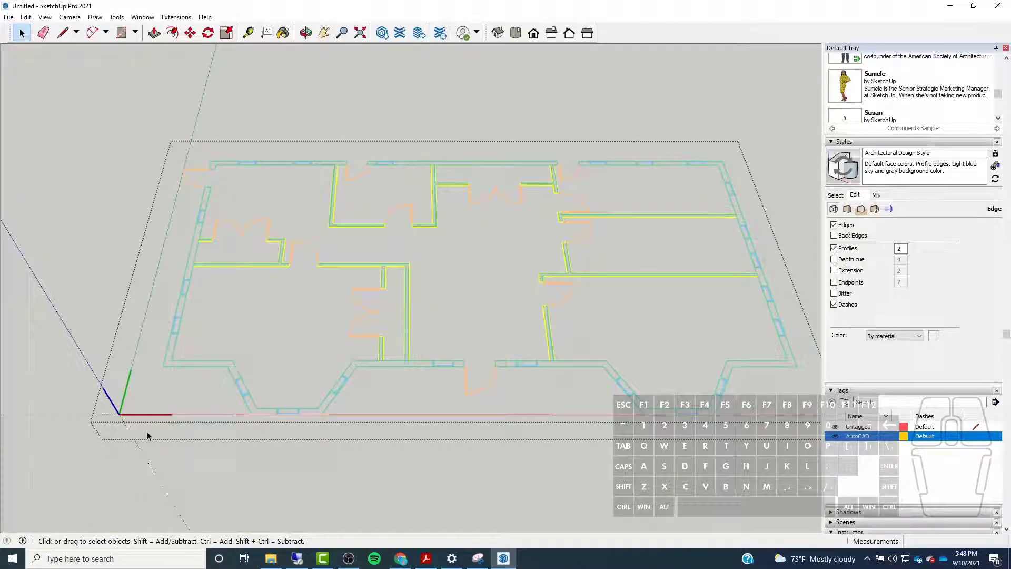
pyautogui.scroll(-2, 191, 304)
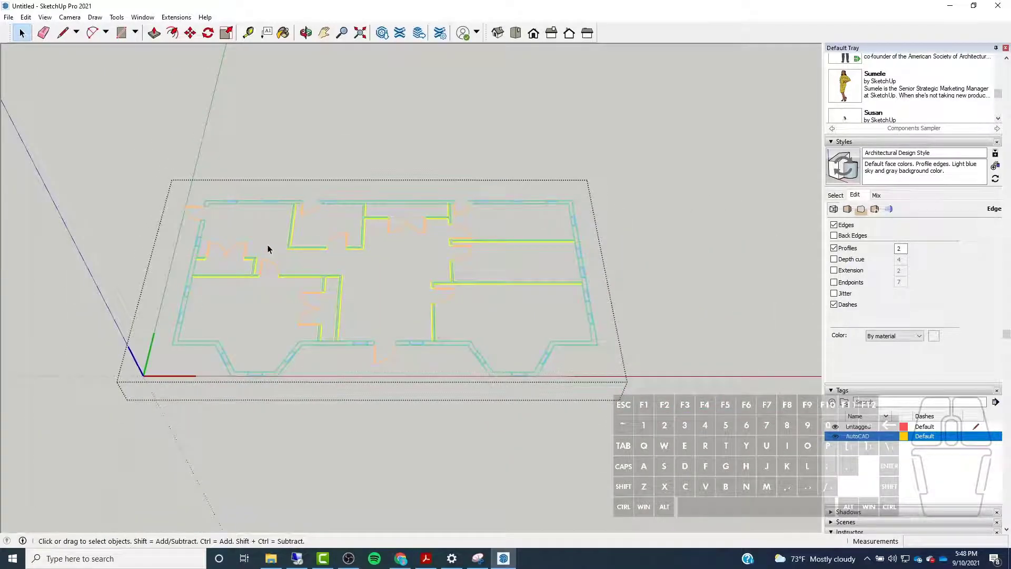
# Select all entities inside the house plan component, paint them with 0013_LightCoral from Colors-Named, and leave the component
pyautogui.moveTo(100, 139); pyautogui.dragTo(616, 435)
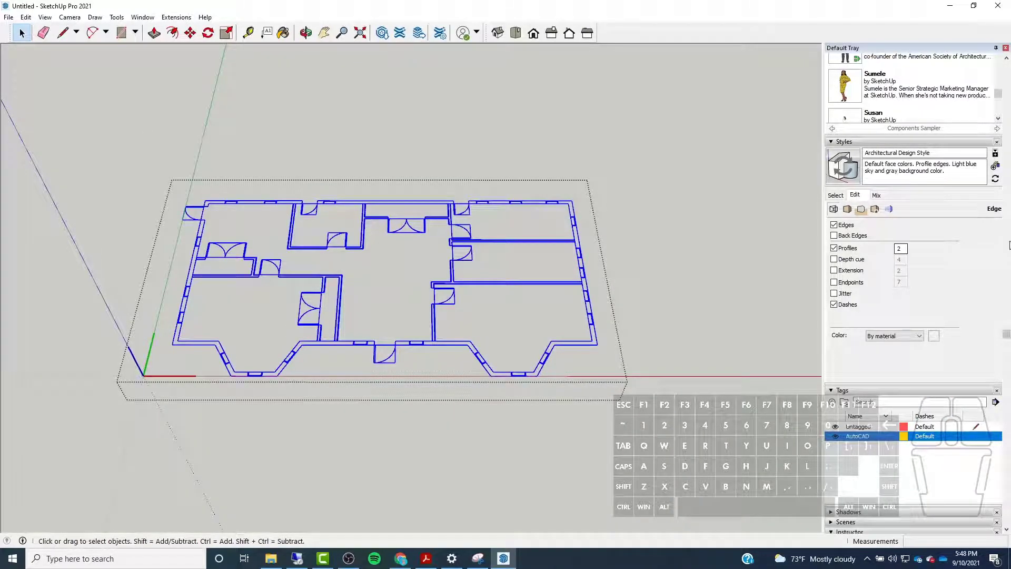
pyautogui.scroll(10, 1006, 247)
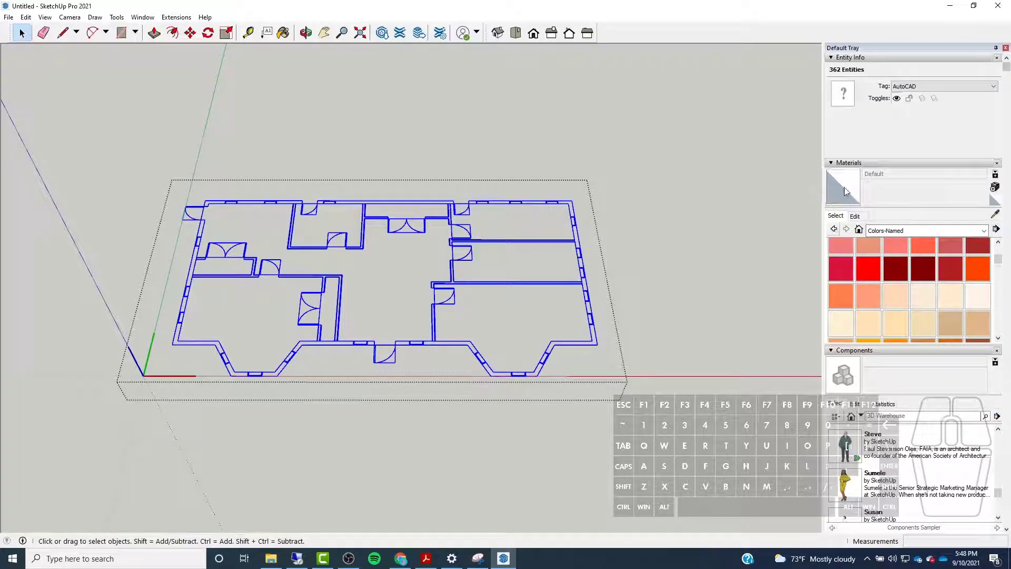
pyautogui.scroll(2, 837, 268)
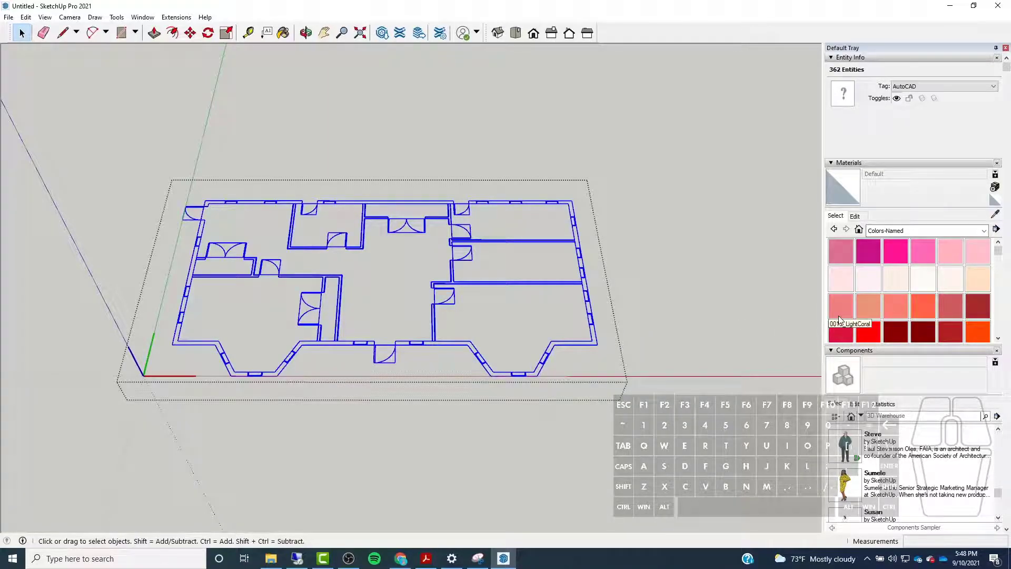
pyautogui.scroll(-5, 915, 272)
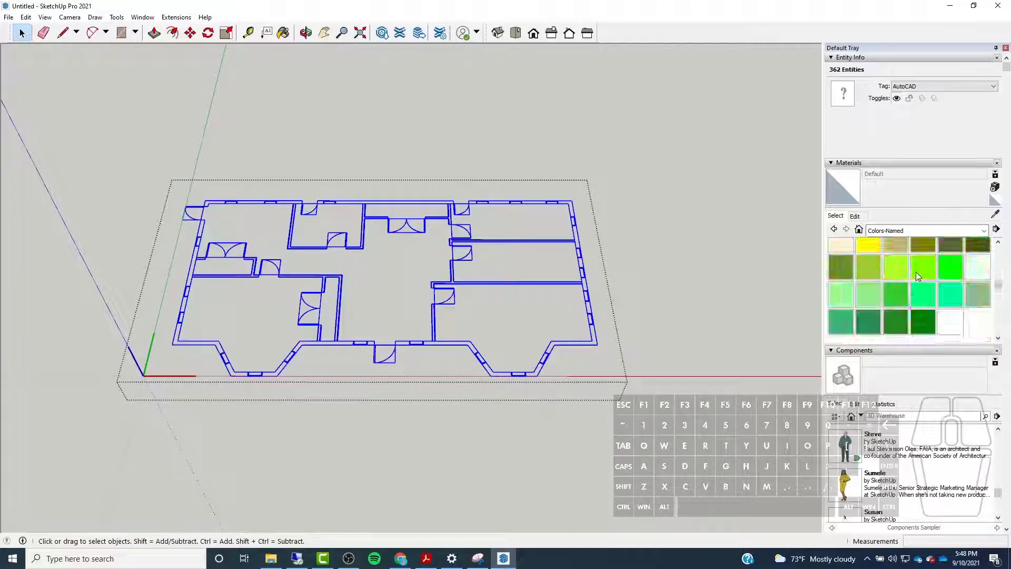
pyautogui.scroll(5, 906, 294)
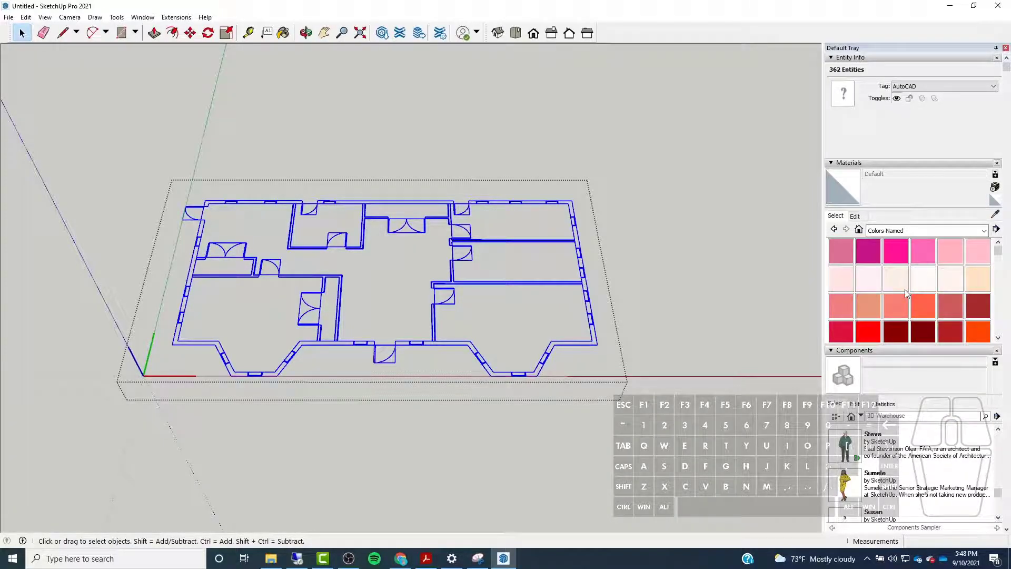
pyautogui.click(840, 308)
pyautogui.scroll(3, 213, 334)
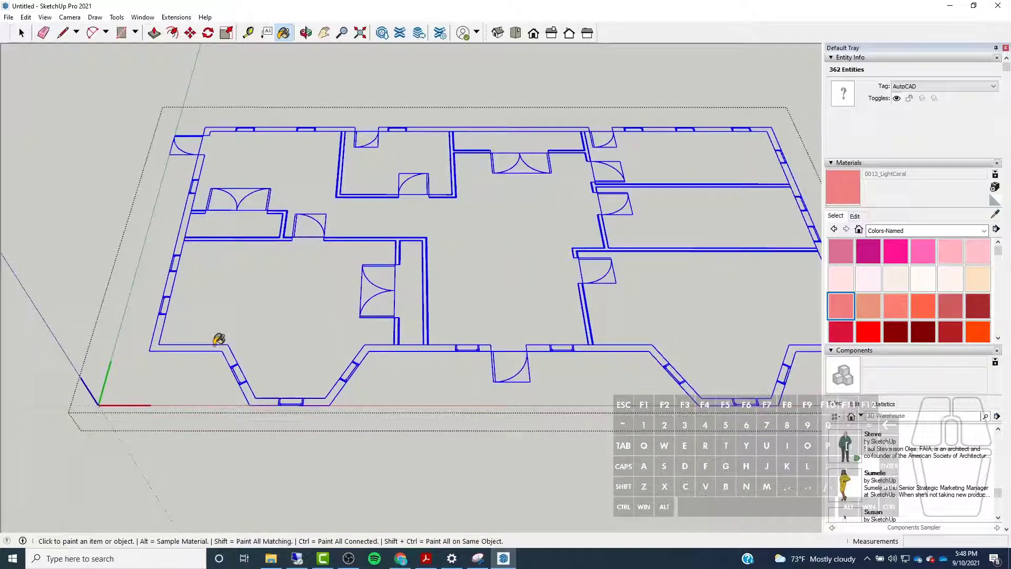
pyautogui.click(195, 335)
pyautogui.scroll(1, 169, 342)
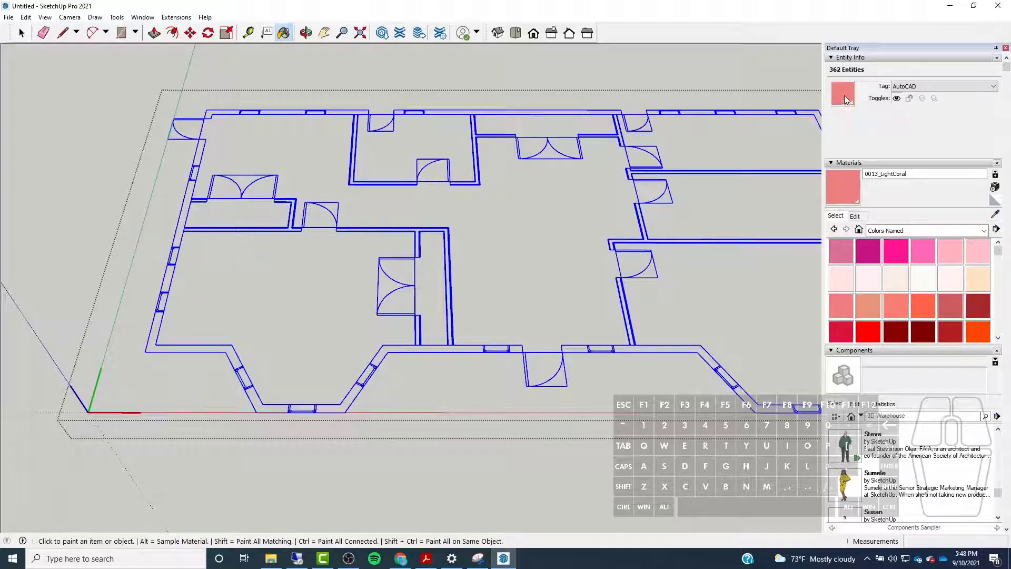
pyautogui.click(21, 33)
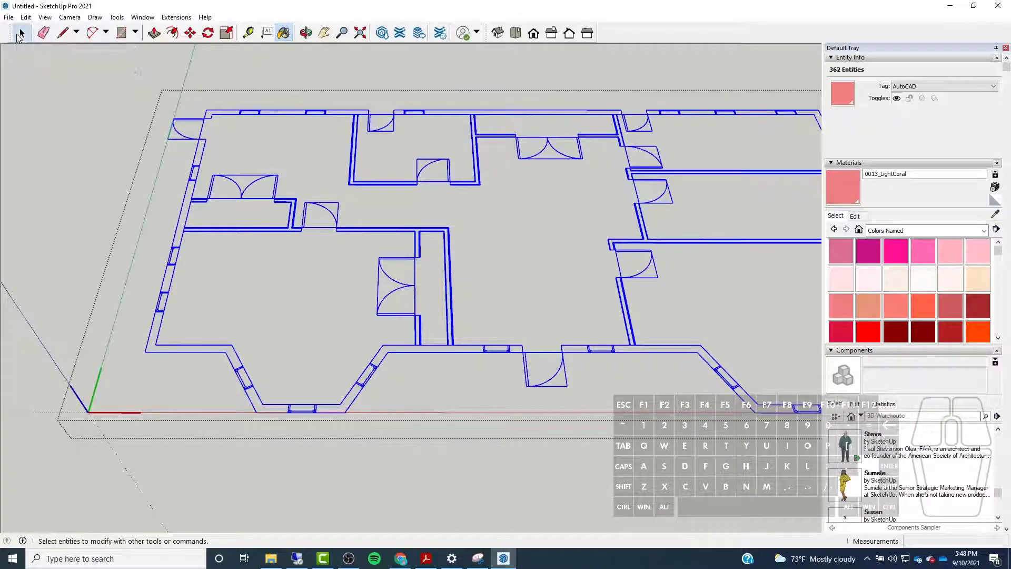
pyautogui.click(58, 109)
# Examine the line colors of the plan's walls, doors and windows after painting
pyautogui.scroll(3, 472, 281)
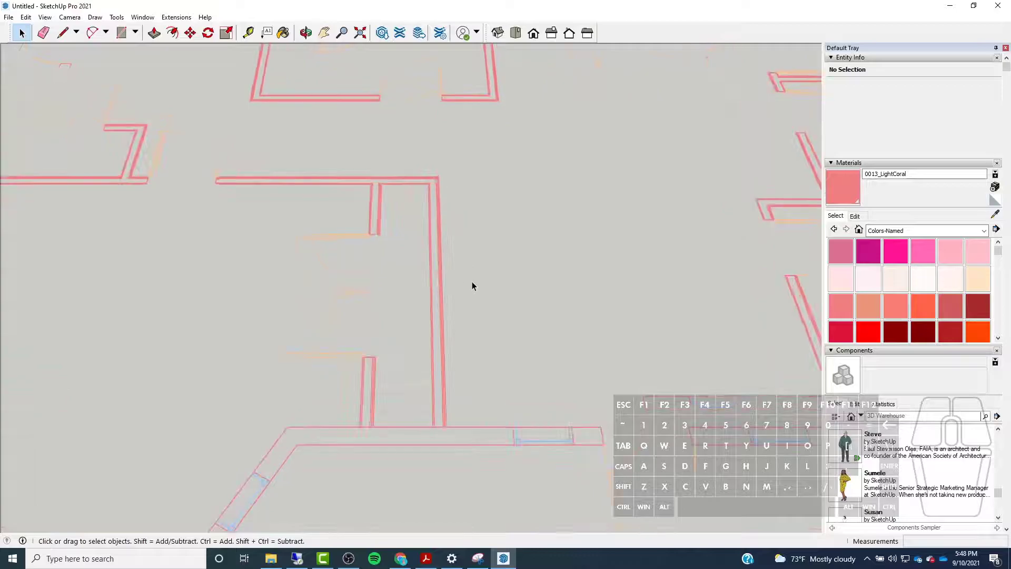
pyautogui.scroll(-3, 472, 281)
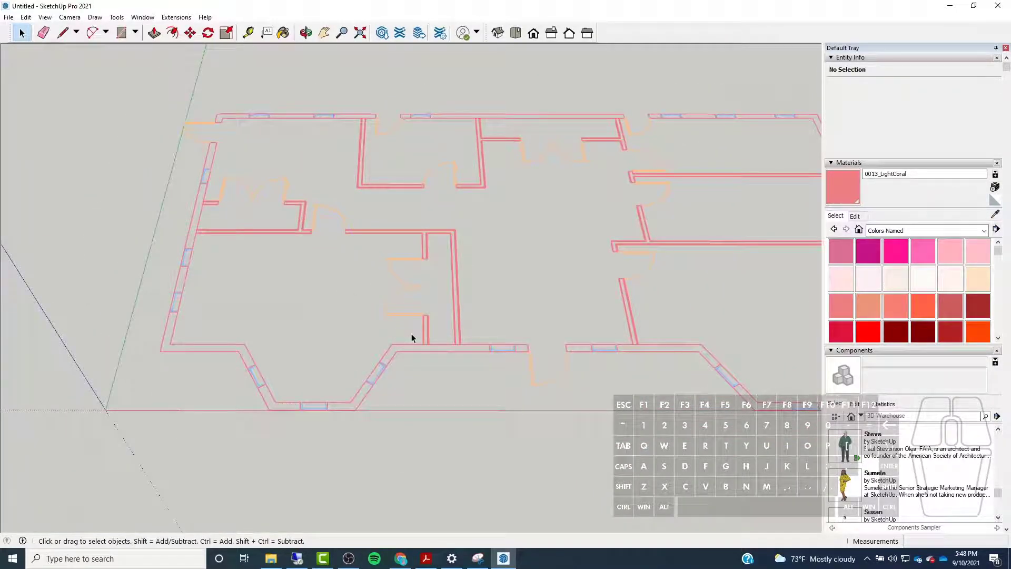
pyautogui.scroll(-3, 210, 437)
pyautogui.scroll(2, 211, 437)
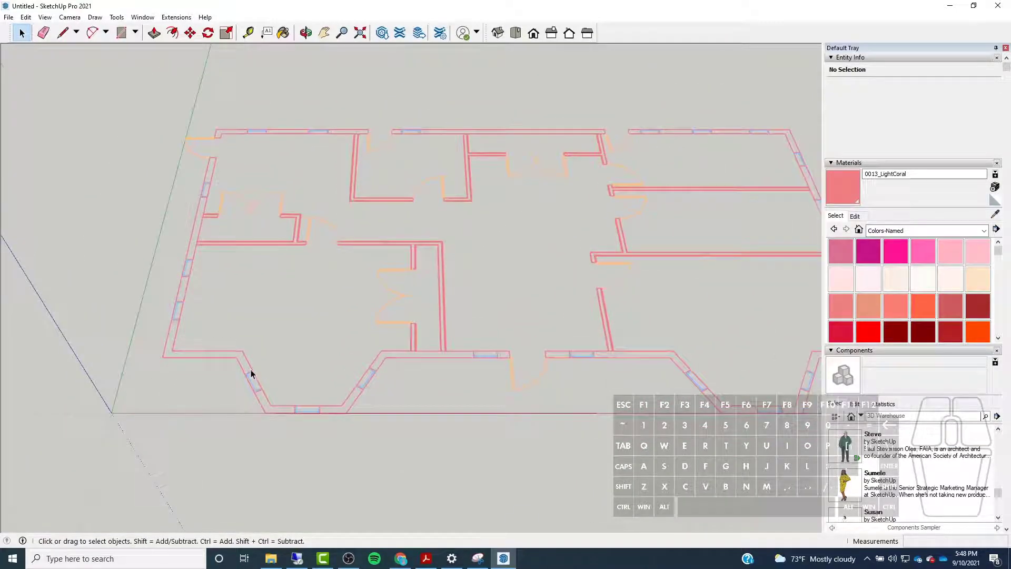
pyautogui.scroll(-2, 251, 369)
pyautogui.moveTo(131, 140); pyautogui.dragTo(772, 479)
pyautogui.scroll(3, 450, 370)
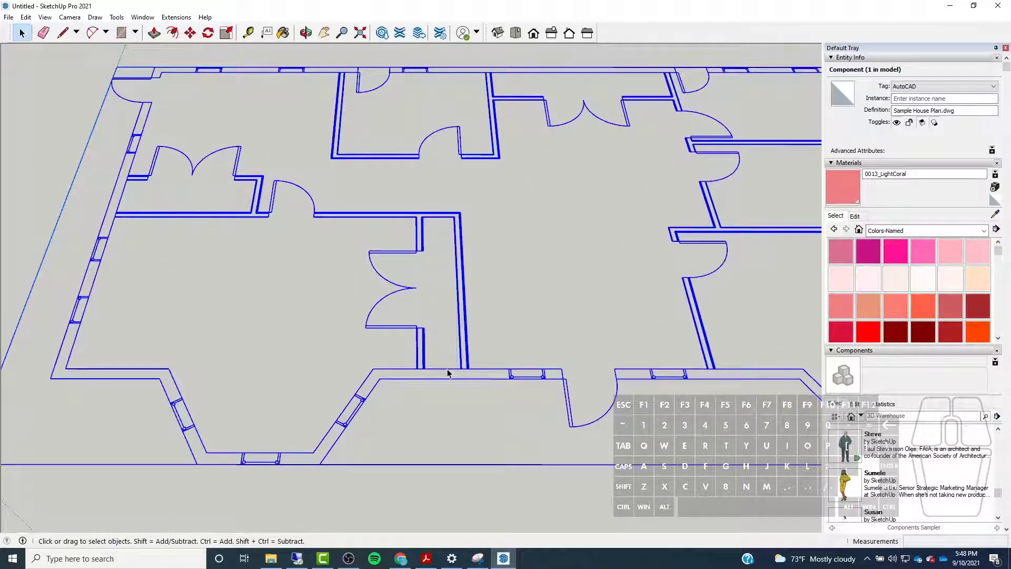
pyautogui.scroll(-3, 447, 374)
pyautogui.click(381, 412)
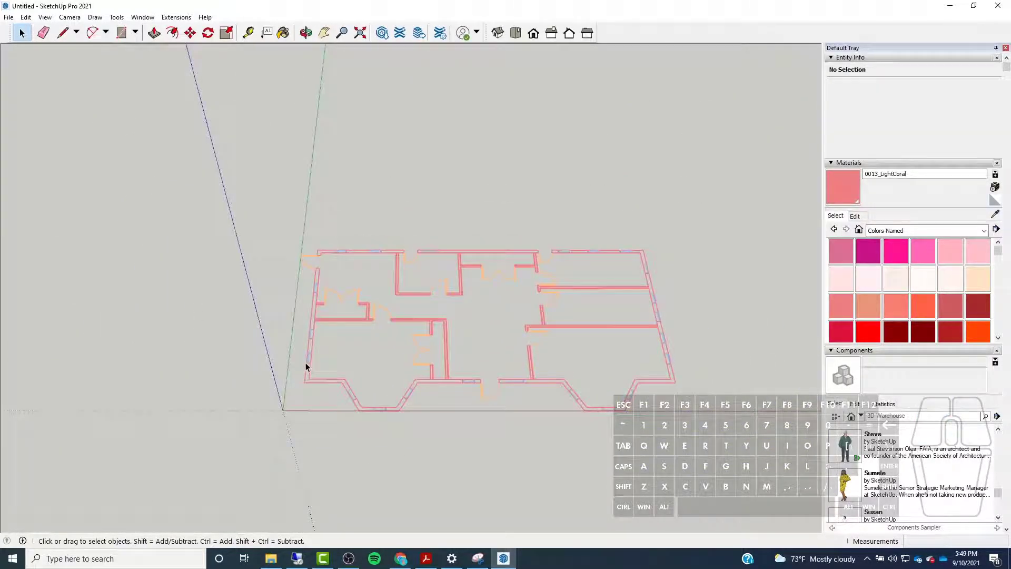
# Open the house plan component, select everything inside it and explode the nested door and window components into loose edges
pyautogui.moveTo(258, 224); pyautogui.dragTo(677, 425)
pyautogui.scroll(5, 379, 395)
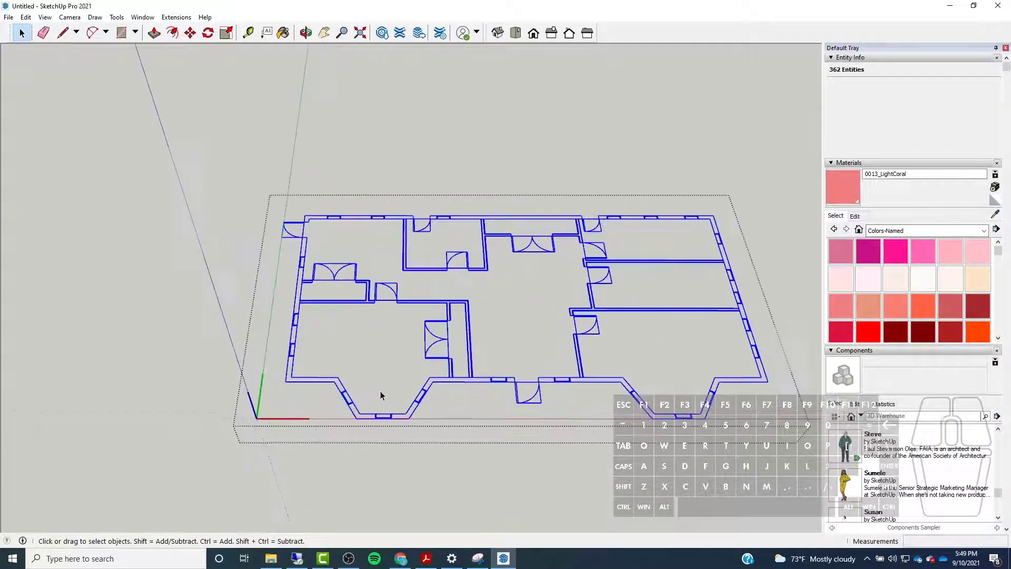
pyautogui.rightClick(430, 428)
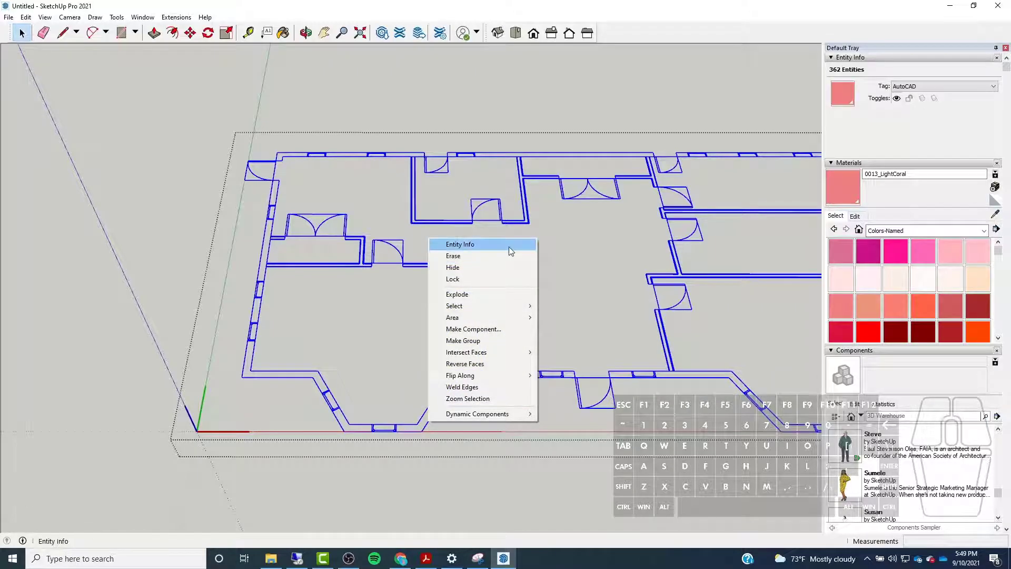
pyautogui.click(491, 302)
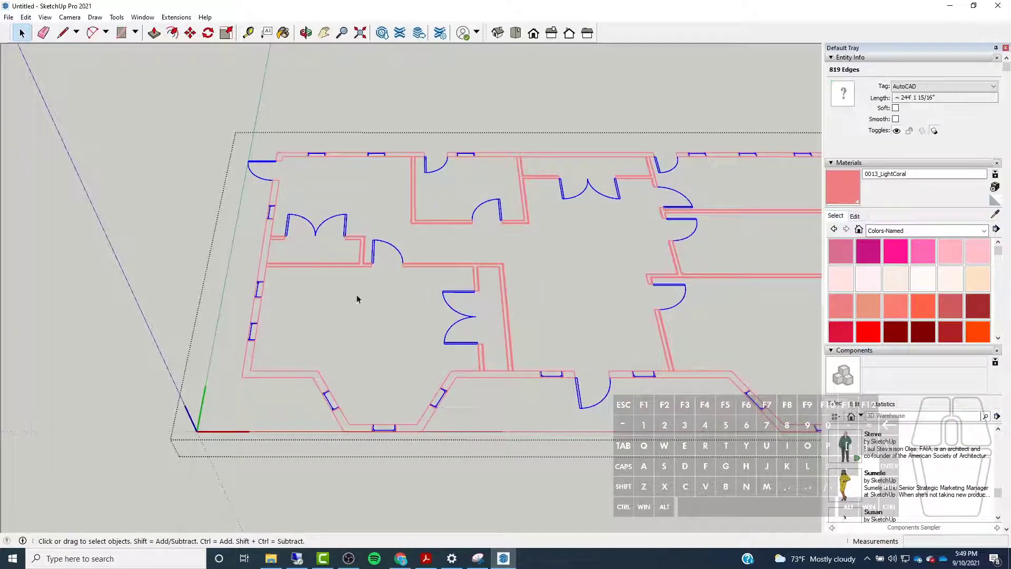
# Select all edges inside the house plan component, paint them with 0013_LightCoral, and leave the component
pyautogui.scroll(-2, 220, 302)
pyautogui.moveTo(189, 152); pyautogui.dragTo(705, 408)
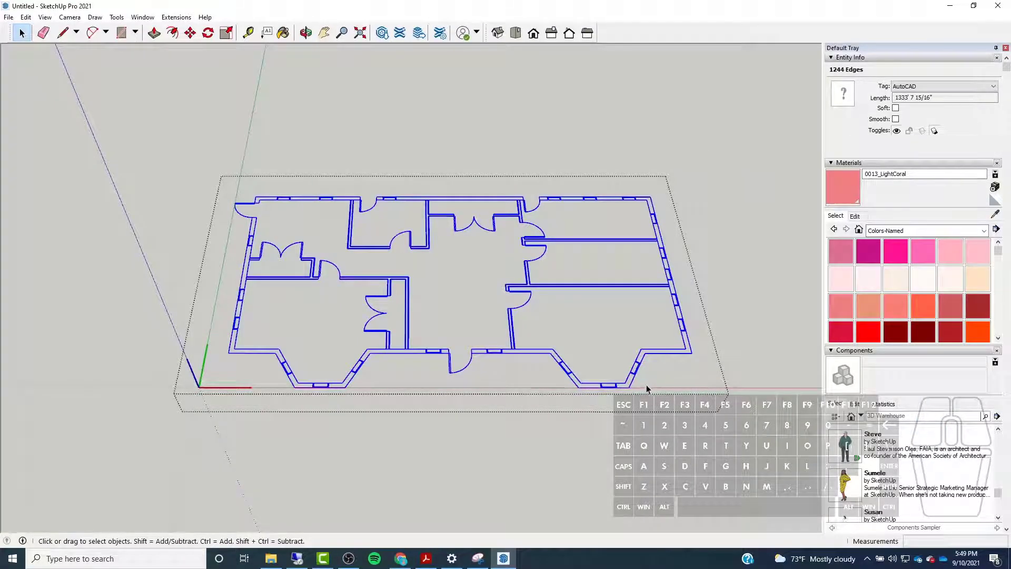
pyautogui.click(844, 189)
pyautogui.scroll(1, 426, 335)
pyautogui.scroll(3, 427, 335)
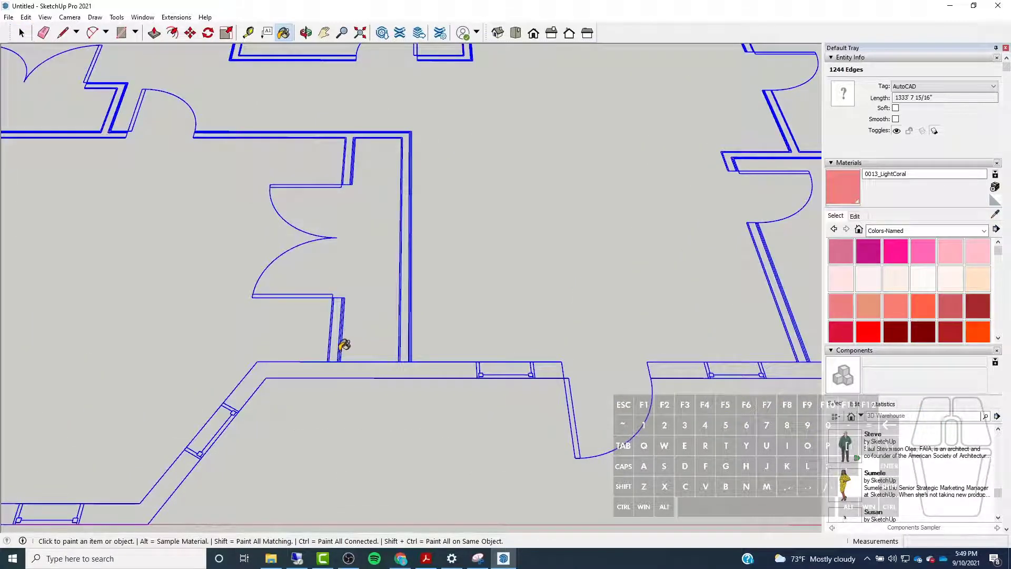
pyautogui.scroll(2, 343, 345)
pyautogui.click(461, 337)
pyautogui.scroll(-4, 460, 337)
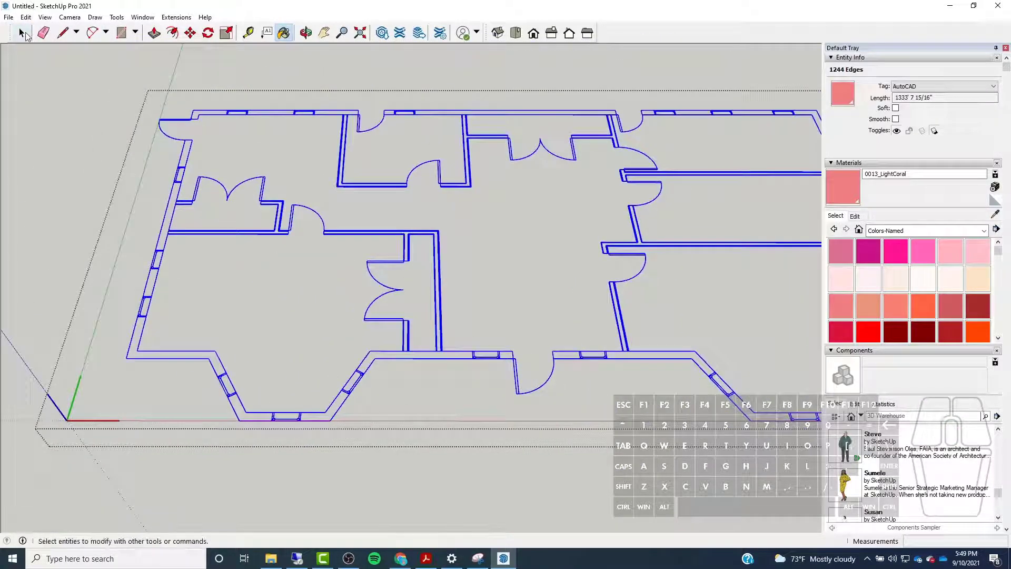
pyautogui.click(22, 33)
pyautogui.click(221, 217)
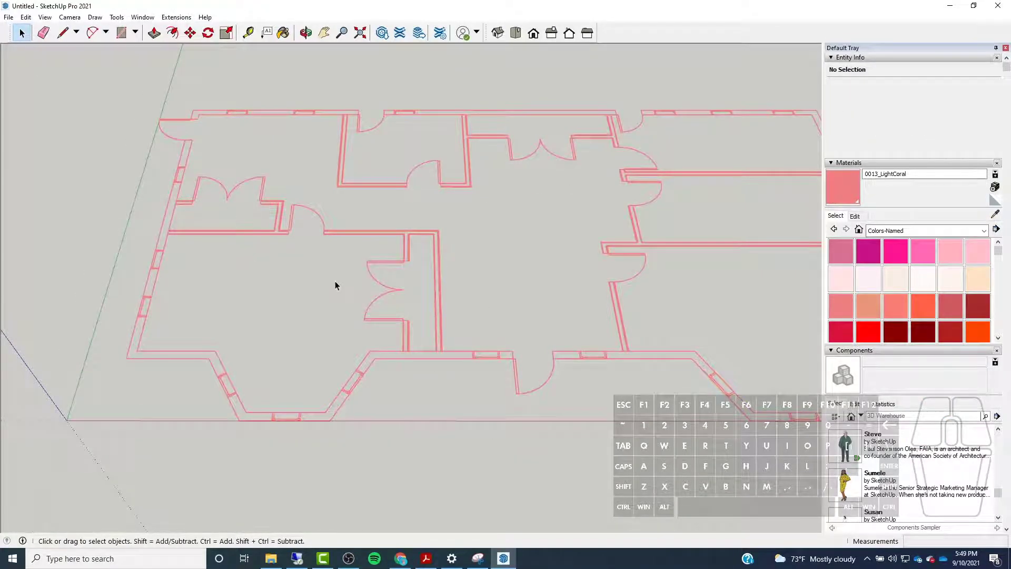
# Inspect the recolored plan from several angles and toggle the AutoCAD tag's visibility off and back on
pyautogui.scroll(-3, 301, 285)
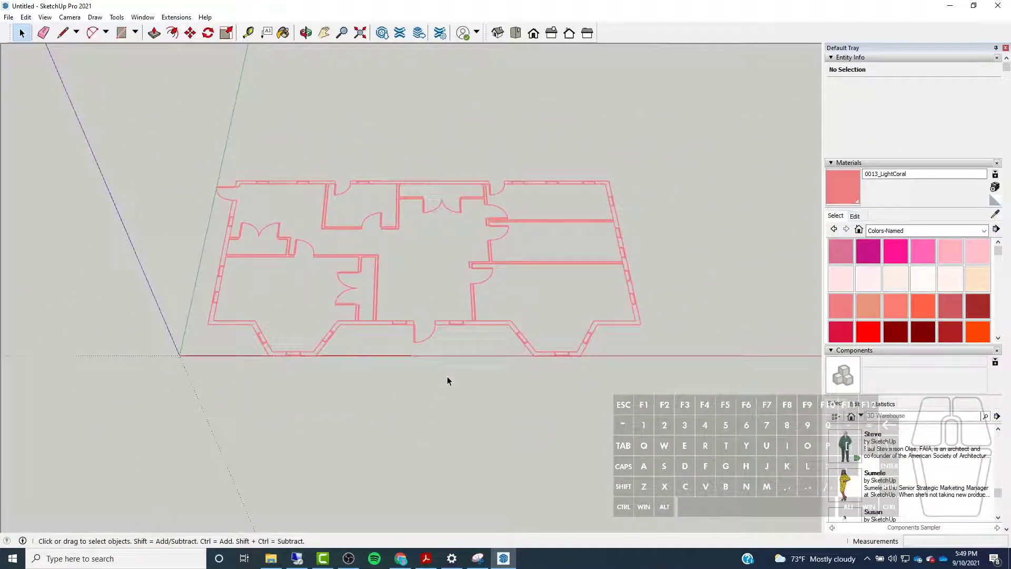
pyautogui.moveTo(356, 420); pyautogui.dragTo(323, 318, button='middle')
pyautogui.scroll(4, 323, 324)
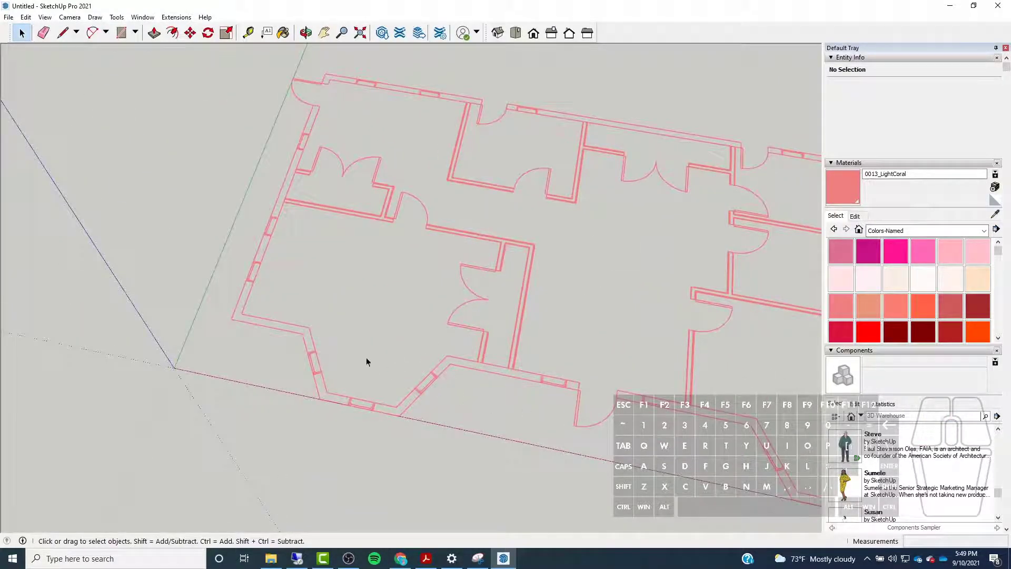
pyautogui.scroll(-4, 205, 237)
pyautogui.moveTo(173, 281); pyautogui.dragTo(379, 245, button='middle')
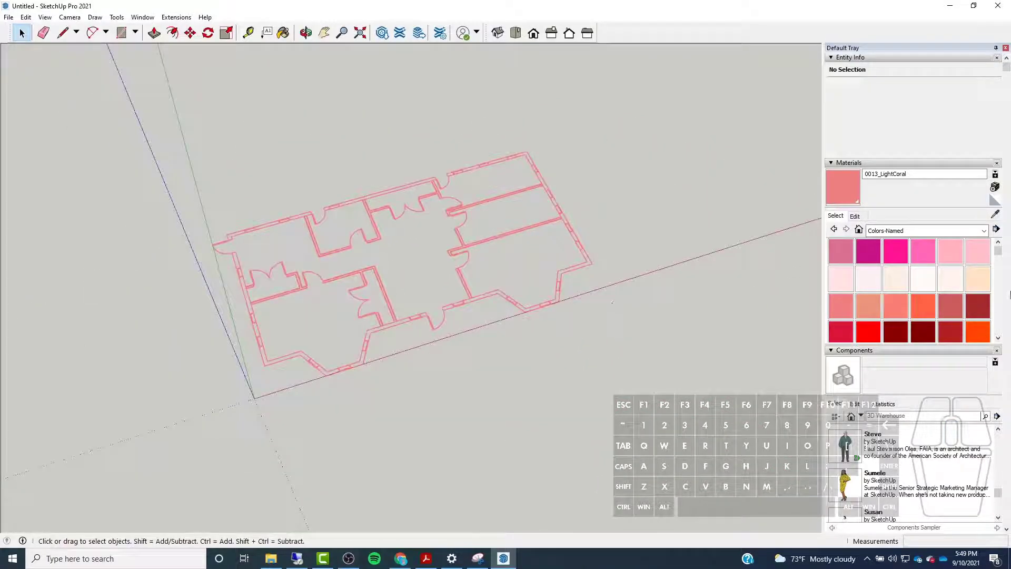
pyautogui.scroll(-10, 913, 316)
pyautogui.click(842, 342)
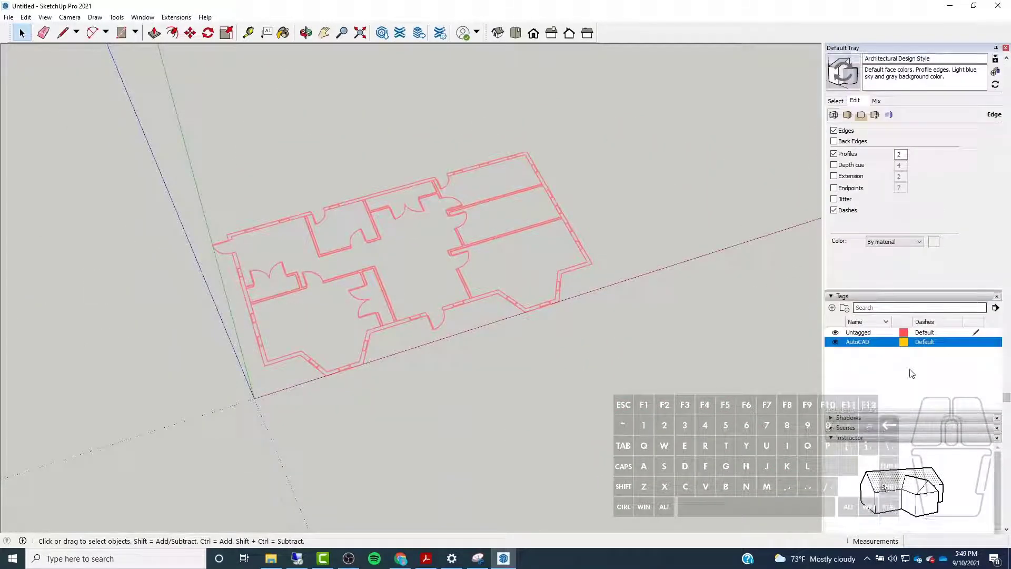
pyautogui.click(836, 343)
pyautogui.click(836, 342)
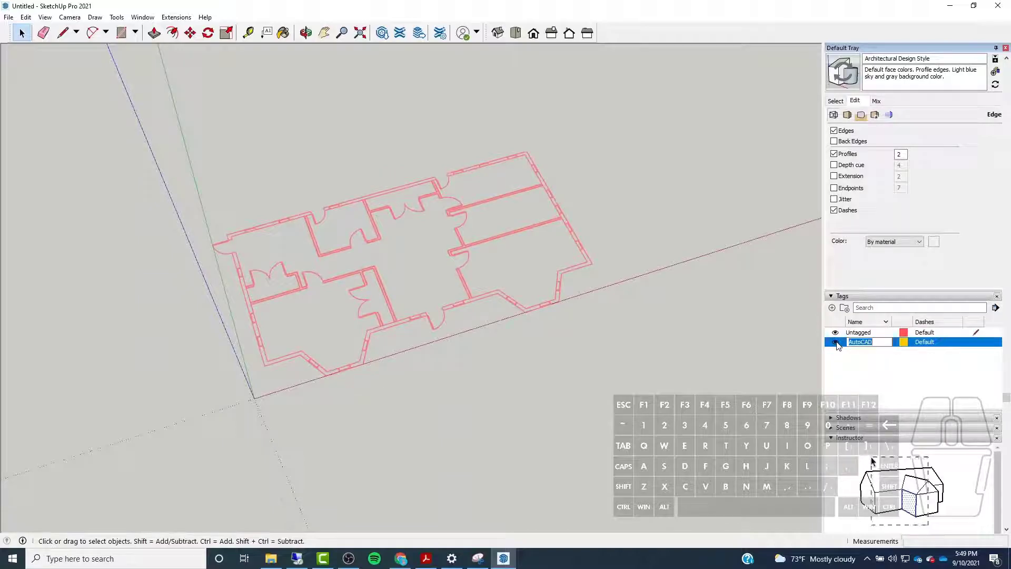
pyautogui.moveTo(607, 282); pyautogui.dragTo(574, 298, button='middle')
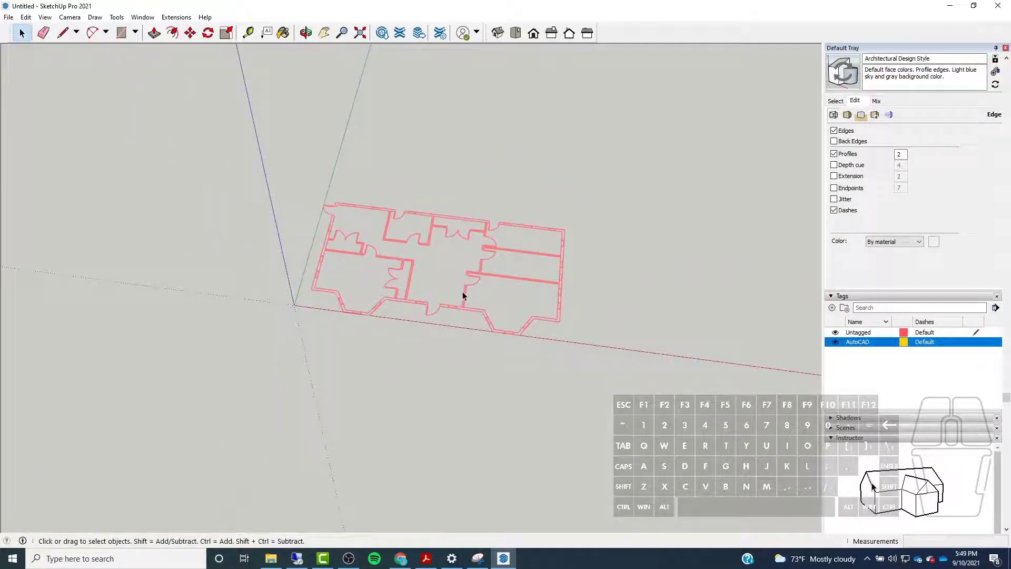
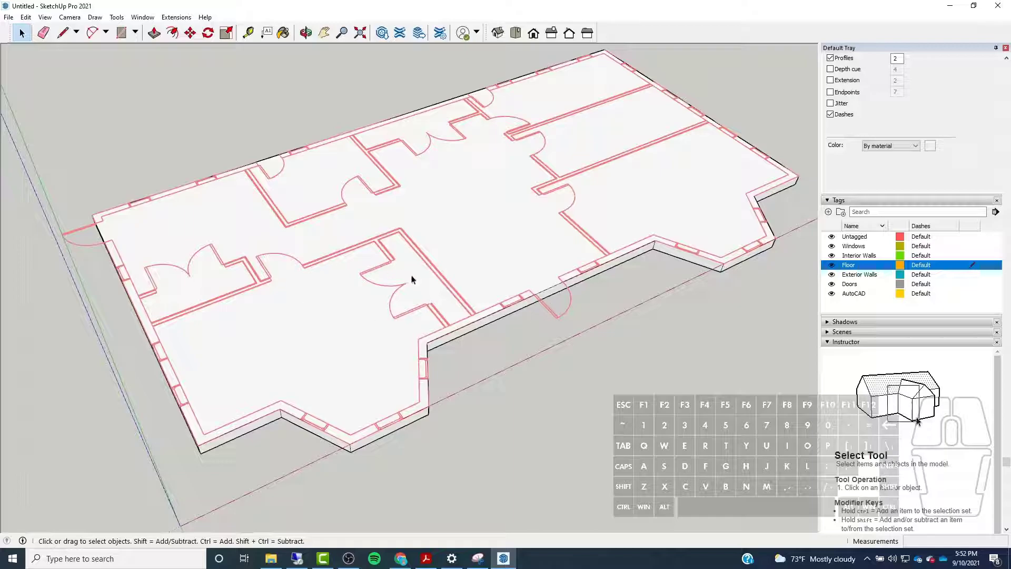
# Make Exterior Walls the current tag and hide the Floor tag
pyautogui.click(832, 269)
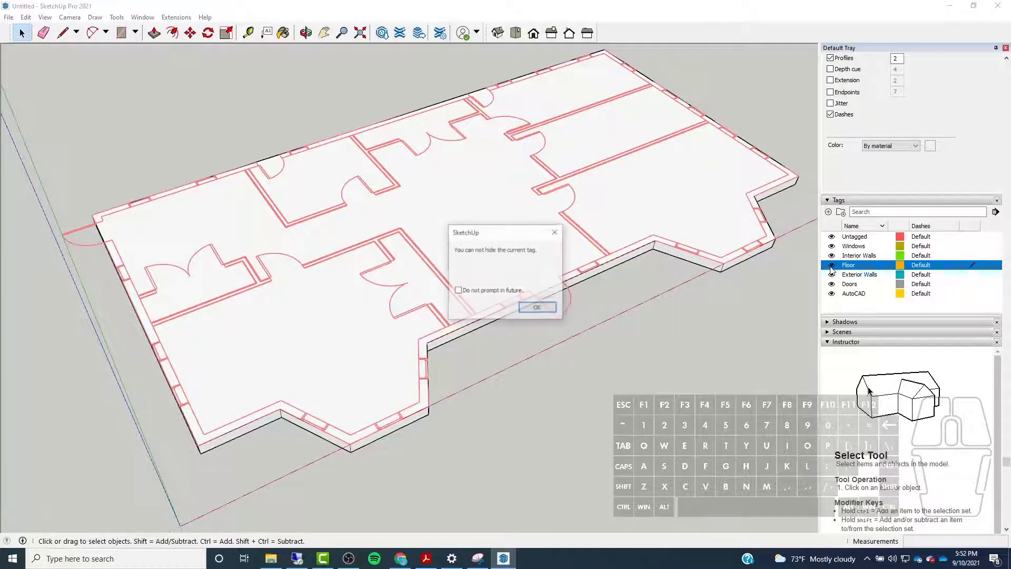
pyautogui.click(538, 307)
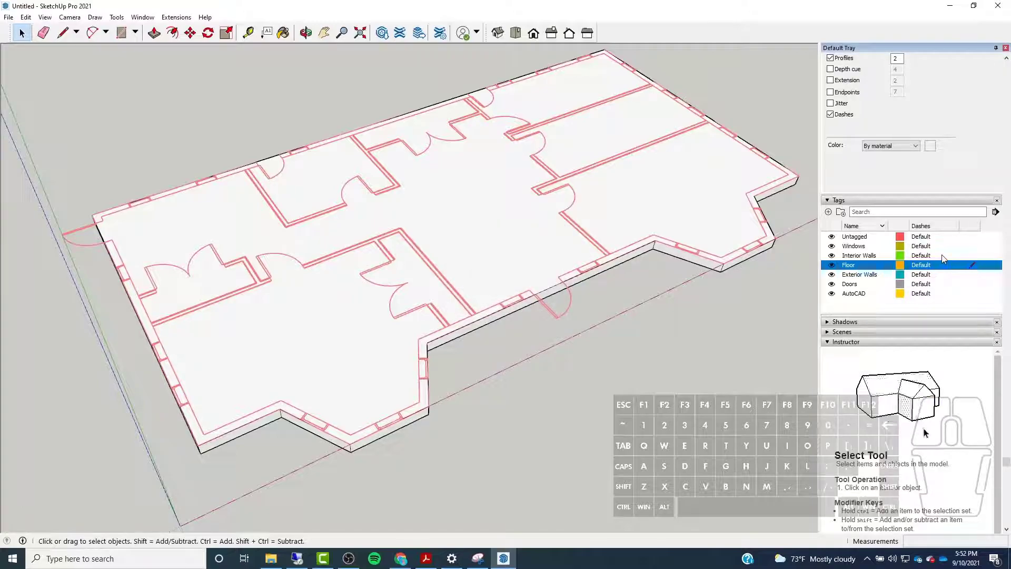
pyautogui.click(972, 275)
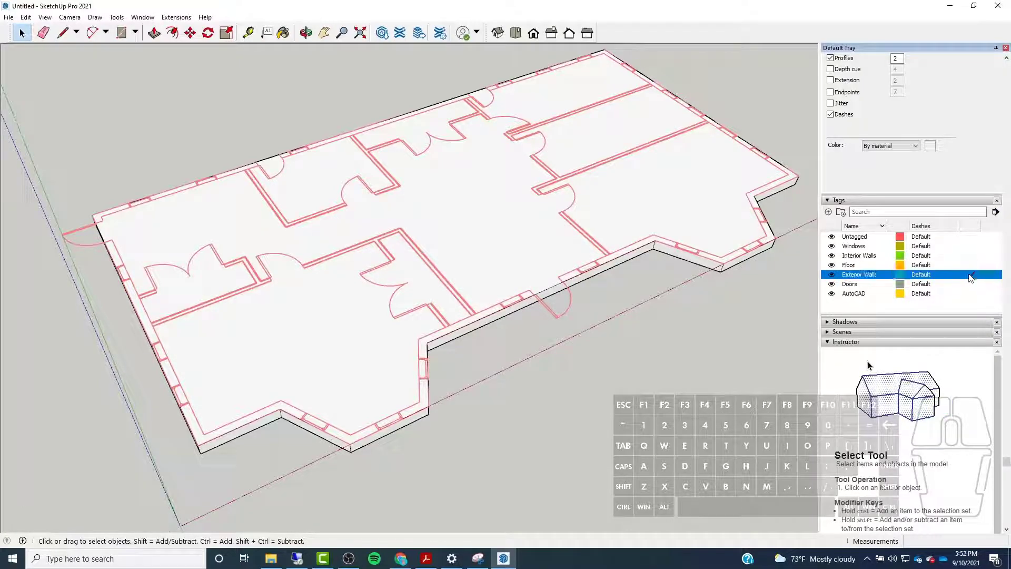
pyautogui.click(832, 265)
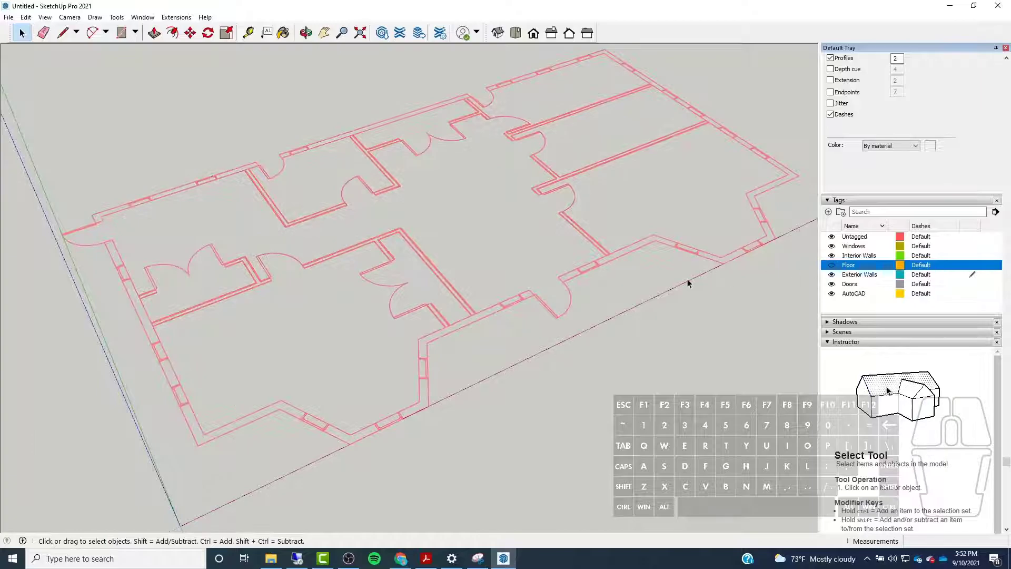
# Trace the outer face of the exterior walls with lines from the back corner near the green axis, around the first front bay
pyautogui.moveTo(687, 279); pyautogui.dragTo(395, 280, button='middle')
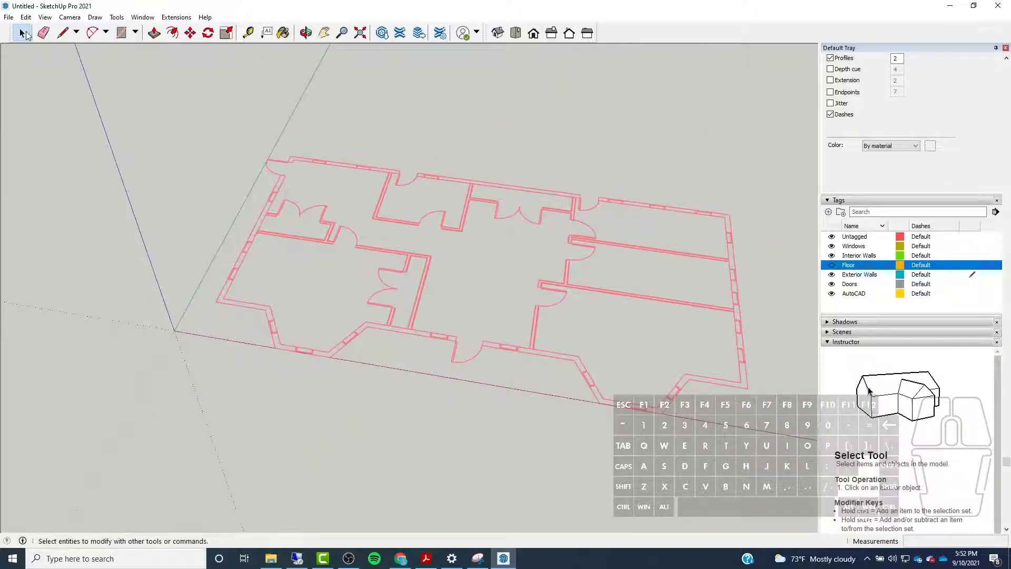
pyautogui.click(64, 34)
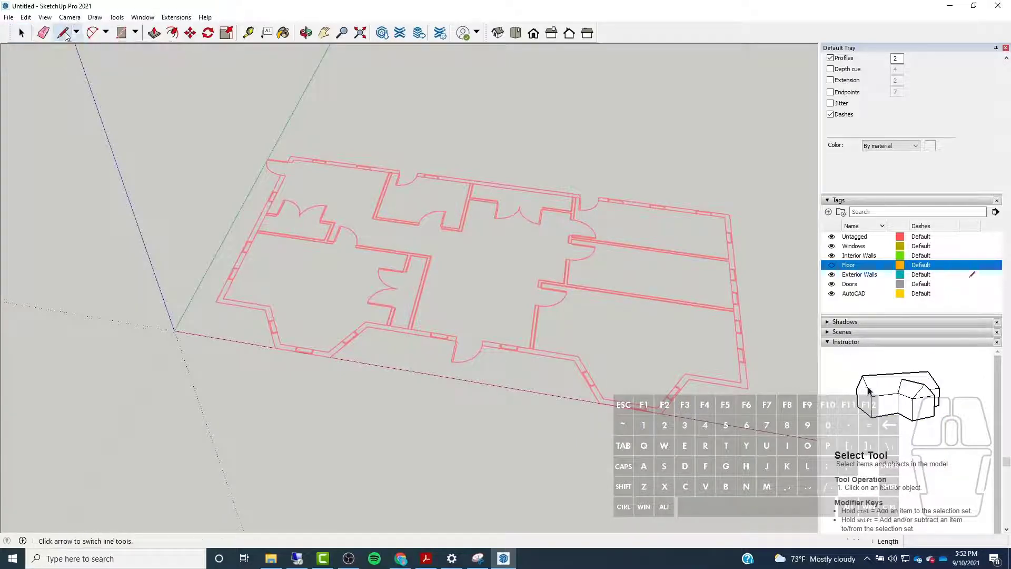
pyautogui.click(290, 156)
pyautogui.click(215, 302)
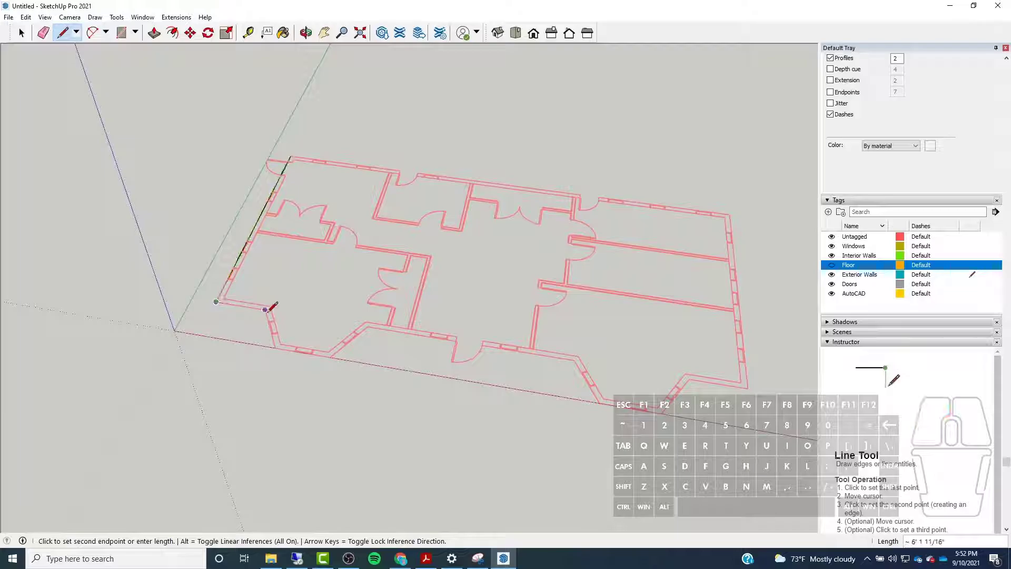
pyautogui.click(265, 309)
pyautogui.click(275, 347)
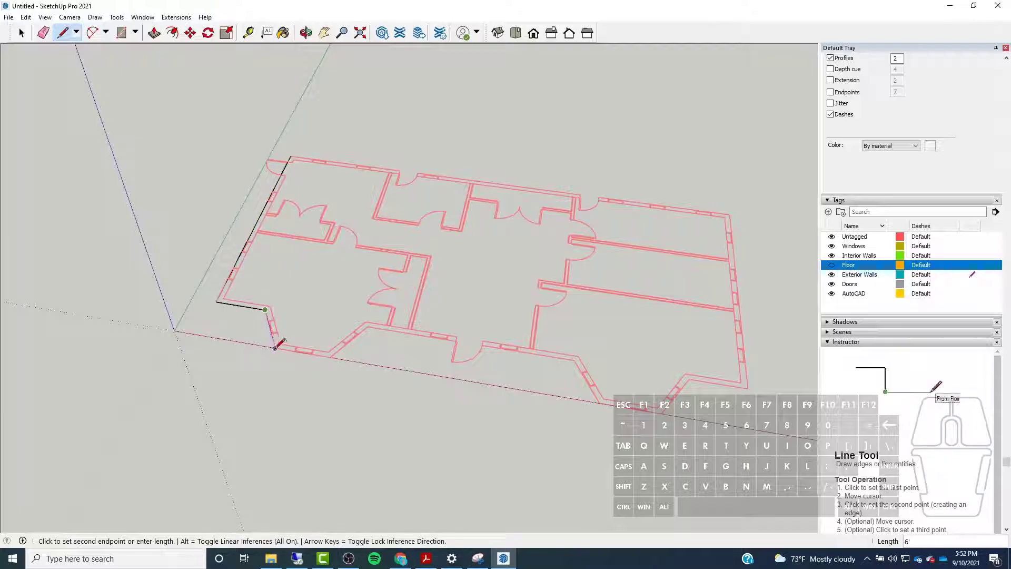
pyautogui.click(329, 357)
pyautogui.click(367, 326)
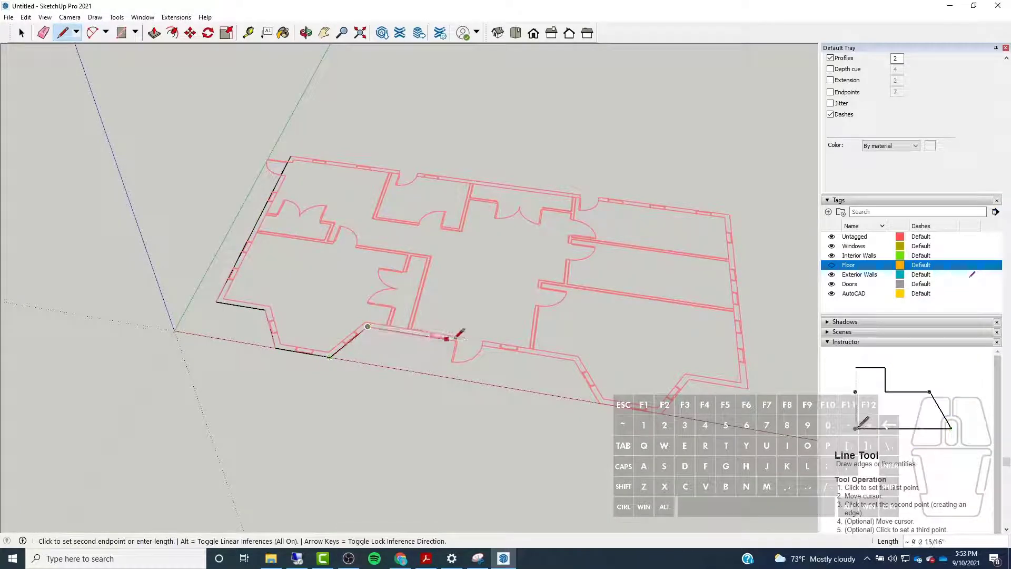
# Continue the exterior wall outline along the front entry wall and around the second front bay
pyautogui.scroll(3, 553, 355)
pyautogui.click(549, 357)
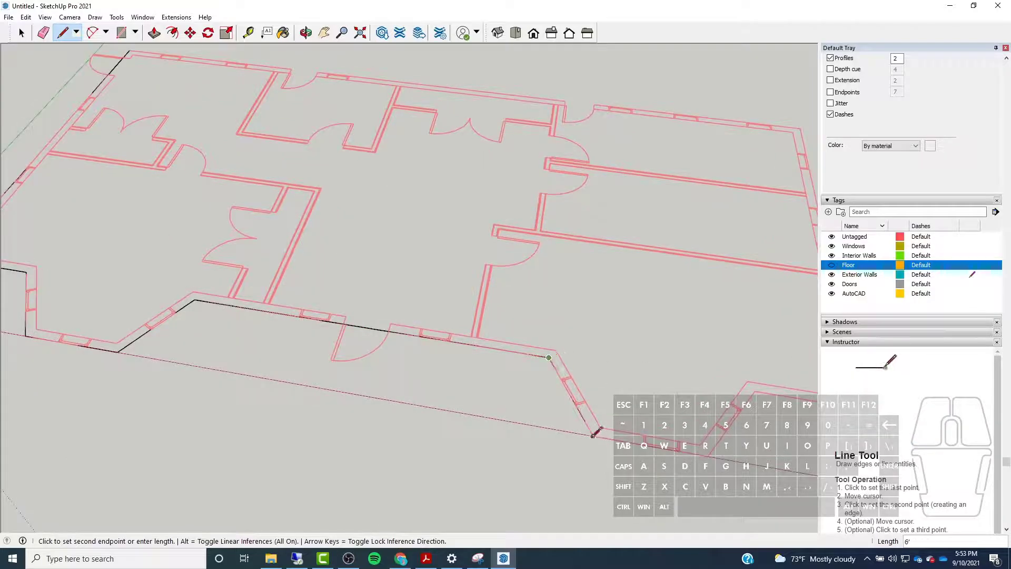
pyautogui.click(593, 436)
pyautogui.scroll(-3, 361, 283)
pyautogui.scroll(3, 569, 366)
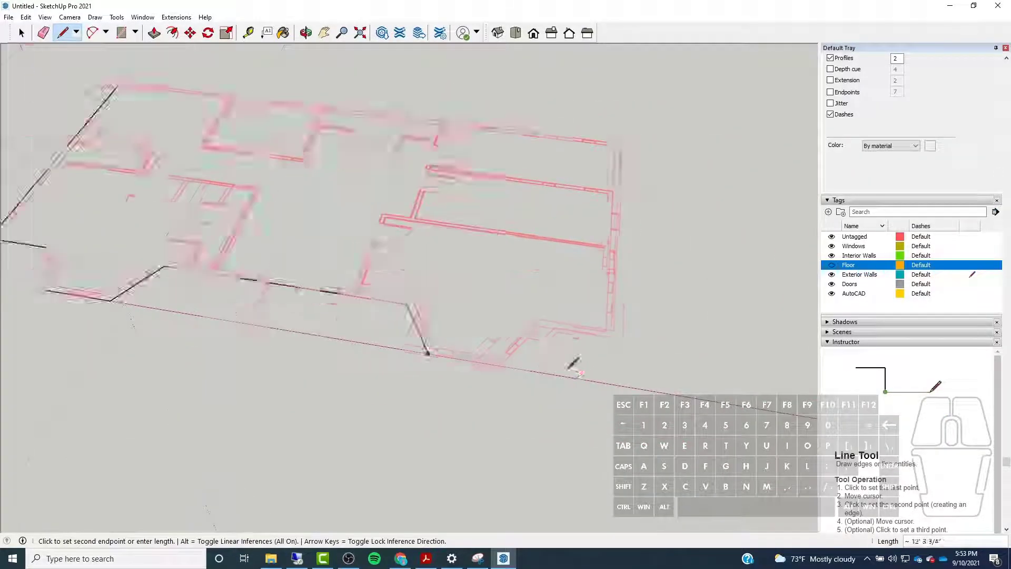
pyautogui.click(470, 365)
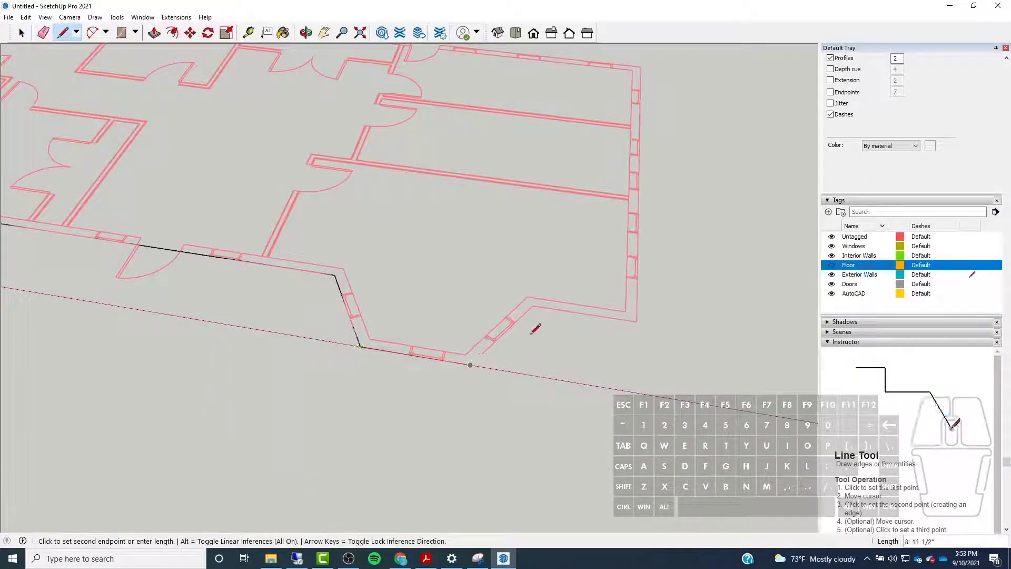
pyautogui.click(532, 305)
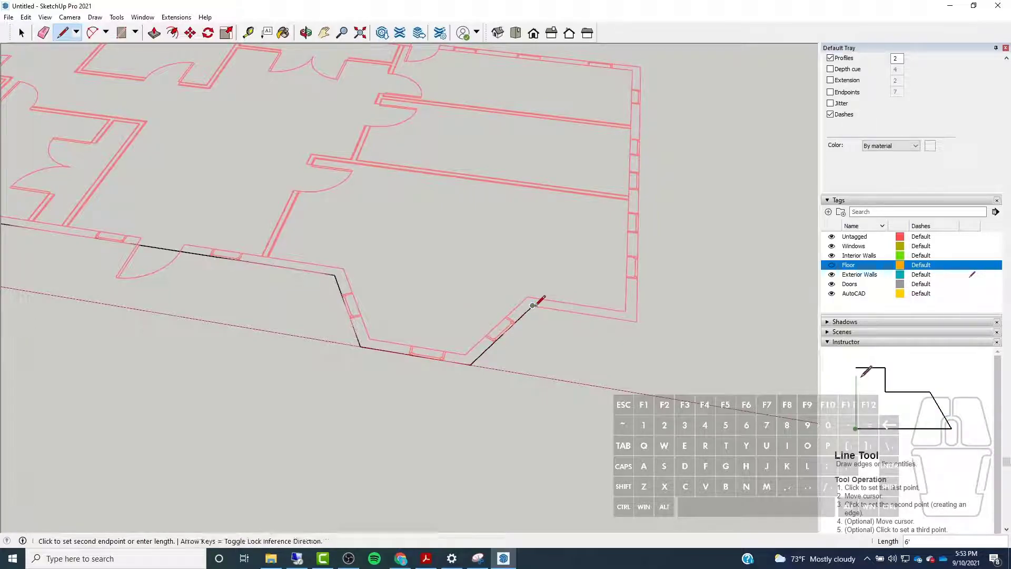
# Continue the outline to the far front corner and along the far side wall to the back corner
pyautogui.click(636, 321)
pyautogui.scroll(-3, 654, 361)
pyautogui.click(641, 171)
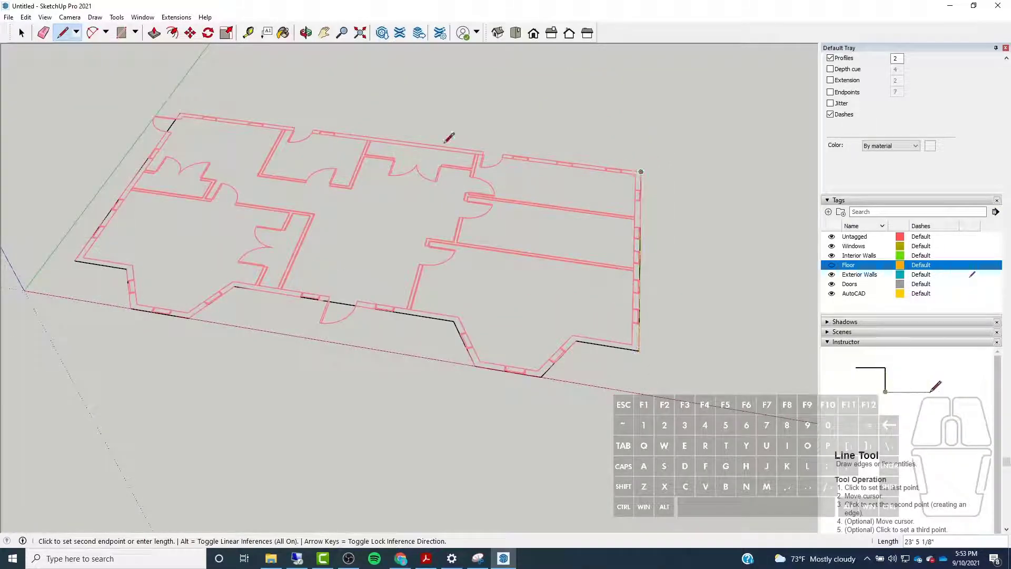
# Try to draw the back wall line toward the outline's starting corner, and undo it
pyautogui.click(185, 112)
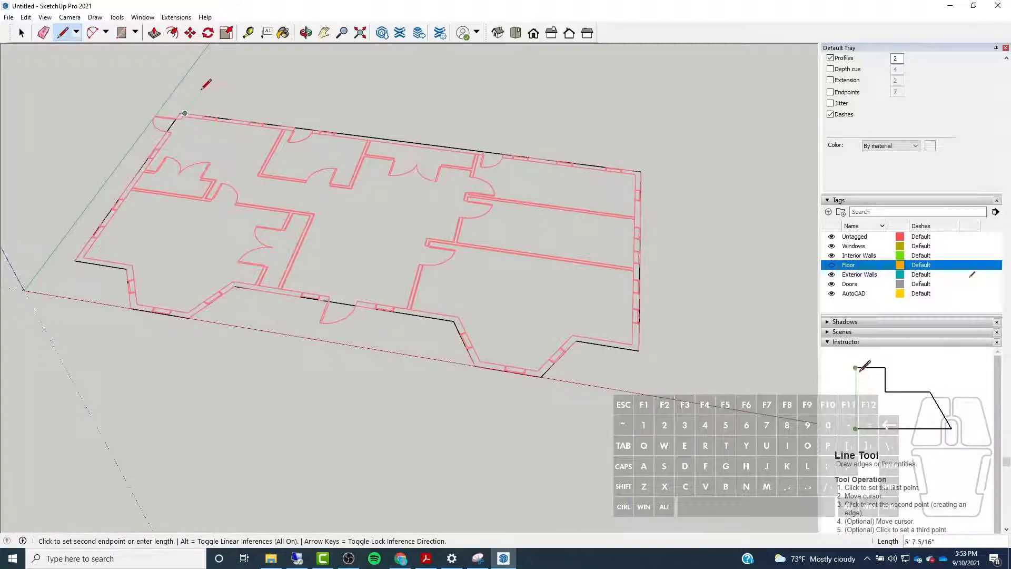
pyautogui.moveTo(227, 90); pyautogui.dragTo(205, 136, button='middle')
pyautogui.hotkey('ctrl', 'z')
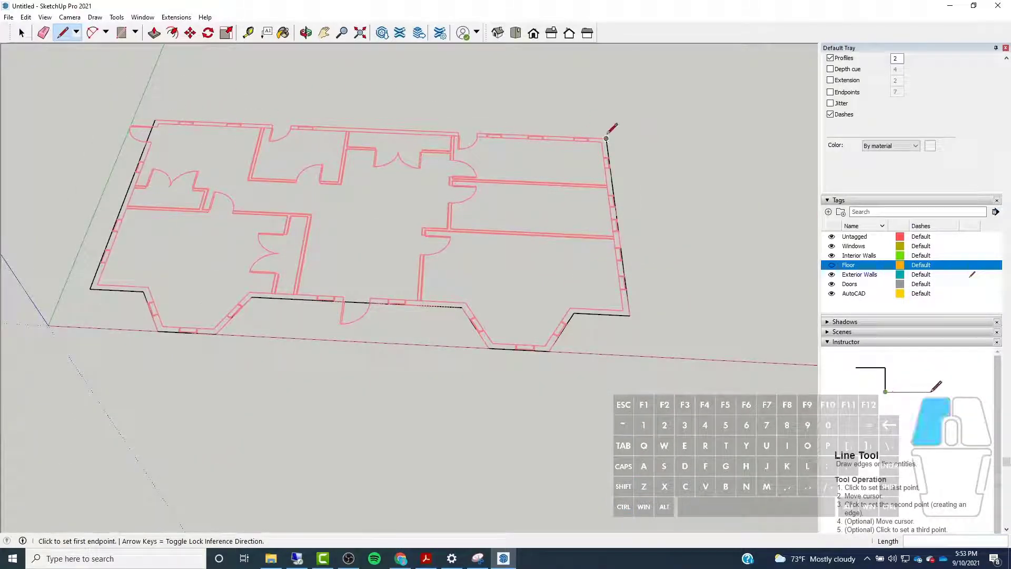
# Close the exterior wall outline with the back wall line, and offset its face inward to the plan's inner wall line at the side door jamb
pyautogui.click(606, 138)
pyautogui.click(155, 121)
pyautogui.moveTo(155, 121); pyautogui.dragTo(533, 154, button='middle')
pyautogui.scroll(5, 131, 84)
pyautogui.moveTo(148, 89); pyautogui.dragTo(210, 111, button='middle')
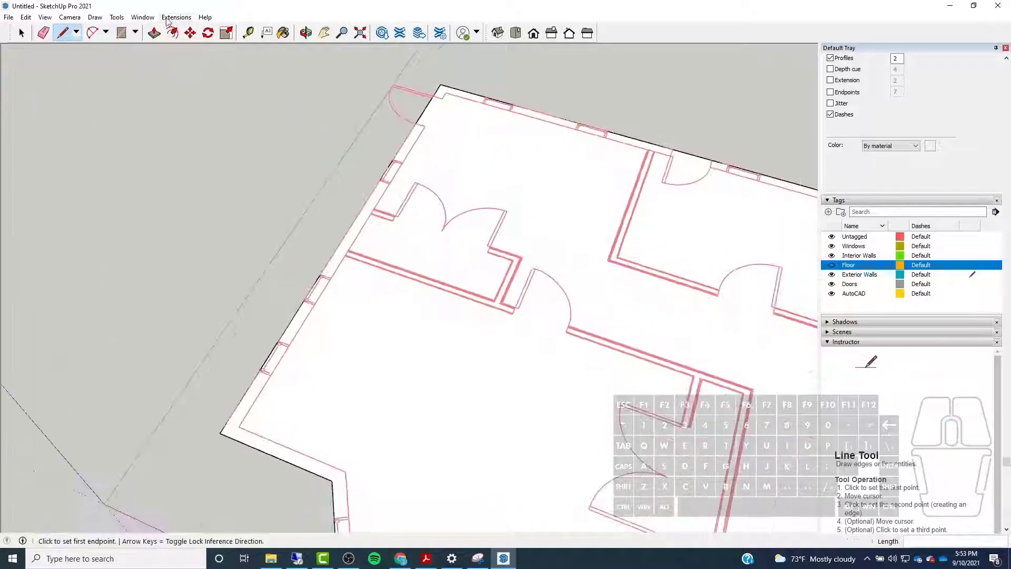
pyautogui.click(173, 33)
pyautogui.scroll(4, 453, 74)
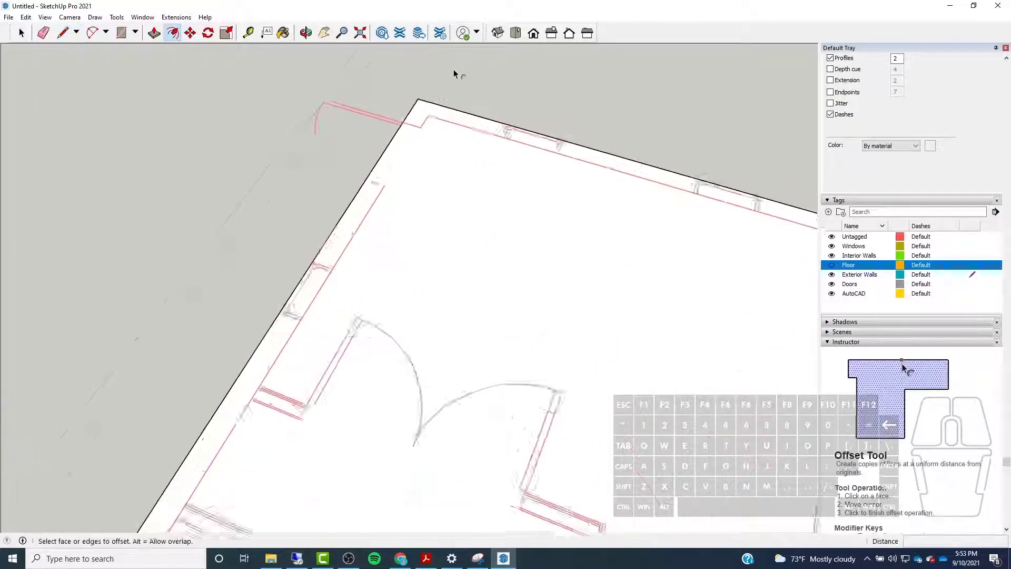
pyautogui.scroll(3, 413, 151)
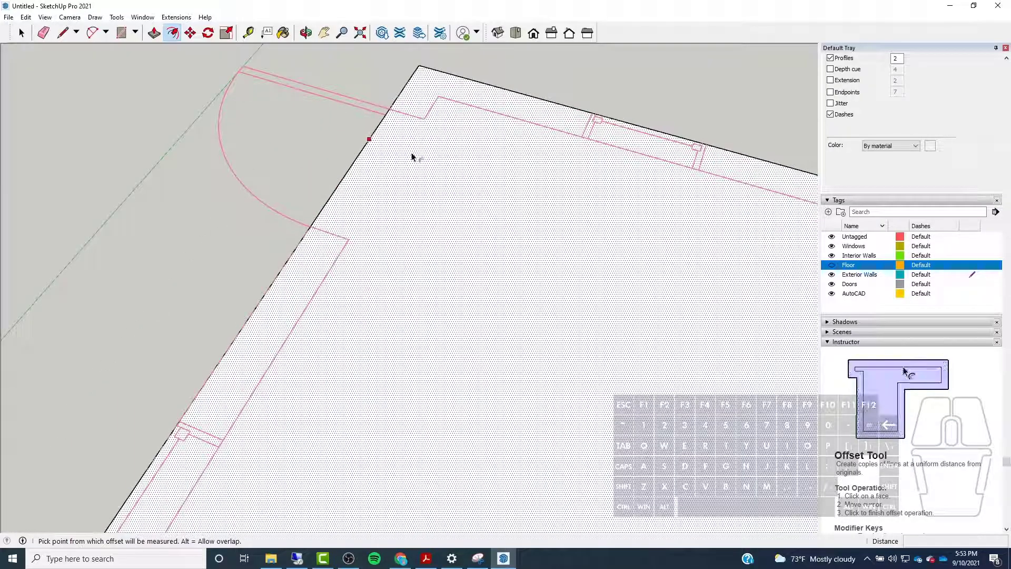
pyautogui.click(413, 156)
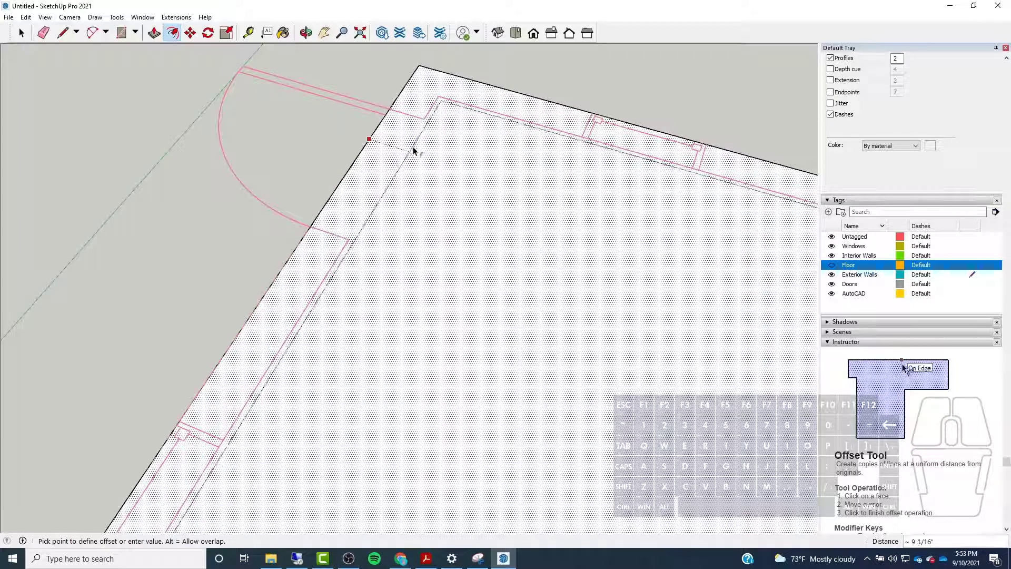
pyautogui.click(424, 120)
# Delete the inner floor face so only the ring-shaped exterior wall face remains
pyautogui.scroll(-7, 337, 119)
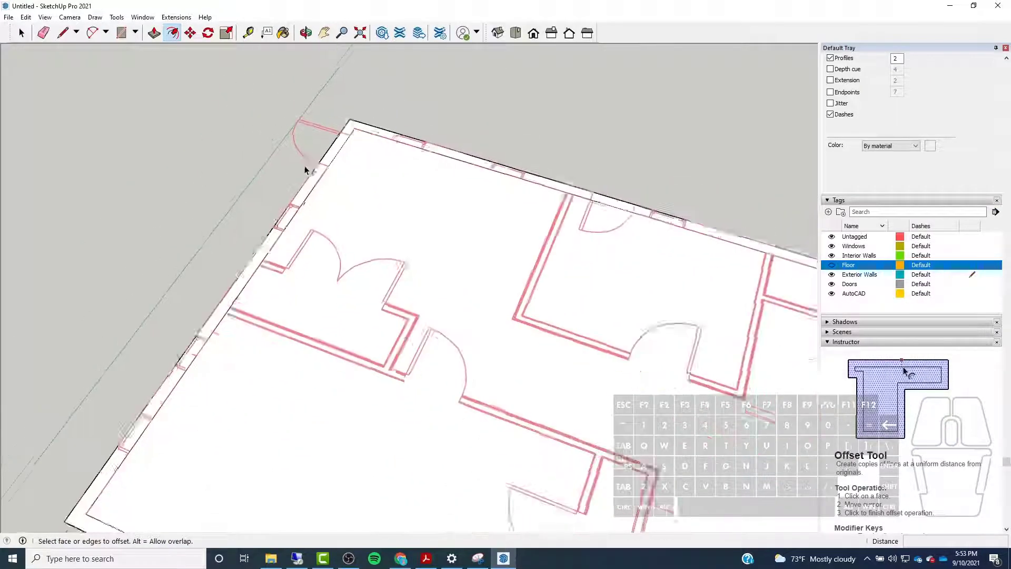
pyautogui.moveTo(305, 170); pyautogui.dragTo(413, 185, button='middle')
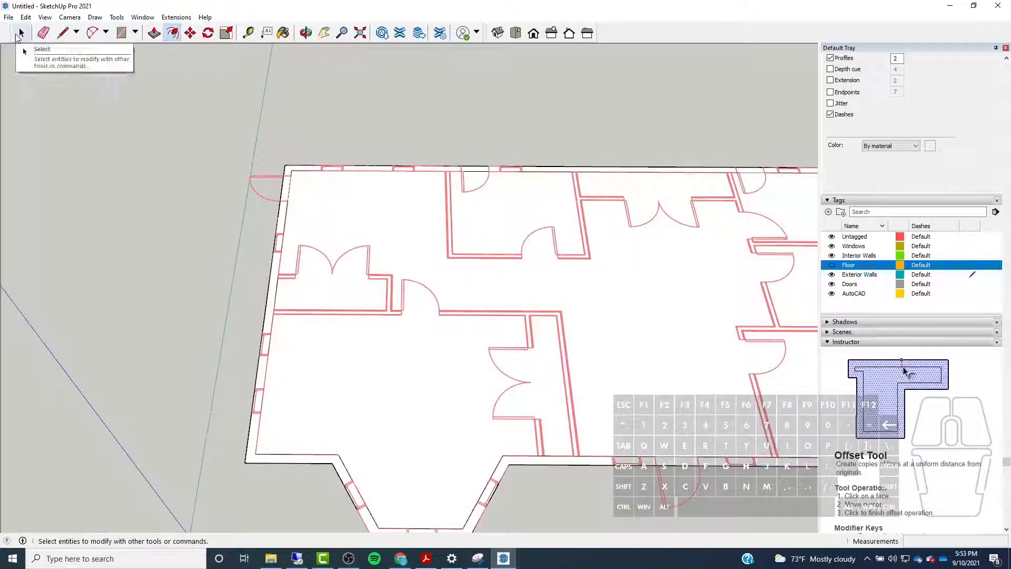
pyautogui.click(20, 33)
pyautogui.click(369, 209)
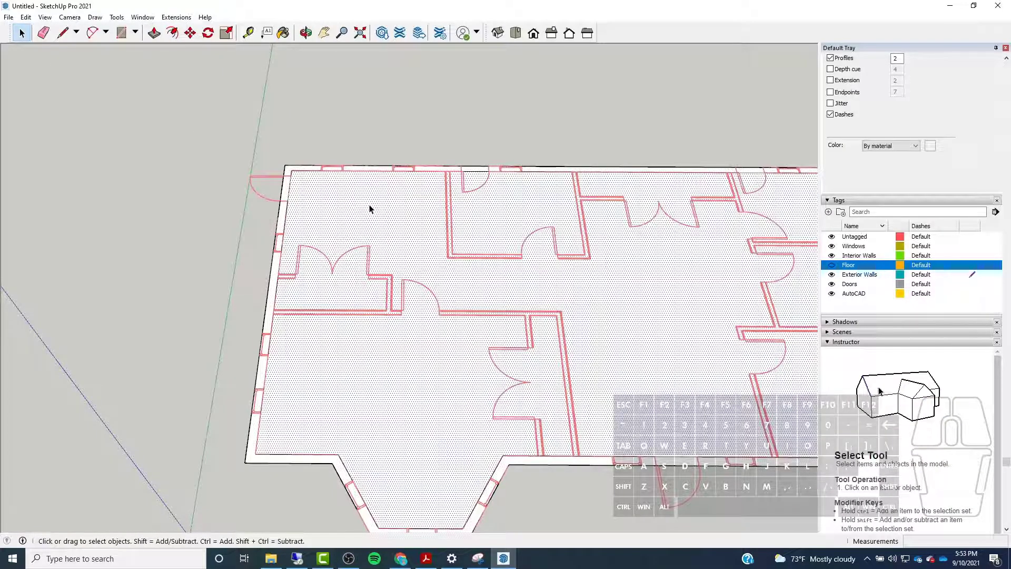
pyautogui.press('Delete')
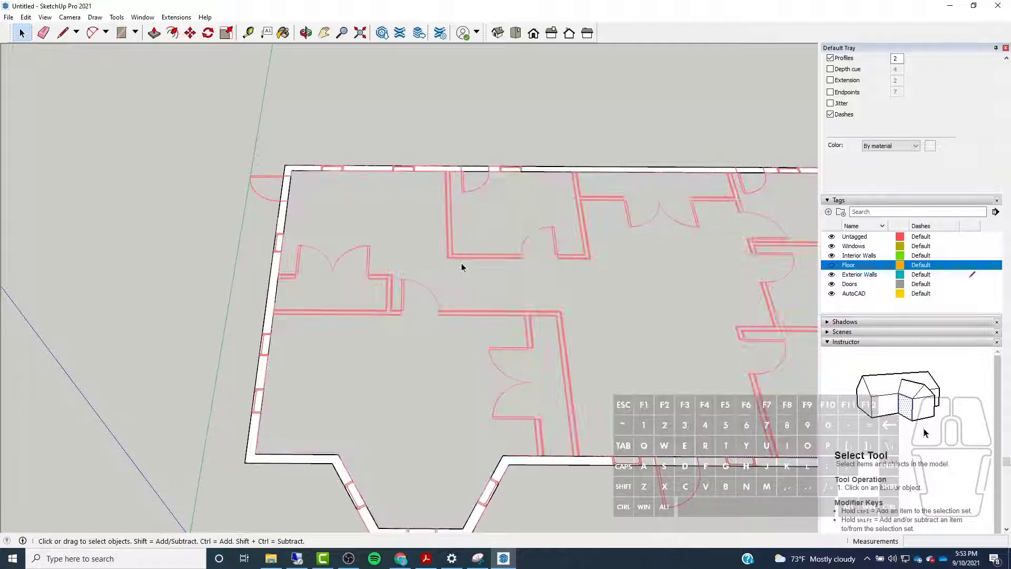
# Extrude the exterior wall face upward 10' with Push/Pull
pyautogui.scroll(-4, 462, 267)
pyautogui.moveTo(562, 290); pyautogui.dragTo(538, 277, button='middle')
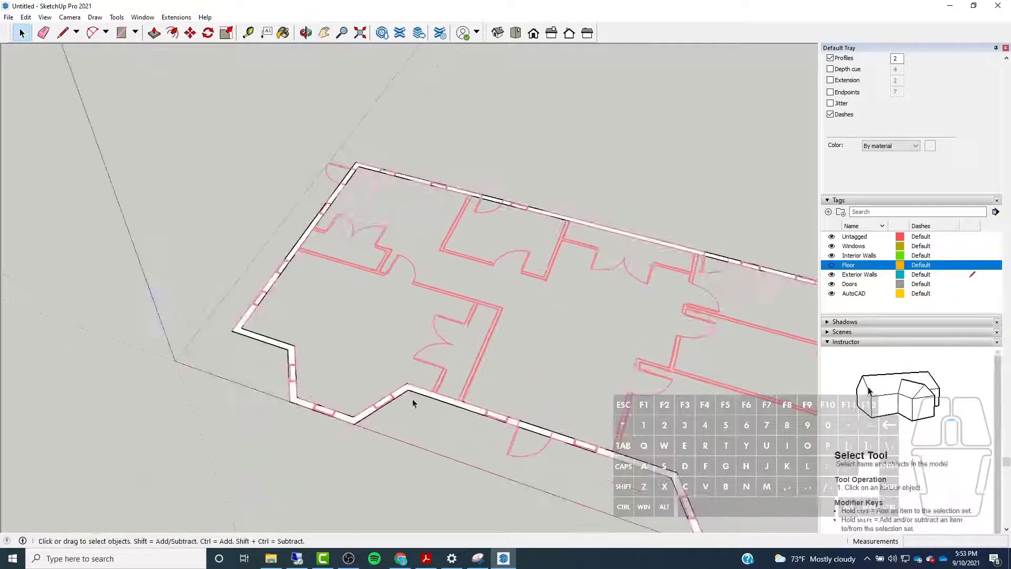
pyautogui.scroll(5, 413, 392)
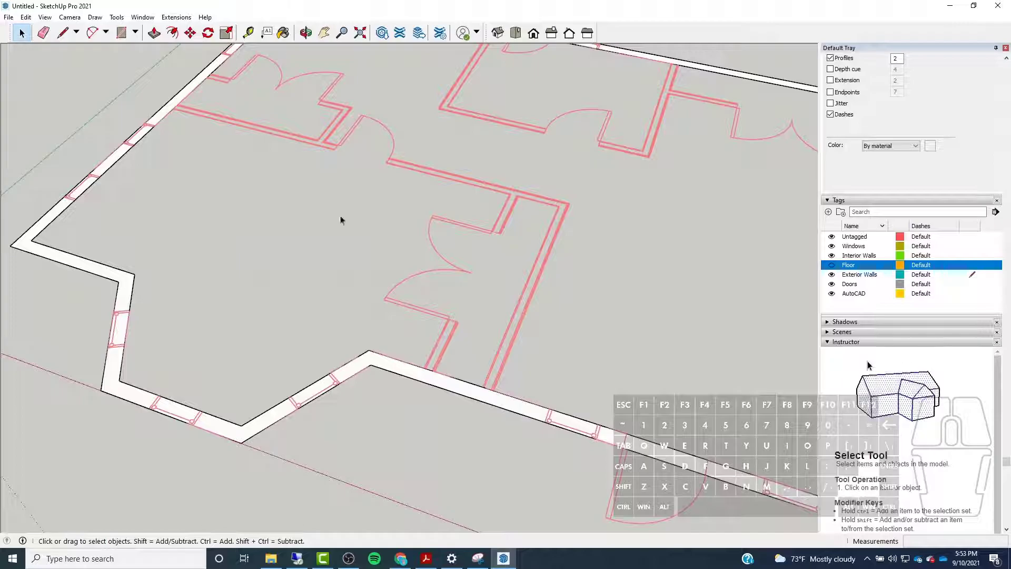
pyautogui.scroll(-4, 485, 290)
pyautogui.moveTo(486, 290); pyautogui.dragTo(228, 311, button='middle')
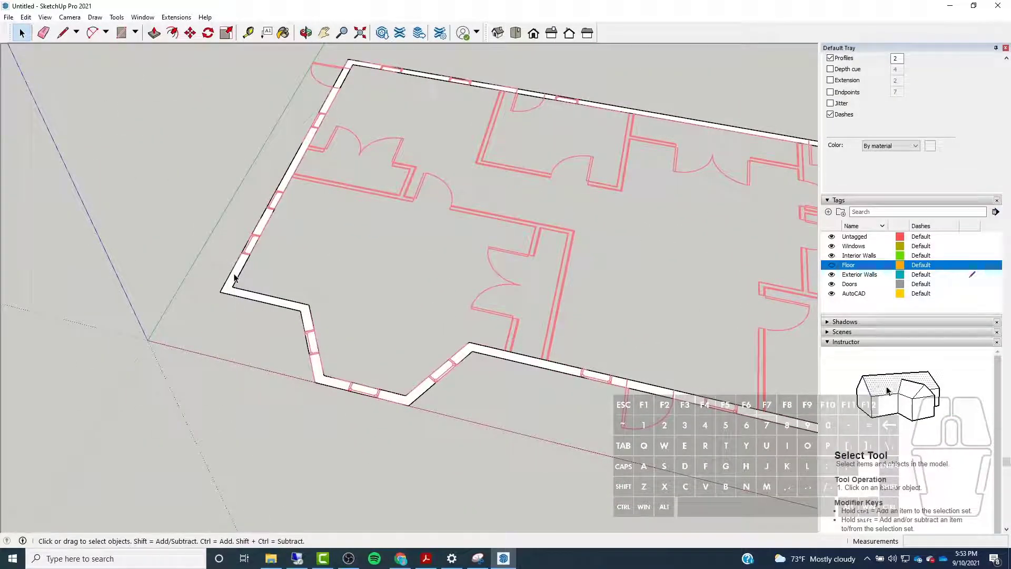
pyautogui.moveTo(409, 134); pyautogui.dragTo(273, 135, button='middle')
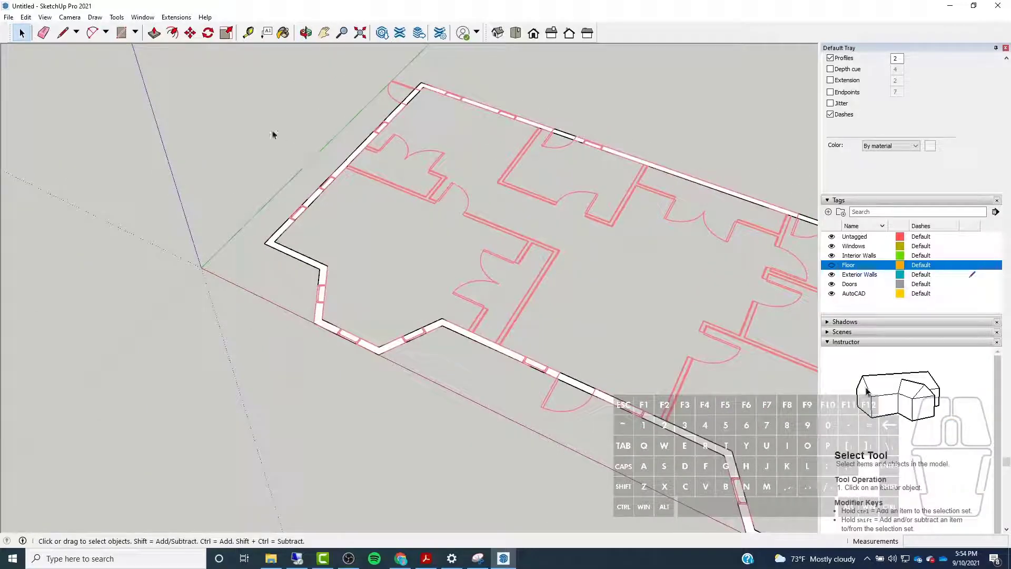
pyautogui.click(153, 33)
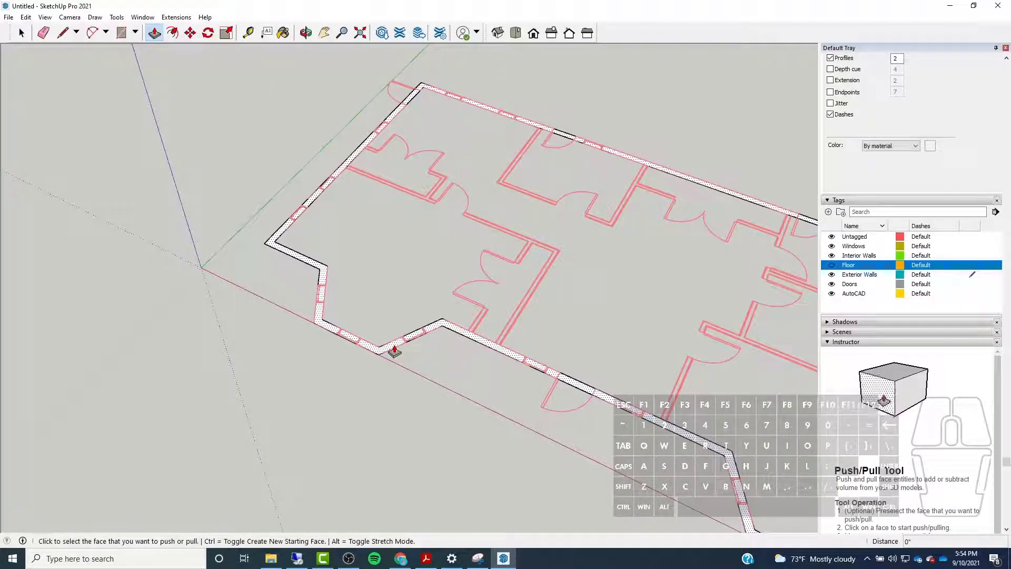
pyautogui.click(394, 351)
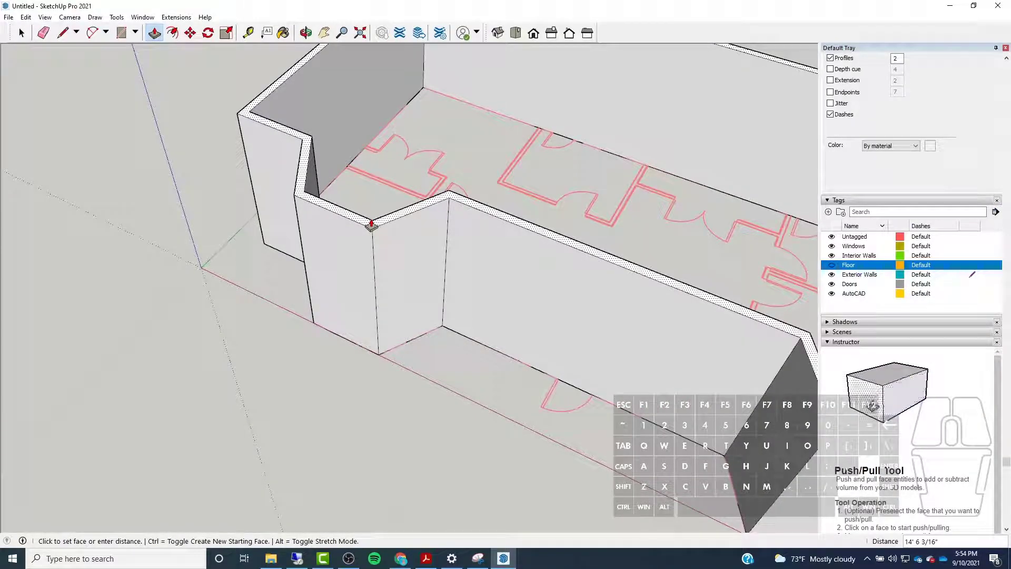
pyautogui.write('10')
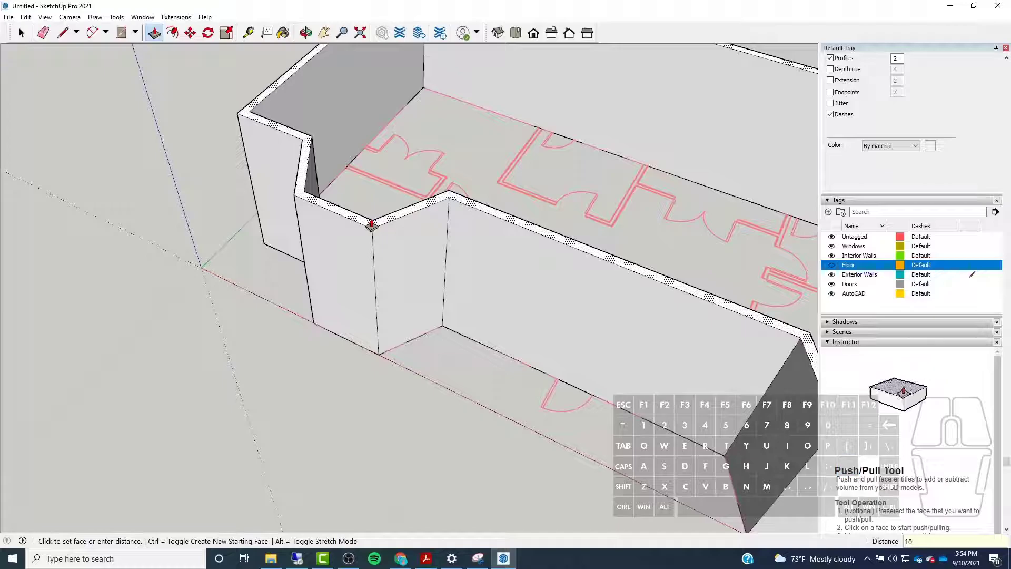
pyautogui.write("'")
pyautogui.press('Return')
# Examine the raised exterior walls from several sides, ending at the side wall with the door swing near the back corner
pyautogui.moveTo(369, 223); pyautogui.dragTo(311, 205, button='middle')
pyautogui.scroll(3, 415, 216)
pyautogui.moveTo(434, 196); pyautogui.dragTo(228, 266, button='middle')
pyautogui.scroll(-2, 144, 270)
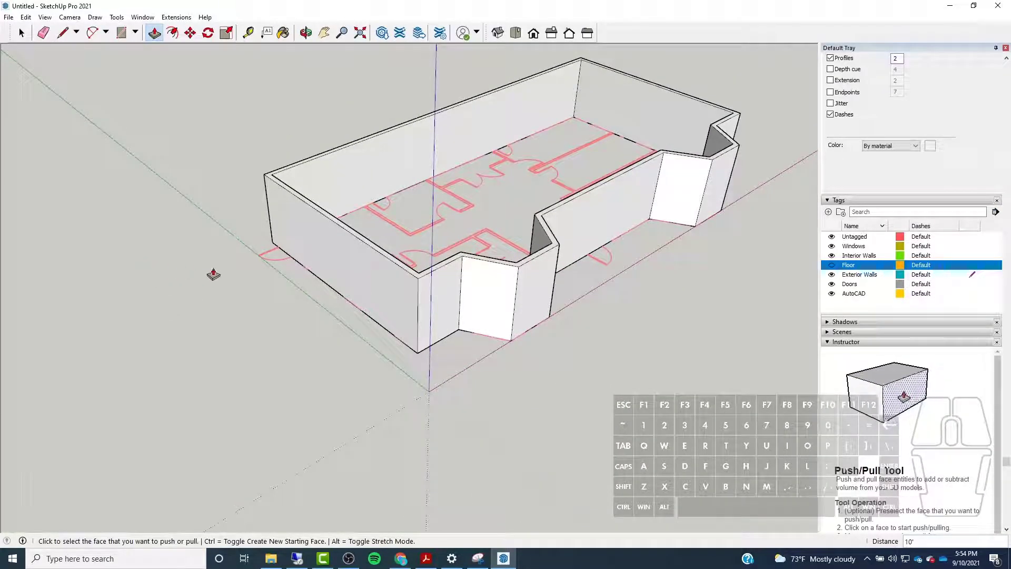
pyautogui.moveTo(210, 273); pyautogui.dragTo(381, 300, button='middle')
pyautogui.scroll(3, 422, 285)
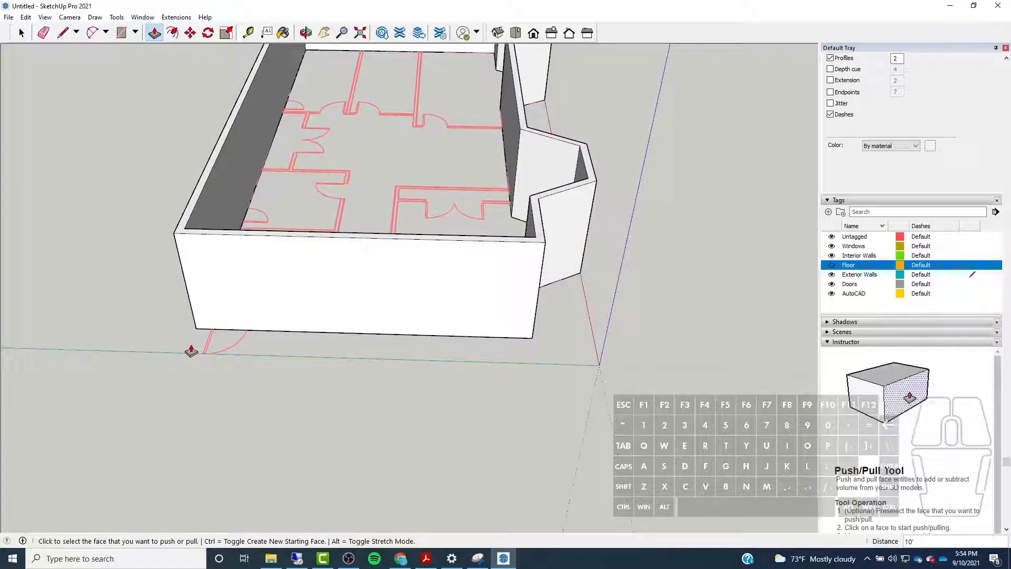
pyautogui.scroll(3, 388, 323)
pyautogui.moveTo(388, 323); pyautogui.dragTo(234, 368, button='middle')
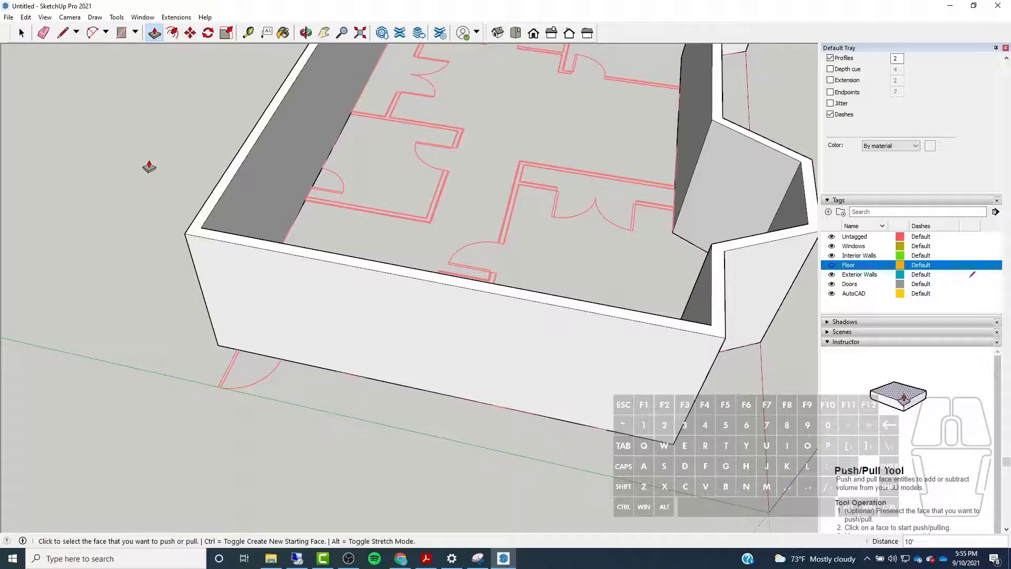
pyautogui.moveTo(372, 273); pyautogui.dragTo(388, 339, button='middle')
# Inspect the plan's door and window lines at the base of the side wall through the transparent faces
pyautogui.press('o')
pyautogui.moveTo(176, 298); pyautogui.dragTo(249, 260)
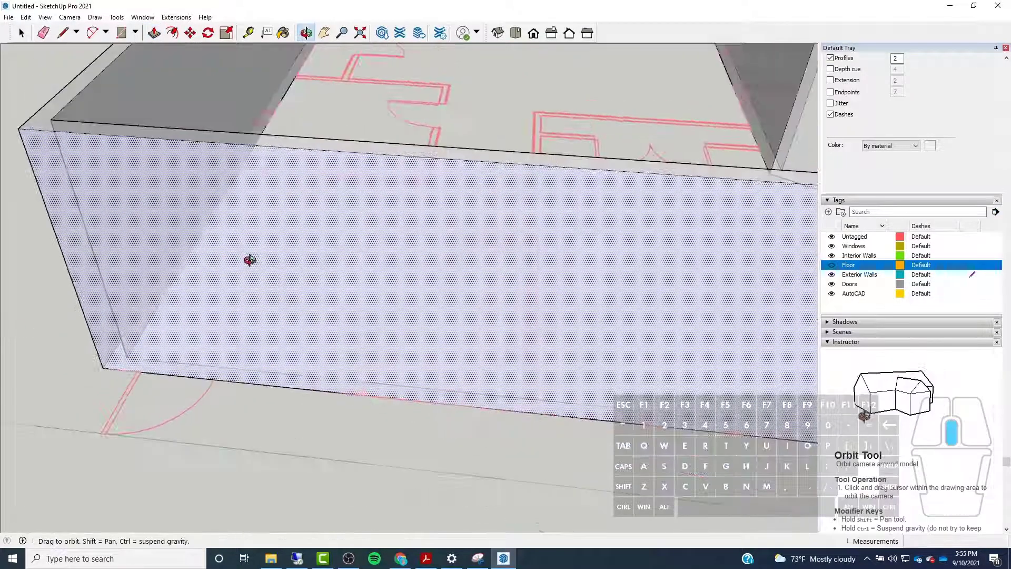
pyautogui.moveTo(250, 260); pyautogui.dragTo(240, 280, button='middle')
pyautogui.moveTo(411, 316); pyautogui.dragTo(316, 294, button='middle')
pyautogui.scroll(2, 368, 369)
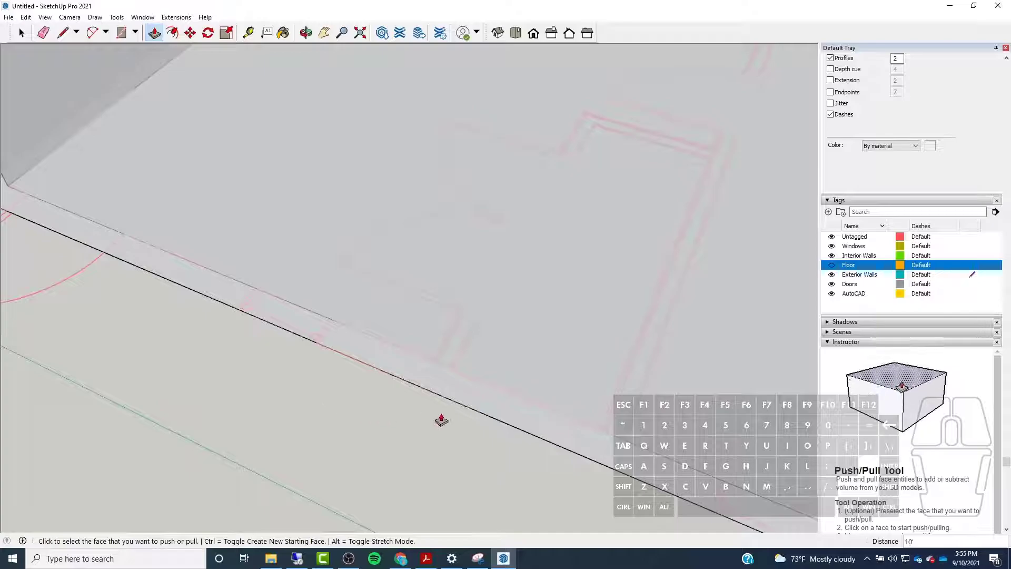
pyautogui.scroll(-5, 442, 416)
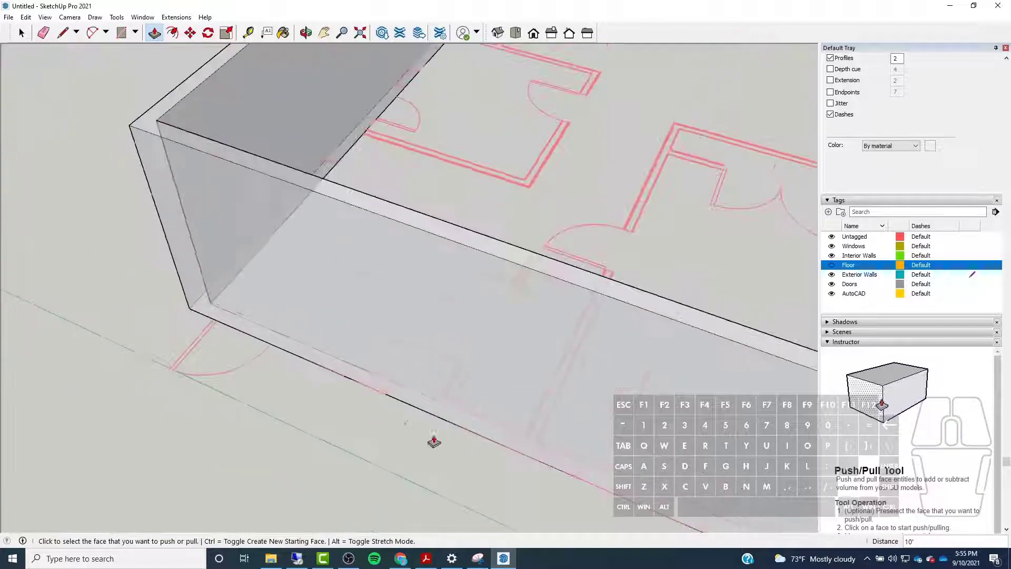
pyautogui.moveTo(256, 267); pyautogui.dragTo(316, 244, button='middle')
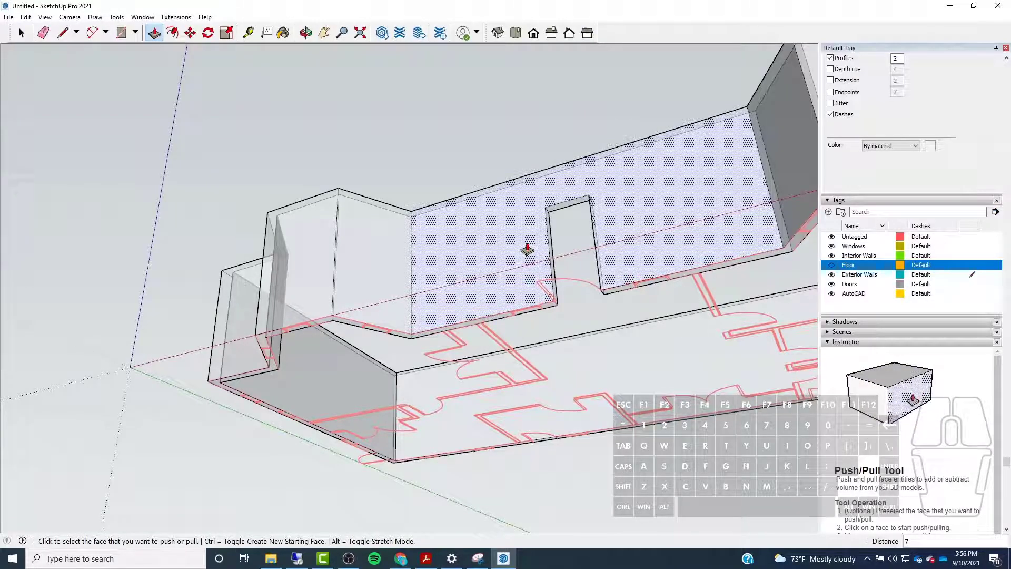
# Examine the door openings in the exterior walls, closing in on the one in the side wall
pyautogui.moveTo(415, 368); pyautogui.dragTo(449, 440, button='middle')
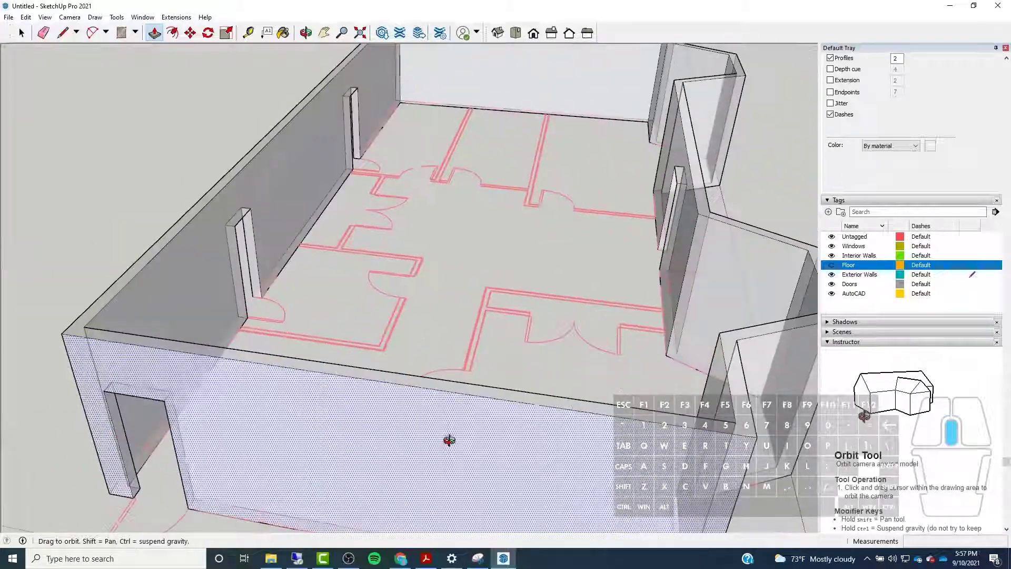
pyautogui.scroll(-5, 377, 414)
pyautogui.scroll(10, 402, 451)
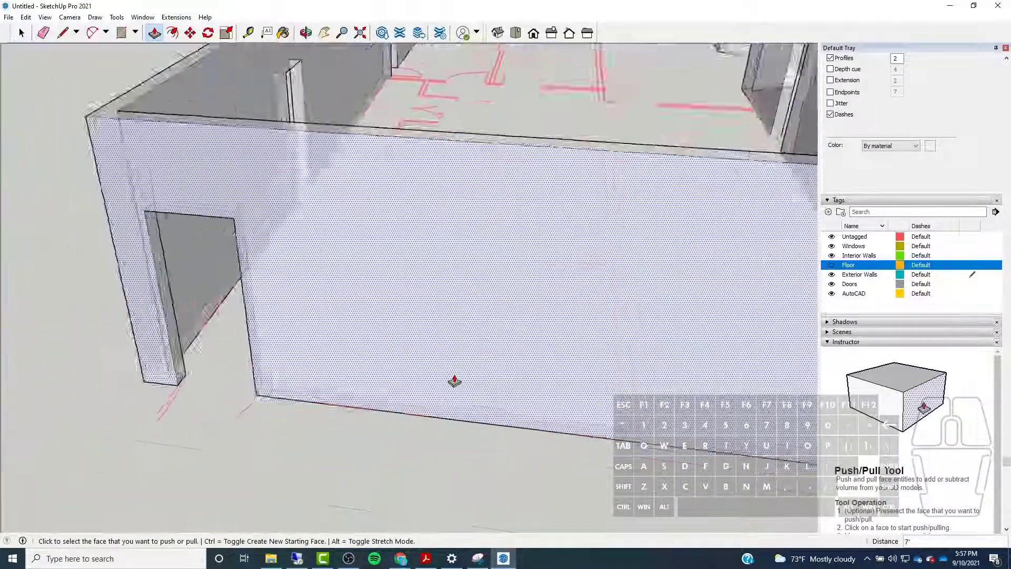
pyautogui.scroll(-3, 306, 397)
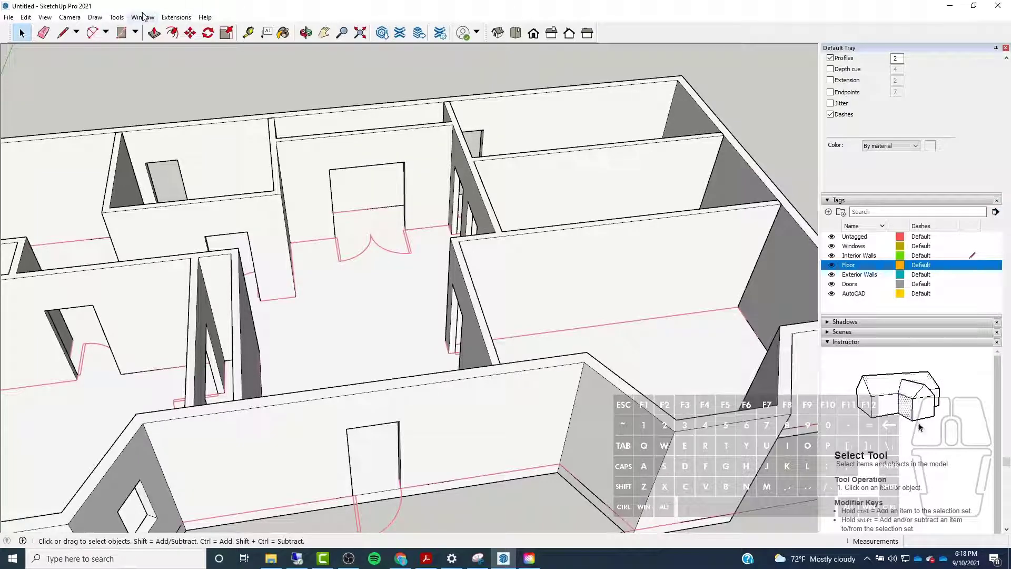
# Open 3D Warehouse and search the Architecture category for "door"
pyautogui.click(143, 17)
pyautogui.click(172, 98)
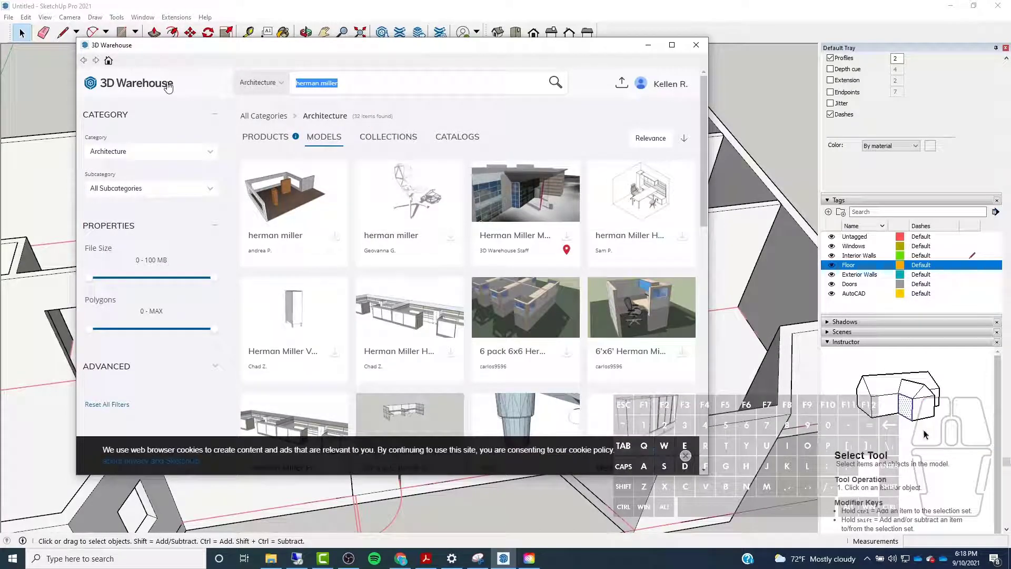
pyautogui.press('BackSpace')
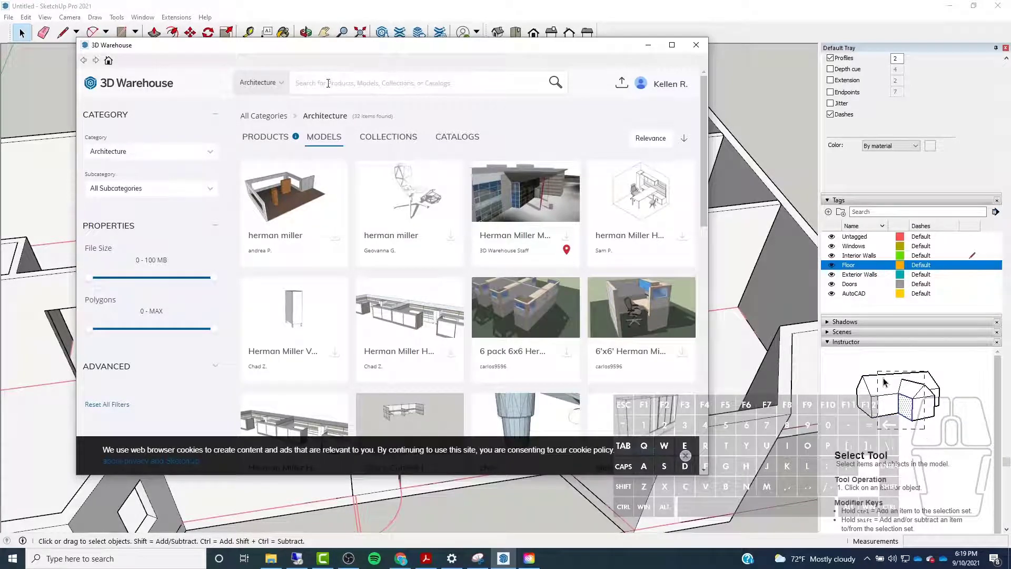
pyautogui.write('do')
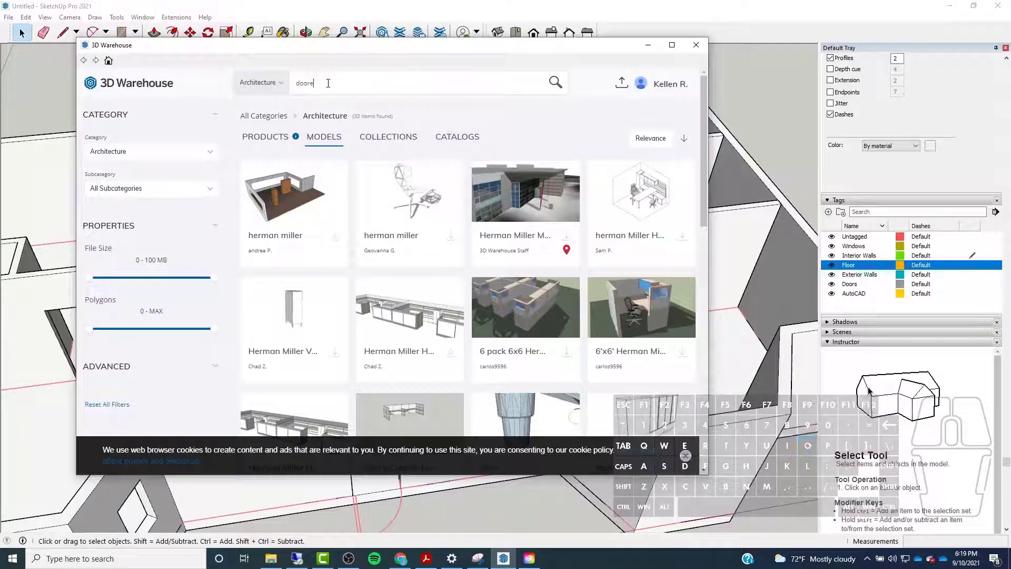
pyautogui.write('ore')
pyautogui.press('BackSpace')
pyautogui.press('Return')
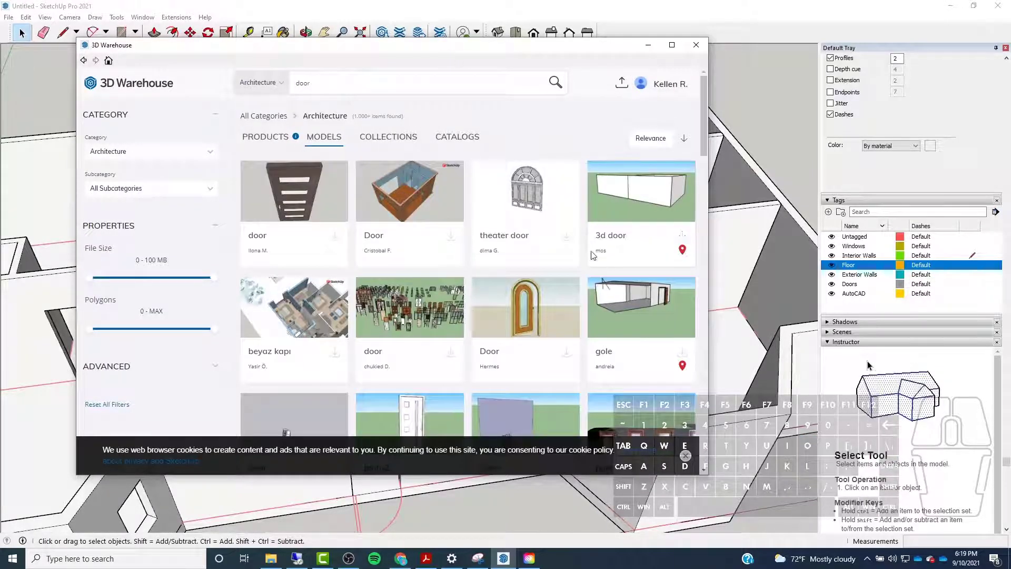
# Browse the door models in the search results, and show the matching collections
pyautogui.scroll(-6, 636, 230)
pyautogui.scroll(-1, 531, 205)
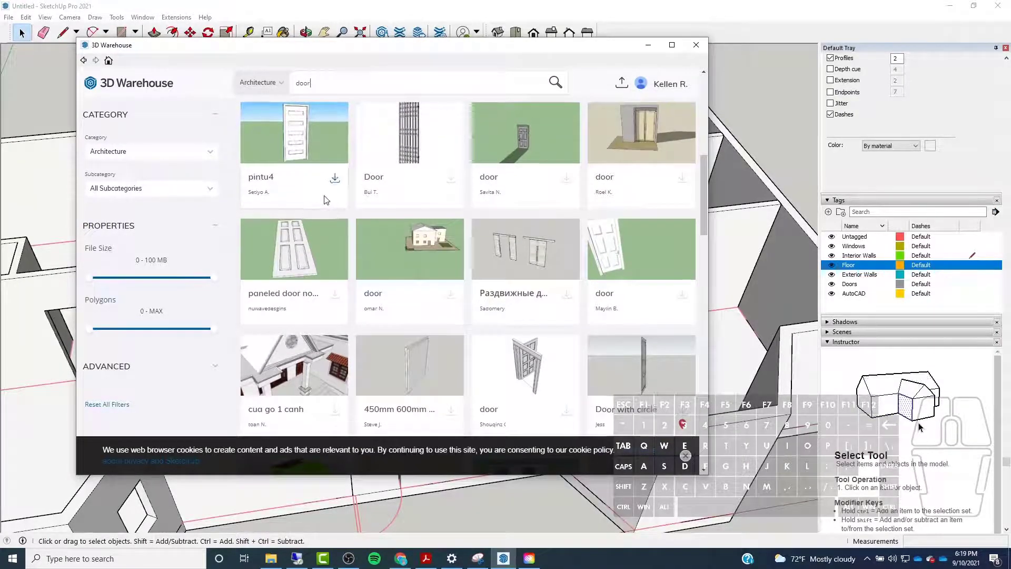
pyautogui.scroll(-1, 304, 270)
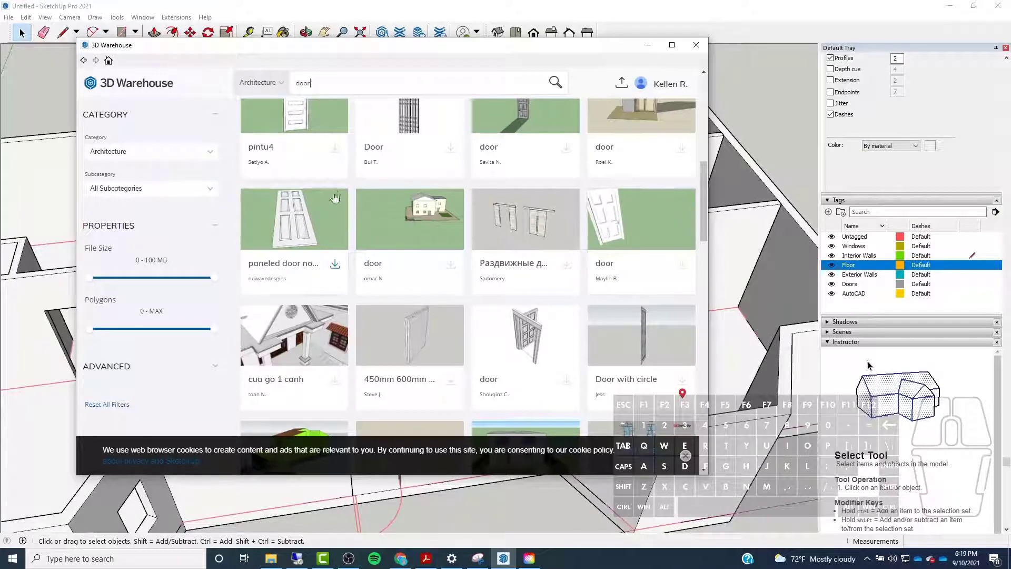
pyautogui.scroll(1, 335, 198)
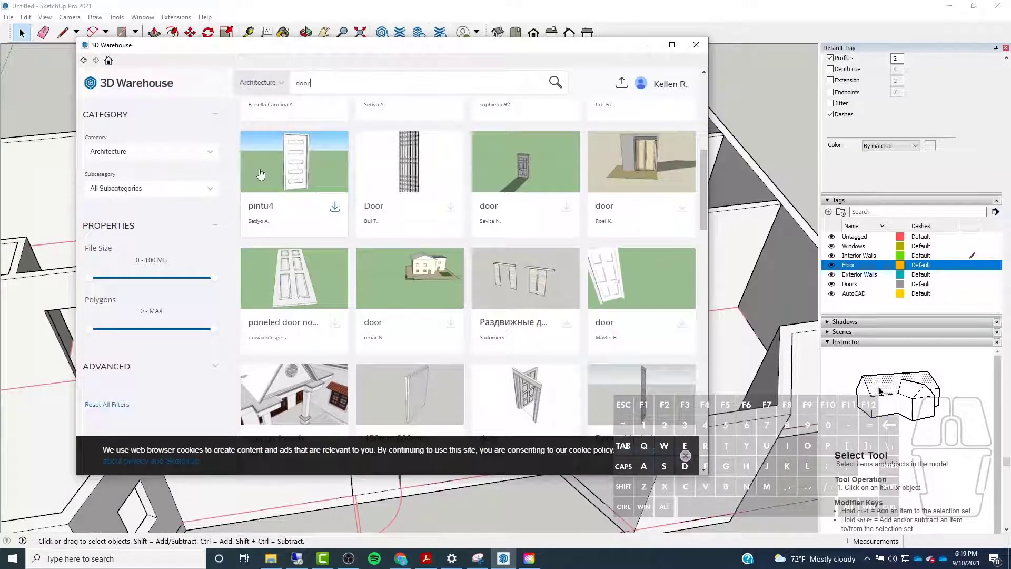
pyautogui.scroll(-10, 330, 167)
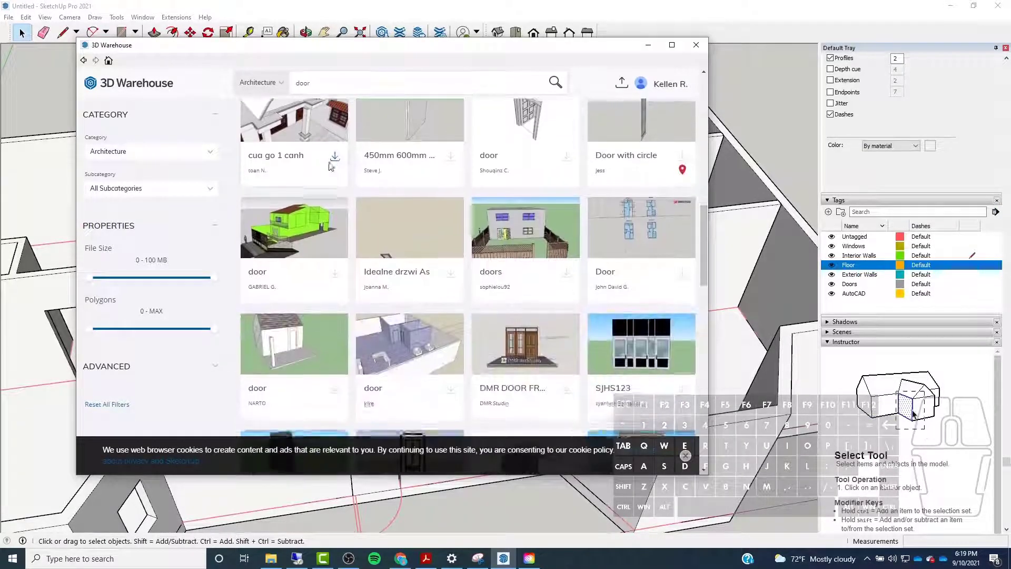
pyautogui.scroll(-2, 331, 167)
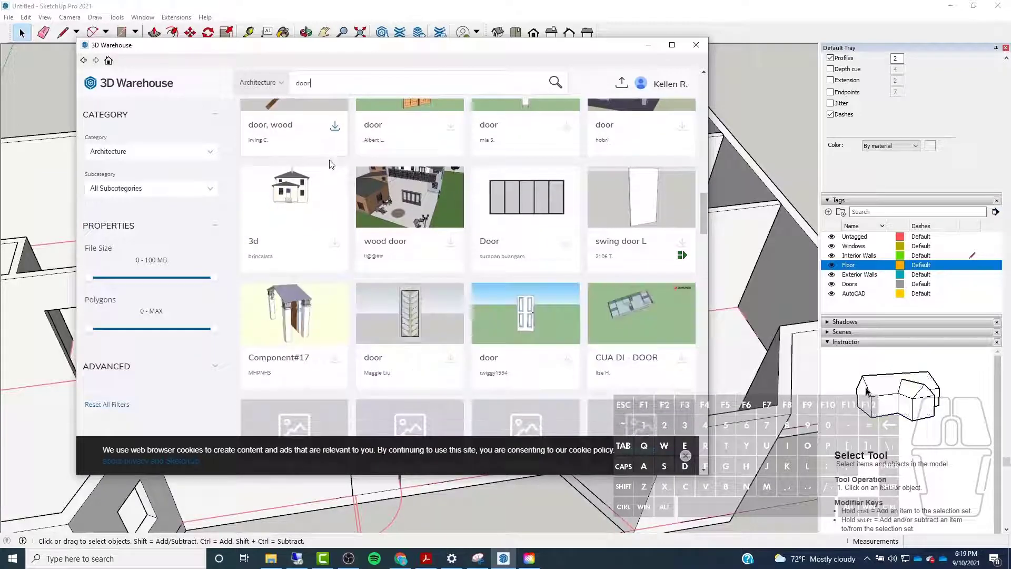
pyautogui.scroll(15, 330, 160)
pyautogui.click(385, 138)
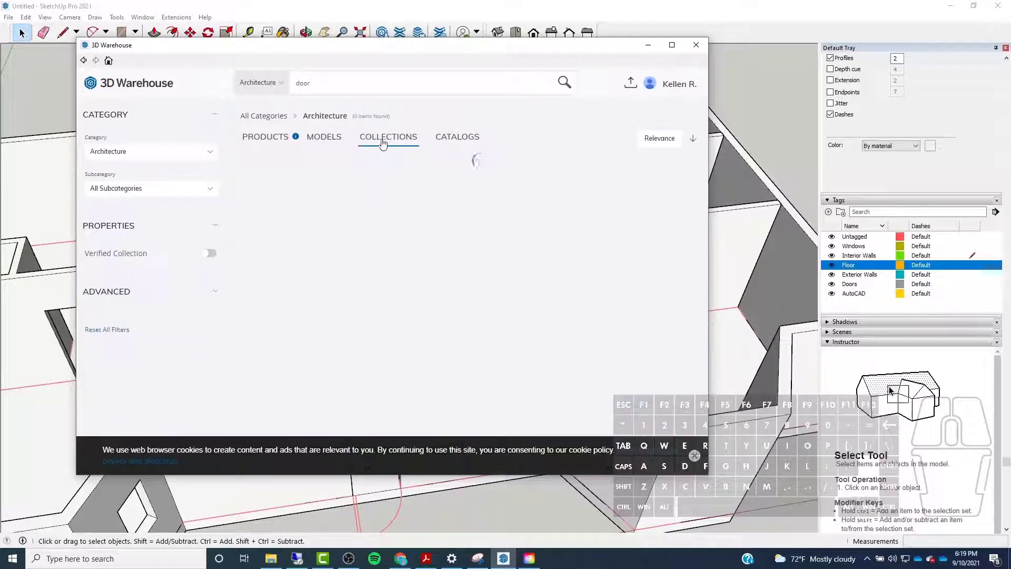
# Browse the first door products in the 3D Warehouse search results
pyautogui.click(319, 138)
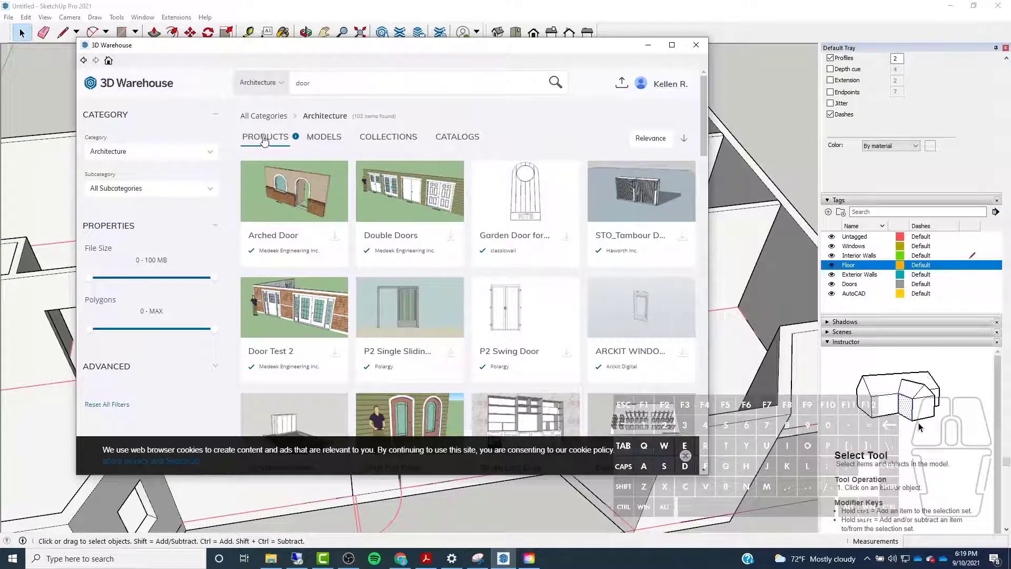
pyautogui.scroll(-4, 424, 298)
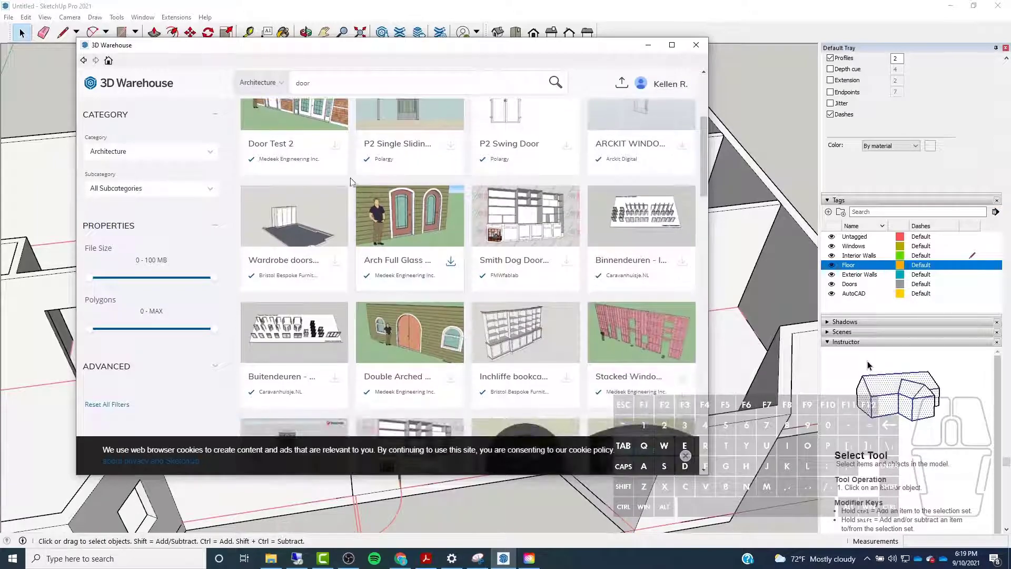
pyautogui.scroll(4, 350, 182)
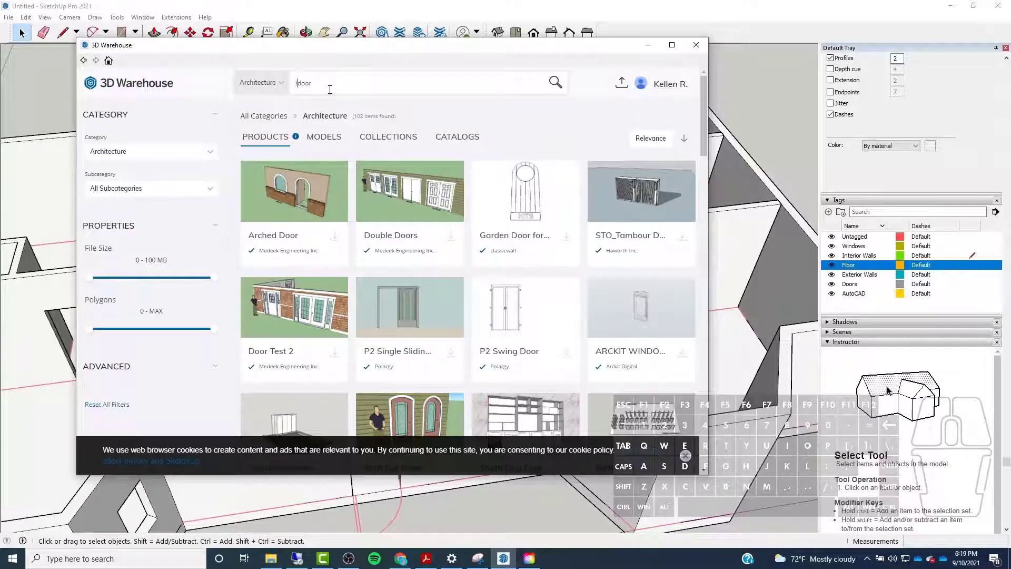
# Try searching the products for "interior door" and "woodoor", and return to the results for "door"
pyautogui.write('interior')
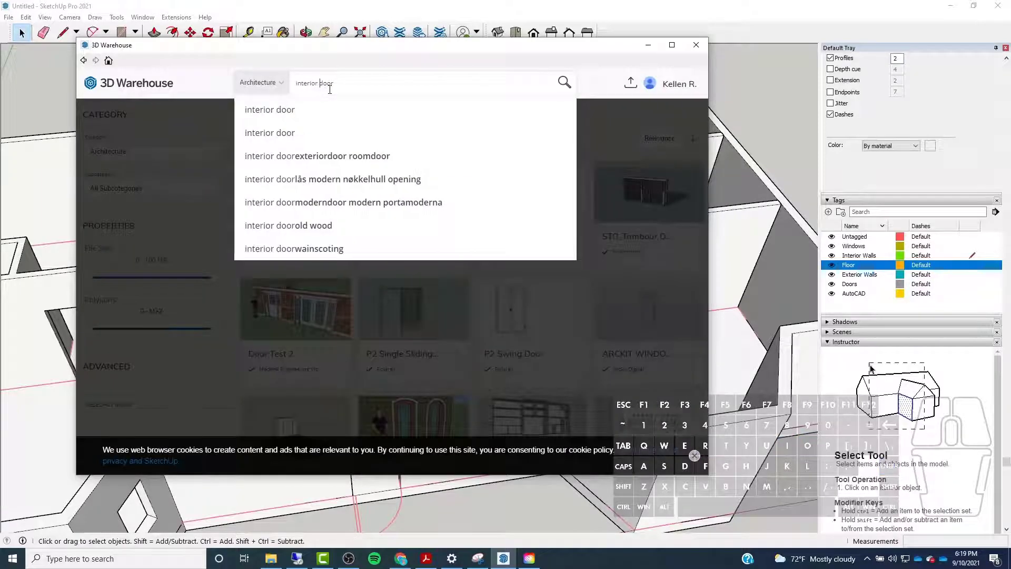
pyautogui.click(357, 116)
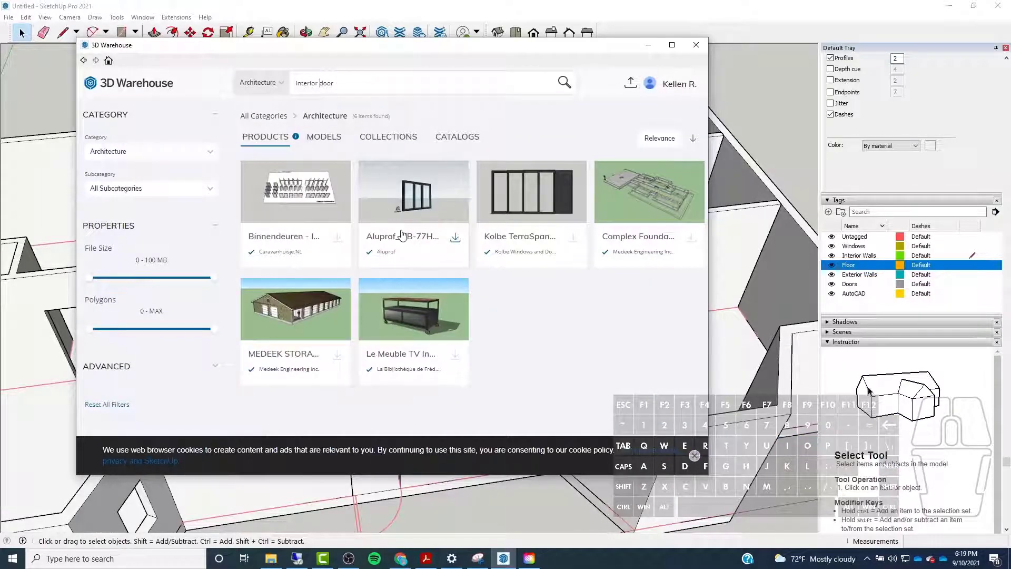
pyautogui.doubleClick(314, 83)
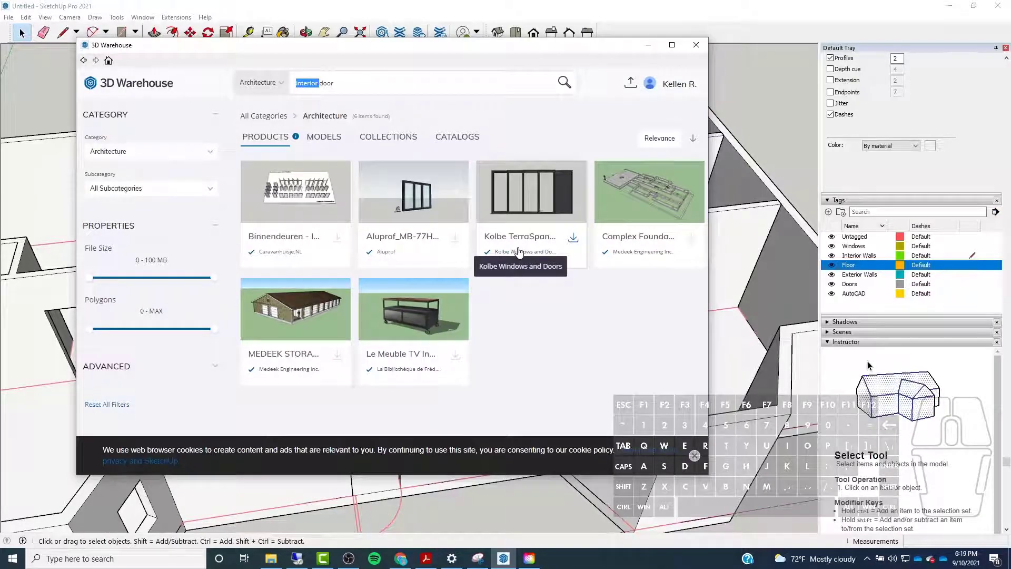
pyautogui.write('wood')
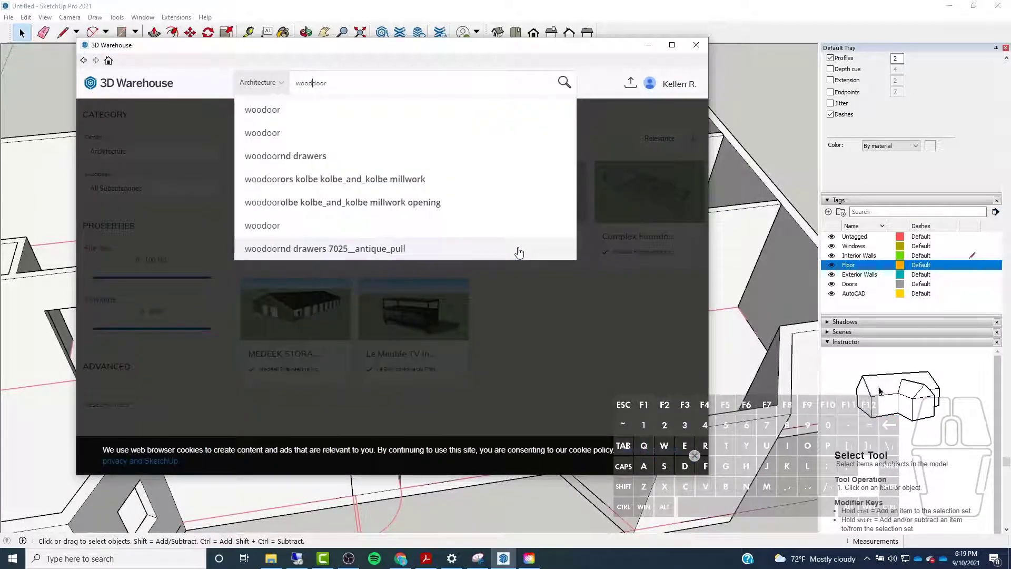
pyautogui.press('Return')
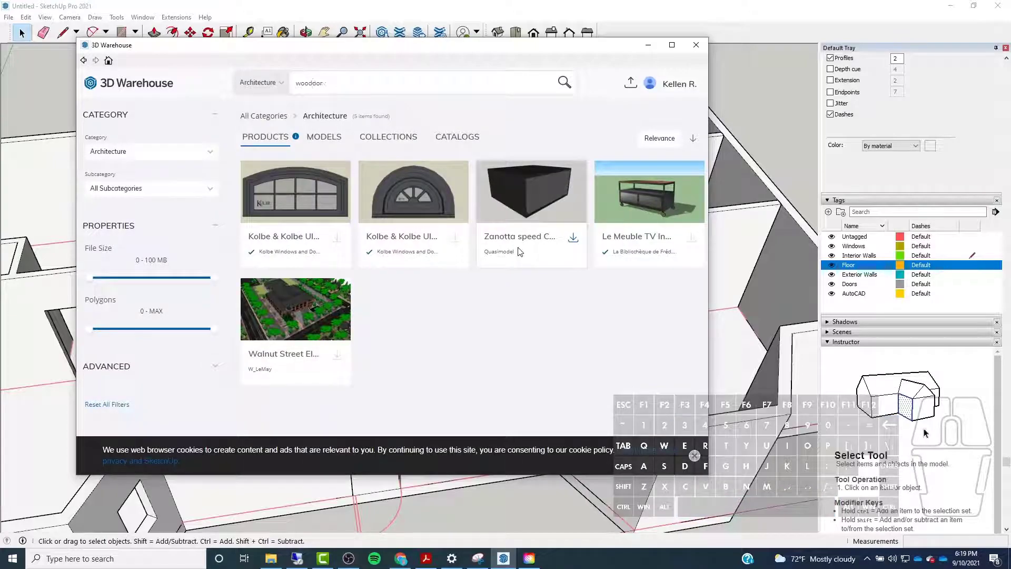
pyautogui.press('Return')
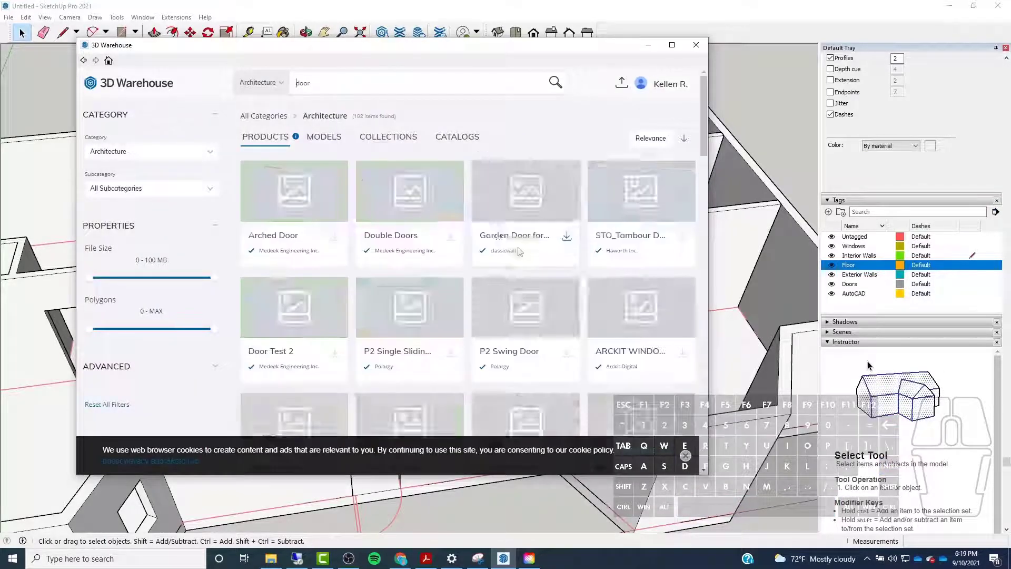
# Look through the rest of the door products down to the end of the results
pyautogui.scroll(-15, 482, 230)
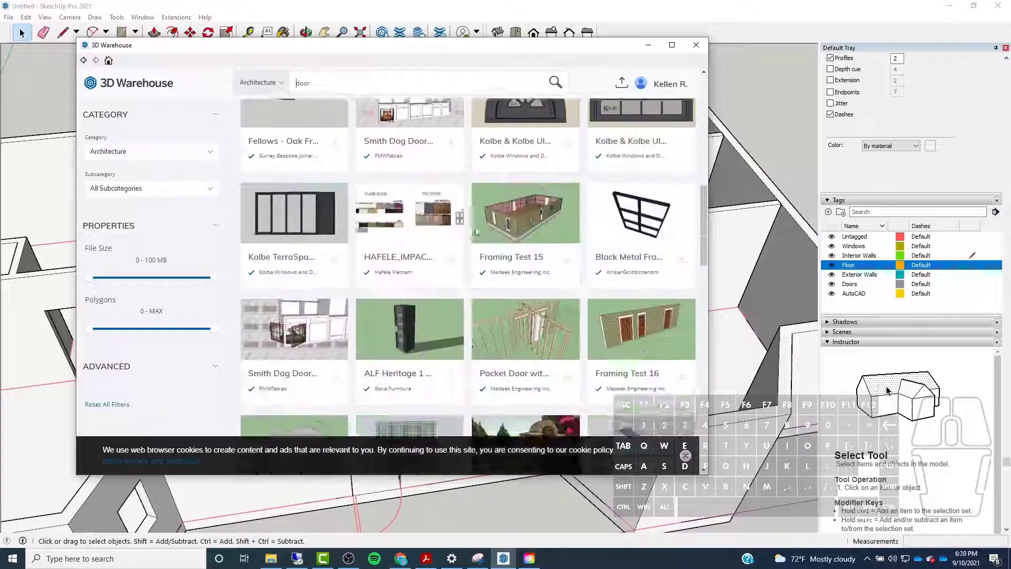
pyautogui.scroll(-10, 476, 230)
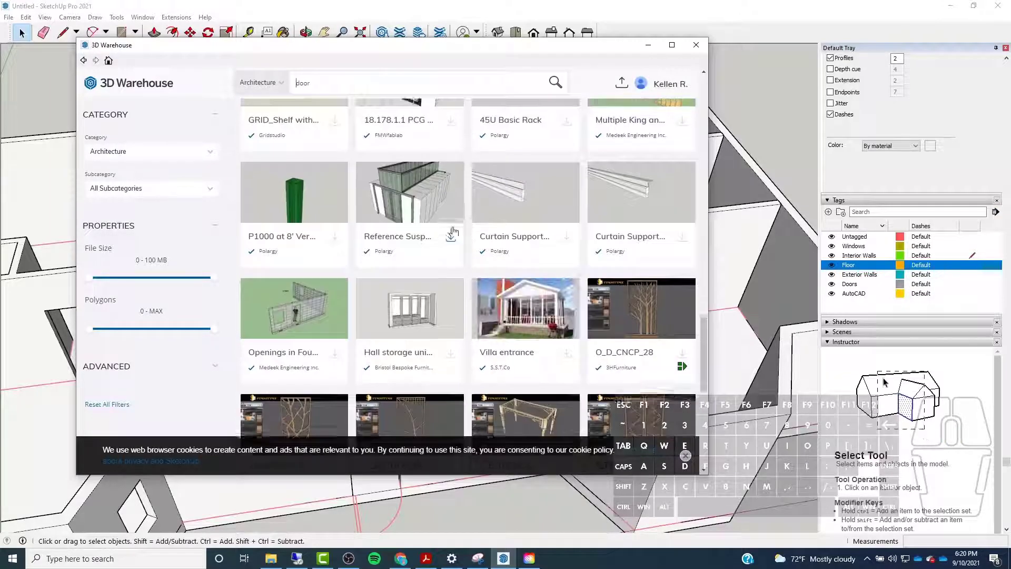
pyautogui.scroll(-6, 455, 230)
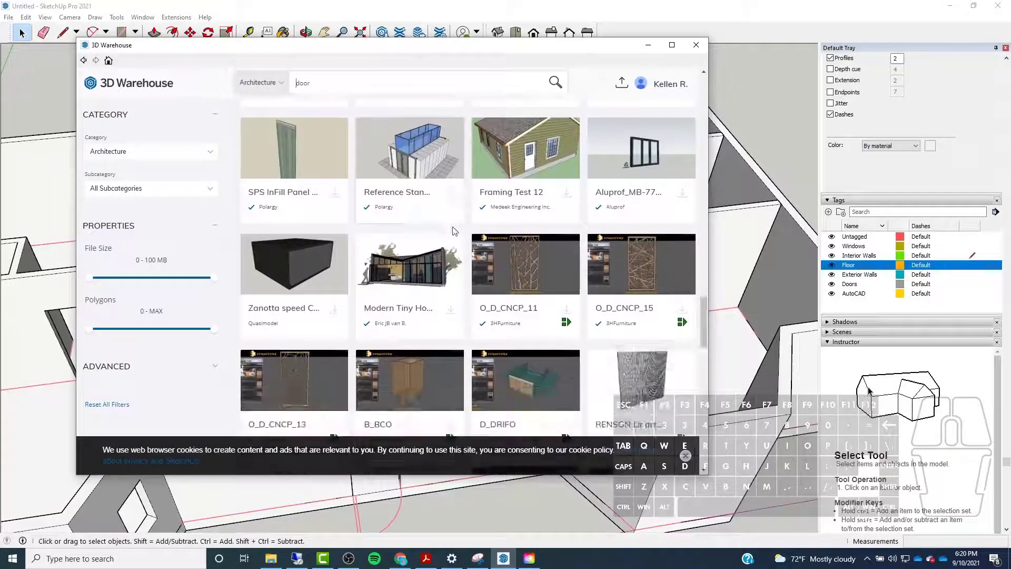
pyautogui.scroll(-12, 455, 231)
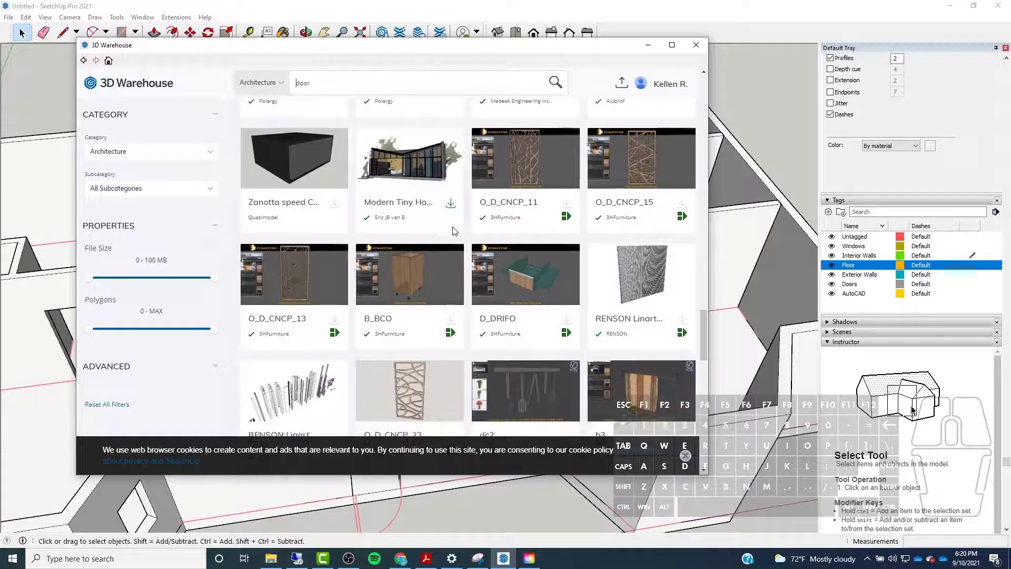
pyautogui.scroll(-15, 454, 231)
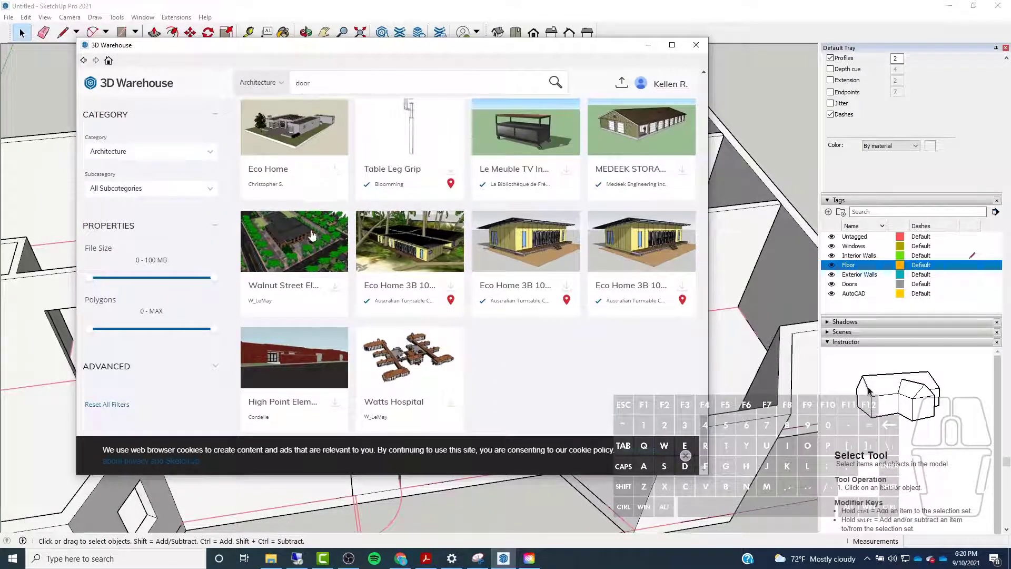
# Find the white six-panel door among the matching models and load it directly into the SketchUp model
pyautogui.press('Return')
pyautogui.click(323, 137)
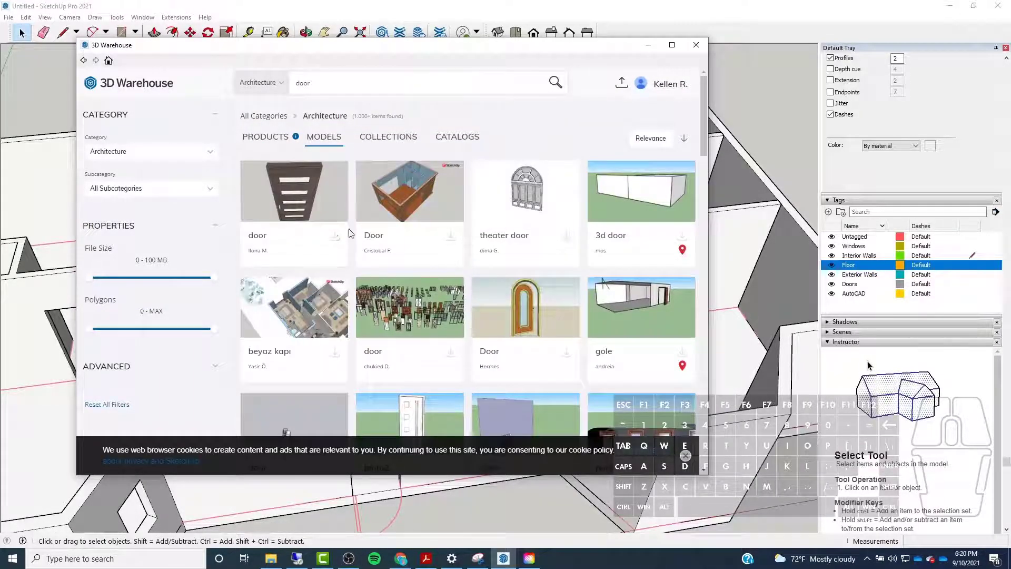
pyautogui.scroll(-1, 298, 211)
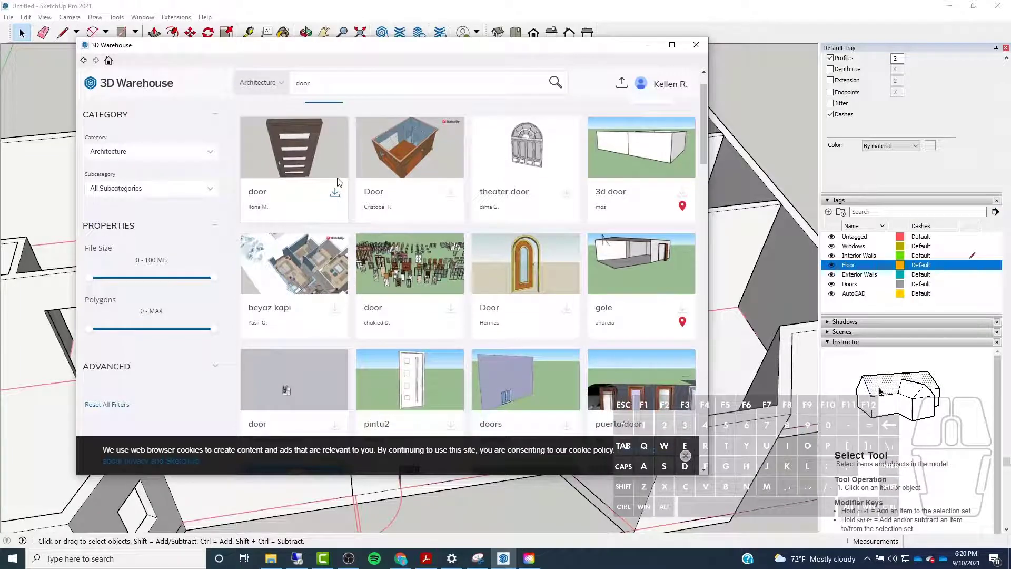
pyautogui.scroll(-6, 338, 182)
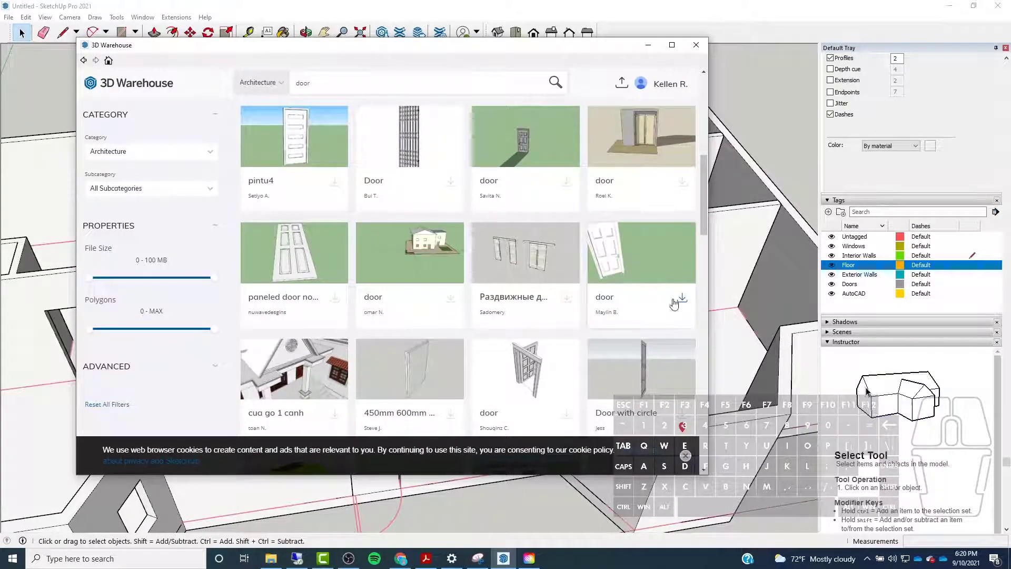
pyautogui.scroll(-2, 624, 242)
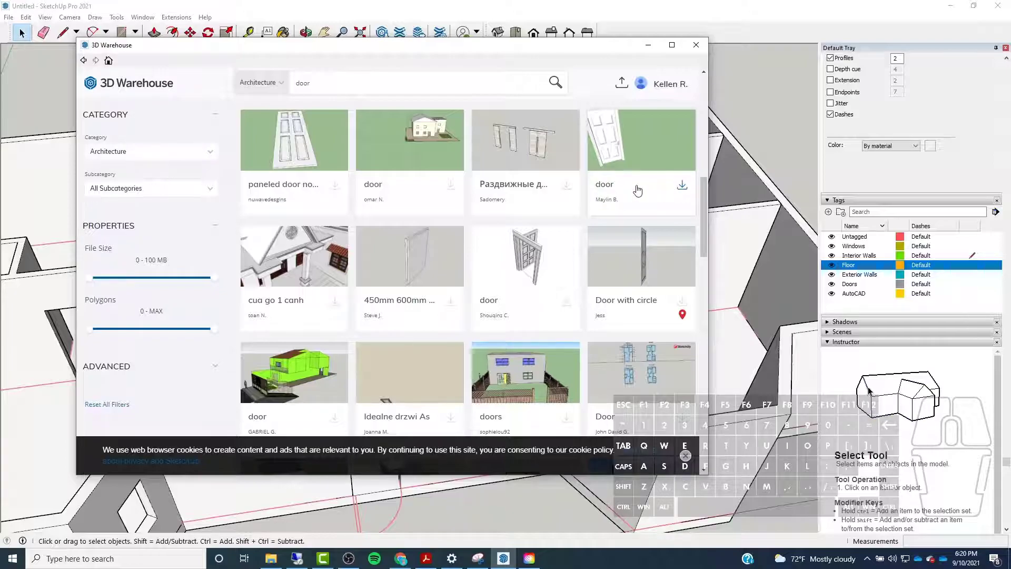
pyautogui.click(682, 187)
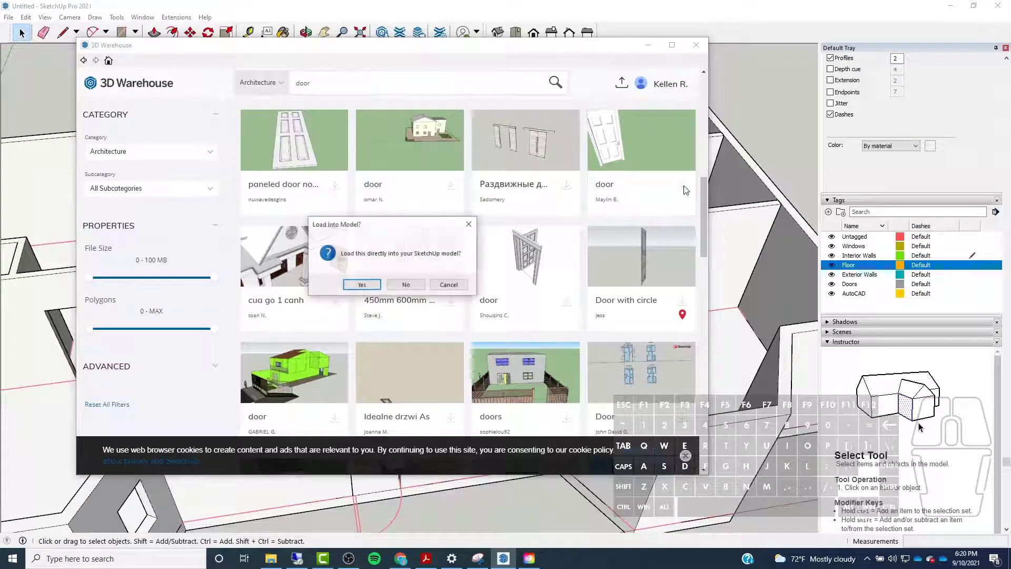
pyautogui.click(361, 285)
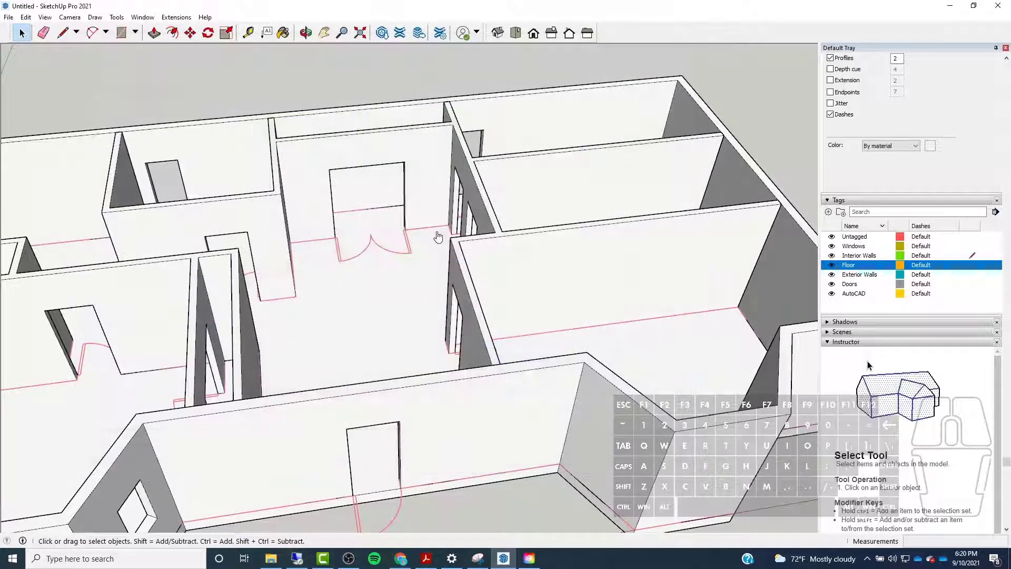
# Place the downloaded door component on the ground in front of the front wall's door opening
pyautogui.scroll(-5, 391, 305)
pyautogui.scroll(2, 386, 406)
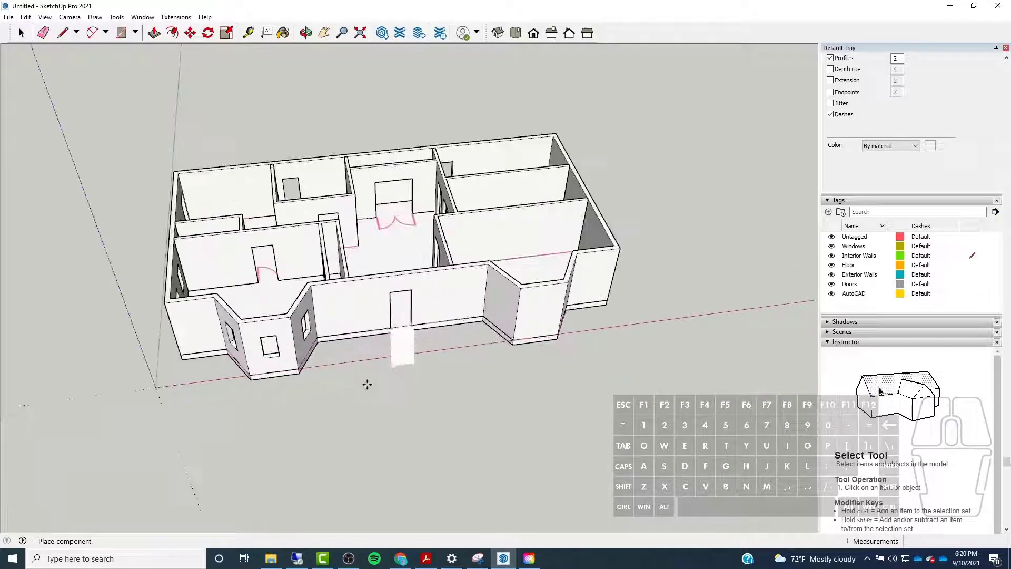
pyautogui.click(395, 363)
# Move the door by its lower outer frame corner to the matching bottom corner of the front wall's opening
pyautogui.scroll(3, 480, 363)
pyautogui.moveTo(480, 363); pyautogui.dragTo(365, 406, button='middle')
pyautogui.scroll(6, 332, 374)
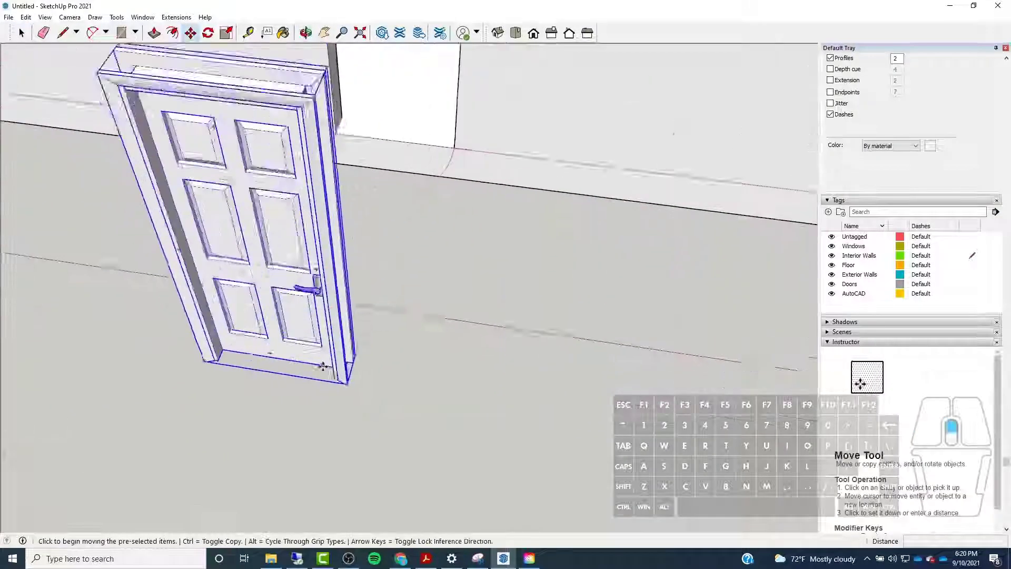
pyautogui.scroll(-2, 316, 363)
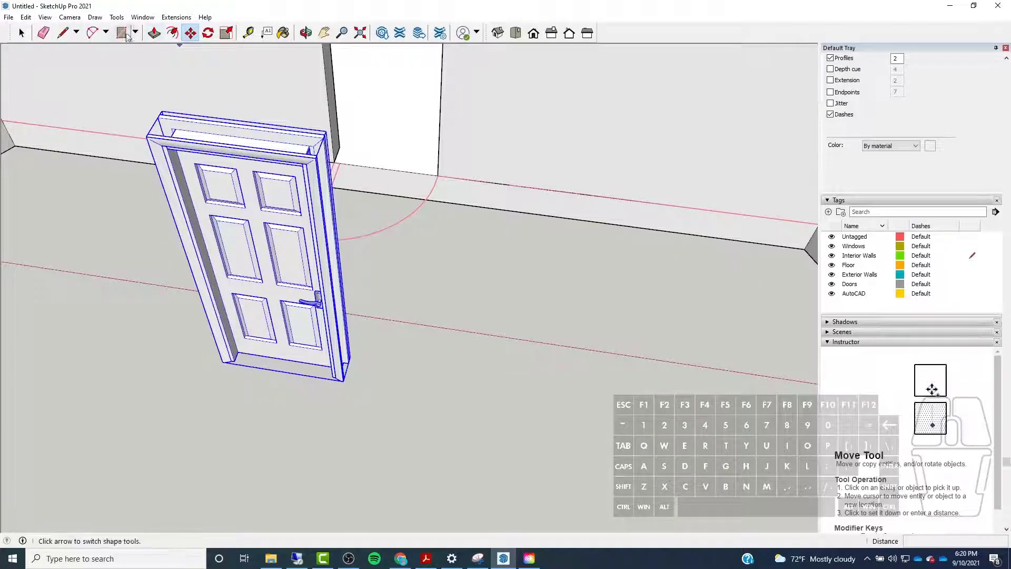
pyautogui.scroll(6, 354, 371)
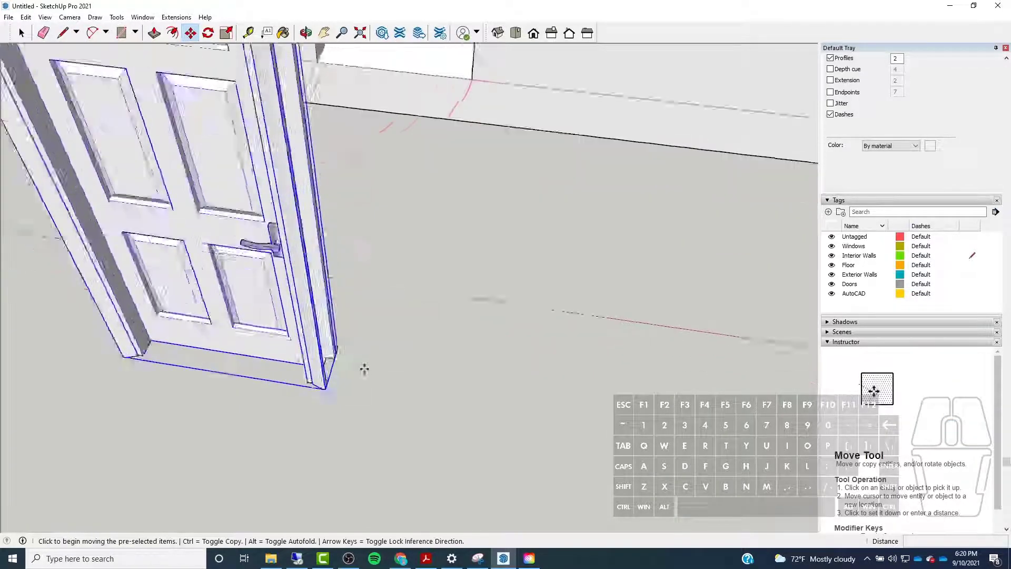
pyautogui.click(287, 411)
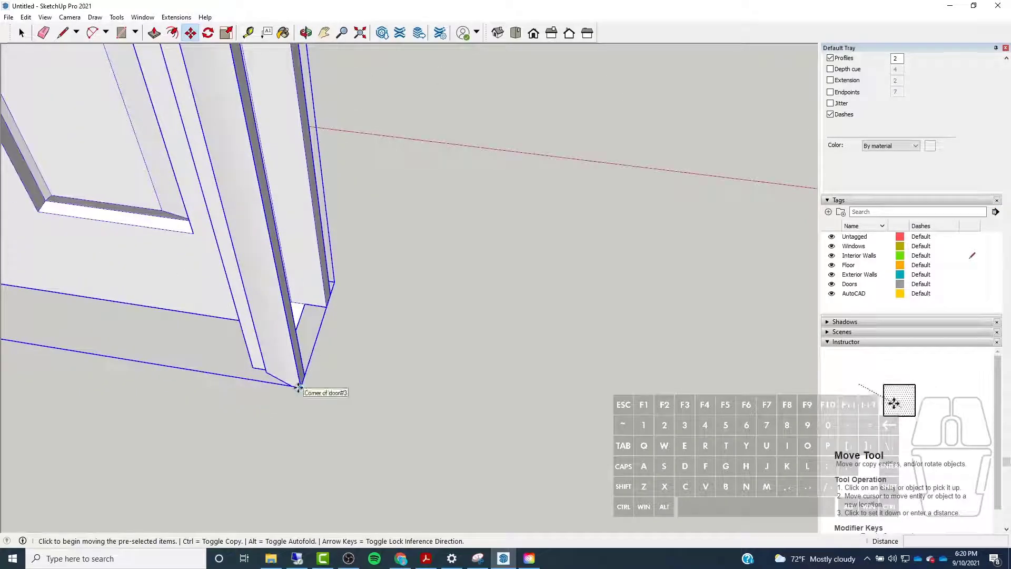
pyautogui.scroll(-5, 234, 442)
pyautogui.scroll(6, 363, 198)
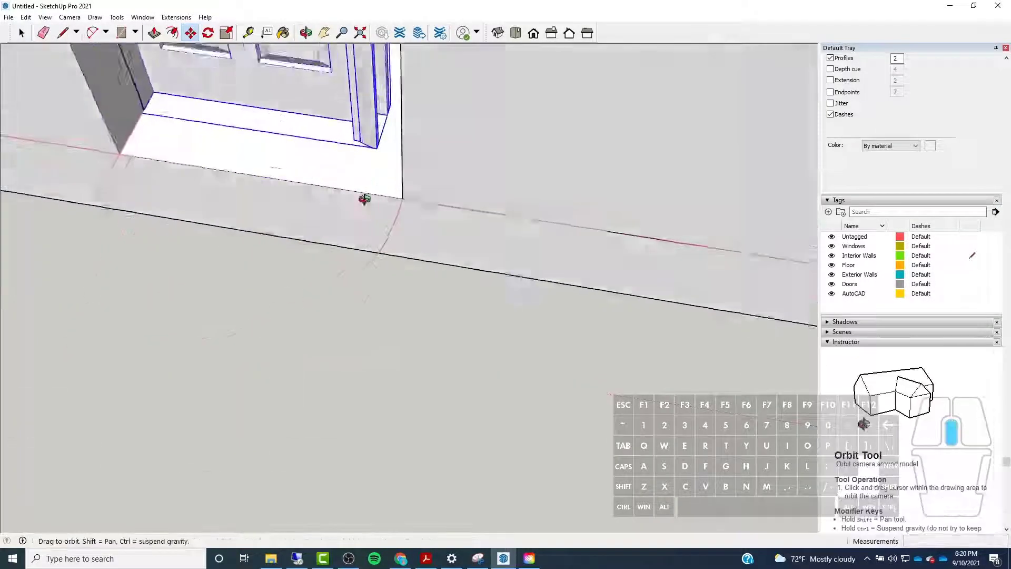
pyautogui.click(402, 218)
# Check how the placed door fits the sides and top of the front wall opening
pyautogui.scroll(-4, 424, 308)
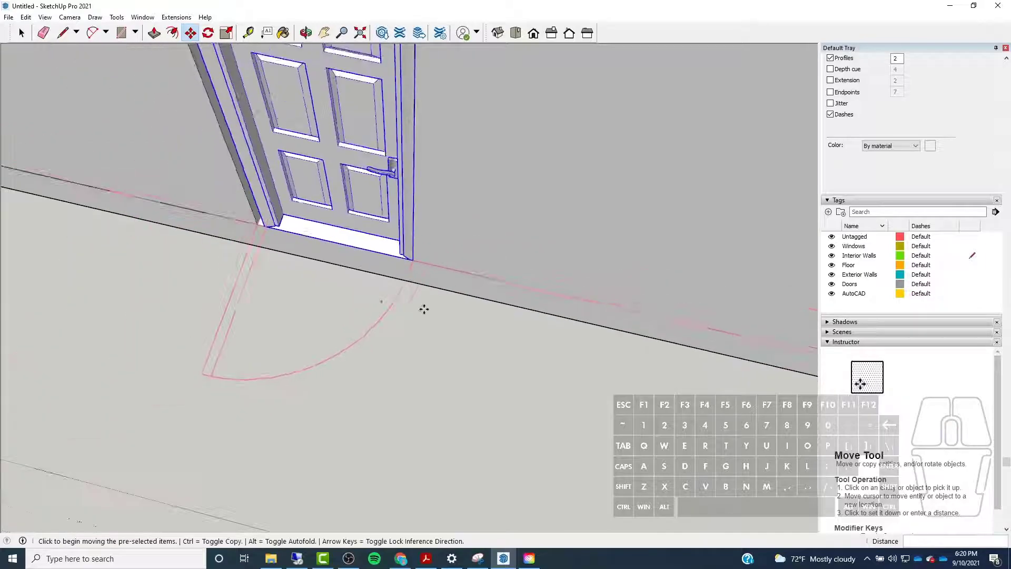
pyautogui.scroll(3, 294, 226)
pyautogui.moveTo(289, 224); pyautogui.dragTo(363, 137, button='middle')
pyautogui.scroll(-4, 302, 339)
pyautogui.scroll(2, 307, 210)
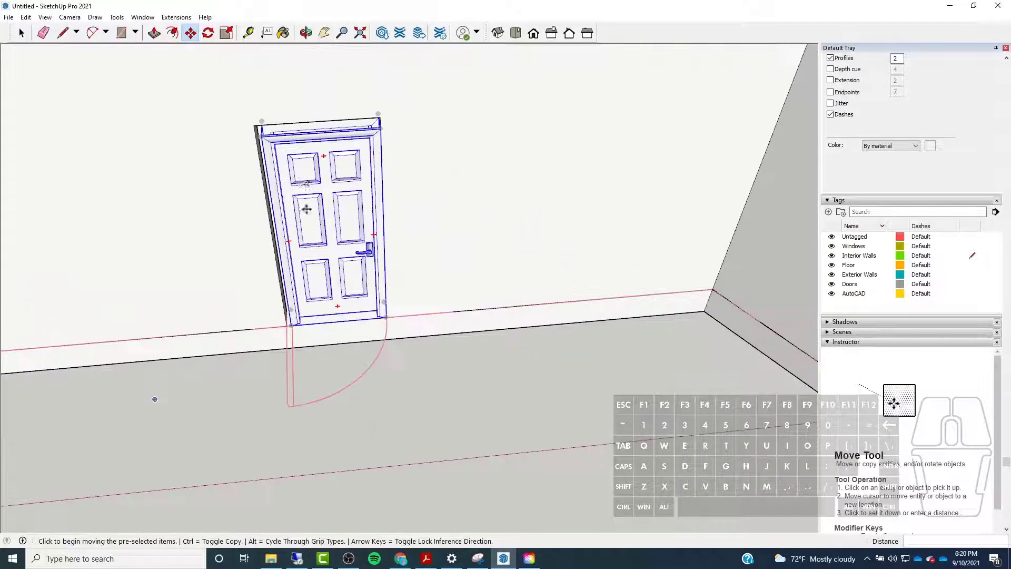
pyautogui.moveTo(307, 210); pyautogui.dragTo(303, 131, button='middle')
pyautogui.scroll(1, 303, 133)
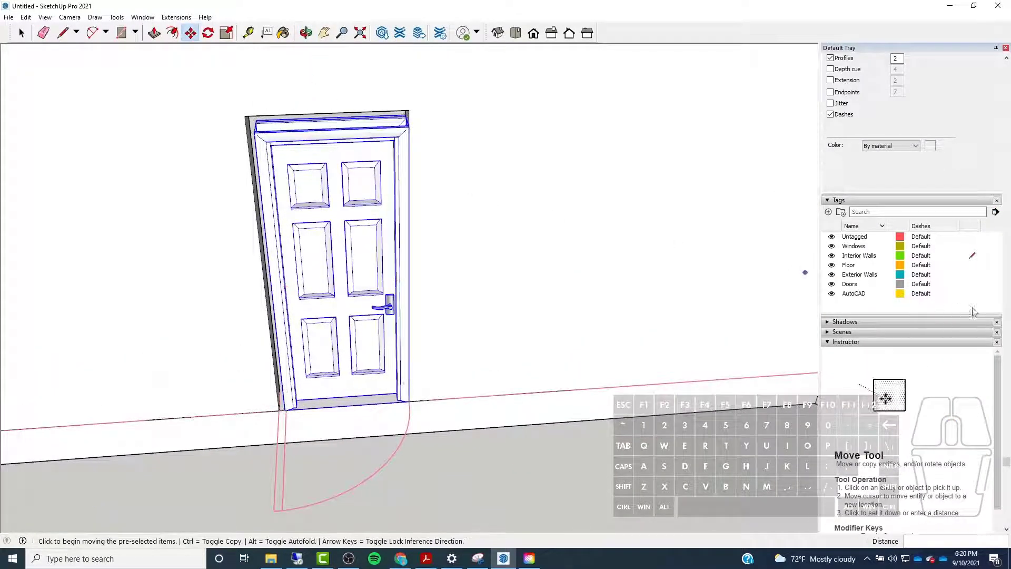
# Bring up the placed door's Entity Info to review its tag and definition
pyautogui.scroll(10, 974, 312)
pyautogui.scroll(-4, 975, 312)
pyautogui.scroll(-7, 1008, 388)
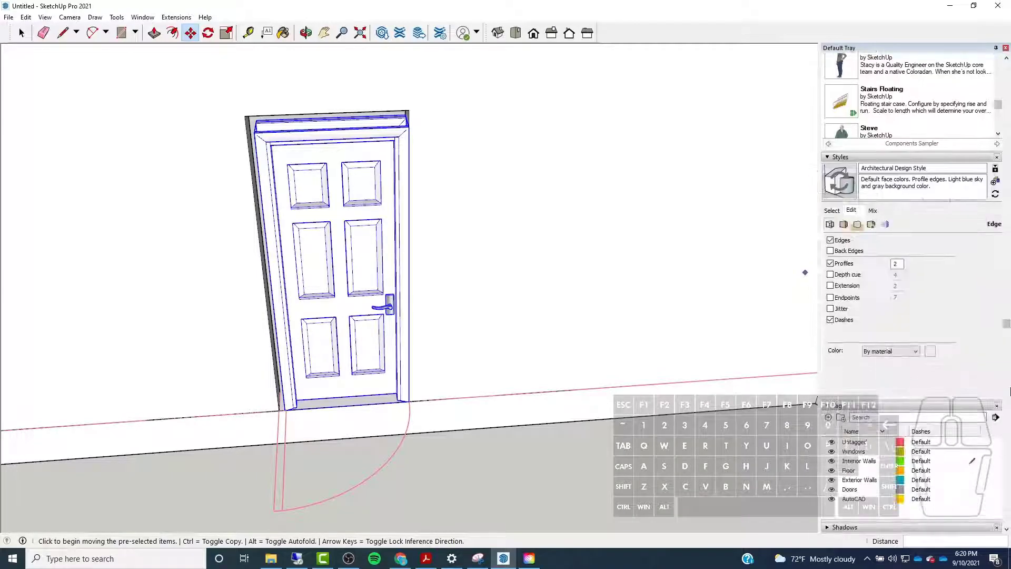
pyautogui.scroll(7, 1010, 391)
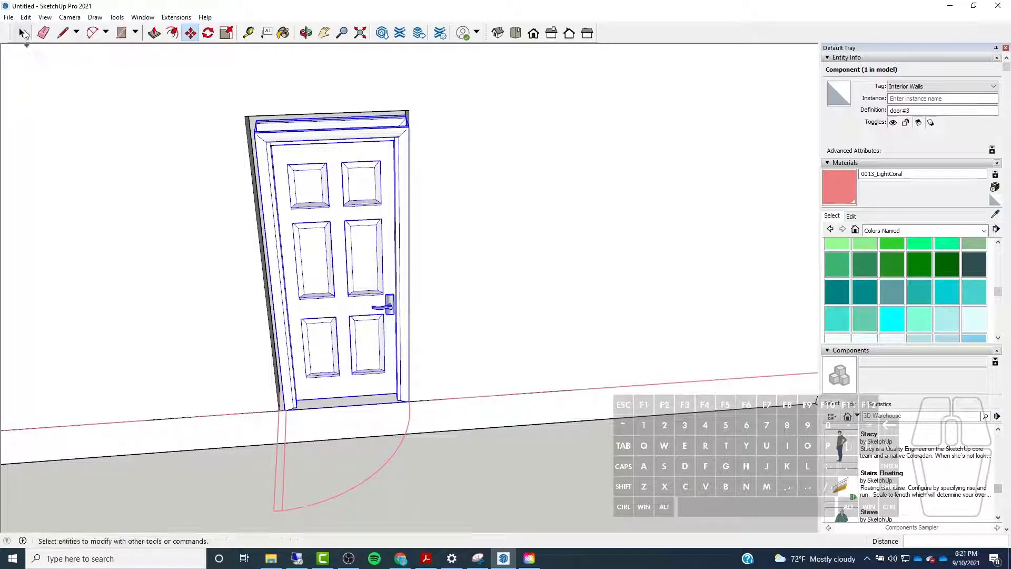
# Open the door component to inspect the door nested inside it, and close the component
pyautogui.click(23, 33)
pyautogui.rightClick(321, 136)
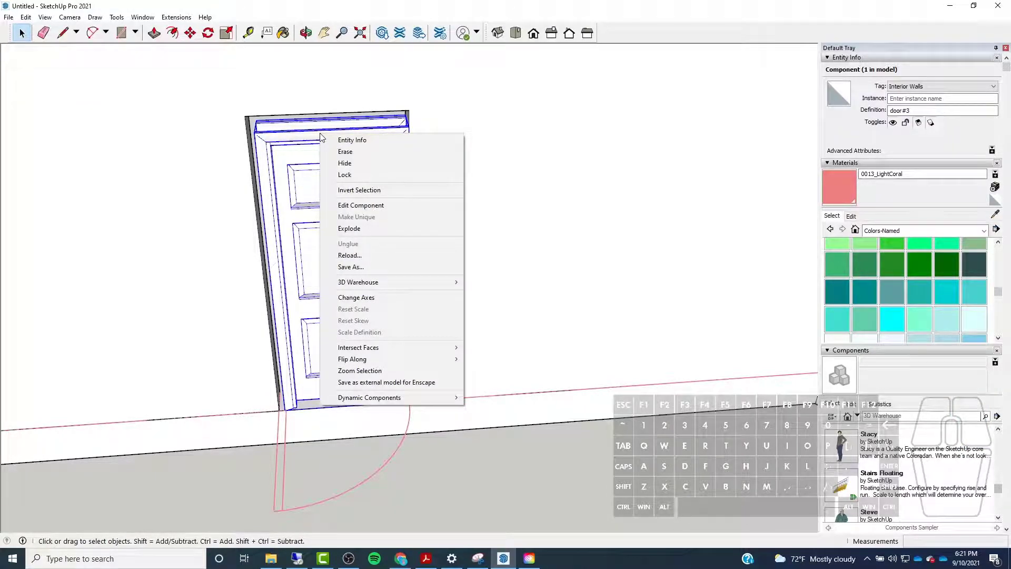
pyautogui.click(359, 205)
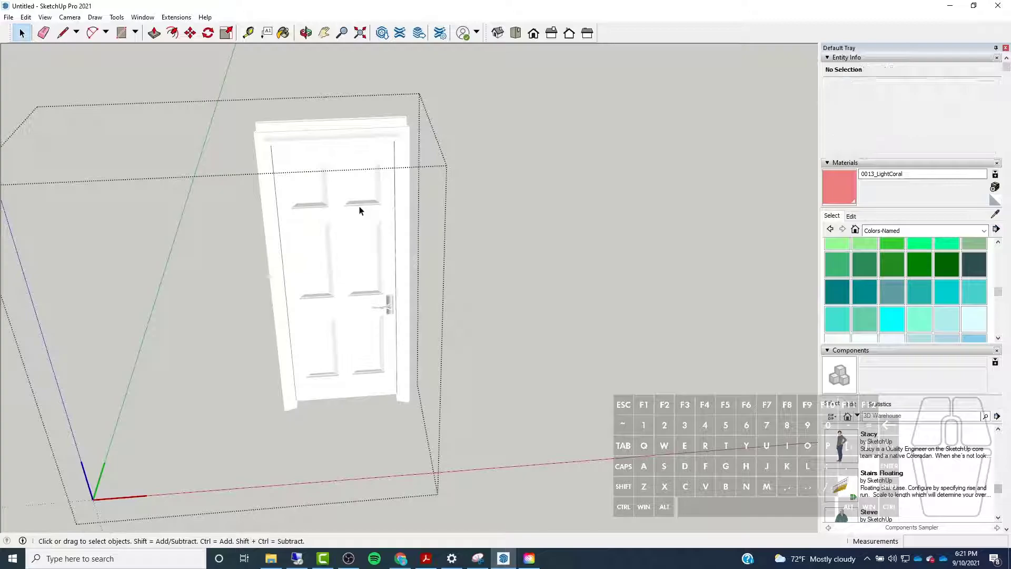
pyautogui.click(358, 206)
pyautogui.rightClick(782, 233)
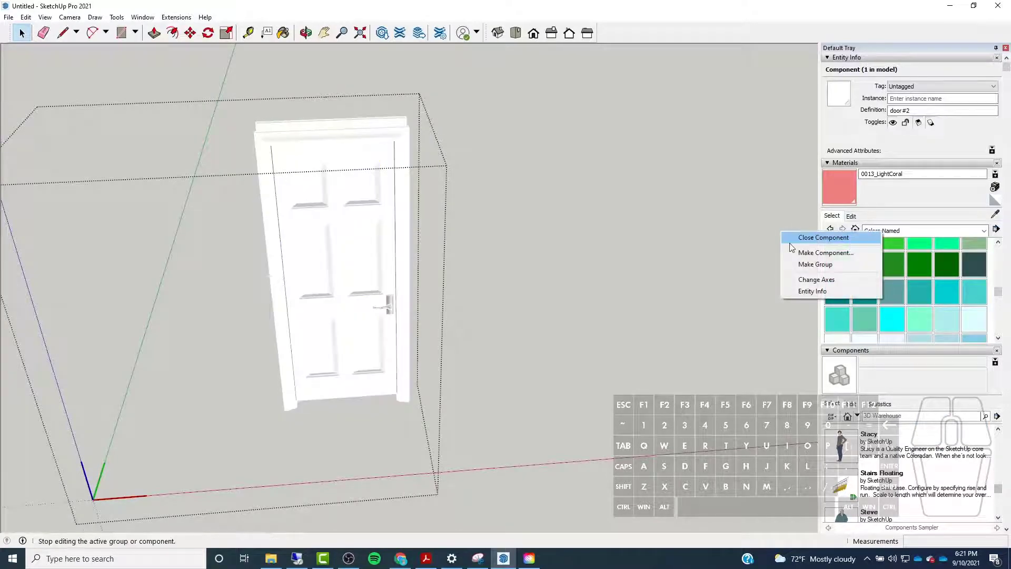
pyautogui.click(823, 238)
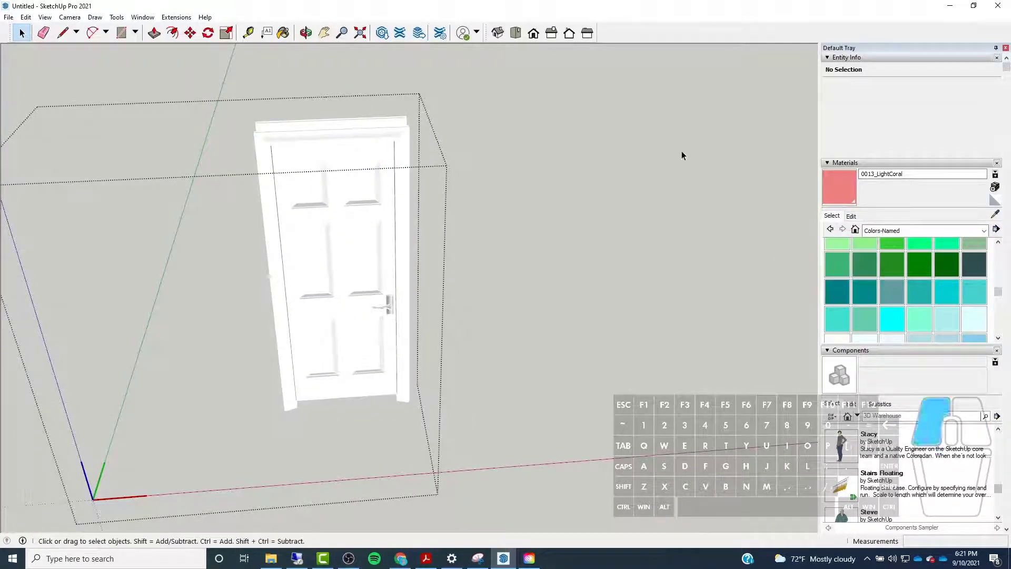
# Bring up the dynamic Component Options of the front wall's door to review them, and close the window
pyautogui.click(253, 149)
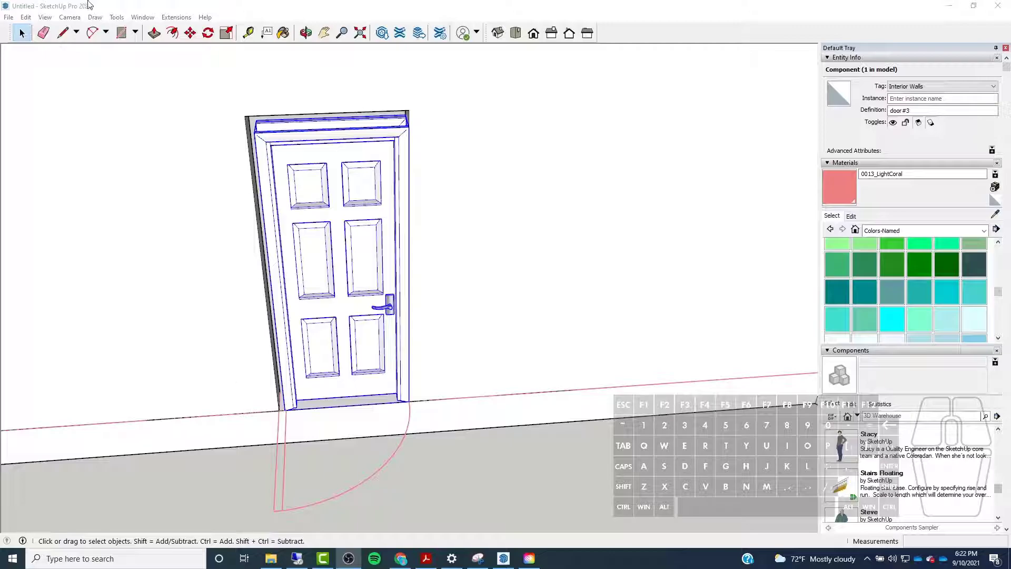
pyautogui.click(24, 18)
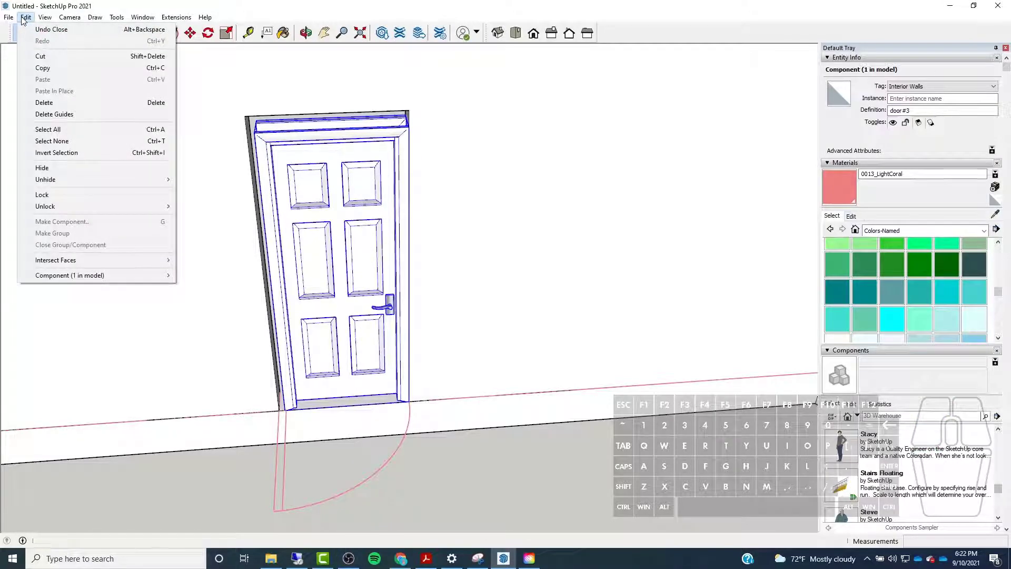
pyautogui.moveTo(67, 275)
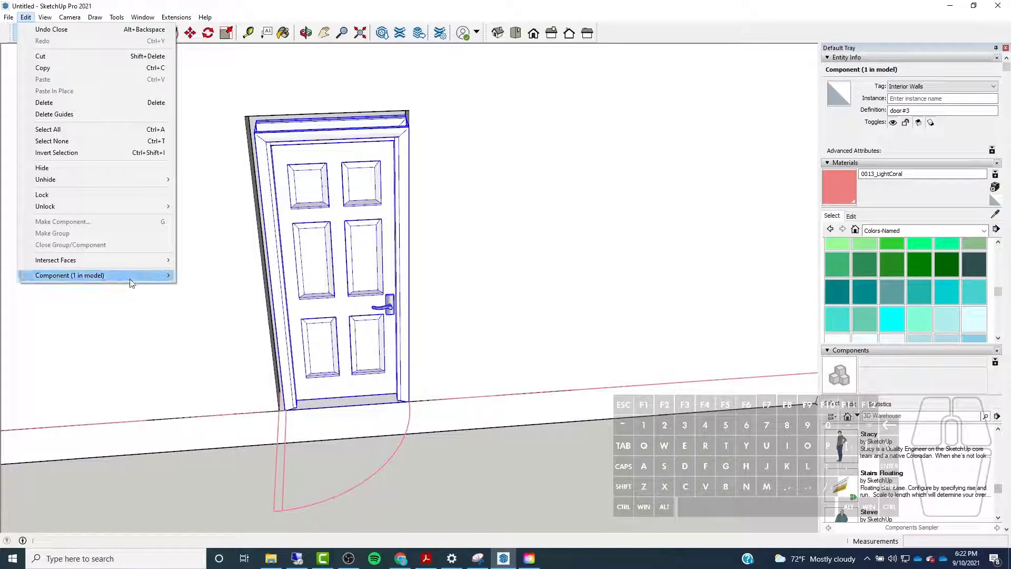
pyautogui.moveTo(240, 482)
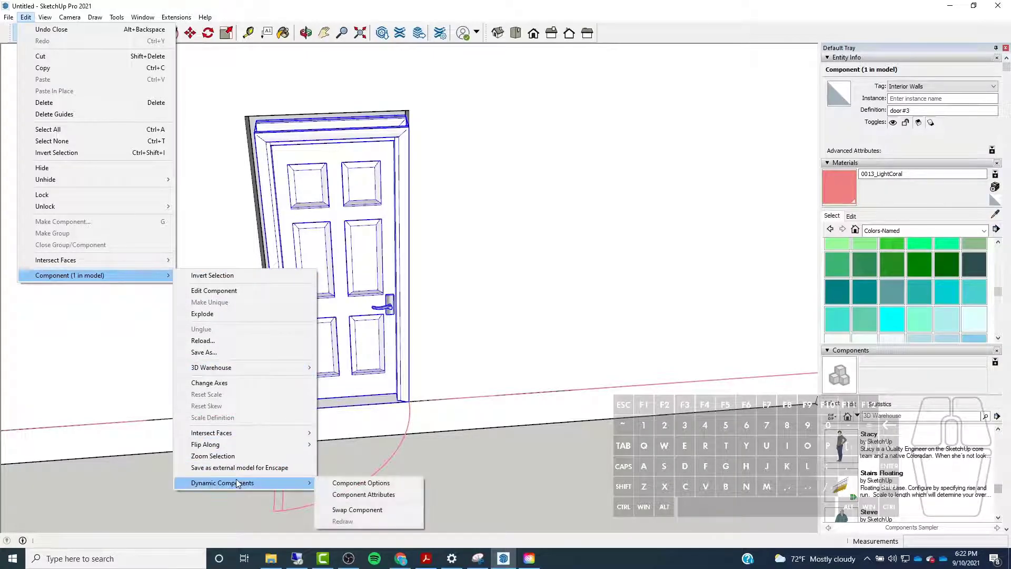
pyautogui.click(363, 482)
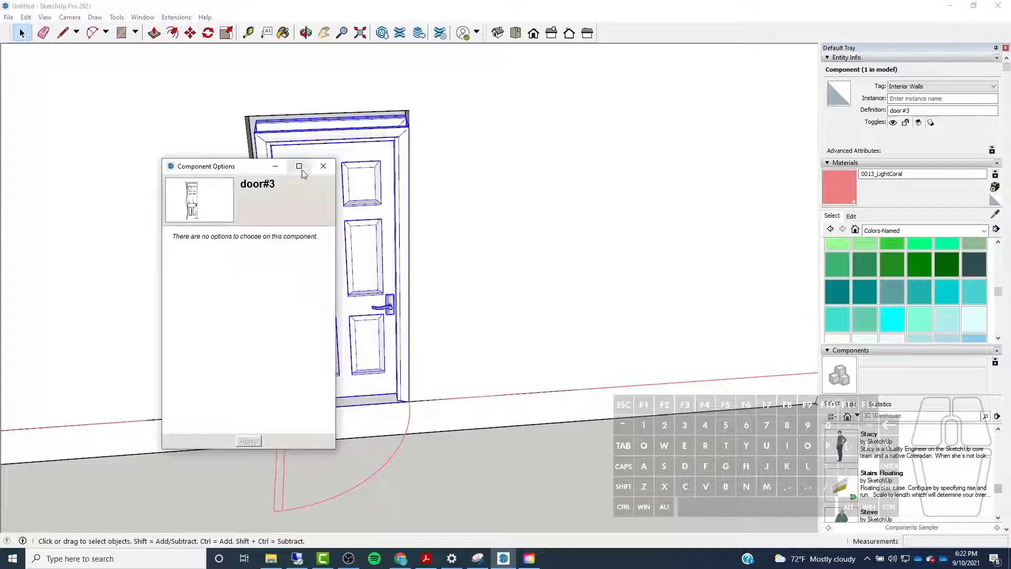
pyautogui.click(321, 166)
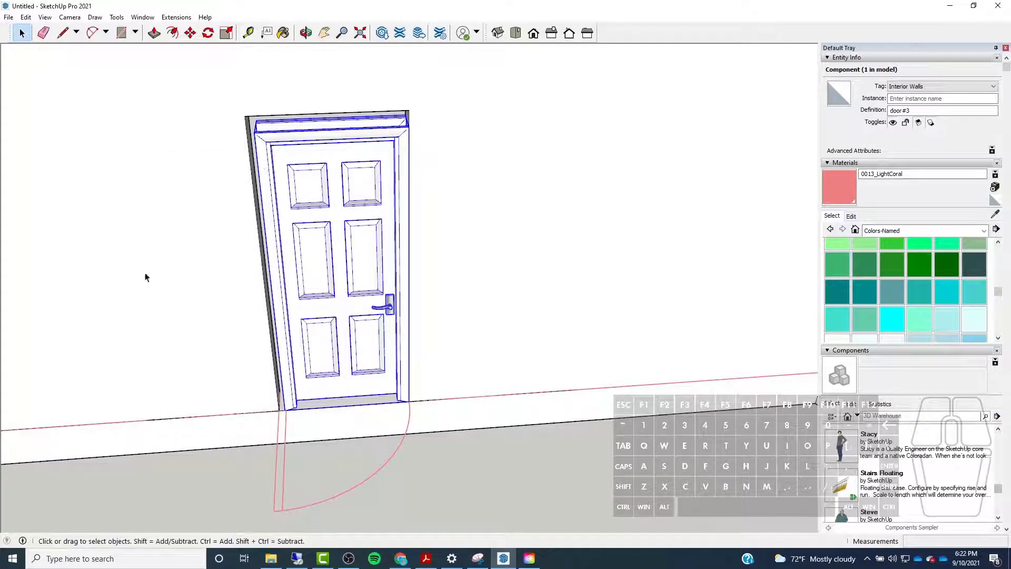
# Scale the door in width and height by about 1.05 so its upper corner meets the front wall opening's top corner
pyautogui.moveTo(401, 378); pyautogui.dragTo(484, 323, button='middle')
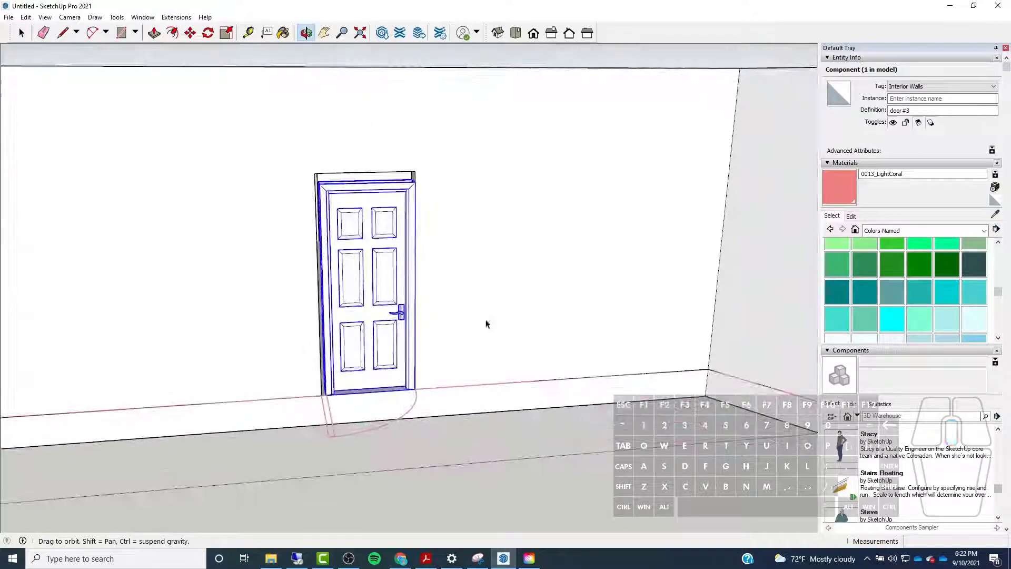
pyautogui.click(227, 33)
pyautogui.moveTo(430, 437); pyautogui.dragTo(408, 335, button='middle')
pyautogui.scroll(4, 409, 337)
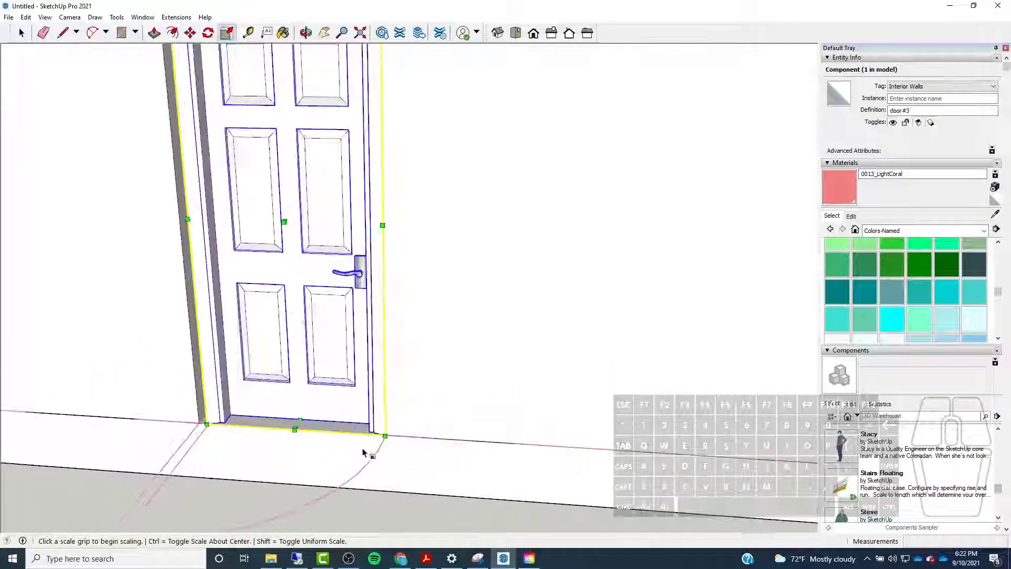
pyautogui.scroll(-3, 390, 443)
pyautogui.scroll(5, 288, 200)
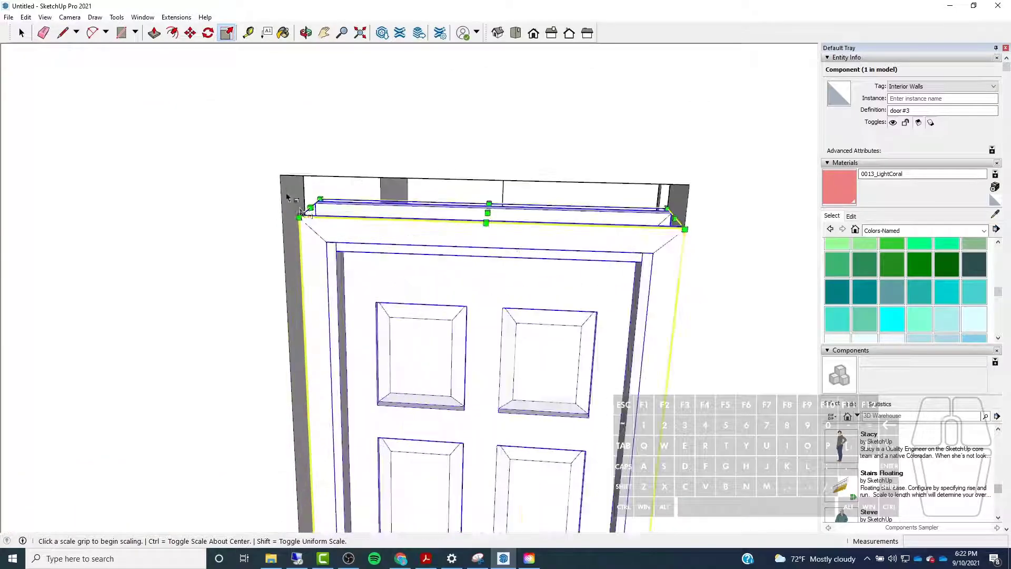
pyautogui.scroll(4, 311, 217)
pyautogui.scroll(-5, 306, 226)
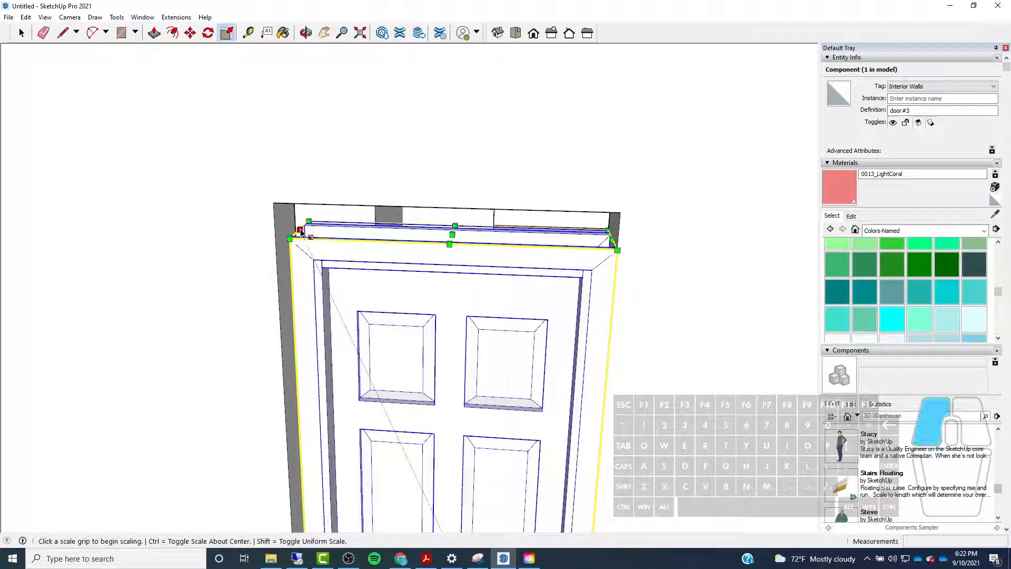
pyautogui.click(300, 230)
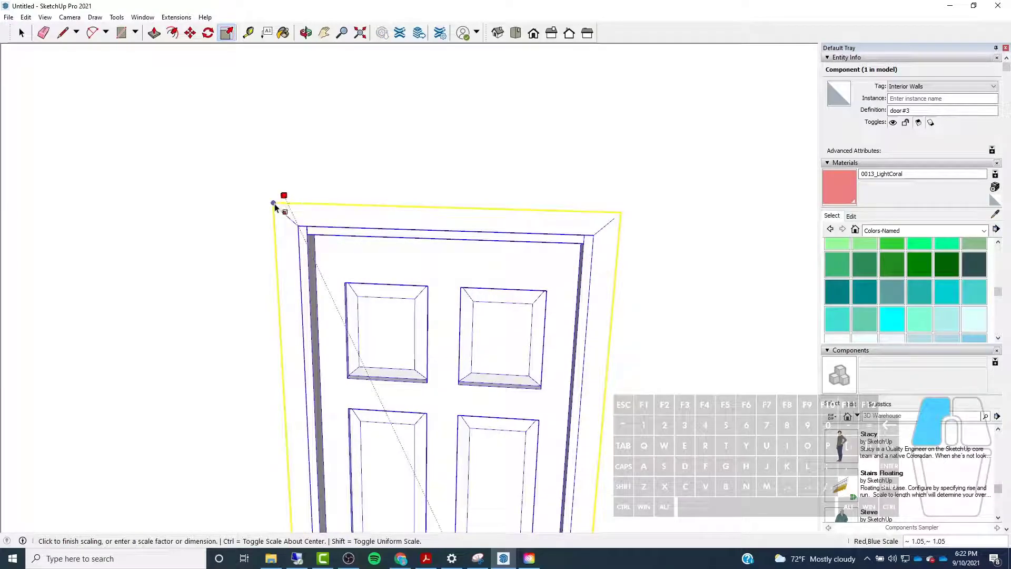
pyautogui.click(274, 205)
# Check from both sides of the wall how the scaled door fits the edges and bottom of its opening
pyautogui.scroll(-3, 230, 191)
pyautogui.moveTo(250, 332); pyautogui.dragTo(311, 179, button='middle')
pyautogui.scroll(-4, 310, 177)
pyautogui.scroll(-1, 304, 200)
pyautogui.scroll(3, 305, 404)
pyautogui.moveTo(305, 401); pyautogui.dragTo(367, 408, button='middle')
pyautogui.scroll(3, 327, 406)
pyautogui.scroll(-2, 367, 404)
pyautogui.scroll(-2, 367, 405)
pyautogui.scroll(5, 316, 463)
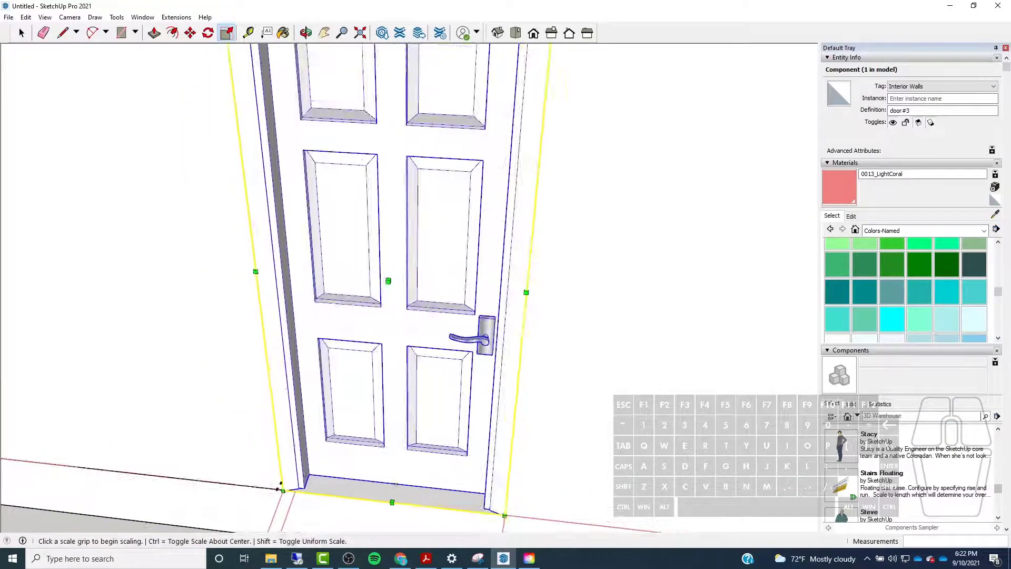
pyautogui.scroll(-5, 319, 485)
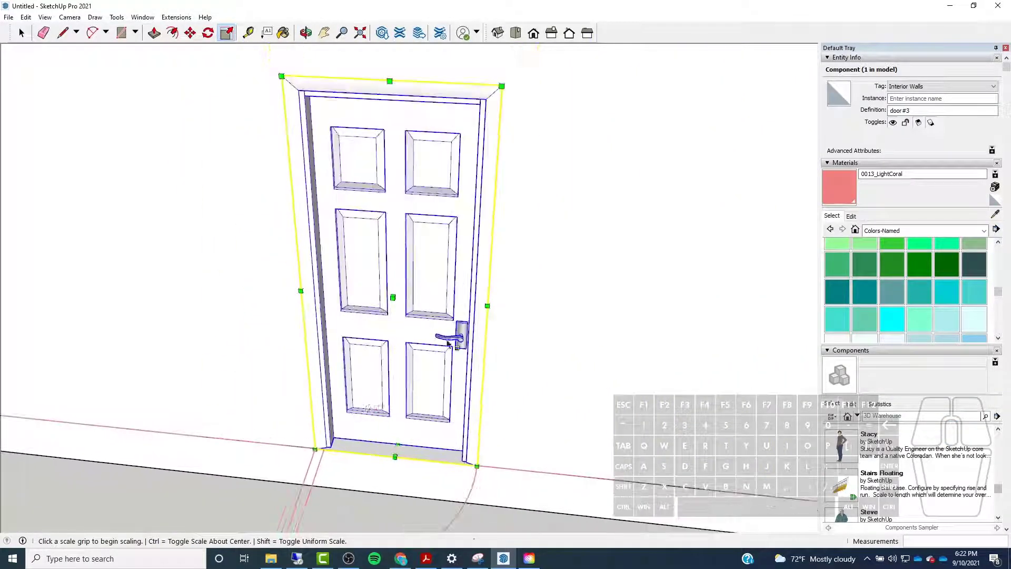
pyautogui.moveTo(452, 340); pyautogui.dragTo(210, 348, button='middle')
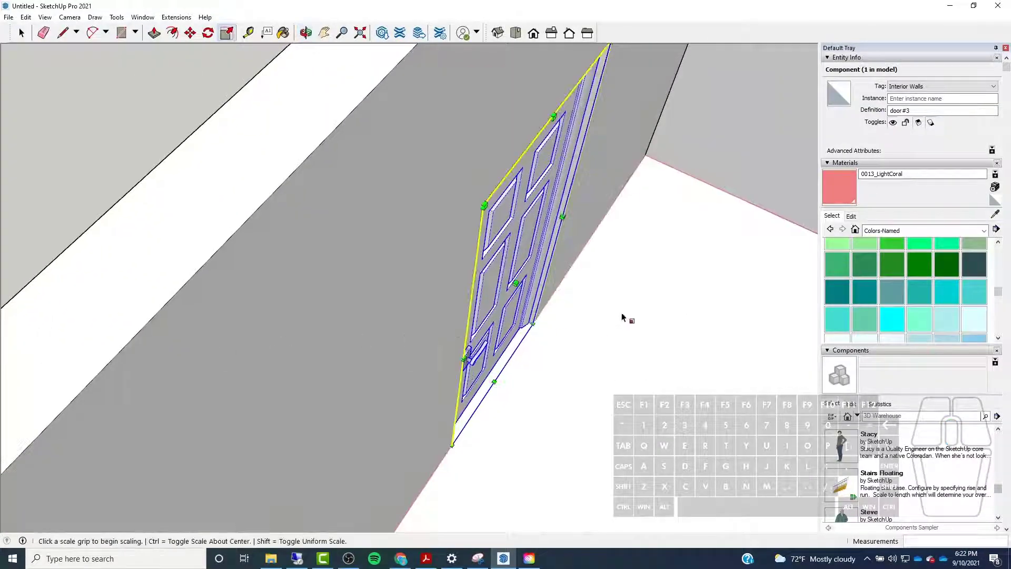
pyautogui.moveTo(623, 316); pyautogui.dragTo(328, 289, button='middle')
pyautogui.scroll(-6, 328, 288)
pyautogui.press('s')
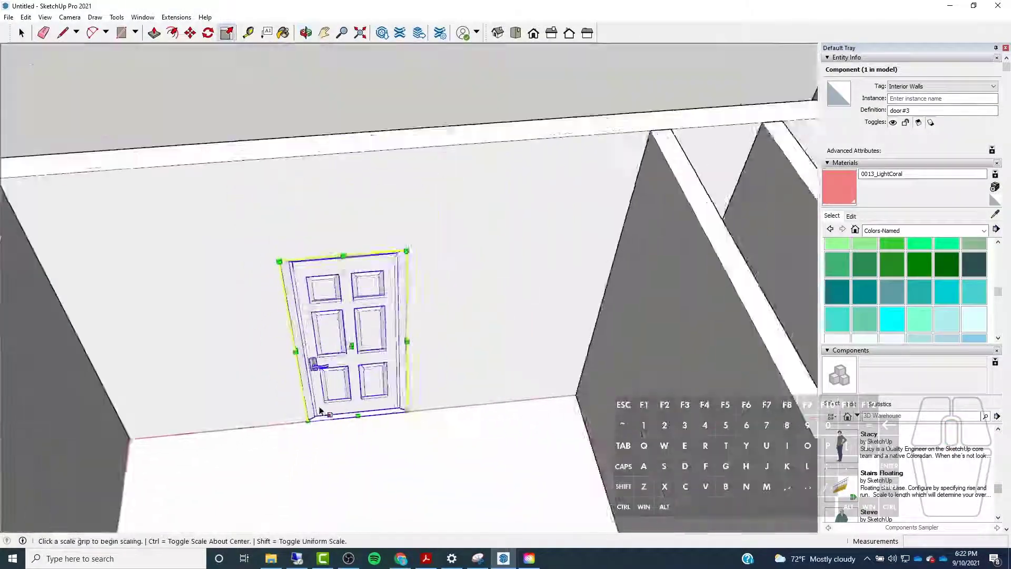
# Copy the door by its lower outer frame corner to the bottom corner of the end wall's door opening, about 39' 8 3/4" away
pyautogui.click(190, 33)
pyautogui.moveTo(253, 210); pyautogui.dragTo(361, 284, button='middle')
pyautogui.scroll(10, 416, 283)
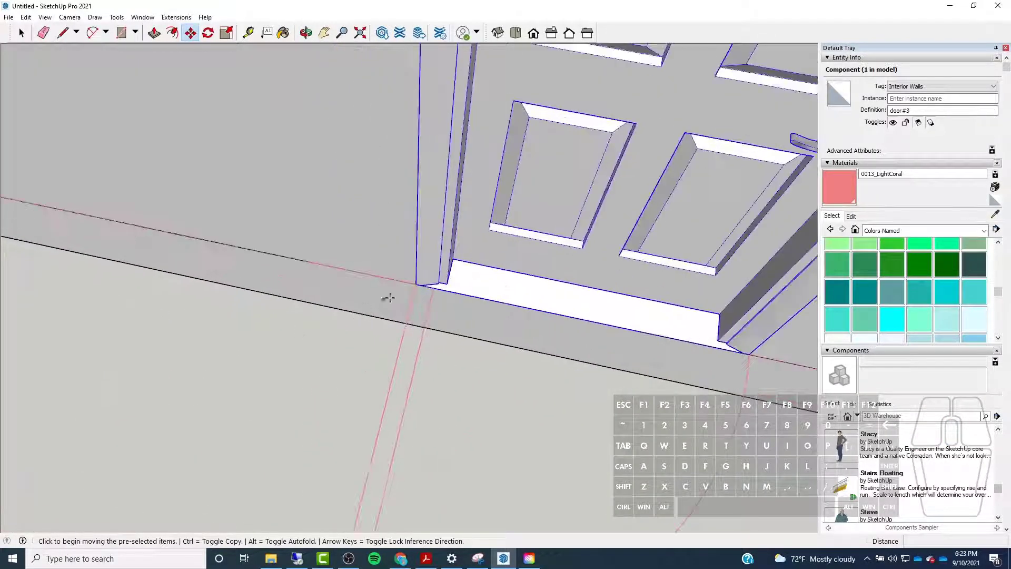
pyautogui.press('ctrl')
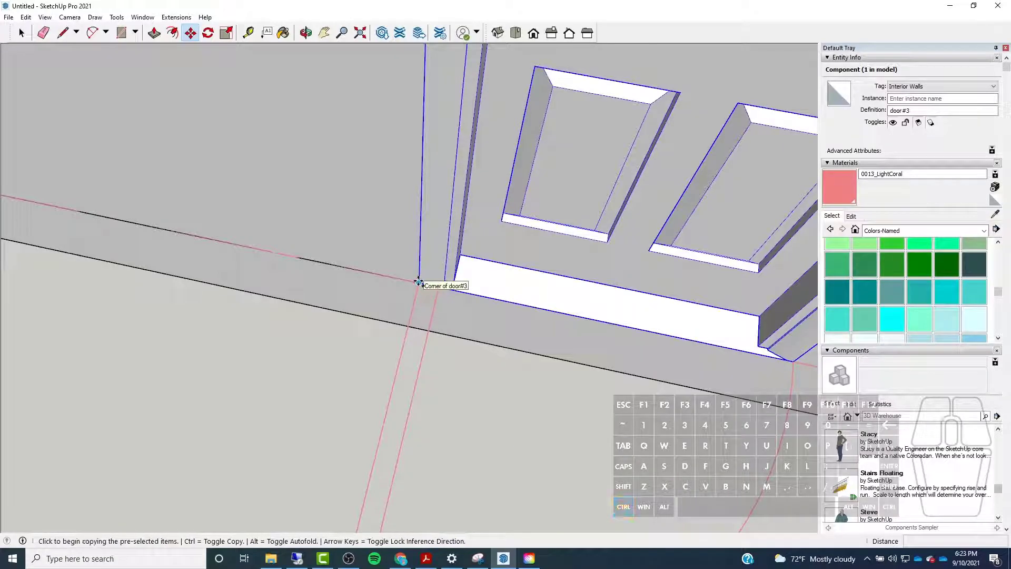
pyautogui.click(418, 283)
pyautogui.scroll(-5, 415, 337)
pyautogui.scroll(-5, 416, 368)
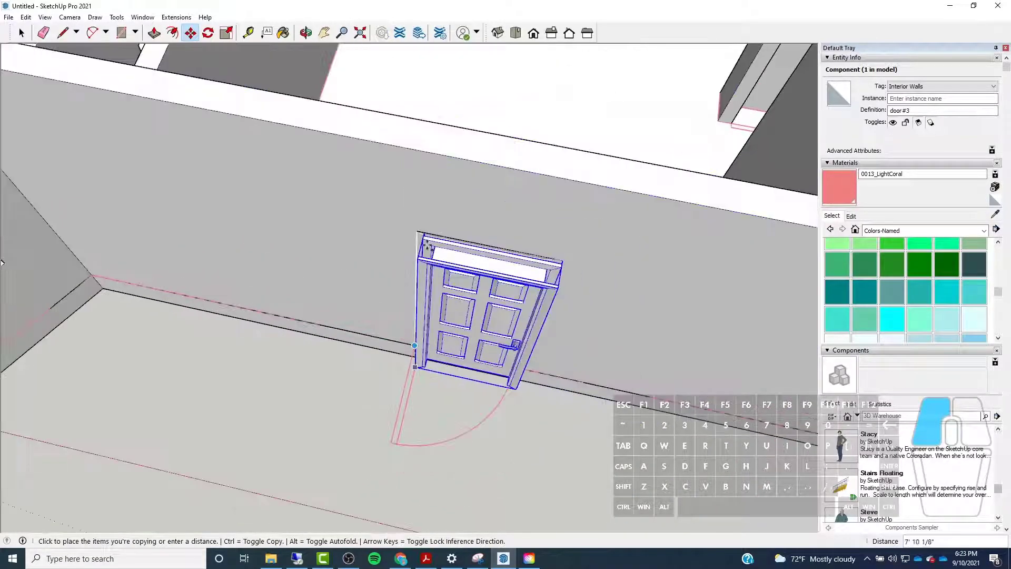
pyautogui.scroll(-3, 539, 302)
pyautogui.scroll(1, 78, 203)
pyautogui.moveTo(78, 204); pyautogui.dragTo(345, 162, button='middle')
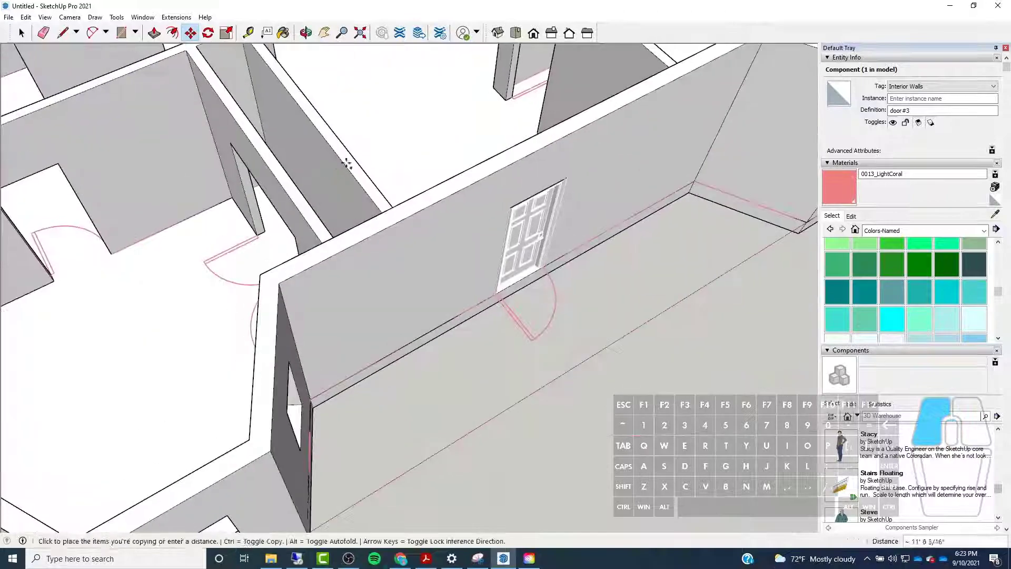
pyautogui.scroll(-4, 347, 162)
pyautogui.moveTo(152, 230); pyautogui.dragTo(320, 166, button='middle')
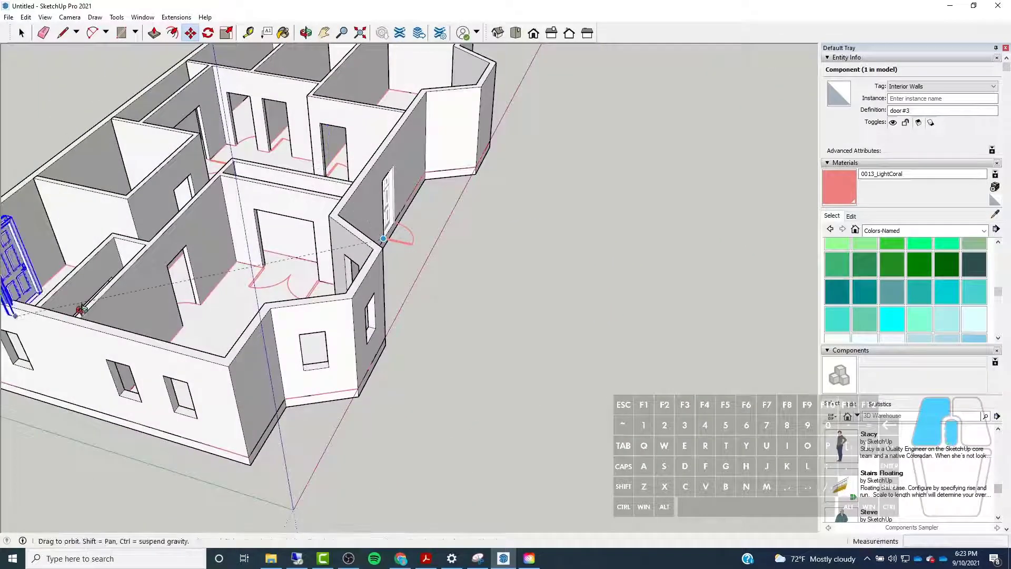
pyautogui.scroll(3, 379, 278)
pyautogui.scroll(-5, 174, 350)
pyautogui.scroll(6, 252, 337)
pyautogui.scroll(3, 253, 336)
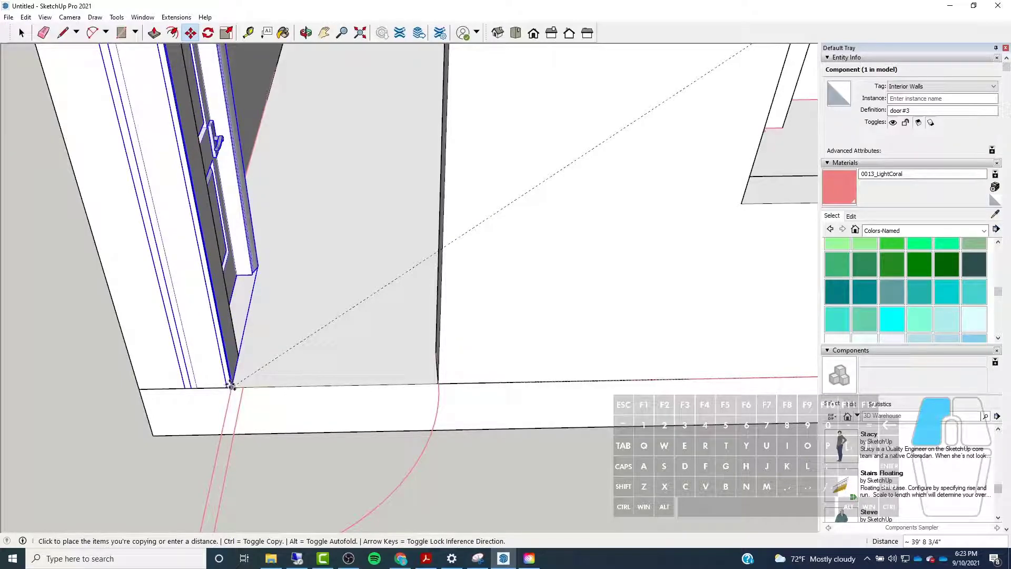
pyautogui.scroll(3, 231, 386)
pyautogui.click(230, 389)
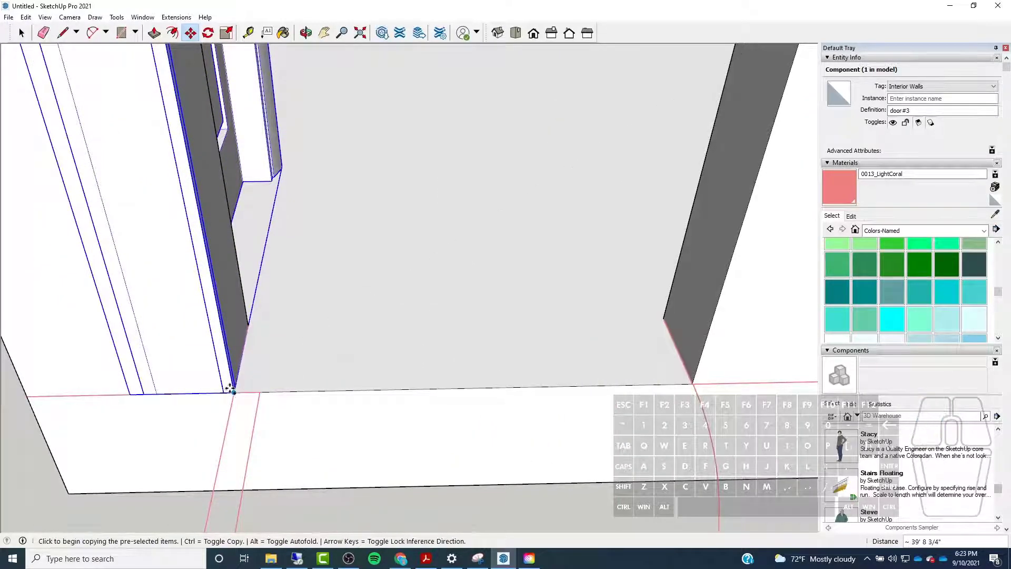
# Rotate the copied door 90 degrees about its bottom frame corner so it lines up with the end wall's opening
pyautogui.click(209, 33)
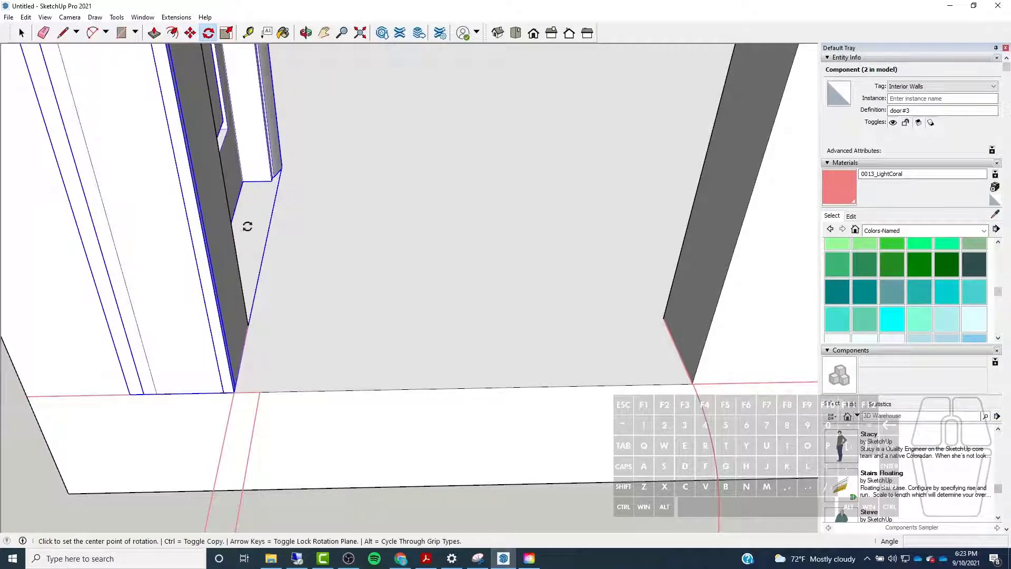
pyautogui.click(235, 392)
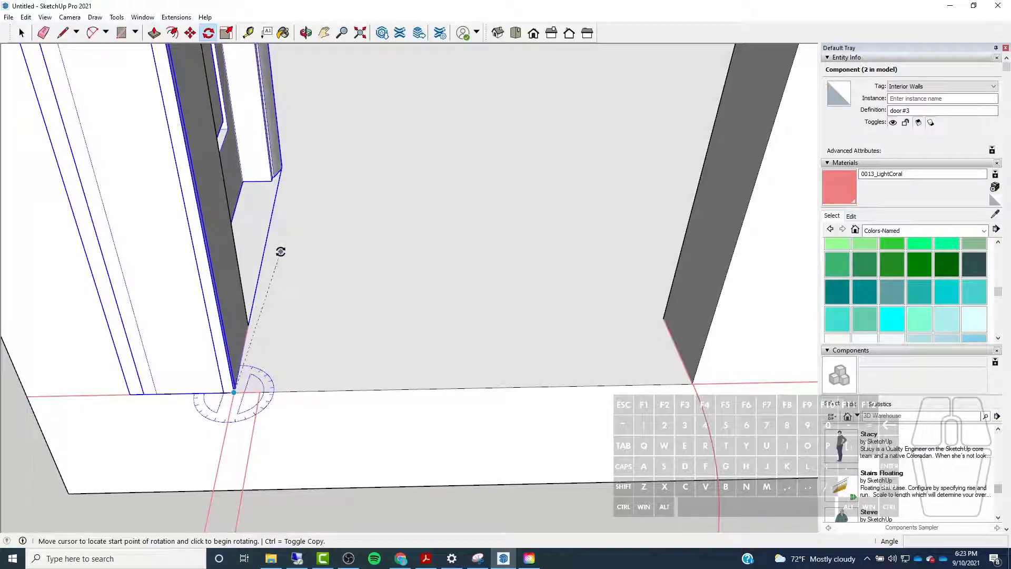
pyautogui.click(282, 166)
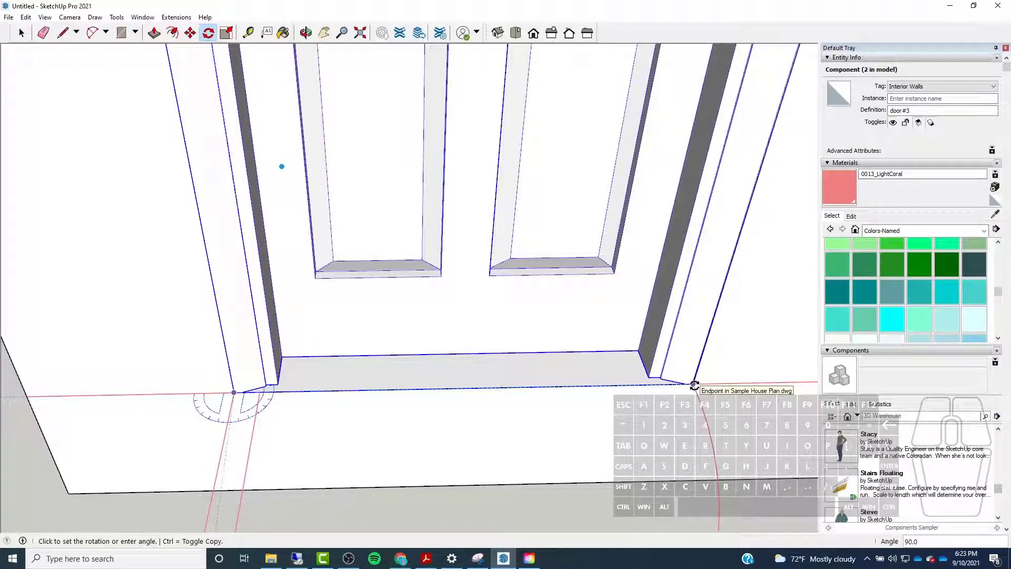
pyautogui.click(694, 385)
# Examine the copied door in the end wall, the original front door and its handle from several angles
pyautogui.scroll(-8, 544, 363)
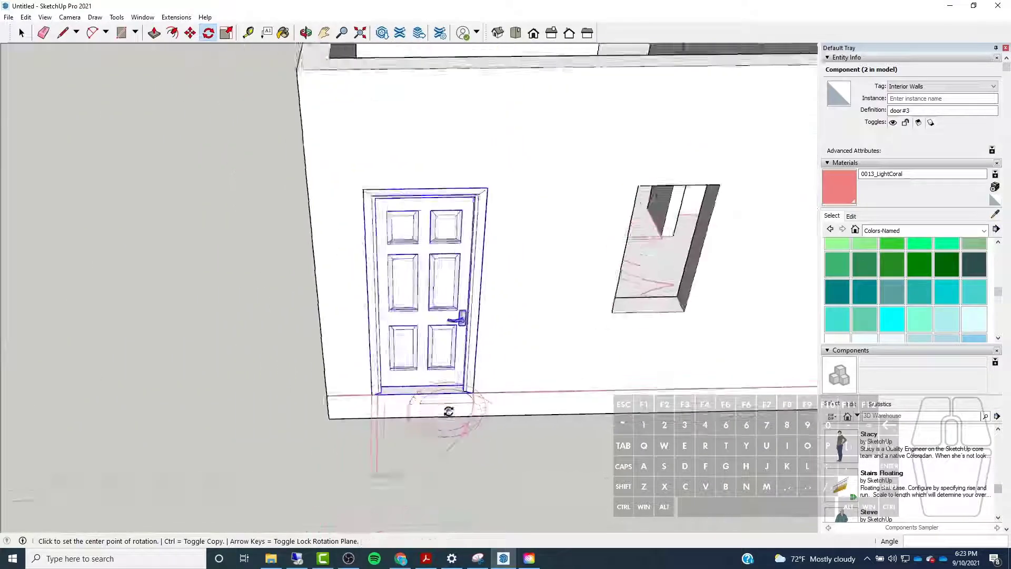
pyautogui.moveTo(449, 409); pyautogui.dragTo(275, 333, button='middle')
pyautogui.scroll(-6, 251, 434)
pyautogui.scroll(-4, 275, 332)
pyautogui.moveTo(627, 382); pyautogui.dragTo(552, 406, button='middle')
pyautogui.scroll(6, 554, 408)
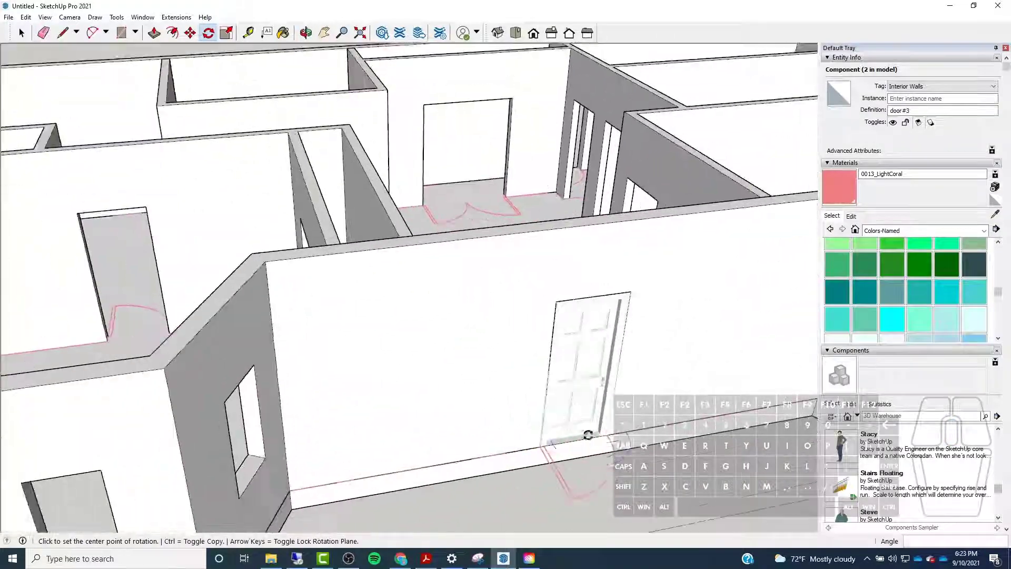
pyautogui.moveTo(587, 435); pyautogui.dragTo(470, 443, button='middle')
pyautogui.scroll(-5, 470, 441)
pyautogui.moveTo(121, 349); pyautogui.dragTo(344, 366, button='middle')
pyautogui.scroll(1, 345, 367)
pyautogui.scroll(10, 738, 375)
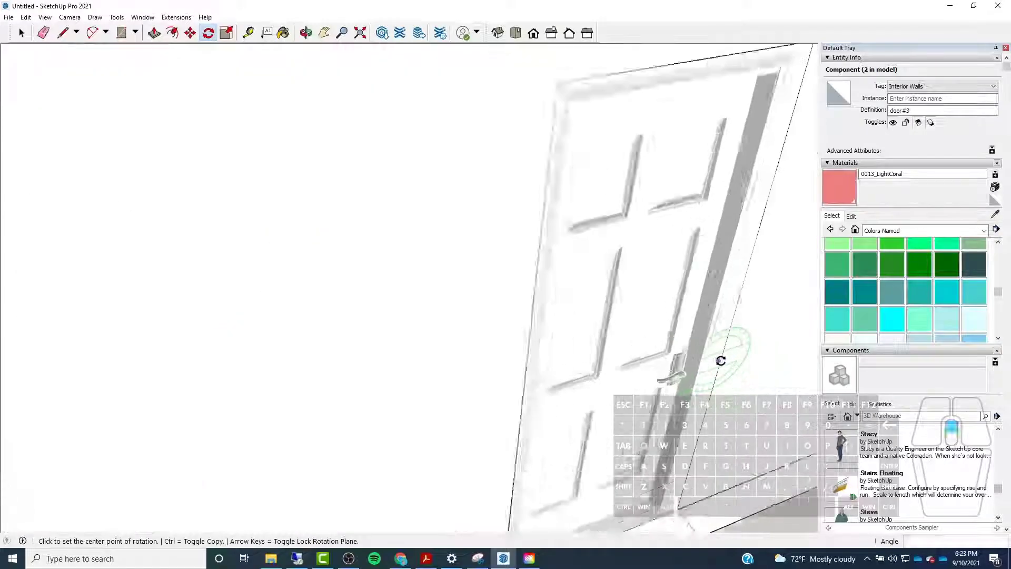
pyautogui.scroll(2, 679, 355)
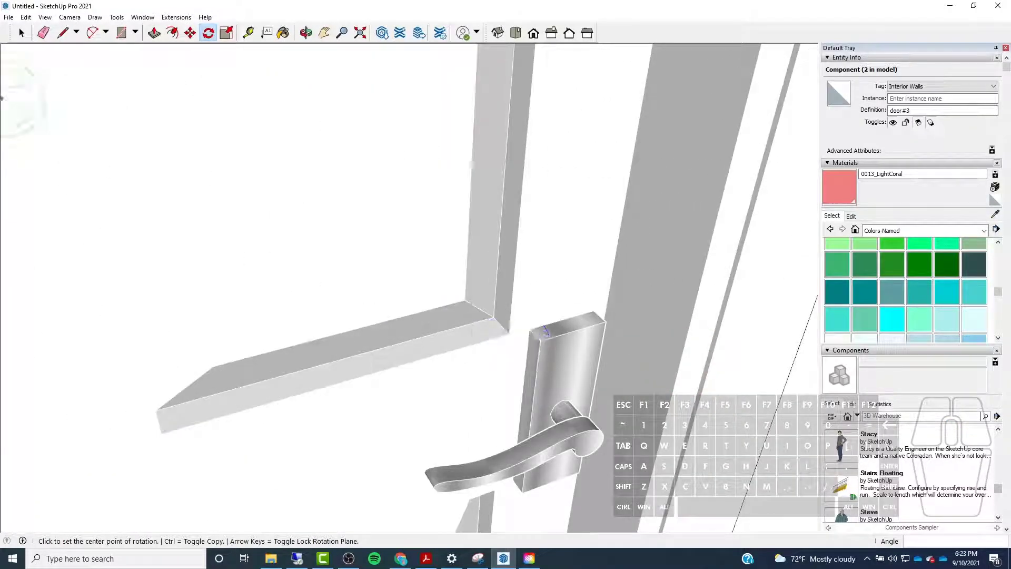
# Open the front door component to inspect the door nested inside it, and leave the component
pyautogui.click(21, 33)
pyautogui.scroll(4, 527, 365)
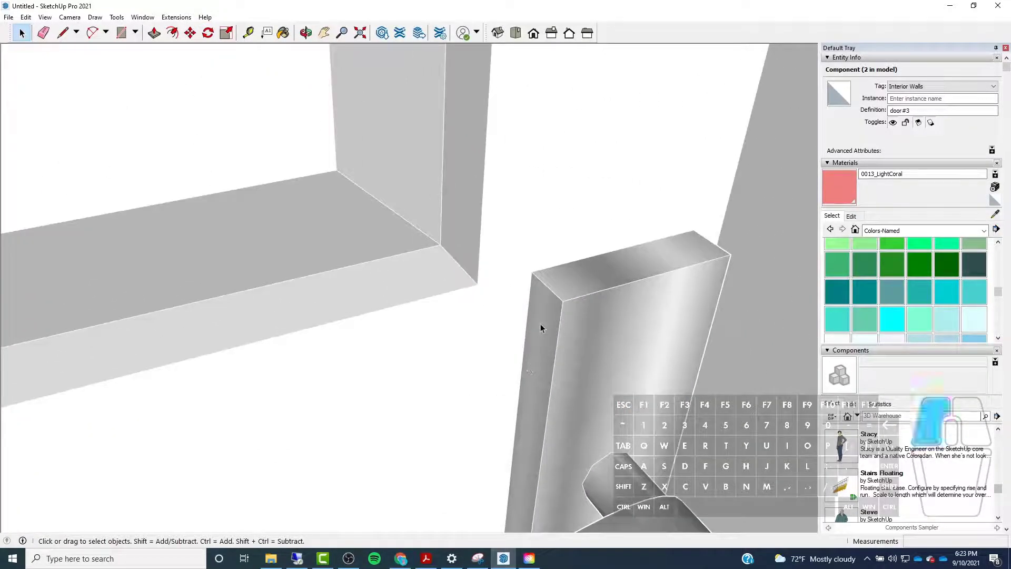
pyautogui.doubleClick(441, 278)
pyautogui.click(406, 253)
pyautogui.scroll(-7, 467, 343)
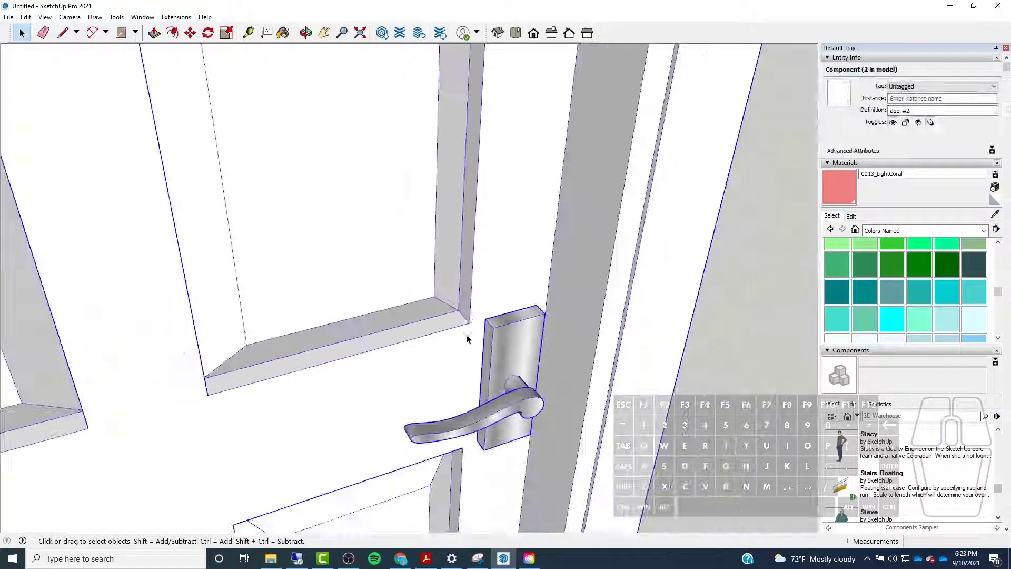
pyautogui.press('Escape')
# Set the edge color in the model's style to All same
pyautogui.scroll(-10, 468, 301)
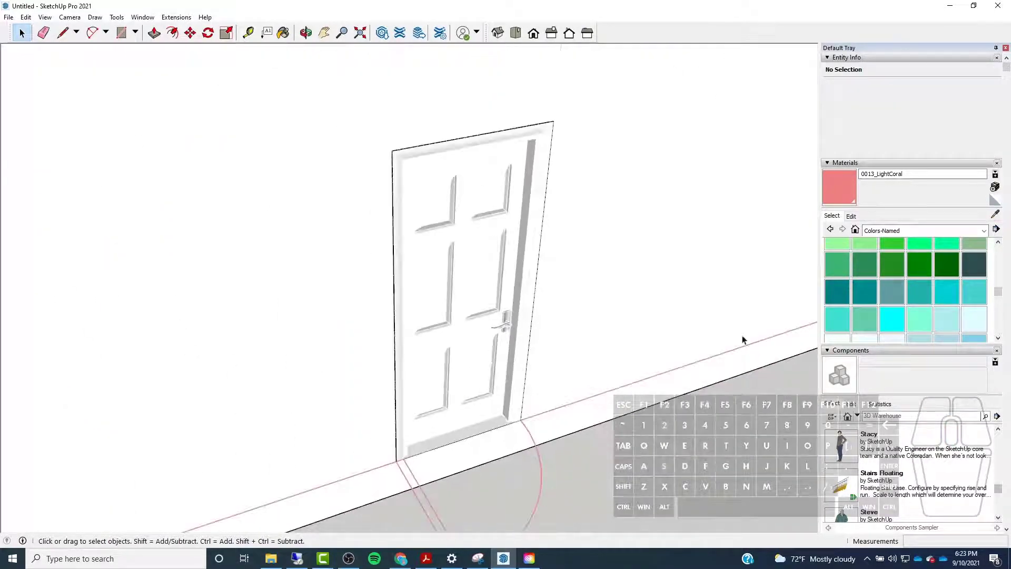
pyautogui.scroll(-10, 1009, 331)
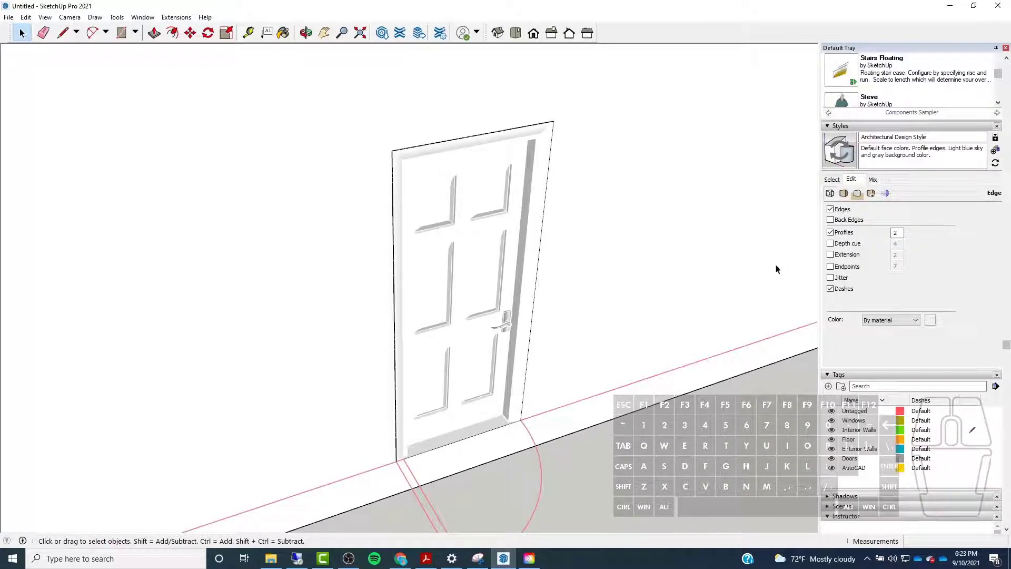
pyautogui.click(889, 321)
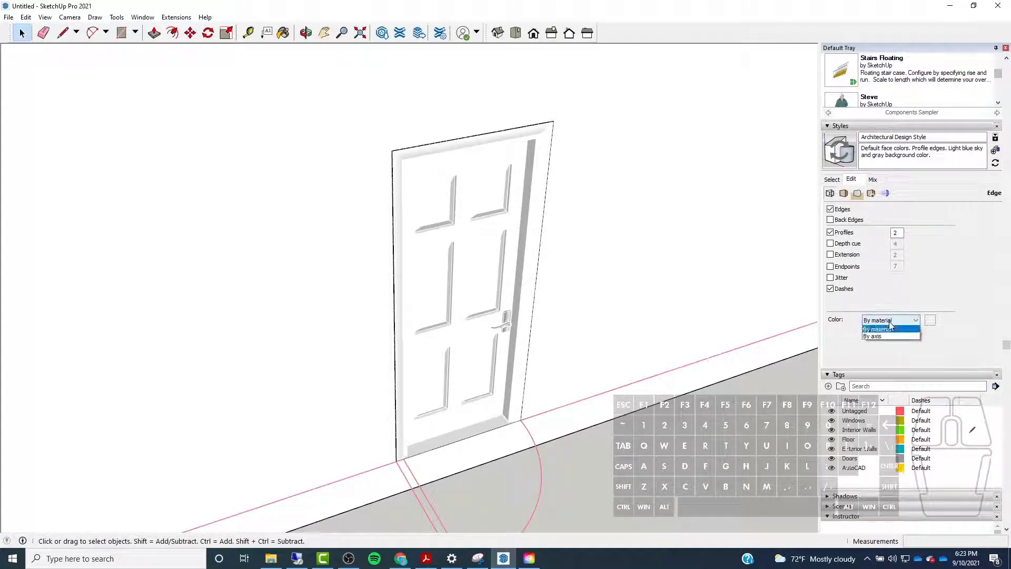
pyautogui.click(875, 328)
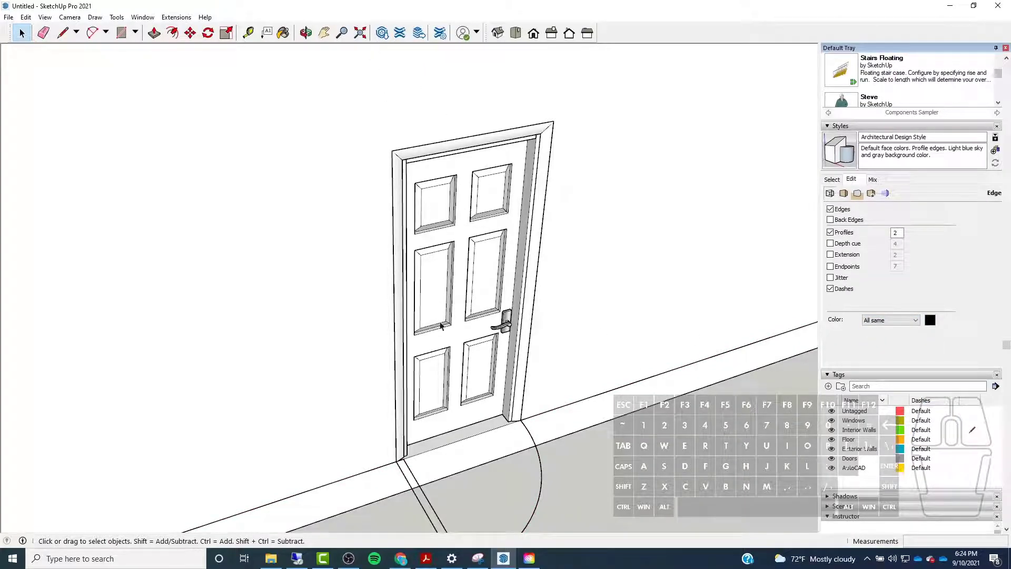
# Examine the front door and the copied door in the end wall, and select the AutoCAD tag
pyautogui.scroll(-5, 554, 320)
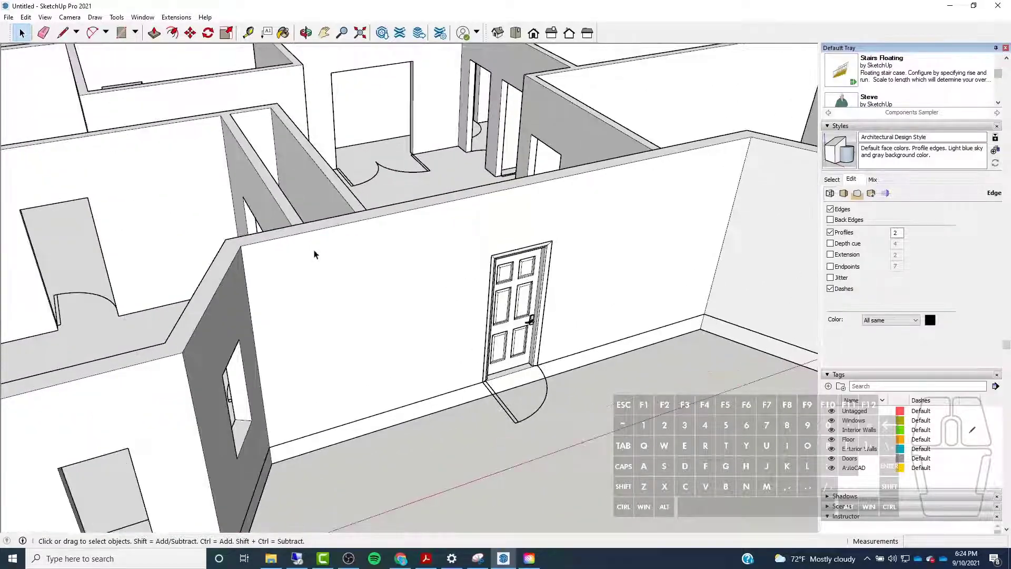
pyautogui.scroll(-7, 501, 267)
pyautogui.moveTo(215, 256); pyautogui.dragTo(203, 350, button='middle')
pyautogui.scroll(6, 203, 350)
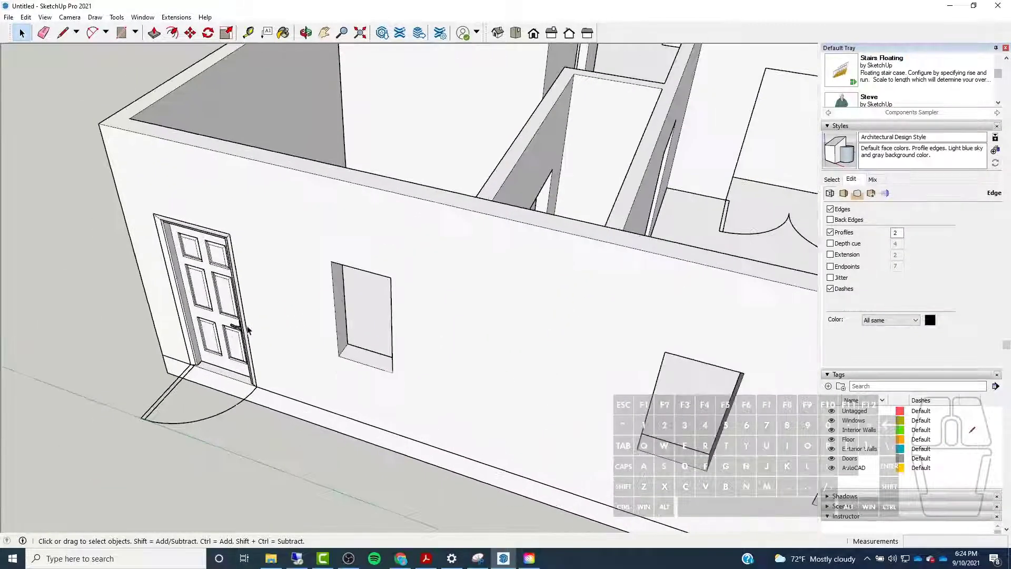
pyautogui.click(835, 469)
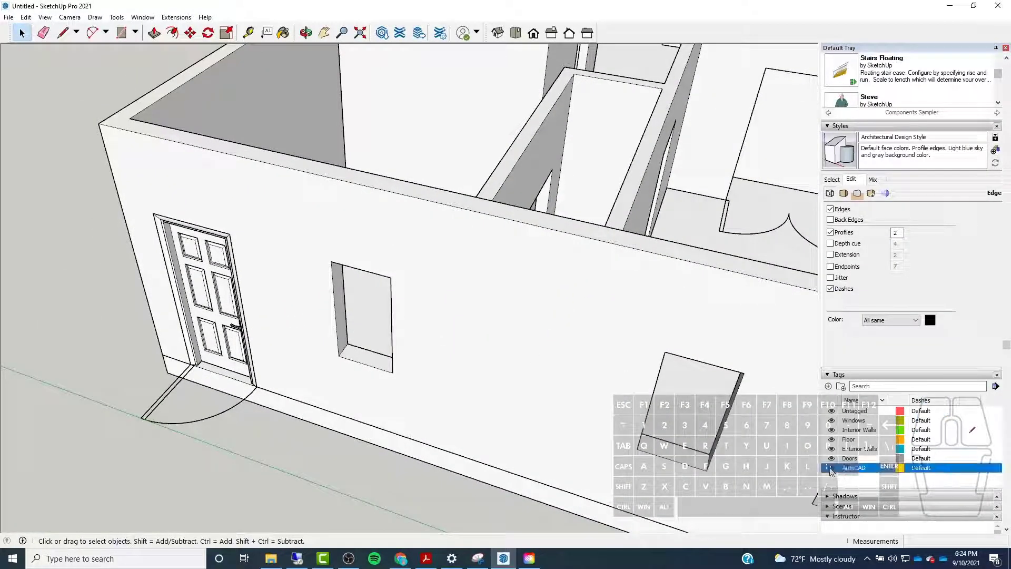
pyautogui.scroll(-4, 295, 284)
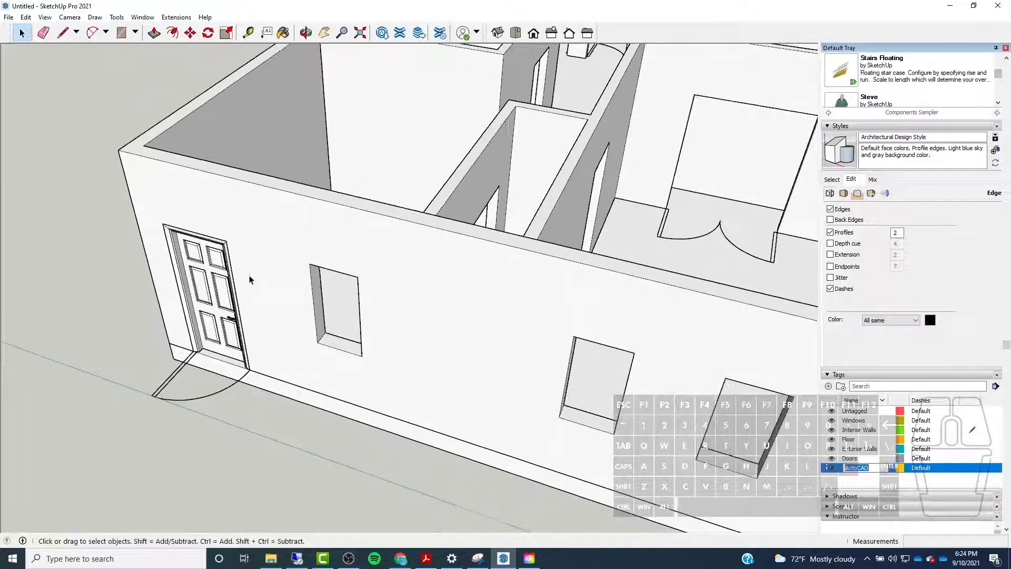
# Try the By material edge color in the model's style and return it to All same
pyautogui.click(889, 320)
pyautogui.click(878, 334)
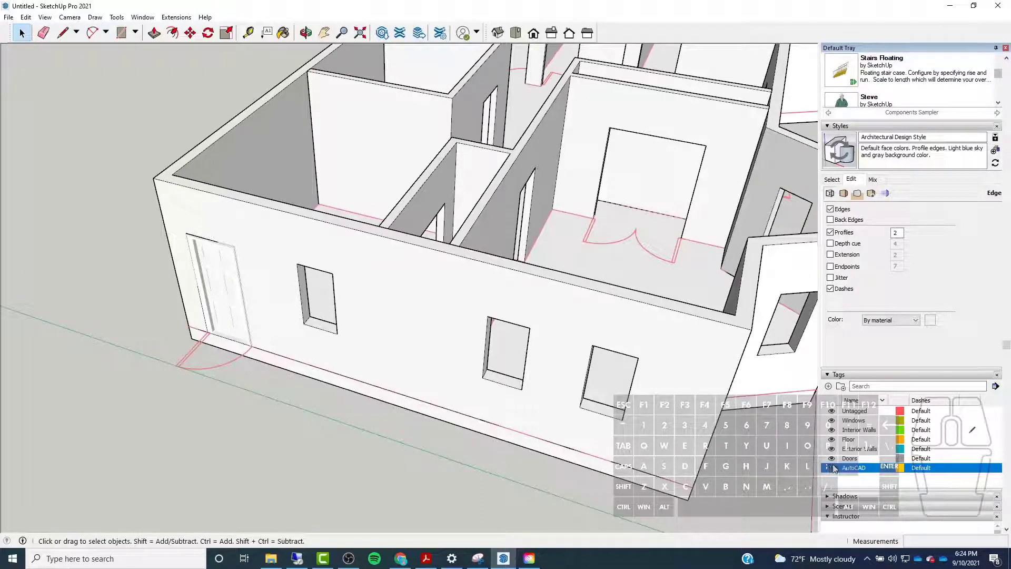
pyautogui.click(889, 321)
pyautogui.click(877, 328)
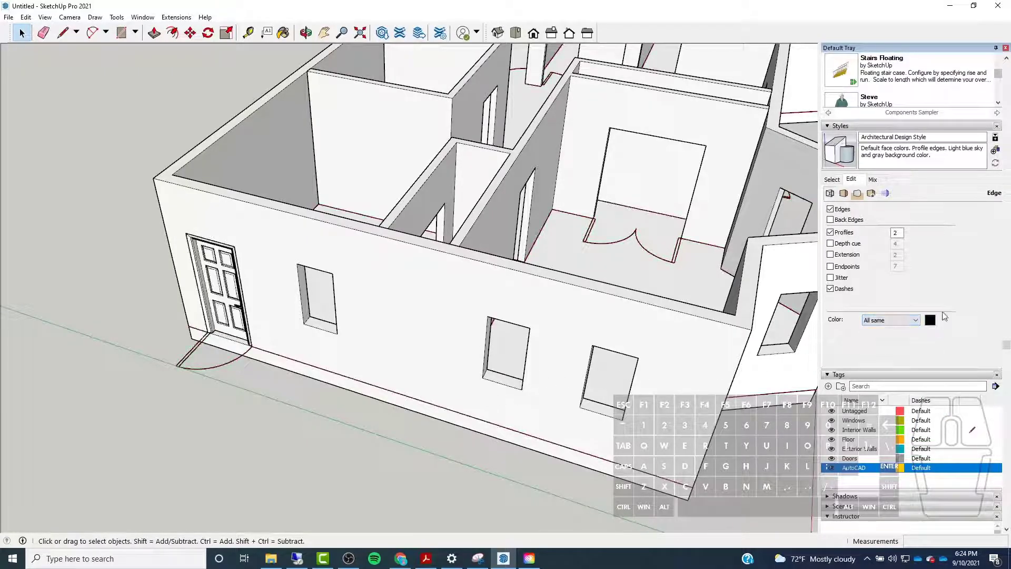
# Copy the exterior corner door by its bottom frame corner to the bottom corner of the empty door opening in the adjoining exterior wall
pyautogui.moveTo(299, 417); pyautogui.dragTo(458, 384, button='middle')
pyautogui.click(387, 405)
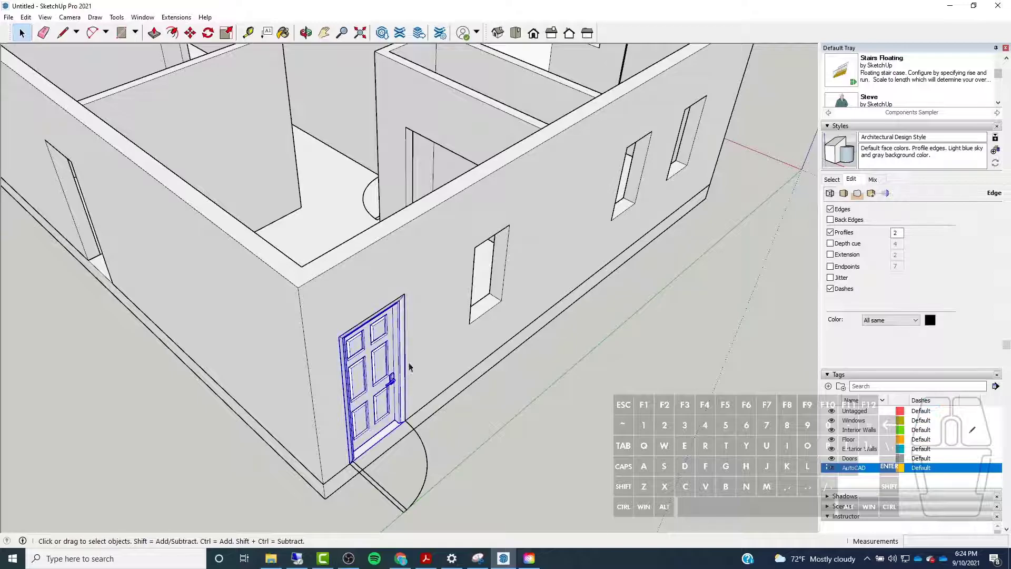
pyautogui.click(190, 33)
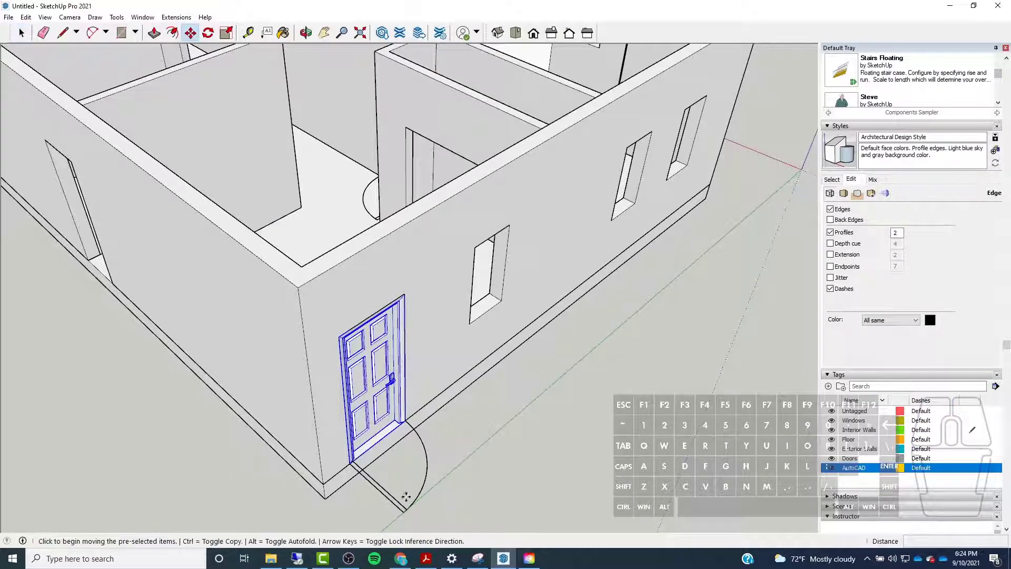
pyautogui.scroll(5, 337, 451)
pyautogui.scroll(3, 337, 451)
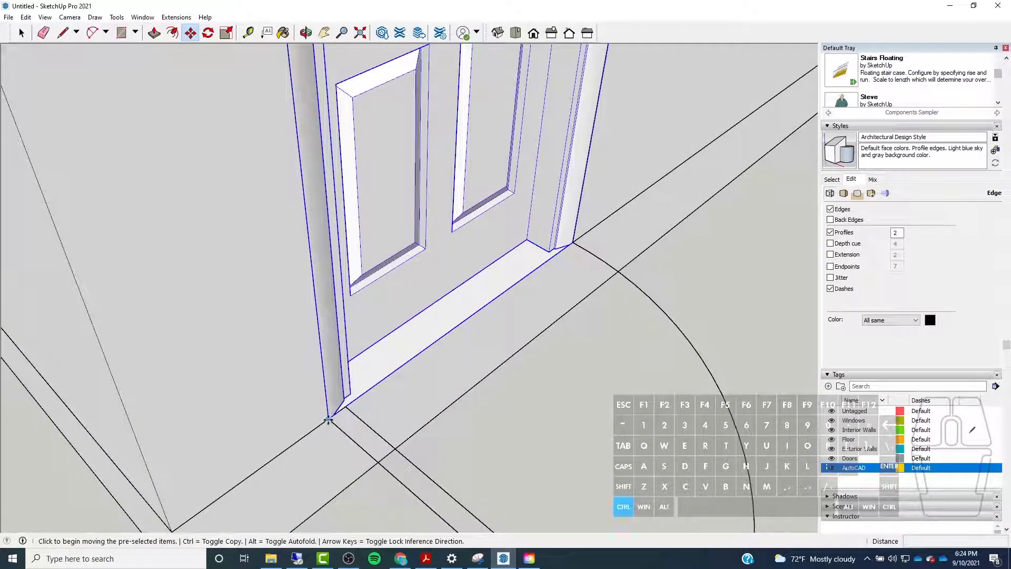
pyautogui.click(328, 419)
pyautogui.scroll(-8, 372, 421)
pyautogui.moveTo(412, 355); pyautogui.dragTo(415, 230, button='middle')
pyautogui.scroll(-5, 415, 232)
pyautogui.scroll(8, 138, 307)
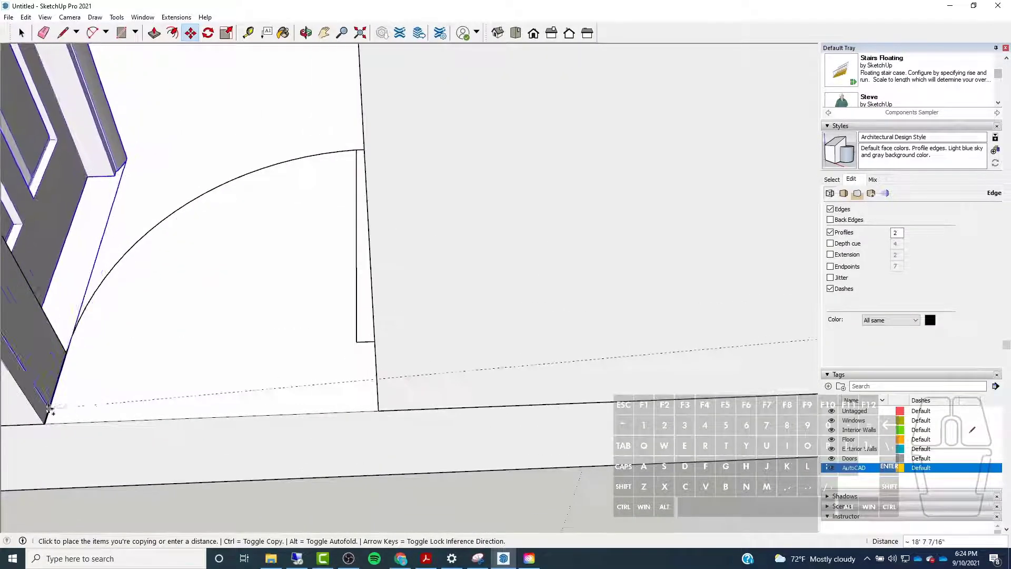
pyautogui.click(42, 418)
pyautogui.scroll(3, 440, 356)
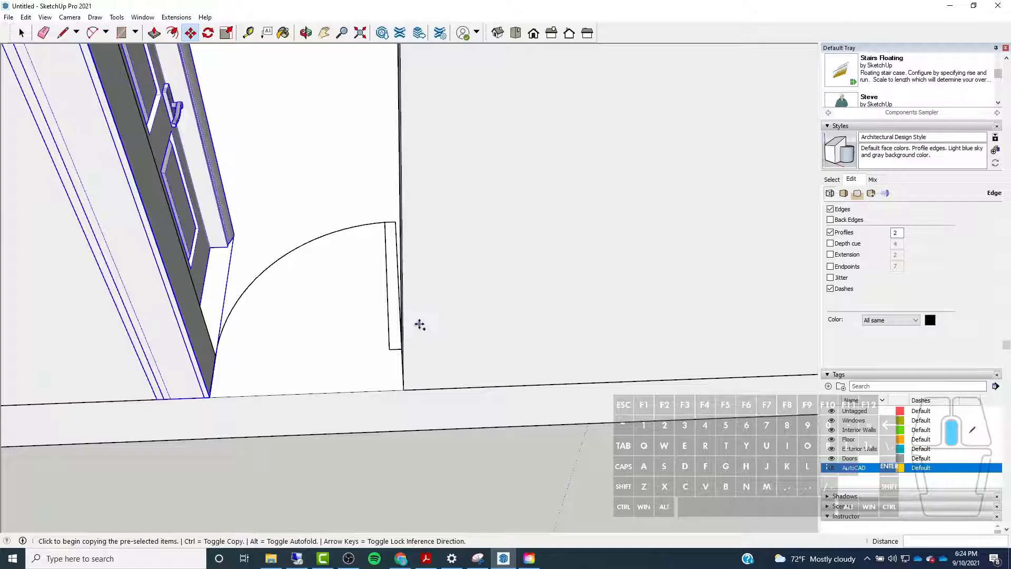
pyautogui.moveTo(419, 325); pyautogui.dragTo(403, 350, button='middle')
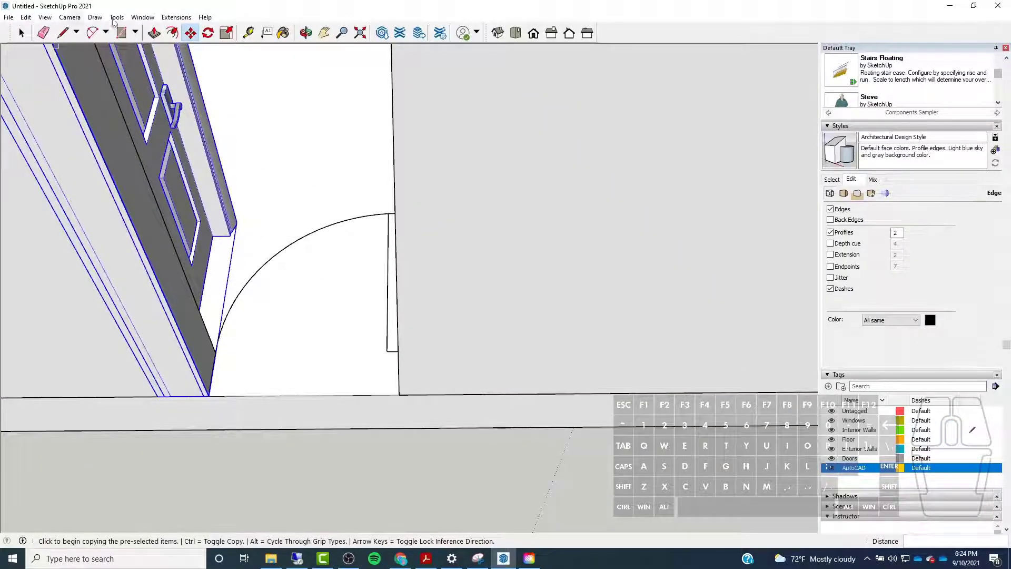
pyautogui.click(208, 33)
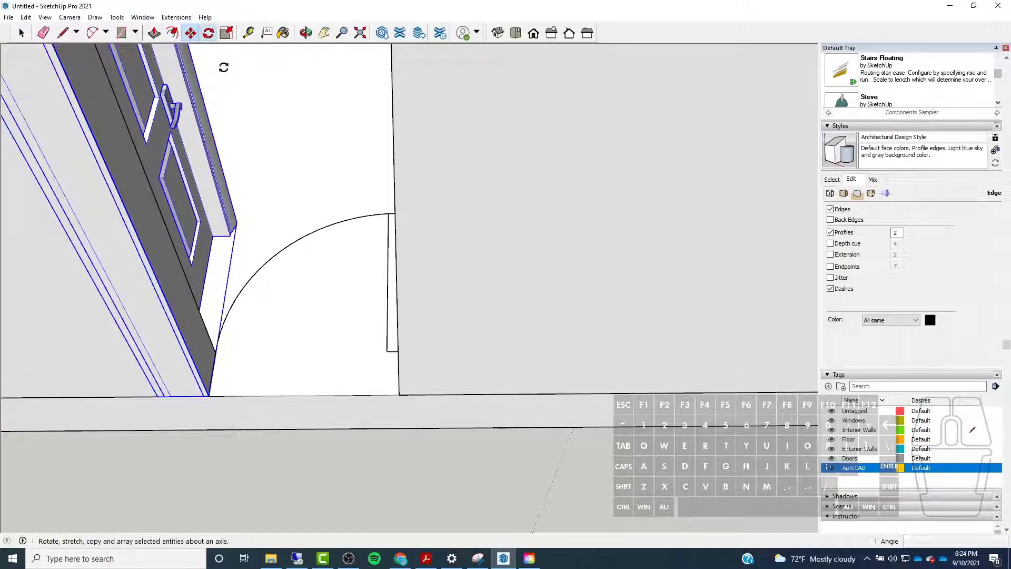
pyautogui.scroll(2, 211, 399)
pyautogui.click(209, 397)
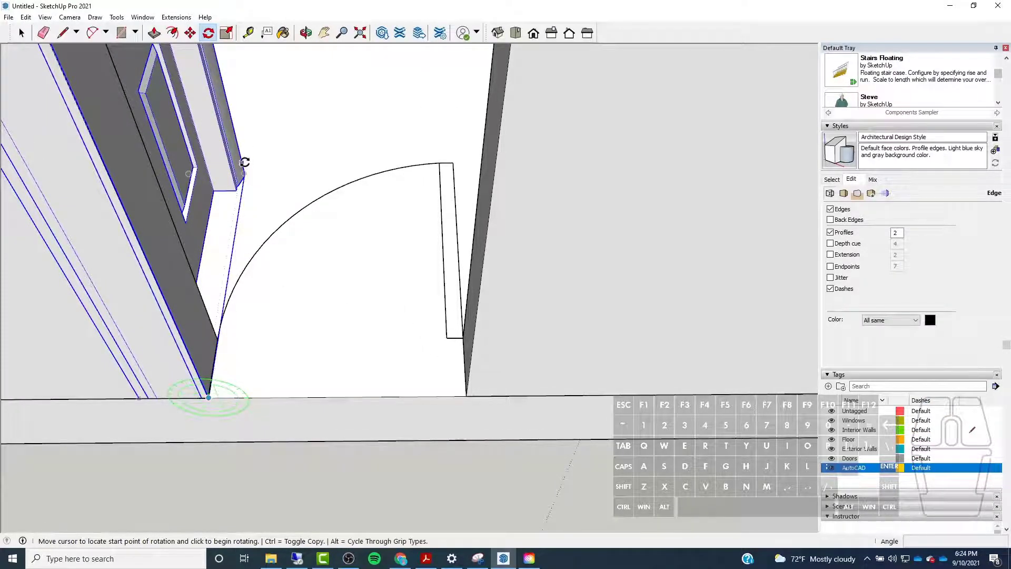
pyautogui.scroll(2, 244, 162)
pyautogui.click(248, 186)
pyautogui.scroll(-3, 314, 240)
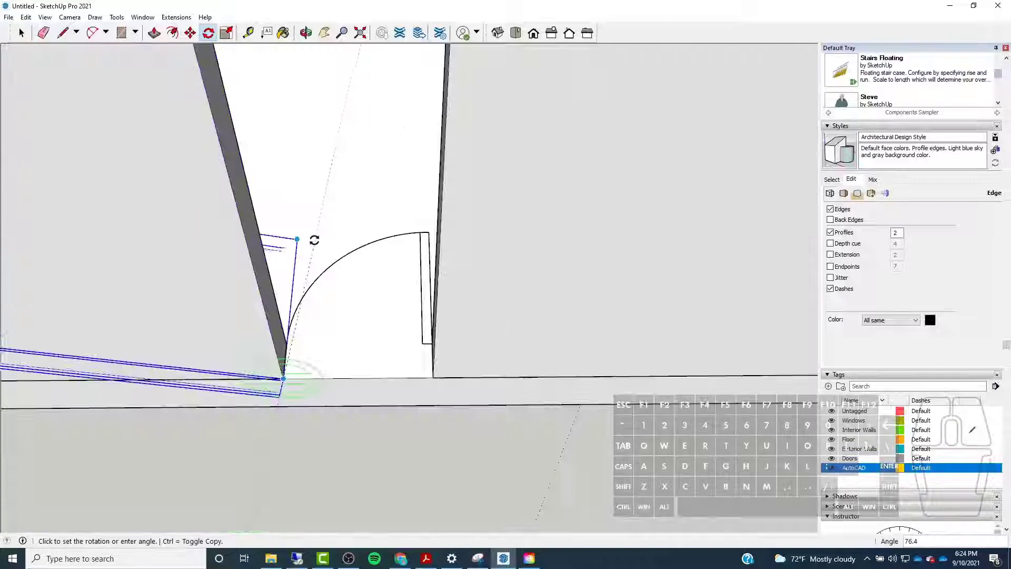
pyautogui.scroll(-3, 314, 240)
pyautogui.press('Escape')
pyautogui.scroll(4, 307, 315)
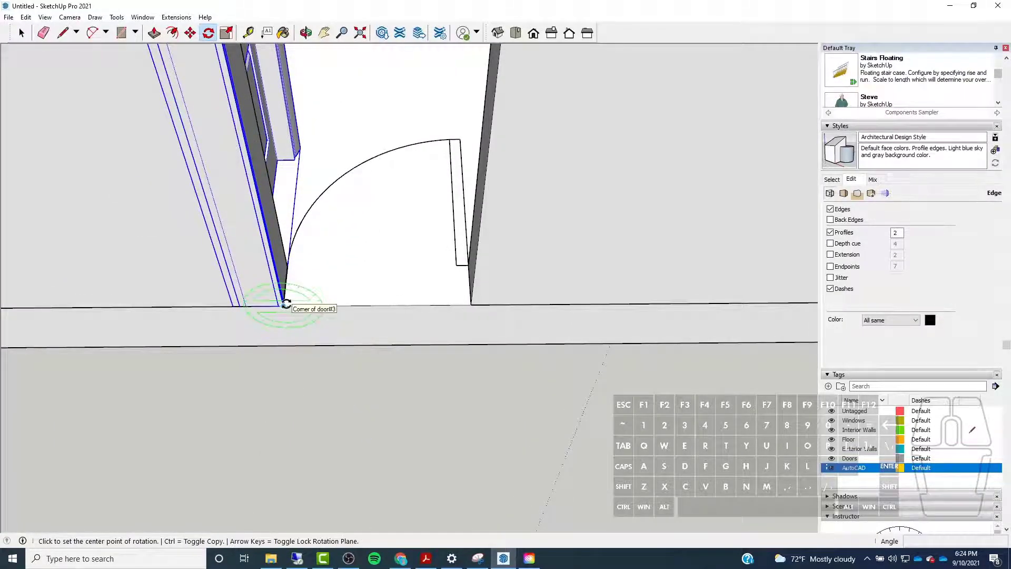
pyautogui.moveTo(286, 305); pyautogui.dragTo(278, 253, button='middle')
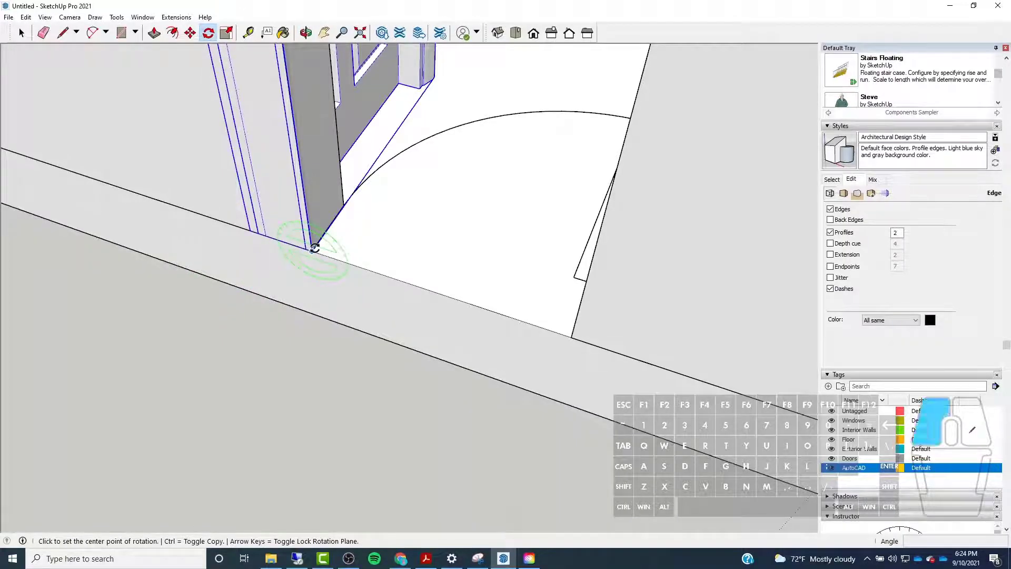
pyautogui.click(314, 249)
pyautogui.click(423, 283)
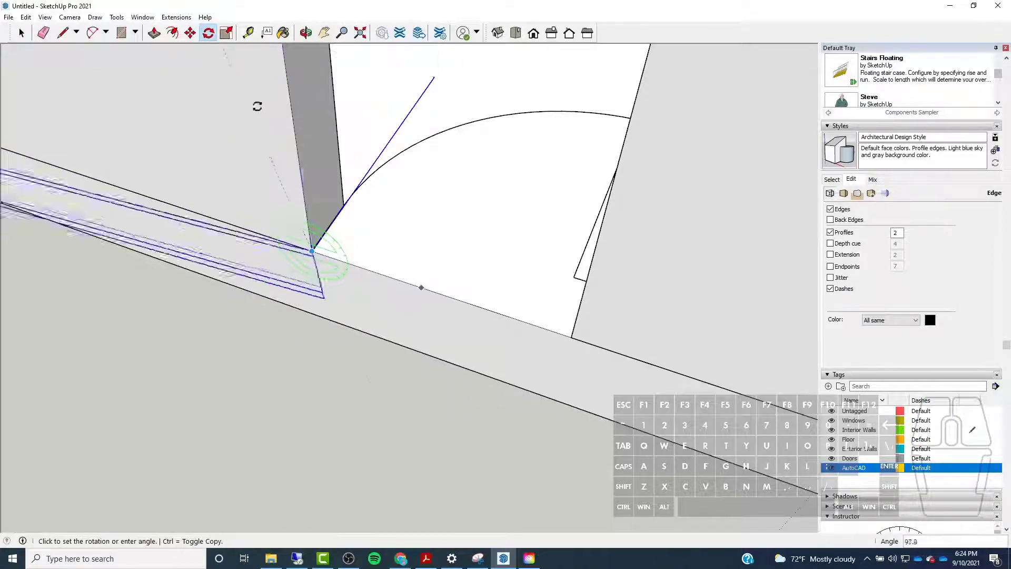
pyautogui.press('Escape')
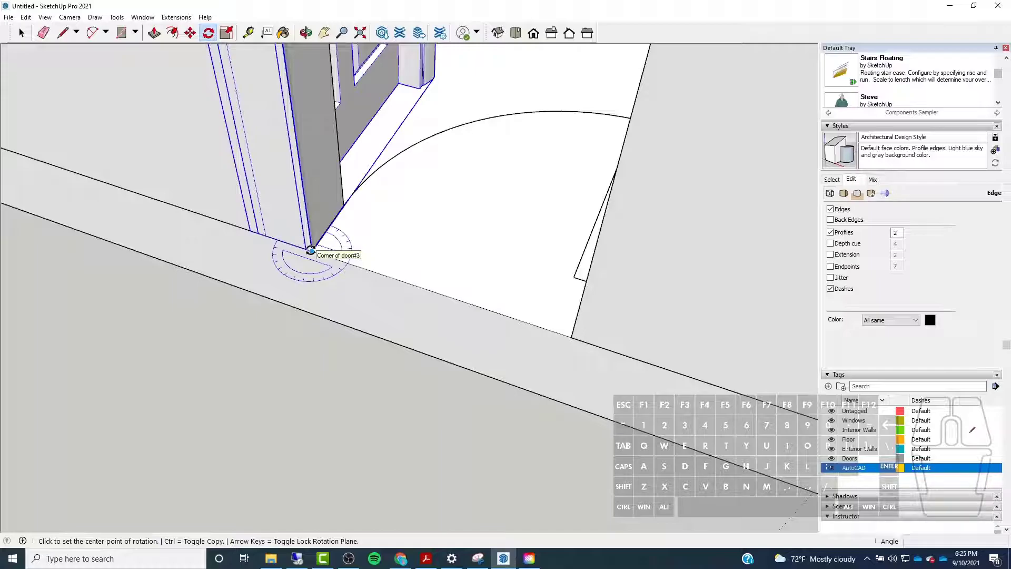
# Rotate the copied door about the vertical axis at its bottom frame corner until its base lies along the opening's bottom edge
pyautogui.click(311, 249)
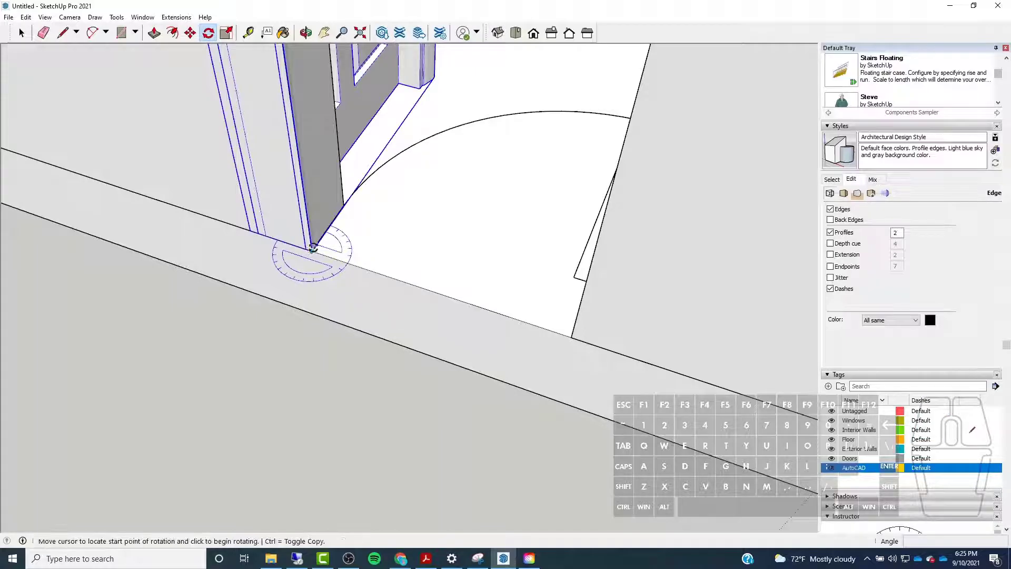
pyautogui.click(392, 136)
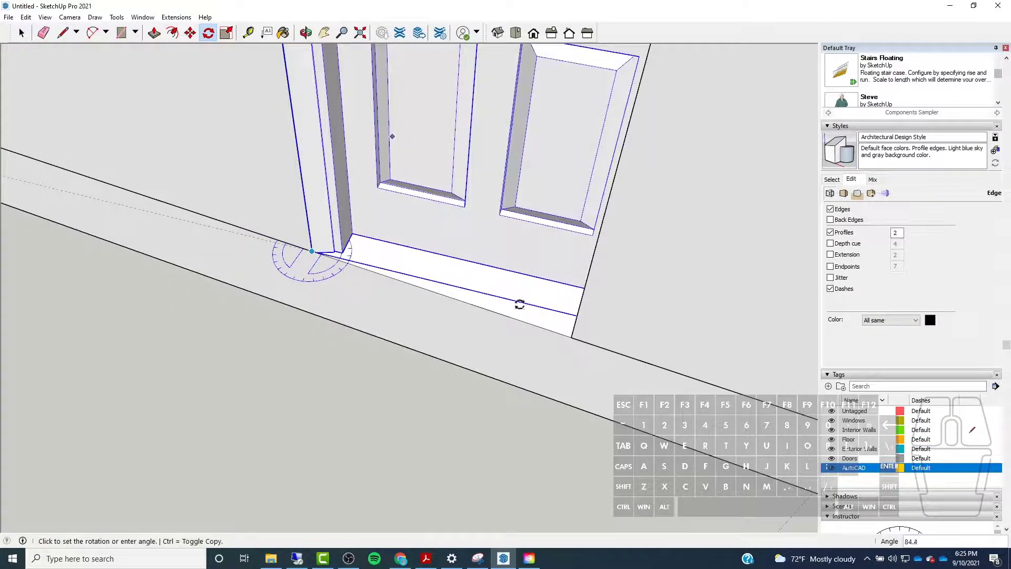
pyautogui.click(569, 334)
pyautogui.moveTo(568, 335); pyautogui.dragTo(469, 203, button='middle')
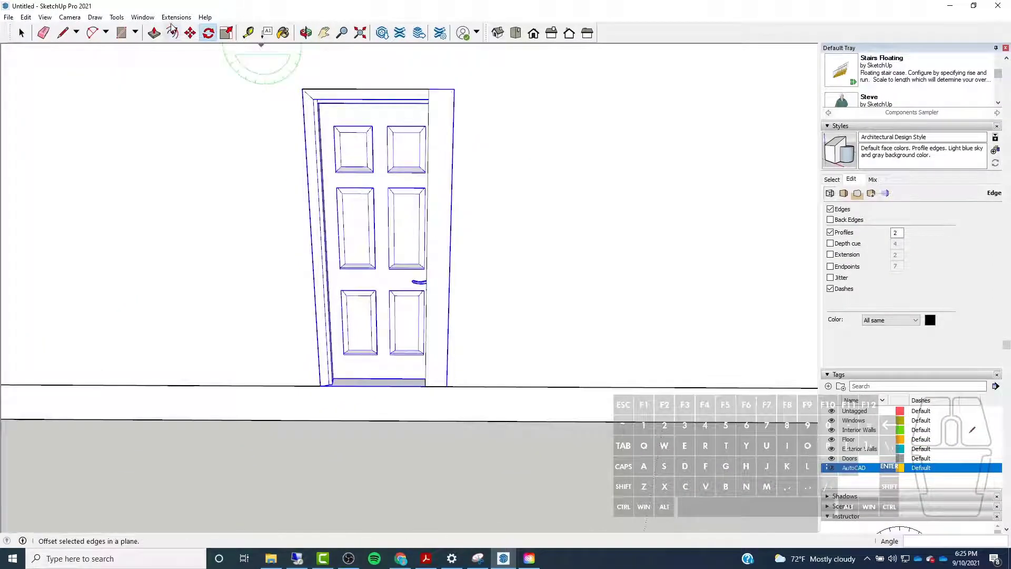
# Scale the rotated door's width by about 0.83 to fit the opening, using X-ray only while scaling
pyautogui.click(227, 33)
pyautogui.moveTo(467, 158); pyautogui.dragTo(414, 167, button='middle')
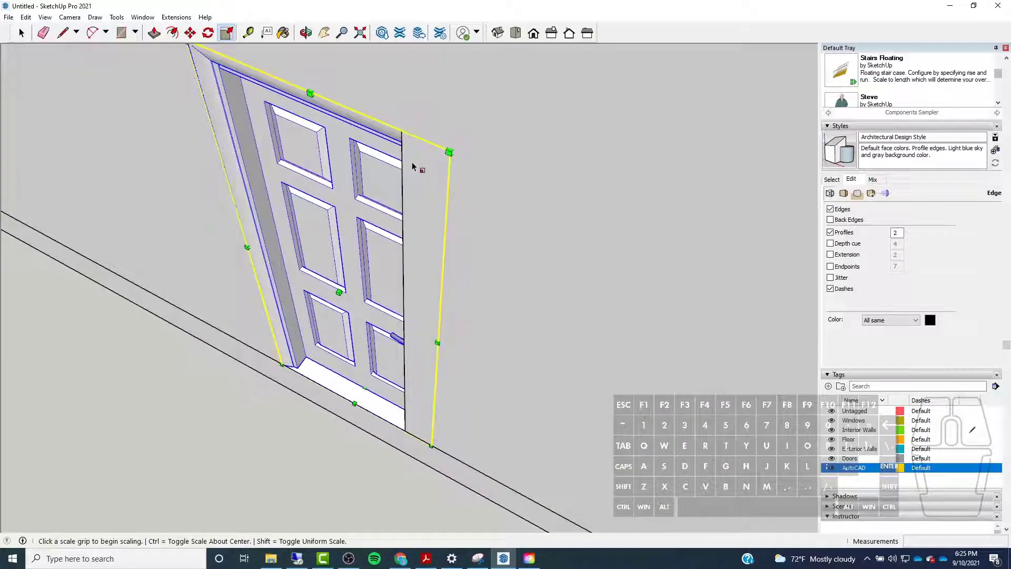
pyautogui.press('x')
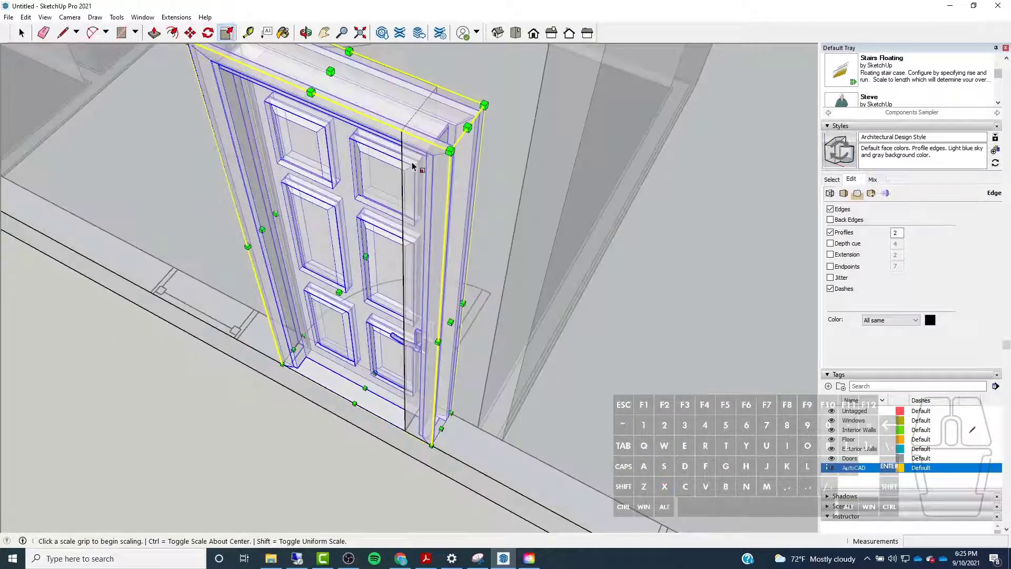
pyautogui.click(468, 129)
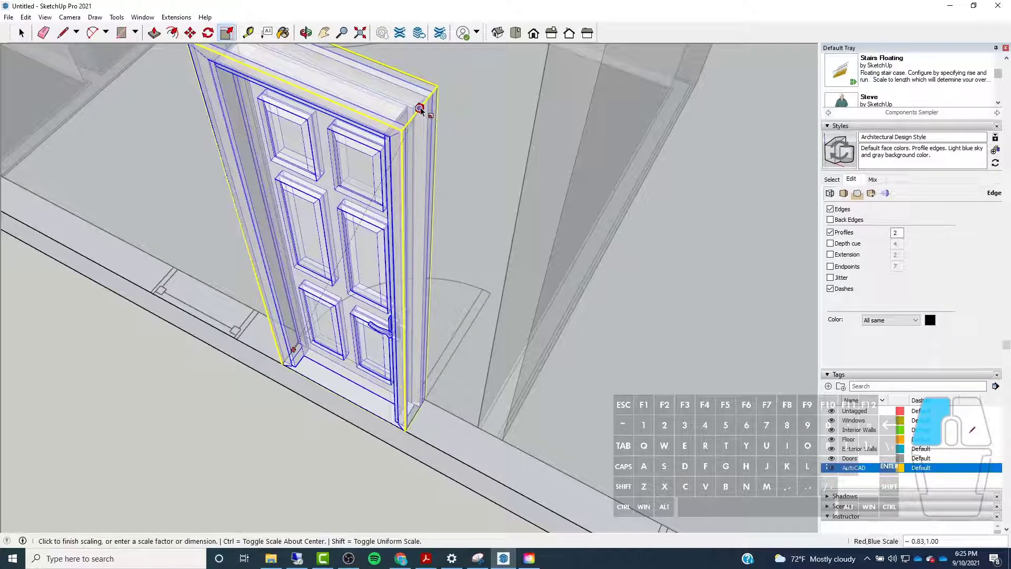
pyautogui.click(420, 108)
pyautogui.moveTo(190, 224); pyautogui.dragTo(358, 81, button='middle')
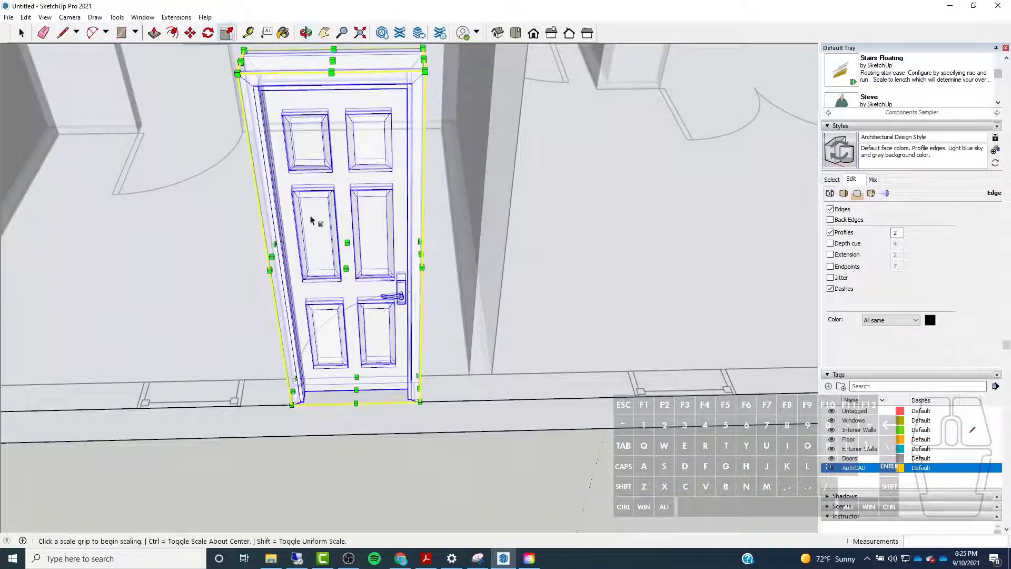
pyautogui.press('x')
pyautogui.press('Escape')
# Examine the fitted door from several angles, the remaining interior door openings and the wide double-door opening
pyautogui.scroll(-3, 437, 286)
pyautogui.scroll(3, 418, 270)
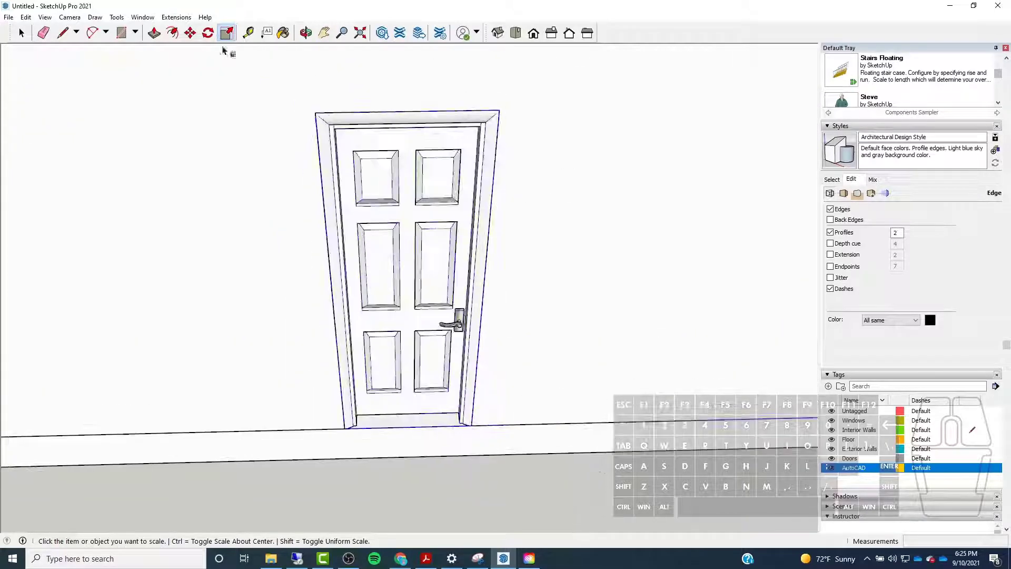
pyautogui.scroll(-4, 278, 327)
pyautogui.scroll(2, 470, 185)
pyautogui.moveTo(470, 186); pyautogui.dragTo(328, 248, button='middle')
pyautogui.scroll(-3, 369, 326)
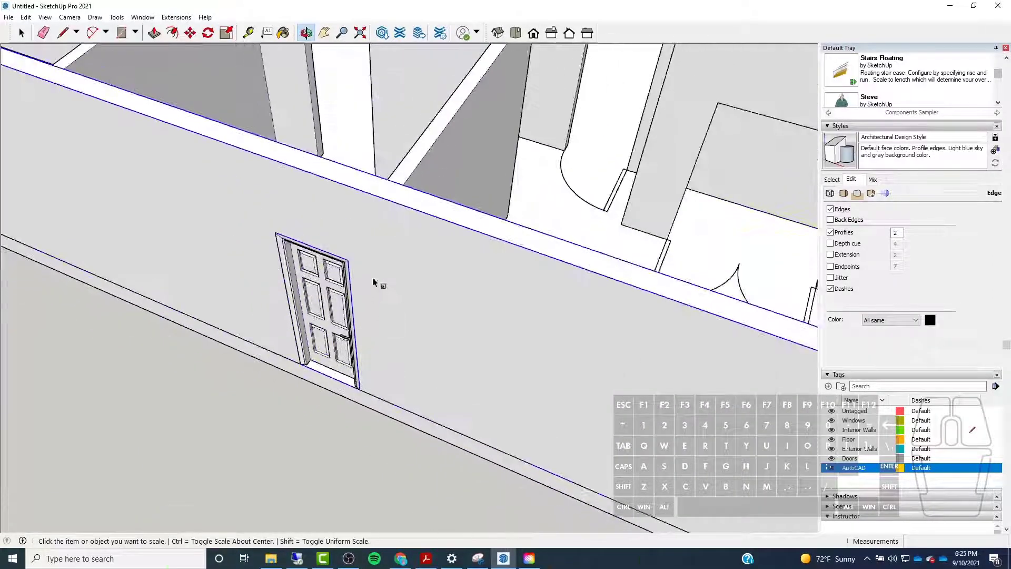
pyautogui.moveTo(374, 283); pyautogui.dragTo(444, 320, button='middle')
pyautogui.scroll(1, 444, 320)
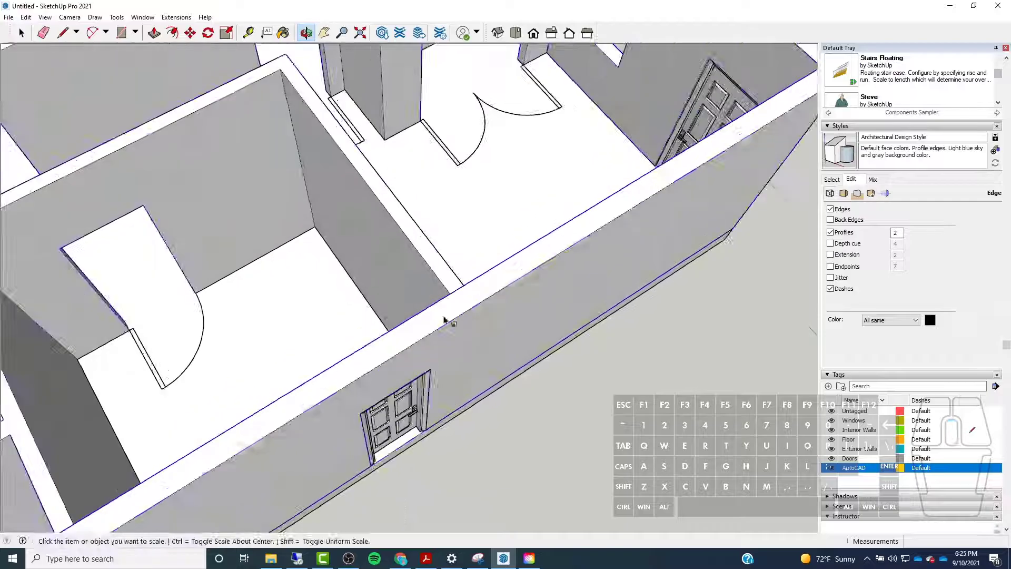
pyautogui.scroll(-2, 444, 321)
pyautogui.moveTo(217, 286); pyautogui.dragTo(555, 114, button='middle')
pyautogui.scroll(-4, 408, 153)
pyautogui.moveTo(231, 195); pyautogui.dragTo(529, 271, button='middle')
pyautogui.moveTo(357, 314); pyautogui.dragTo(482, 370, button='middle')
pyautogui.scroll(2, 483, 370)
pyautogui.scroll(-2, 483, 370)
pyautogui.moveTo(542, 172); pyautogui.dragTo(286, 220, button='middle')
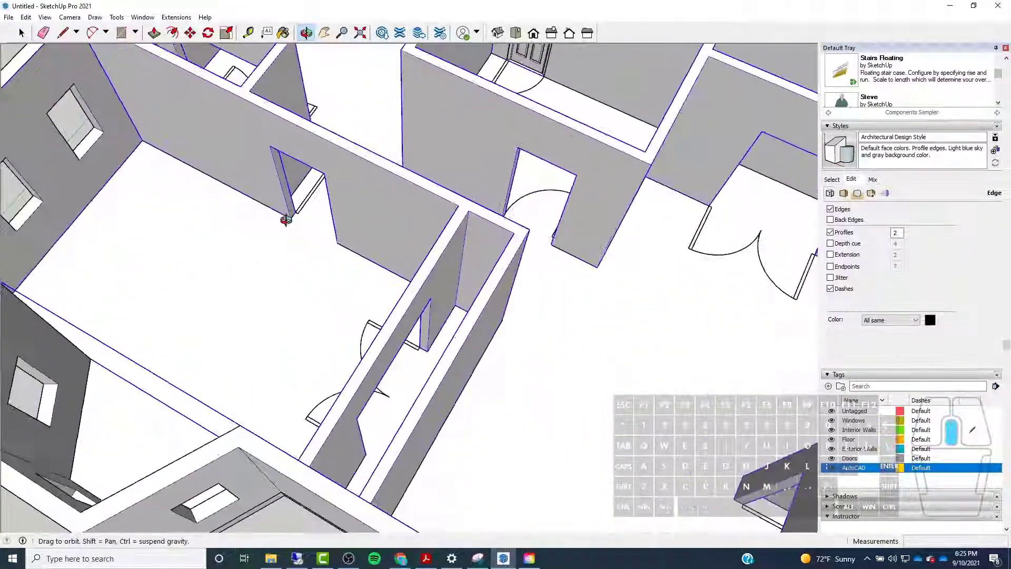
pyautogui.press('s')
pyautogui.scroll(-4, 418, 248)
pyautogui.scroll(6, 655, 238)
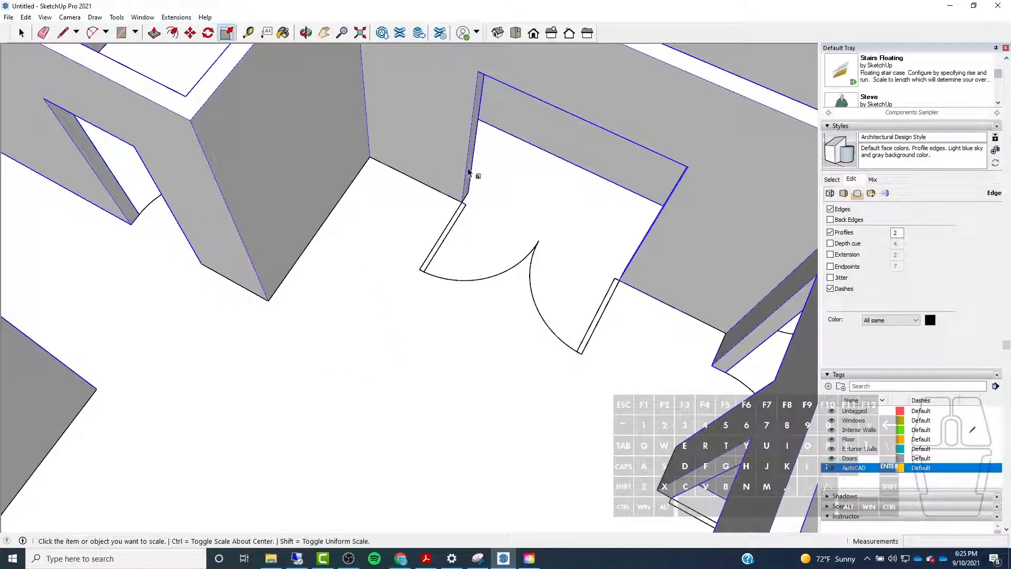
pyautogui.press('Escape')
# Make Doors the active tag for new geometry at the double-door opening
pyautogui.scroll(-2, 998, 462)
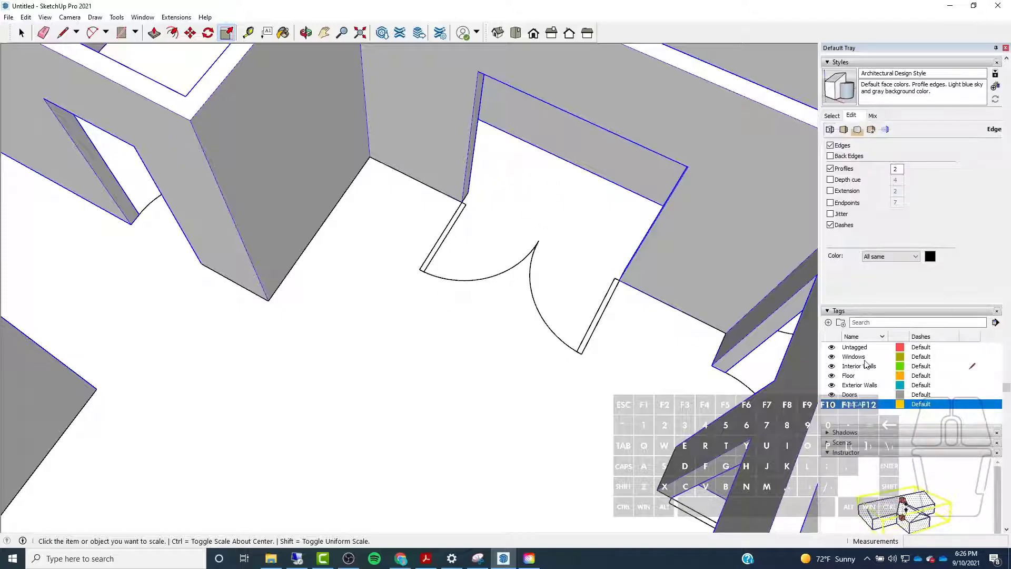
pyautogui.click(973, 396)
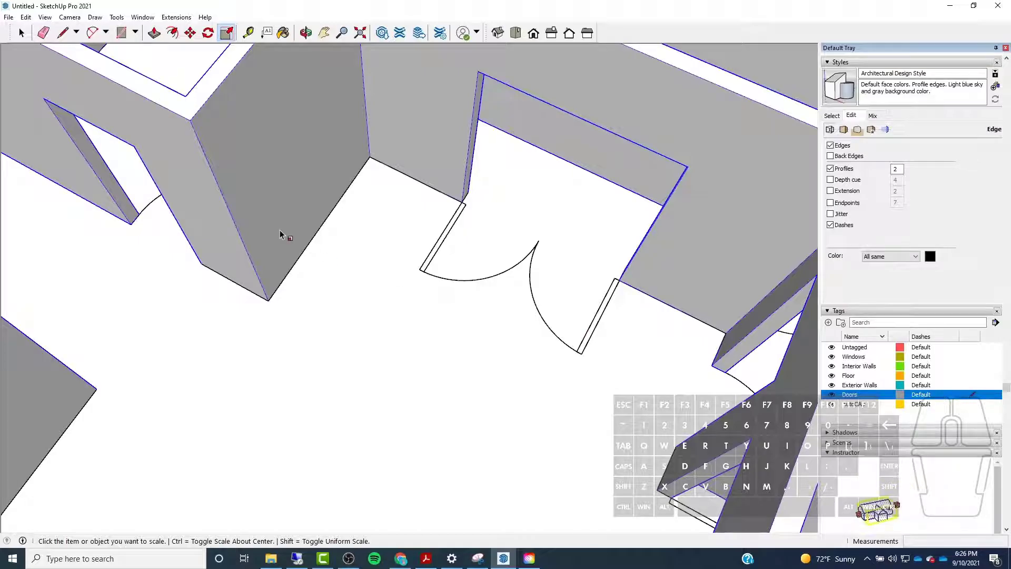
pyautogui.scroll(-5, 298, 223)
pyautogui.scroll(8, 344, 210)
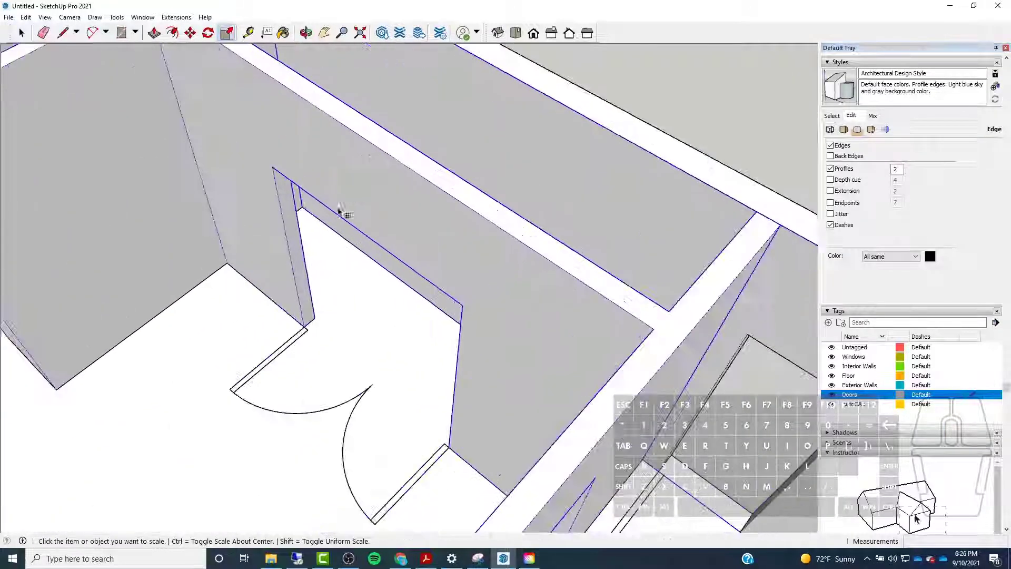
pyautogui.scroll(-3, 316, 269)
pyautogui.scroll(5, 268, 364)
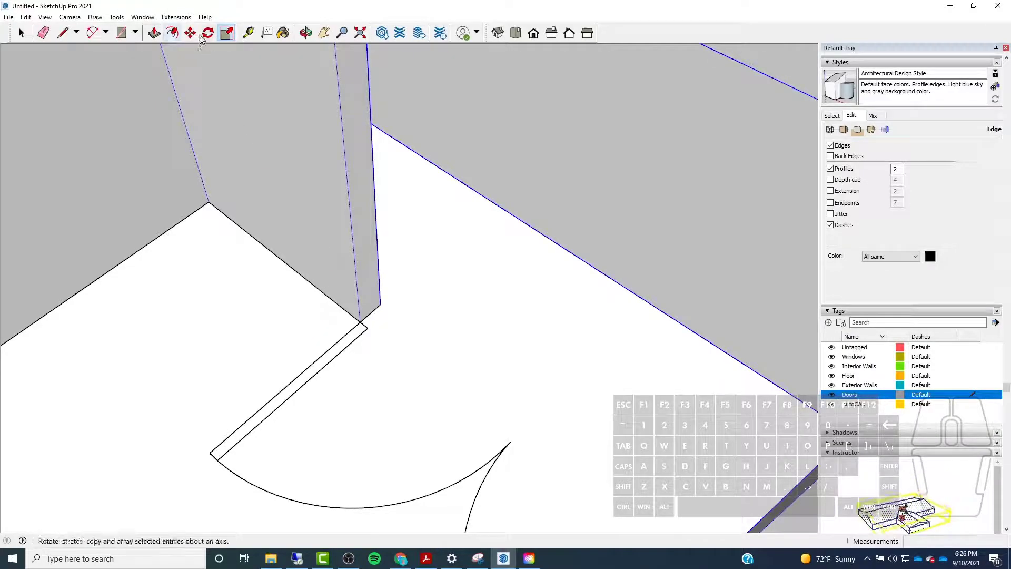
# Draw a closed rectangular trim profile 3/4" deep with lines at the wall's bottom corner beside the double-door opening
pyautogui.click(63, 34)
pyautogui.moveTo(372, 287)
pyautogui.mouseDown(button='middle')
pyautogui.moveTo(460, 388)
pyautogui.moveTo(522, 343)
pyautogui.moveTo(501, 302)
pyautogui.moveTo(442, 286)
pyautogui.mouseUp(button='middle')
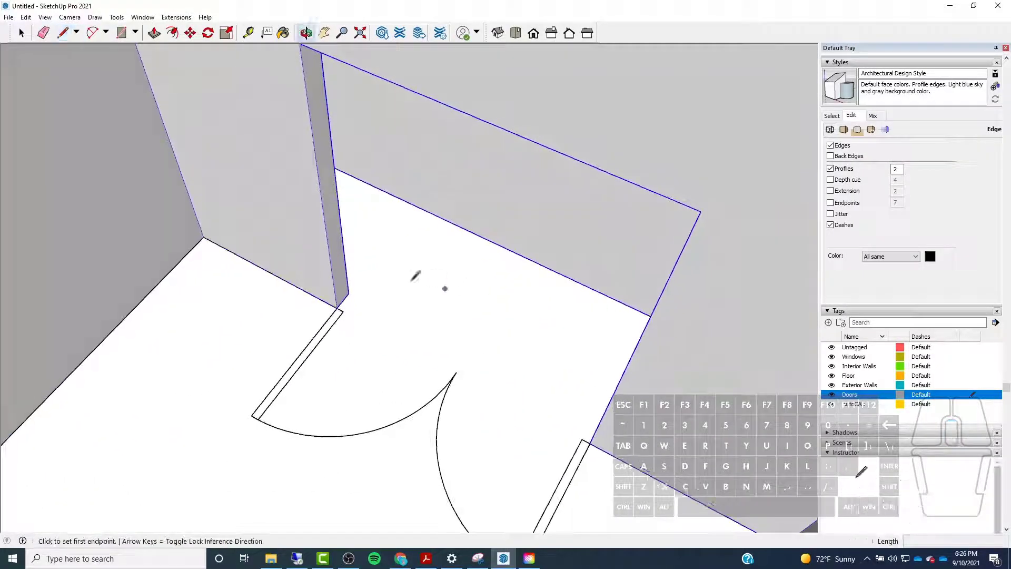
pyautogui.scroll(5, 337, 279)
pyautogui.moveTo(374, 357); pyautogui.dragTo(340, 300, button='middle')
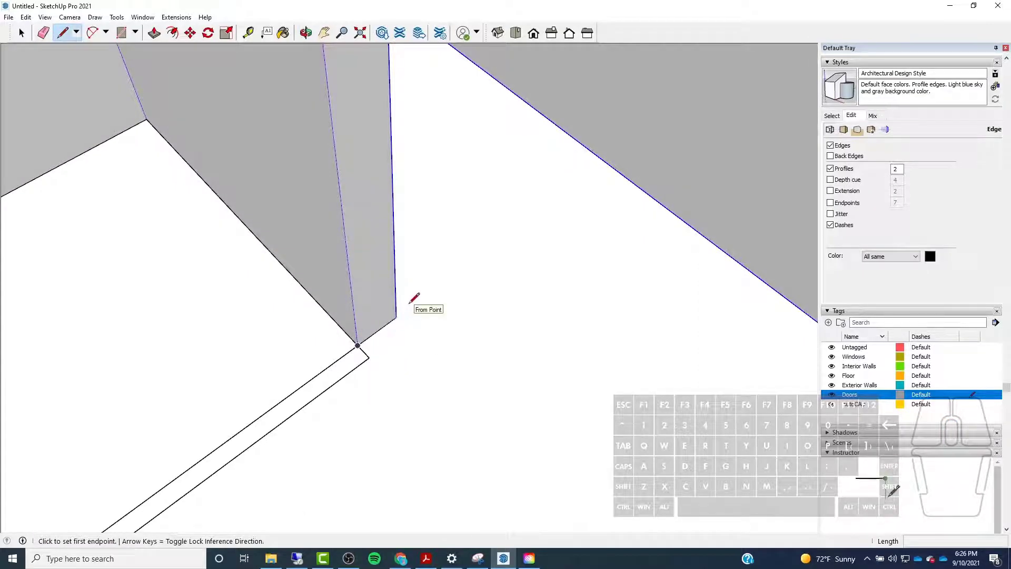
pyautogui.moveTo(410, 303); pyautogui.dragTo(341, 347, button='middle')
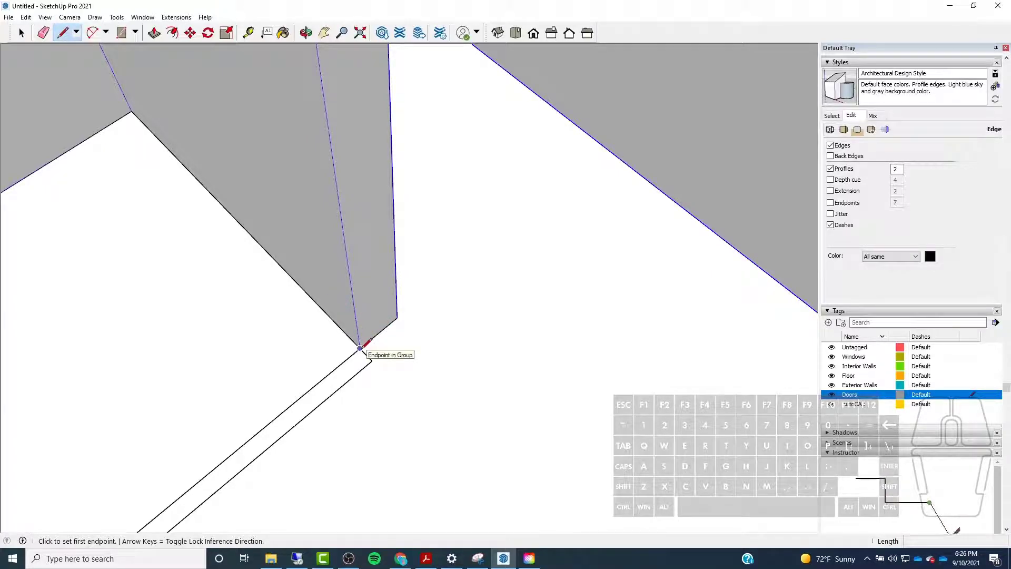
pyautogui.moveTo(402, 323)
pyautogui.mouseDown(button='middle')
pyautogui.moveTo(375, 354)
pyautogui.moveTo(413, 342)
pyautogui.moveTo(401, 345)
pyautogui.mouseUp(button='middle')
pyautogui.click(400, 347)
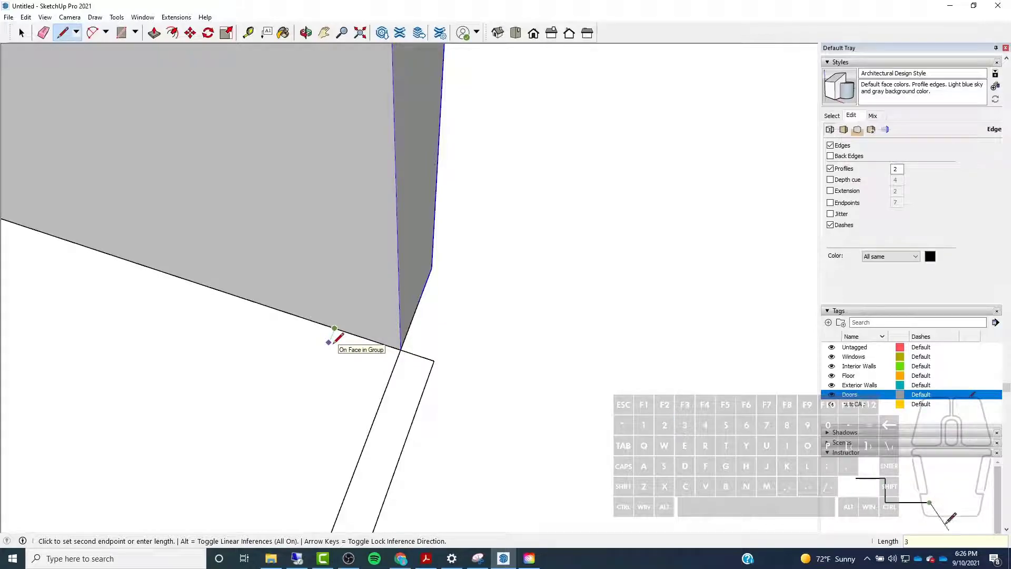
pyautogui.write('4"')
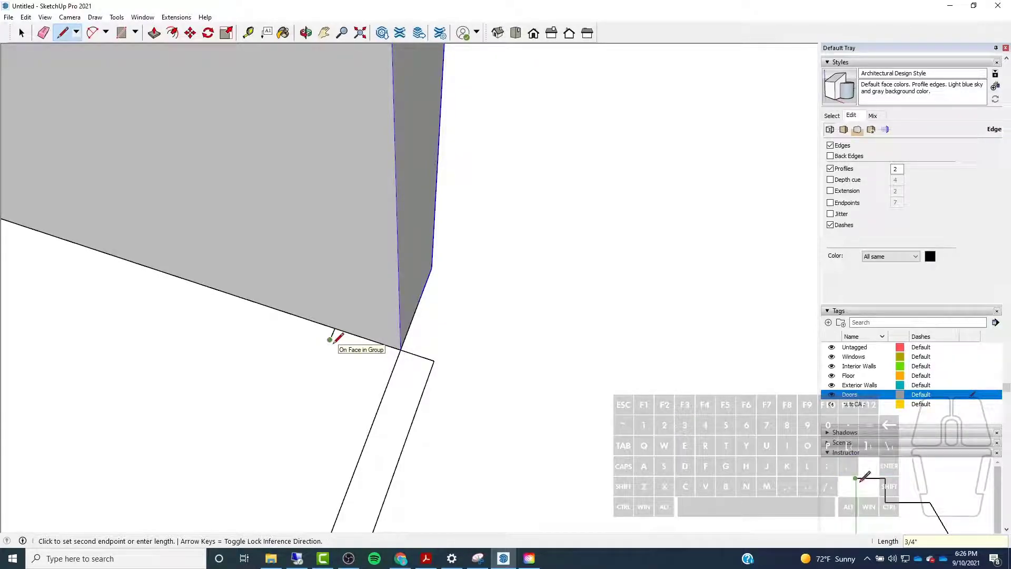
pyautogui.press('Return')
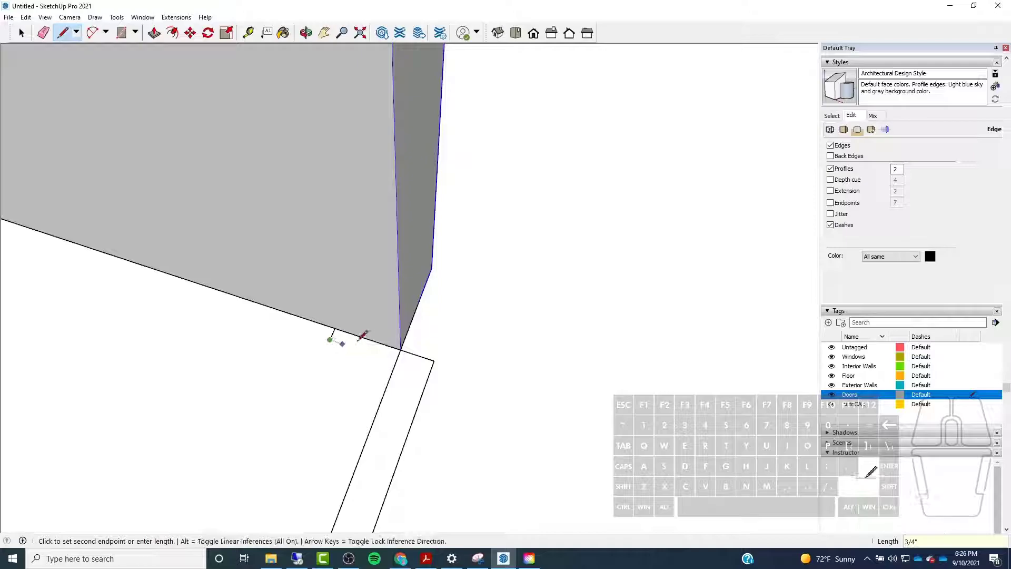
pyautogui.click(396, 361)
pyautogui.click(400, 348)
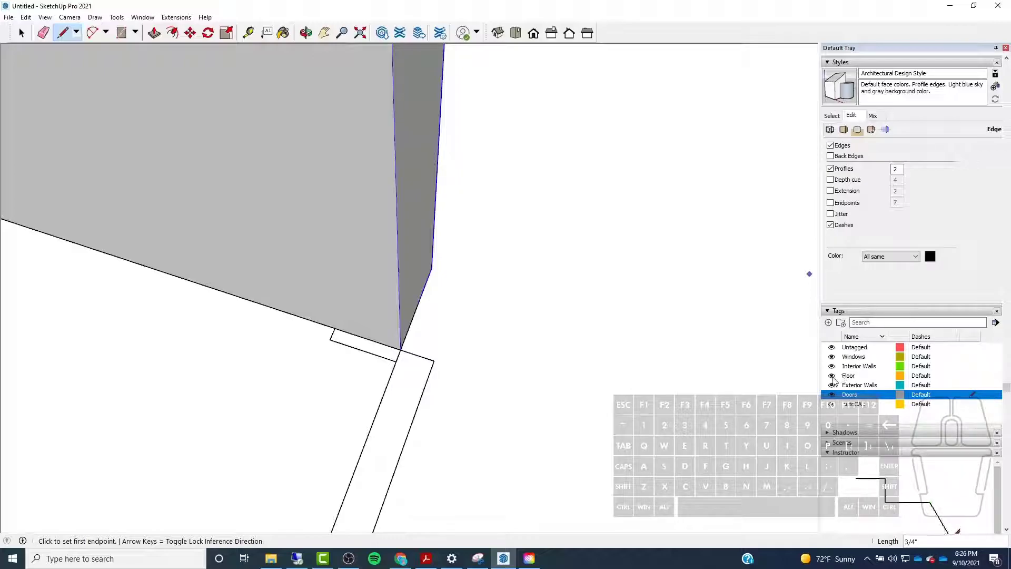
# Hide the AutoCAD and Floor tags to isolate the trim profile at the wall's base
pyautogui.click(831, 404)
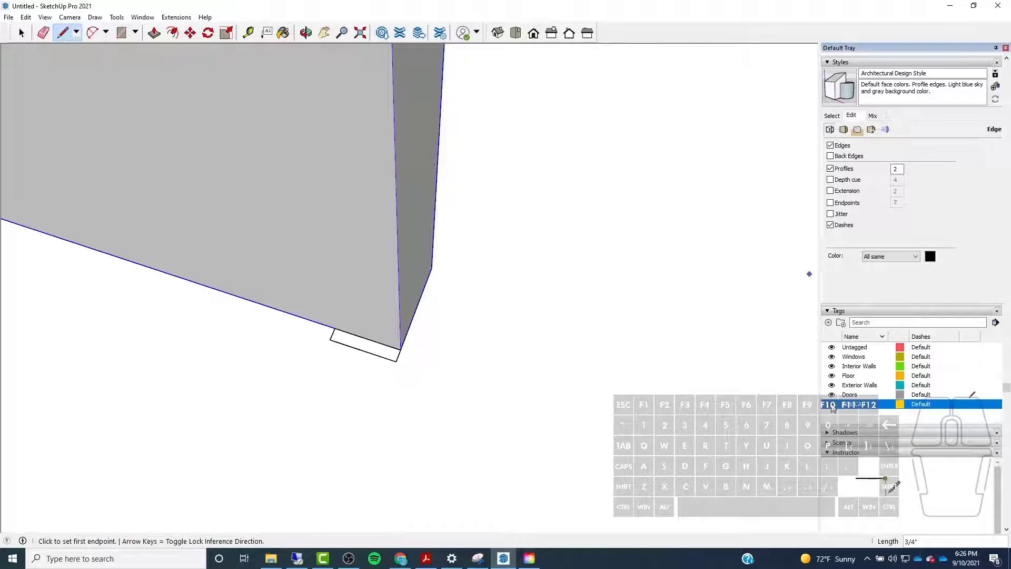
pyautogui.click(831, 375)
pyautogui.moveTo(583, 346); pyautogui.dragTo(494, 368, button='middle')
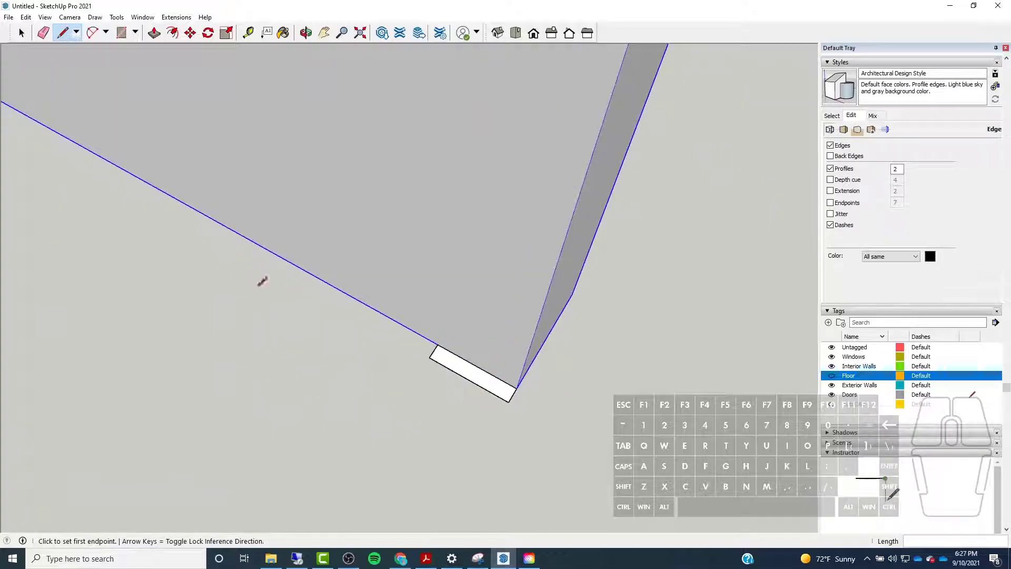
pyautogui.moveTo(262, 281); pyautogui.dragTo(293, 256, button='middle')
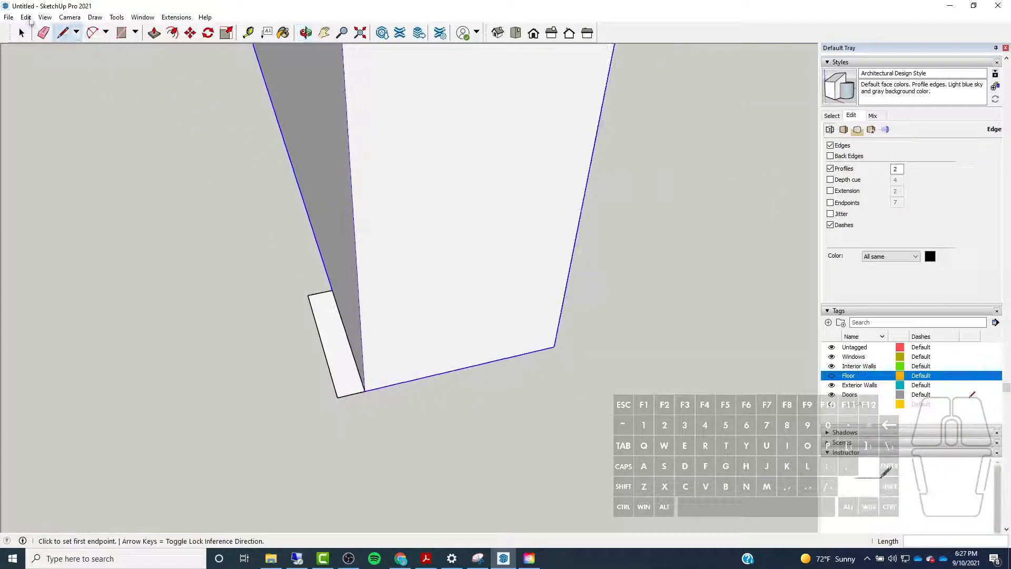
# Copy the trim profile from its outer corner to the matching bottom corner on the wall's opposite face
pyautogui.press('space')
pyautogui.moveTo(208, 237); pyautogui.dragTo(425, 491)
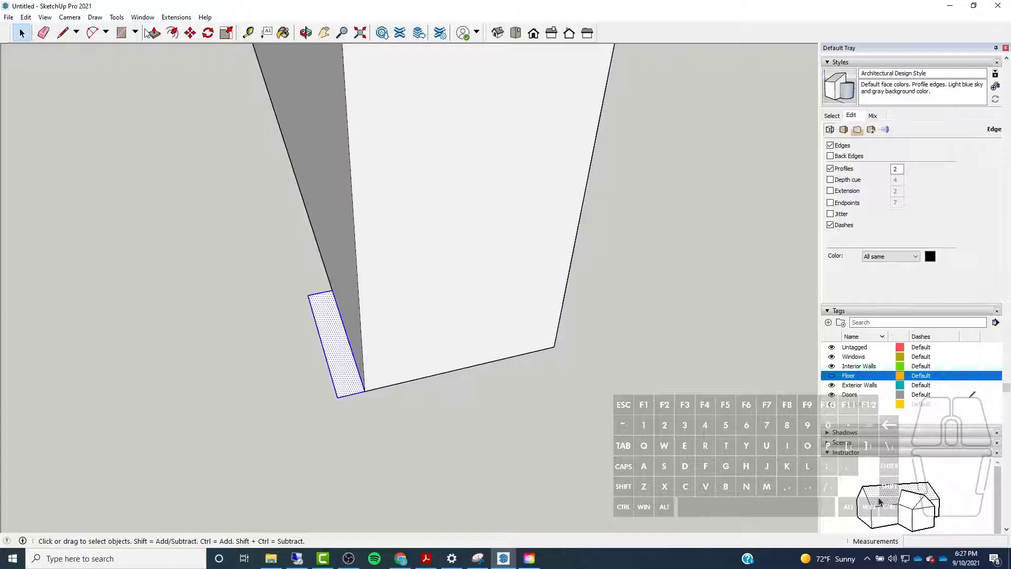
pyautogui.click(190, 32)
pyautogui.press('ctrl')
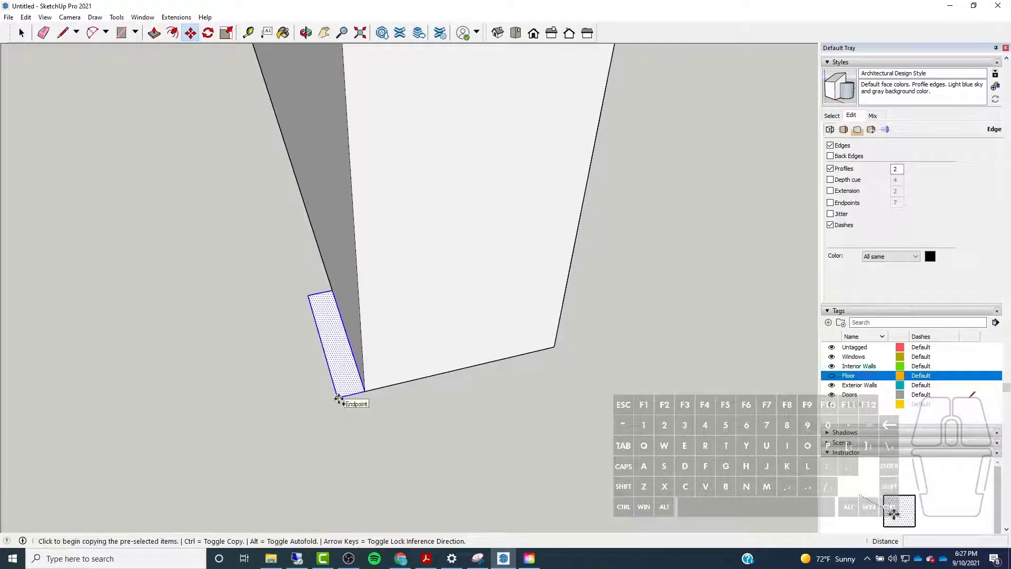
pyautogui.click(339, 398)
pyautogui.click(553, 345)
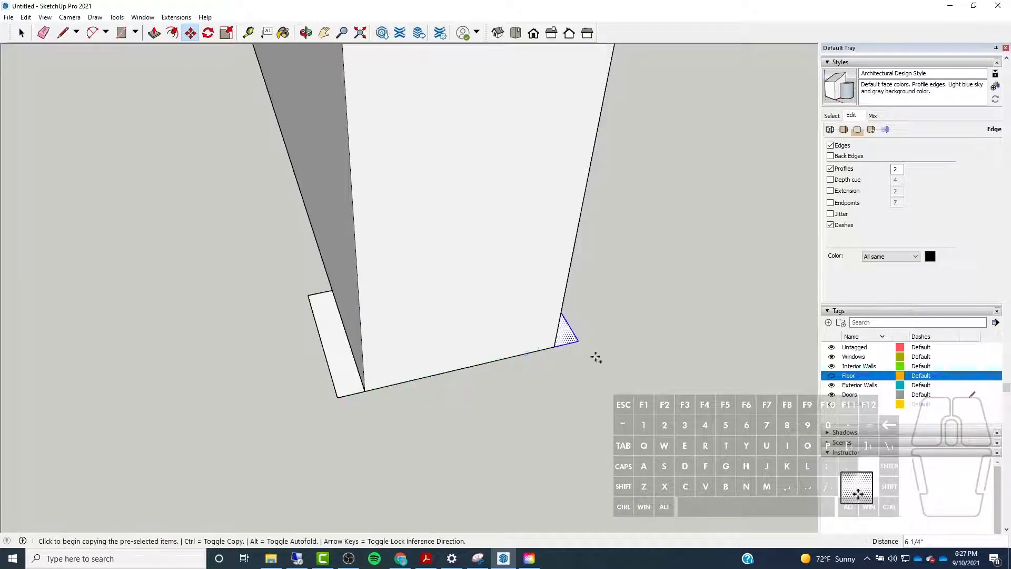
pyautogui.moveTo(595, 357); pyautogui.dragTo(538, 419, button='middle')
pyautogui.moveTo(485, 377); pyautogui.dragTo(297, 236, button='middle')
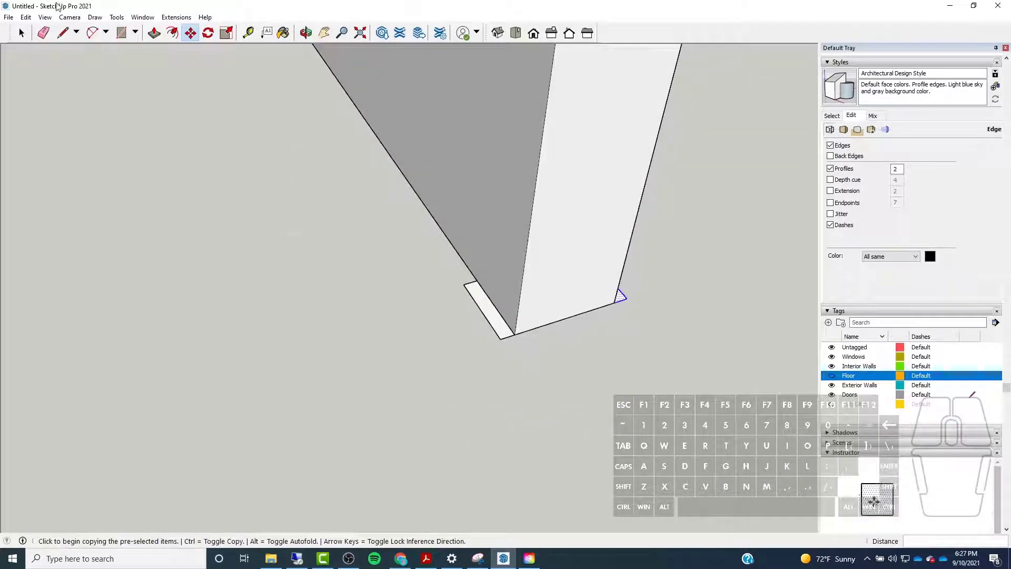
# Select the trim profiles on both sides of the wall end and make them one group
pyautogui.click(64, 33)
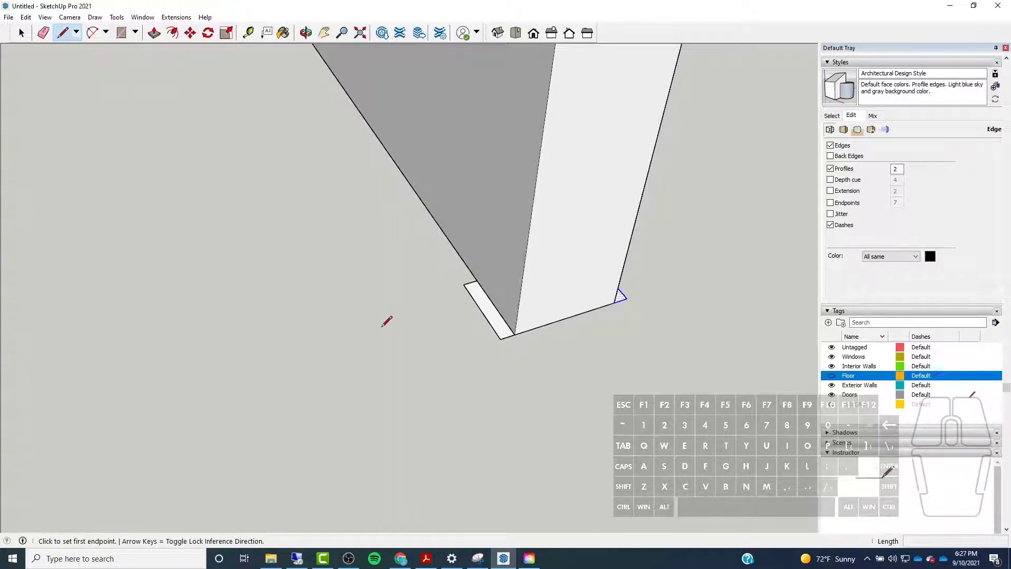
pyautogui.scroll(-4, 382, 326)
pyautogui.moveTo(484, 248)
pyautogui.mouseDown(button='middle')
pyautogui.moveTo(637, 262)
pyautogui.moveTo(561, 262)
pyautogui.mouseUp(button='middle')
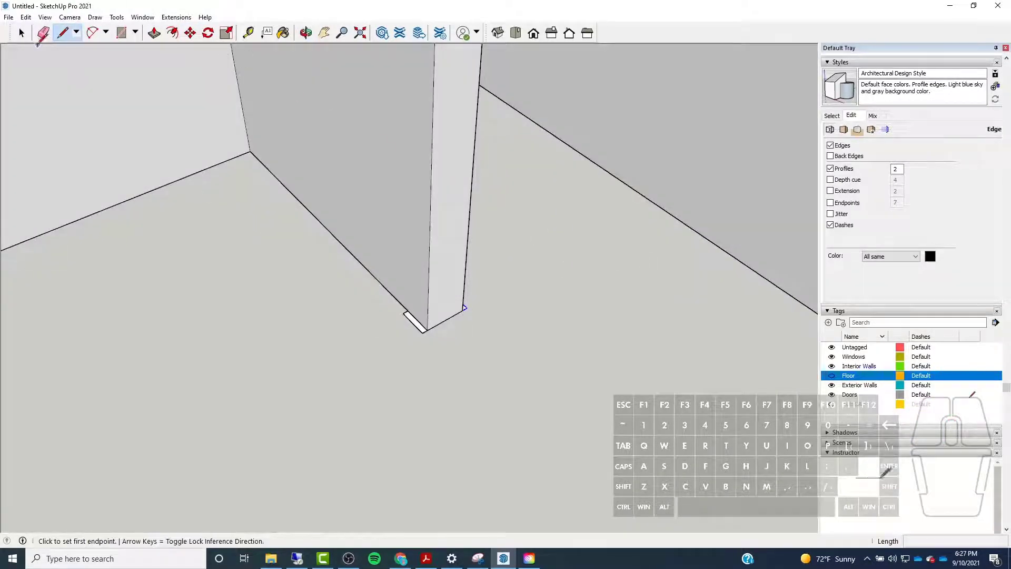
pyautogui.click(22, 33)
pyautogui.moveTo(316, 388); pyautogui.dragTo(522, 256)
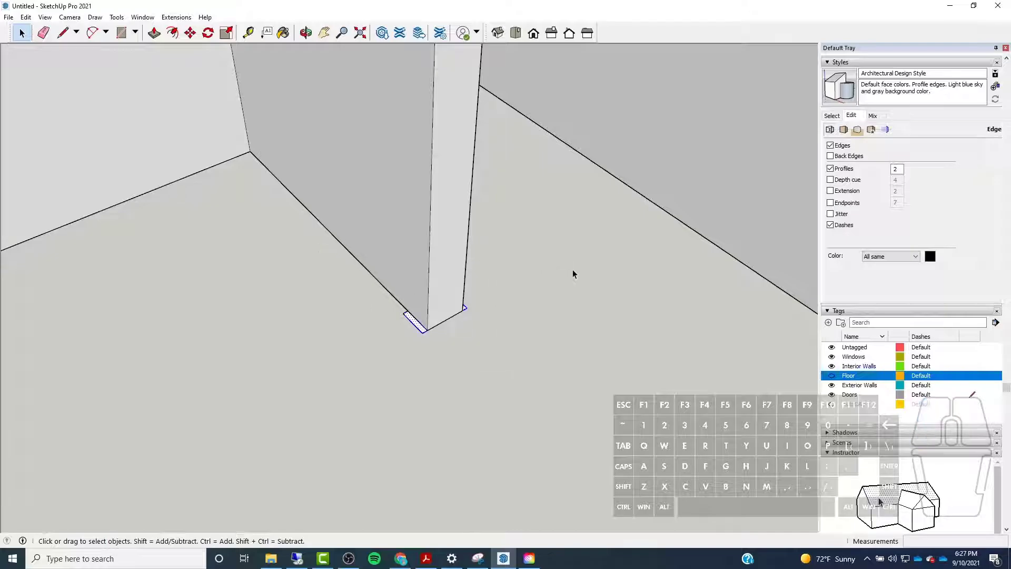
pyautogui.moveTo(573, 274); pyautogui.dragTo(229, 337, button='middle')
pyautogui.moveTo(234, 419); pyautogui.dragTo(482, 250)
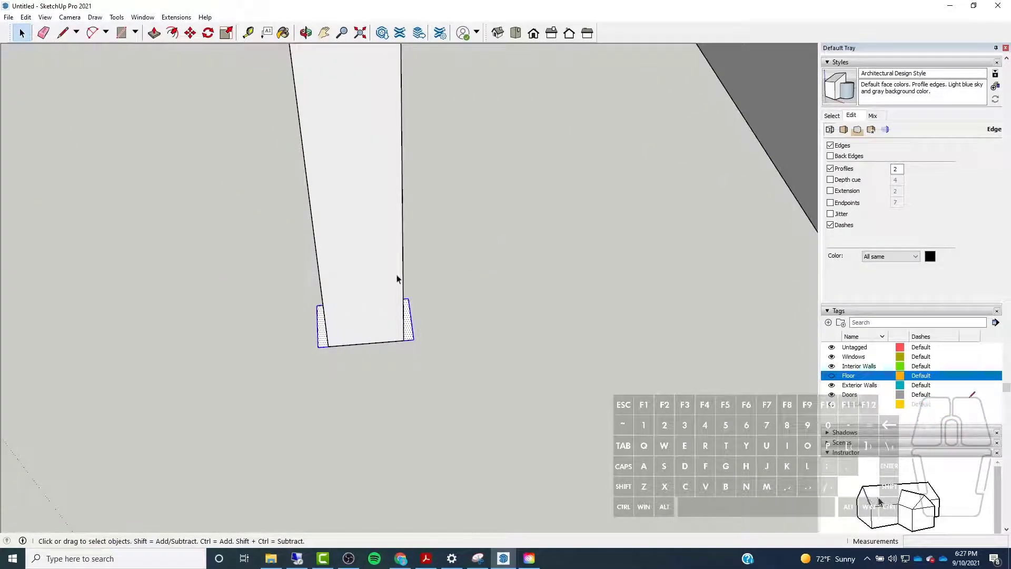
pyautogui.moveTo(397, 278); pyautogui.dragTo(289, 331, button='middle')
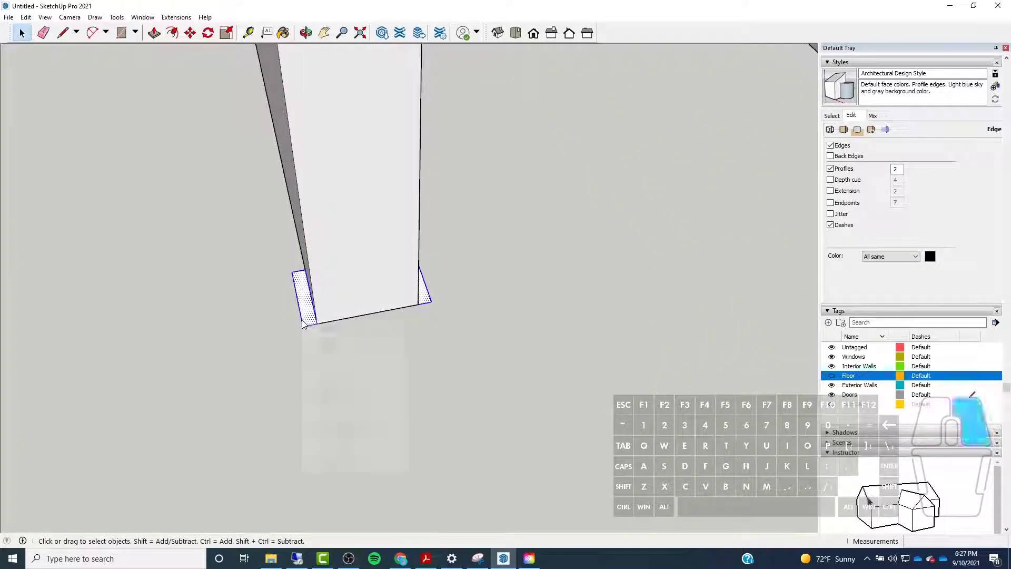
pyautogui.click(342, 412)
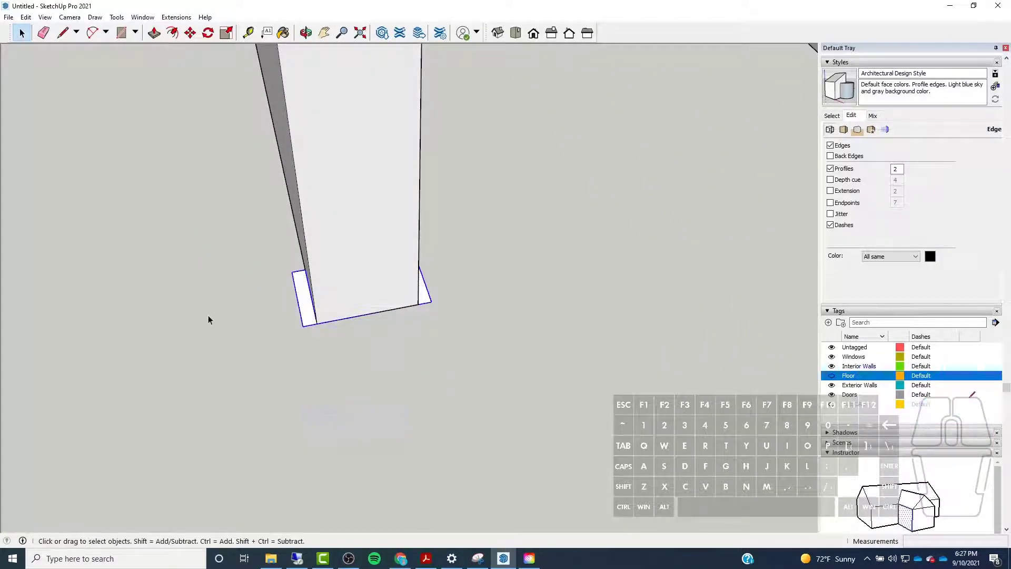
# Open the trim profile group to check that it holds both profiles, and close it again
pyautogui.scroll(-2, 208, 318)
pyautogui.scroll(3, 208, 318)
pyautogui.moveTo(210, 319); pyautogui.dragTo(365, 349, button='middle')
pyautogui.doubleClick(349, 342)
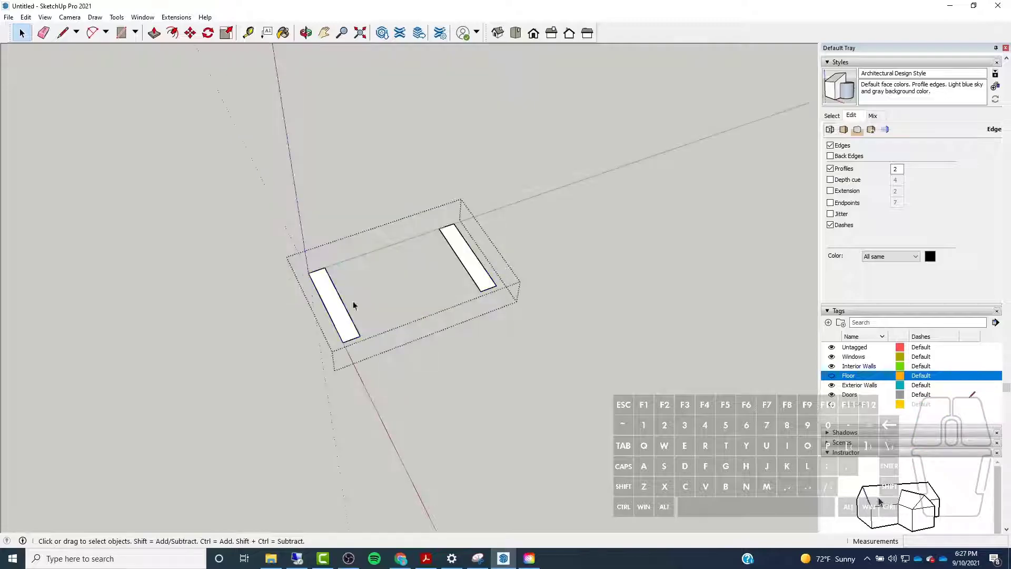
pyautogui.moveTo(415, 299); pyautogui.dragTo(505, 261, button='middle')
pyautogui.click(535, 361)
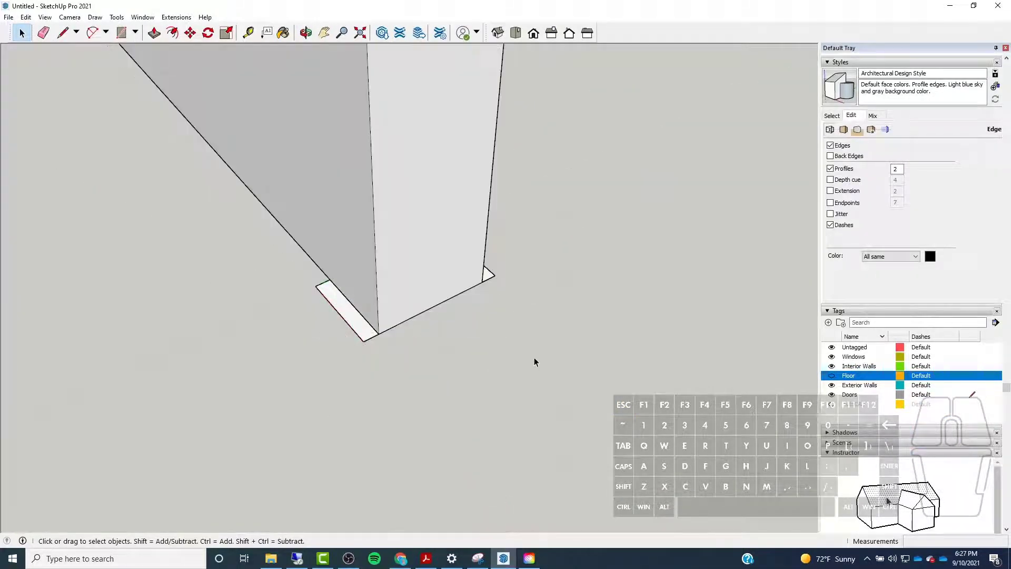
# Trace the double-door opening with lines: 7' up the jamb, across the header and 7' down the opposite jamb
pyautogui.scroll(-2, 344, 312)
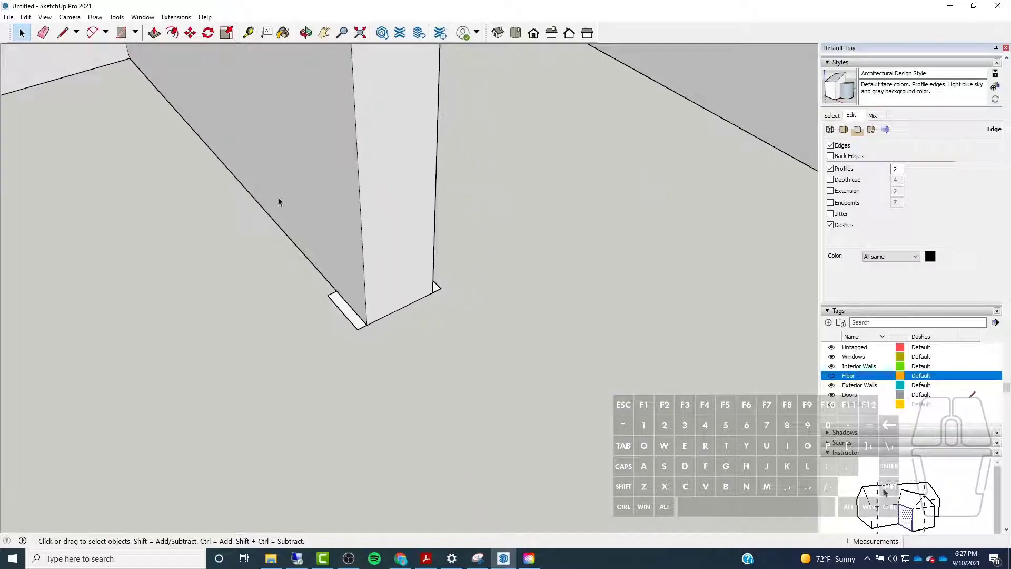
pyautogui.click(76, 32)
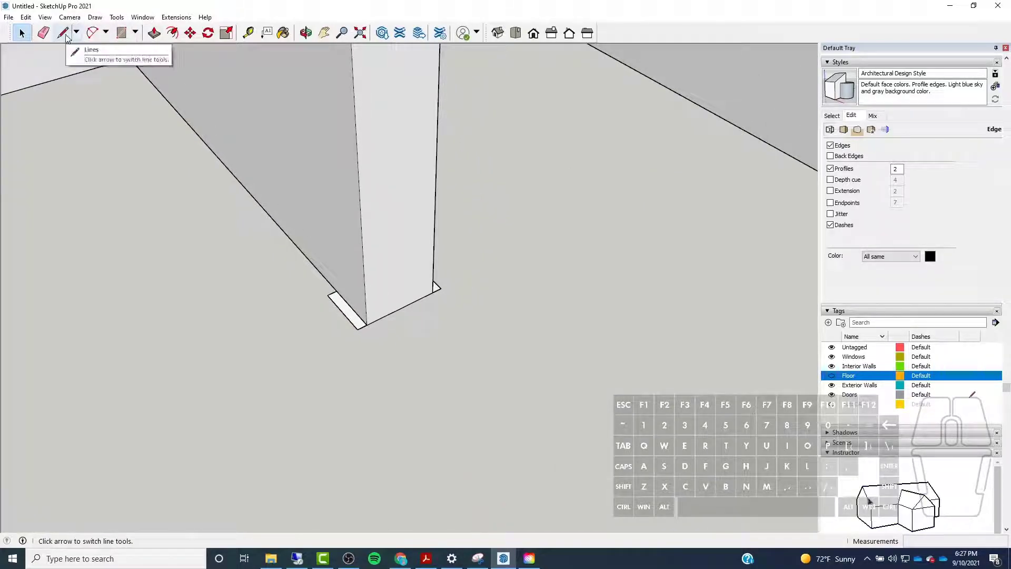
pyautogui.click(98, 51)
pyautogui.moveTo(414, 301); pyautogui.dragTo(394, 332, button='middle')
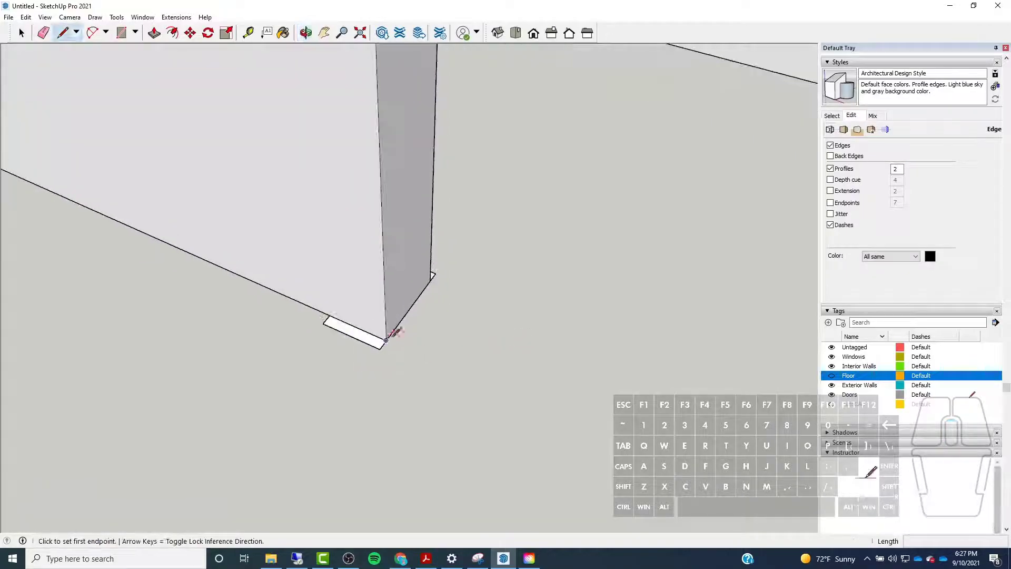
pyautogui.click(387, 338)
pyautogui.moveTo(375, 463); pyautogui.dragTo(378, 426, button='middle')
pyautogui.moveTo(368, 290); pyautogui.dragTo(444, 282, button='middle')
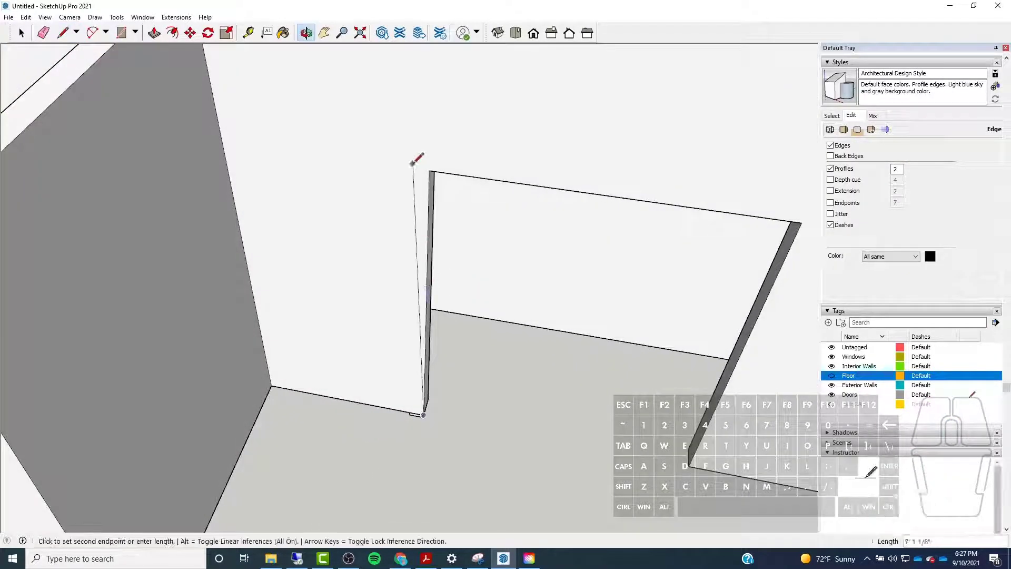
pyautogui.moveTo(413, 158); pyautogui.dragTo(400, 180, button='middle')
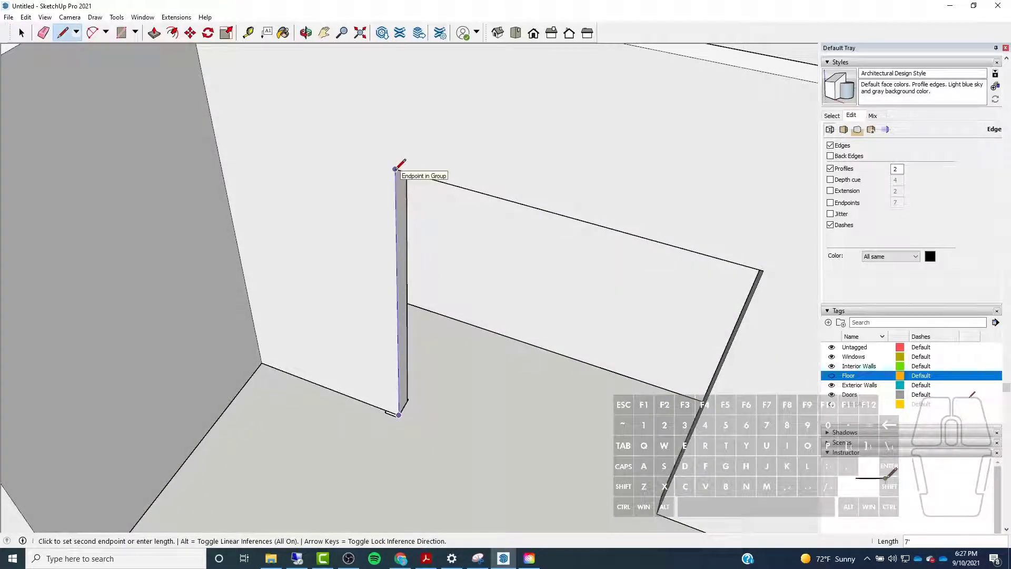
pyautogui.click(396, 169)
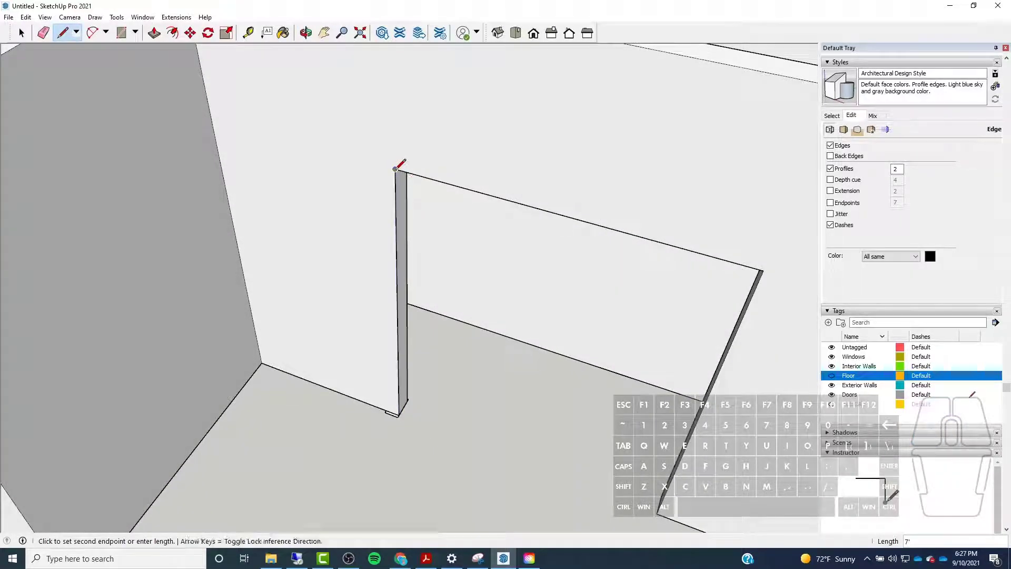
pyautogui.click(763, 270)
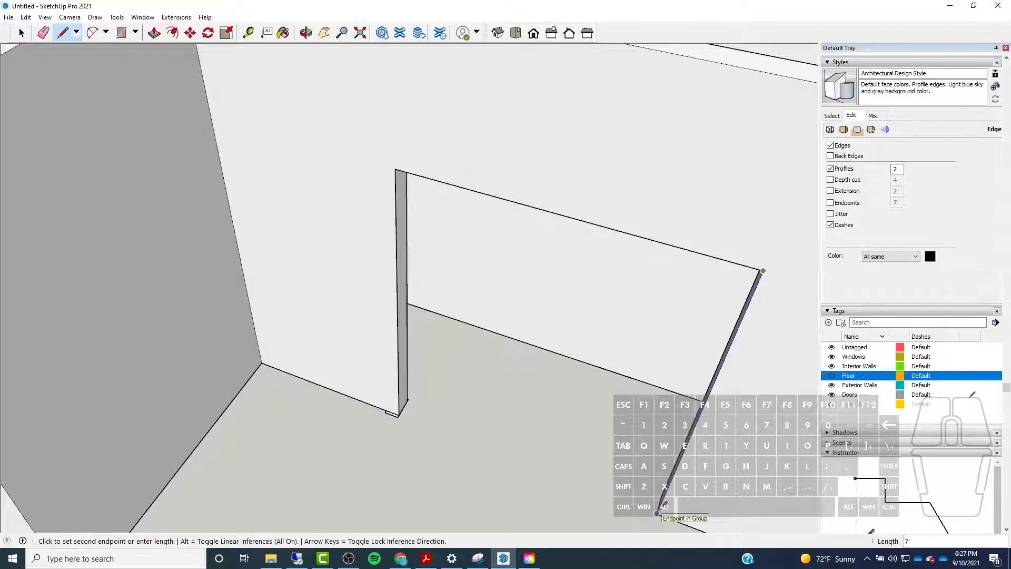
pyautogui.click(656, 514)
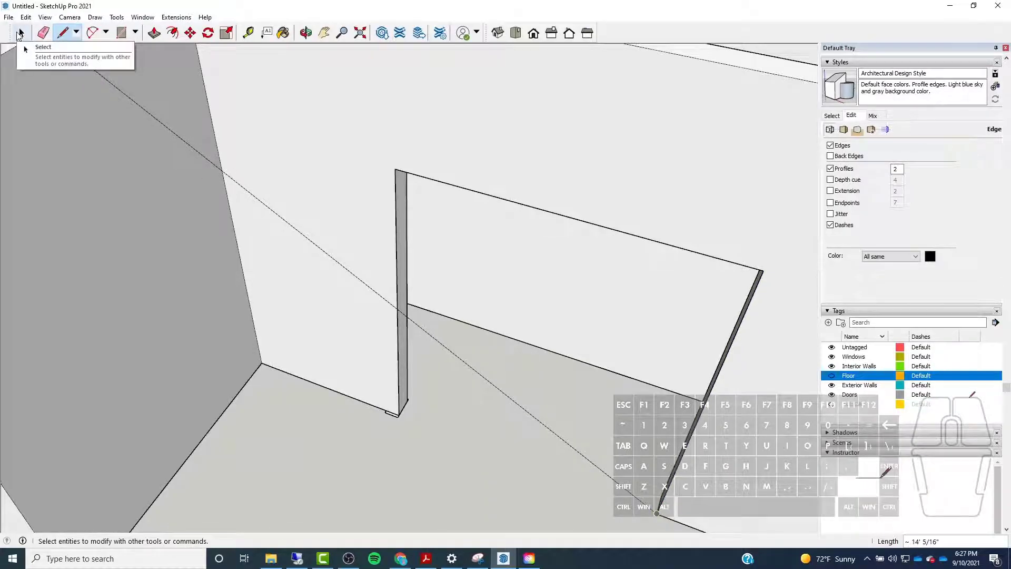
pyautogui.click(21, 34)
# Hide the Interior Walls tag so only the traced path and profiles remain at the double-door opening
pyautogui.moveTo(466, 280); pyautogui.dragTo(365, 291, button='middle')
pyautogui.scroll(-2, 332, 291)
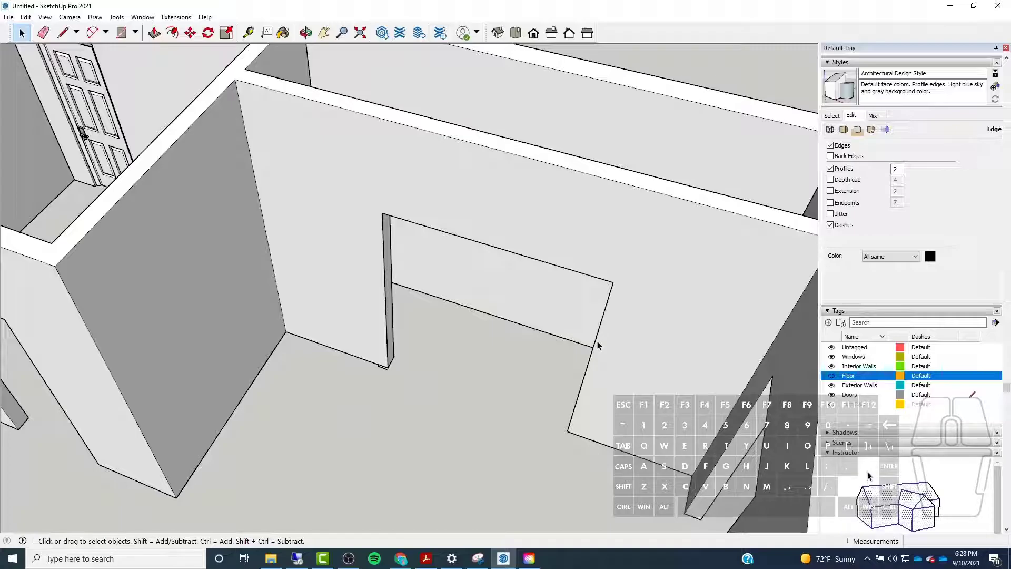
pyautogui.click(831, 367)
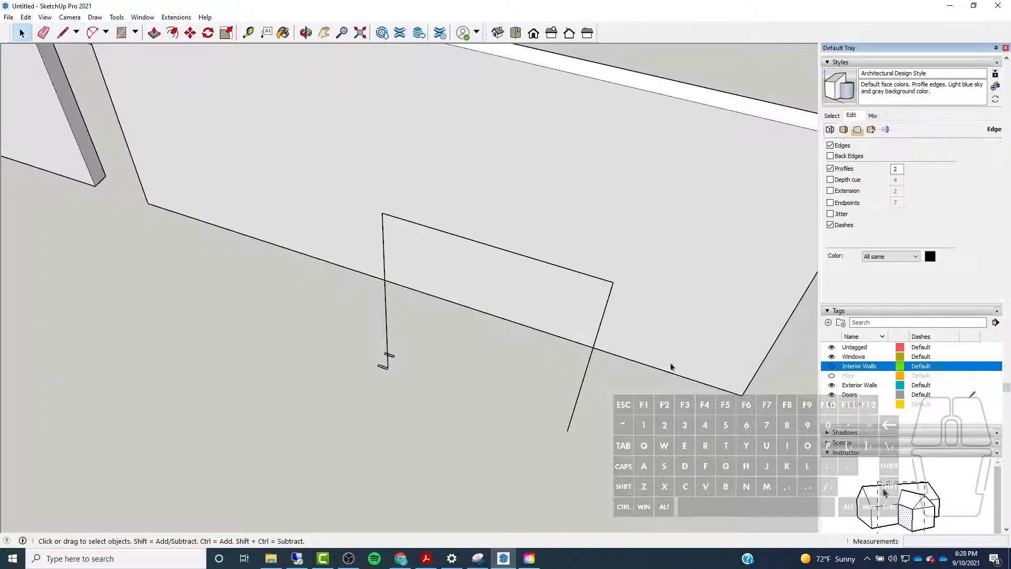
pyautogui.moveTo(670, 367); pyautogui.dragTo(367, 272, button='middle')
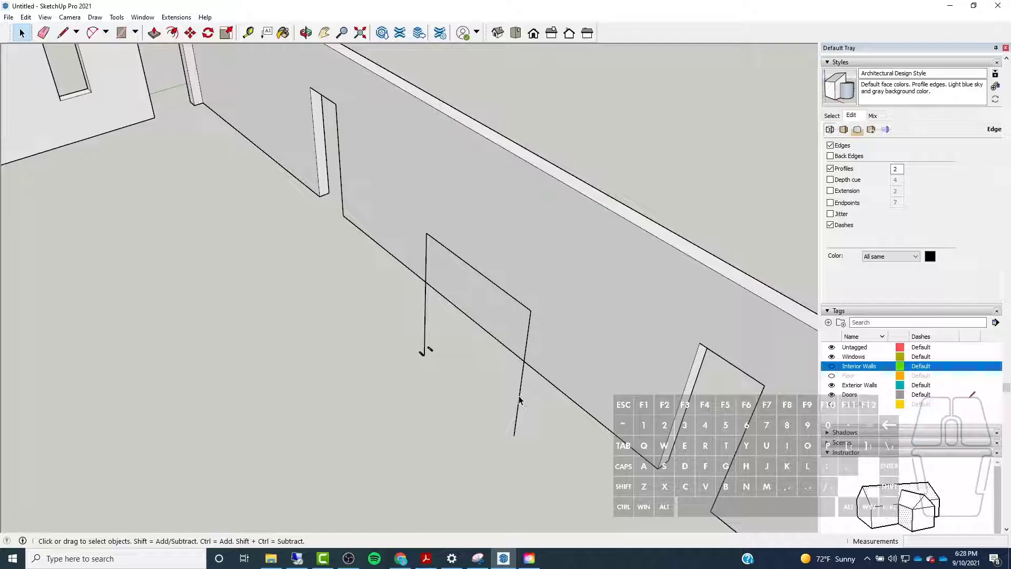
pyautogui.press('ctrl')
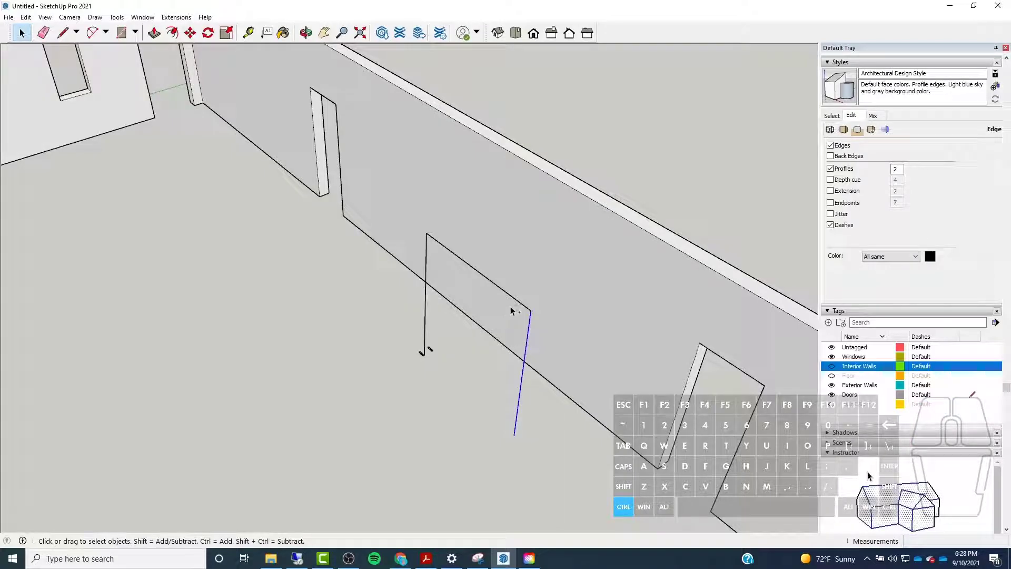
pyautogui.keyDown('ctrl'); pyautogui.click(514, 299); pyautogui.keyUp('ctrl')
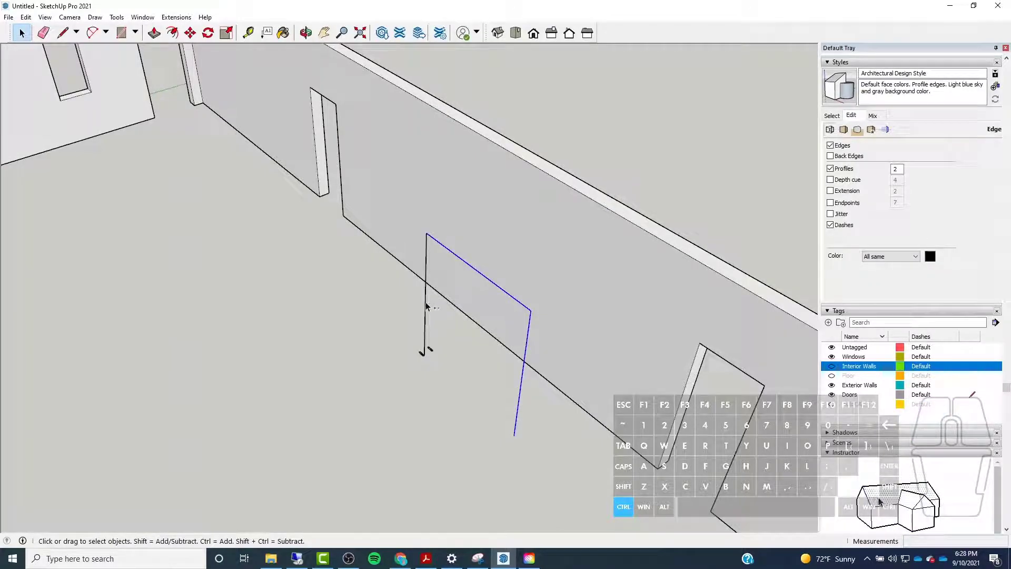
pyautogui.scroll(5, 421, 333)
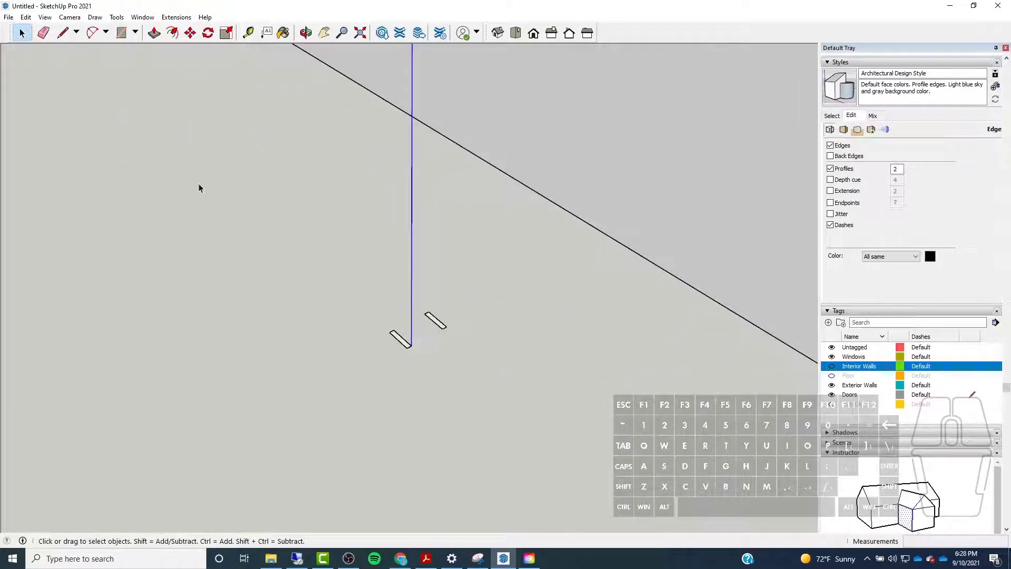
pyautogui.click(116, 17)
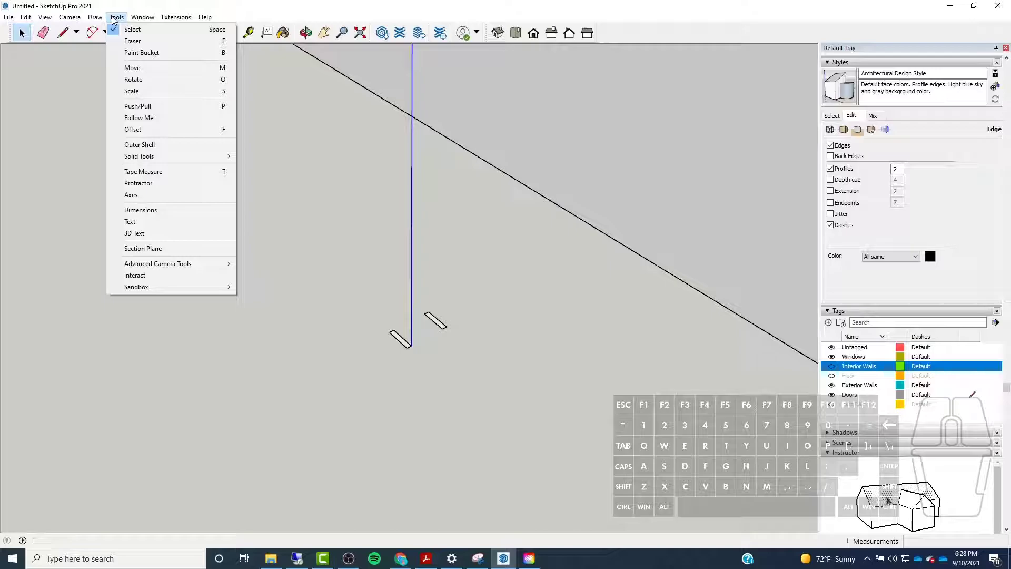
pyautogui.click(138, 120)
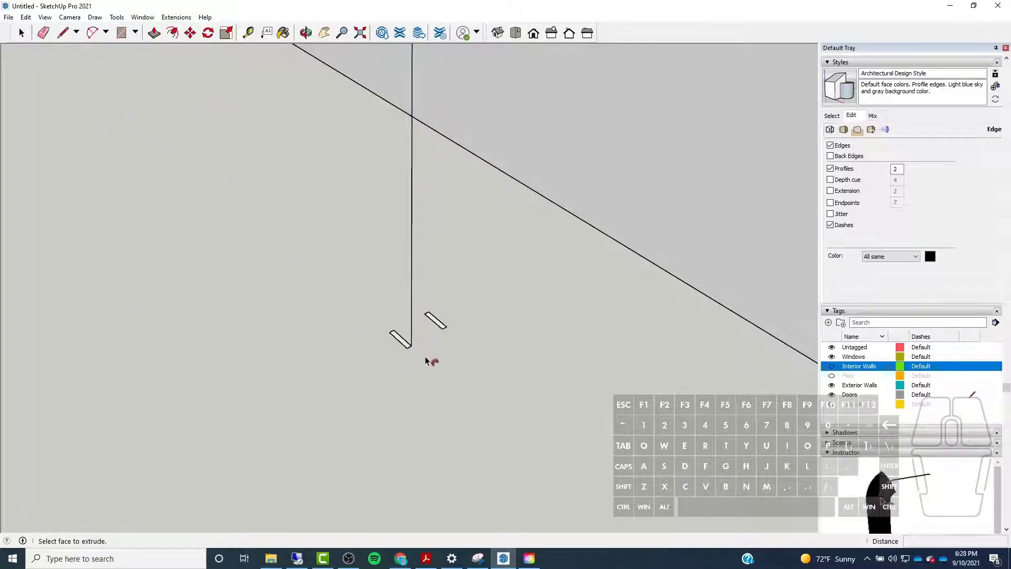
pyautogui.scroll(2, 404, 340)
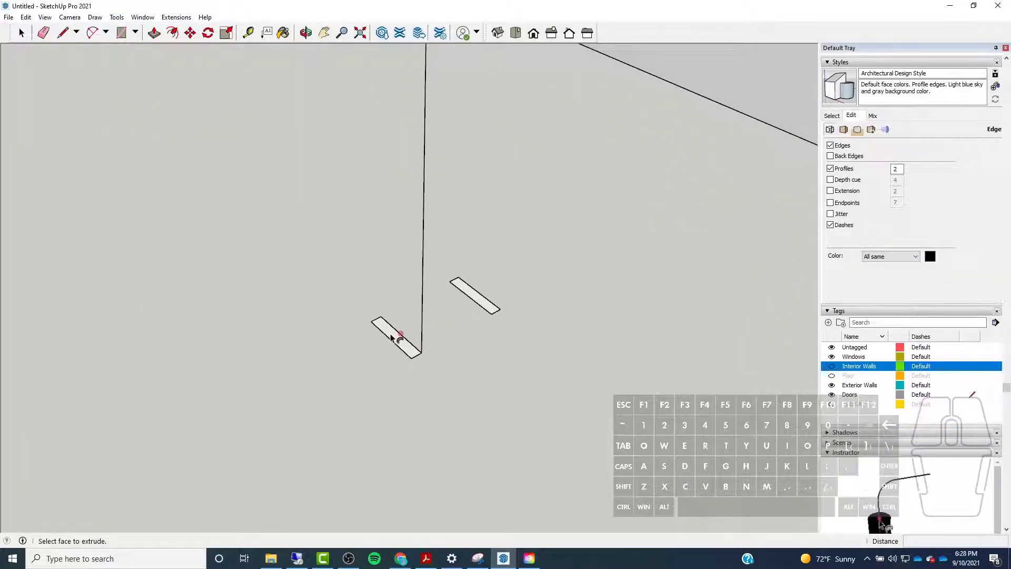
pyautogui.scroll(-3, 380, 330)
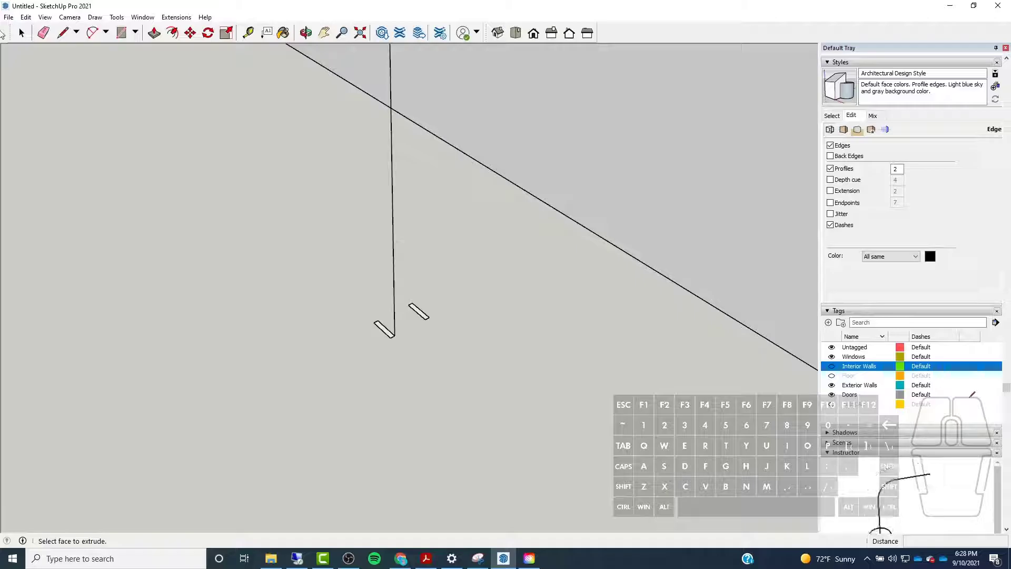
pyautogui.click(21, 33)
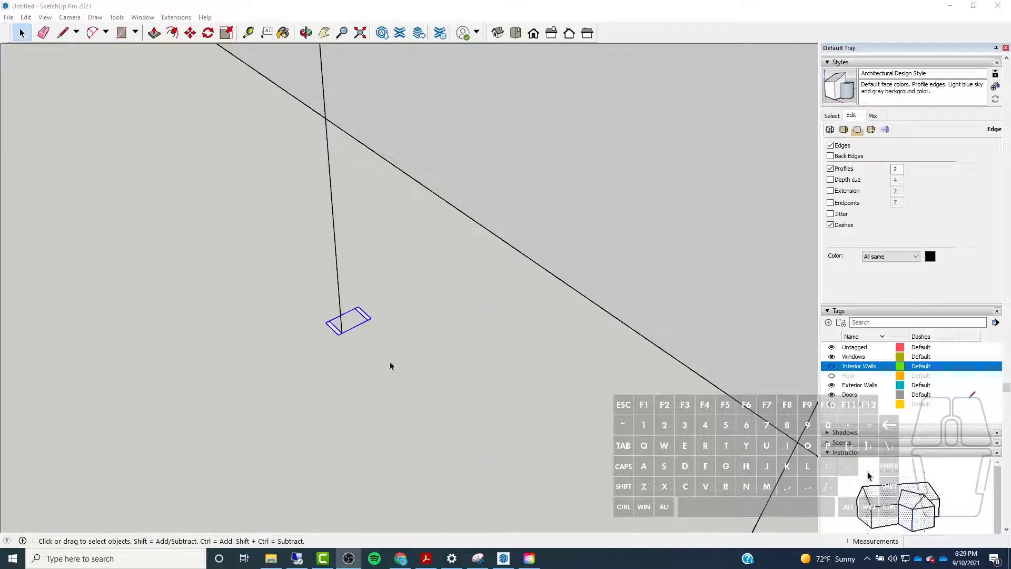
# Explode the trim profile group and delete the profile that is not attached to the traced opening path
pyautogui.scroll(3, 331, 329)
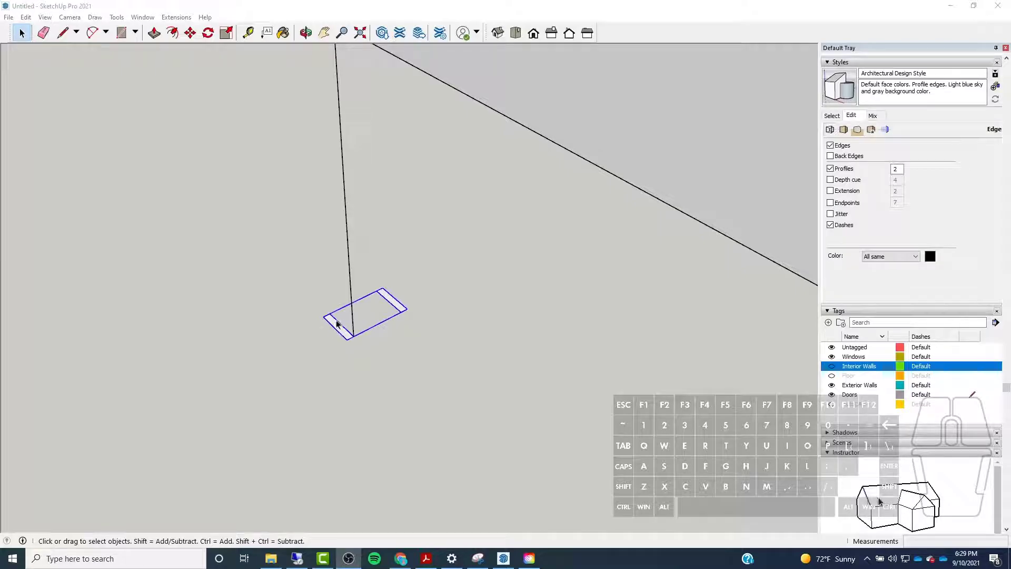
pyautogui.rightClick(337, 323)
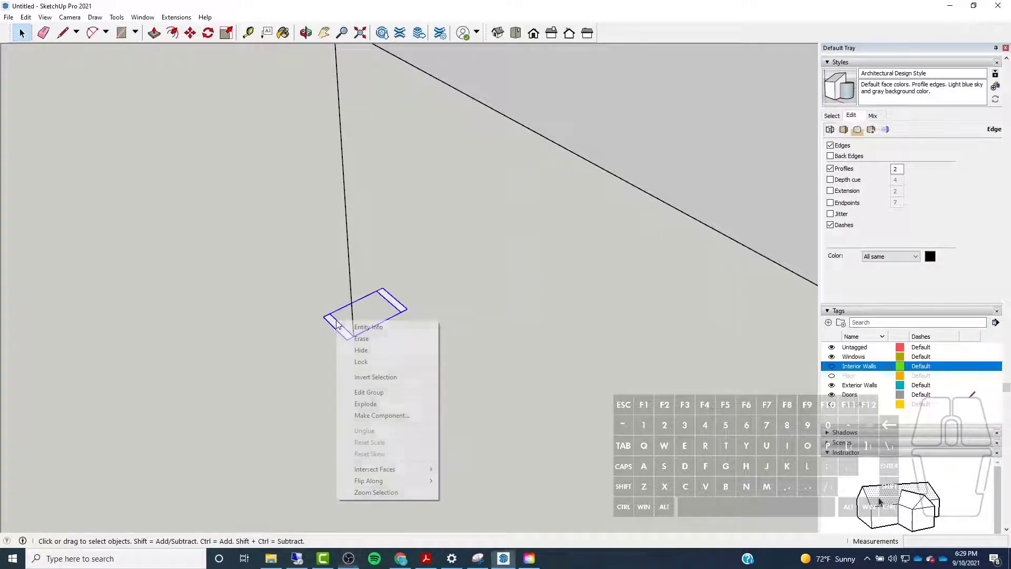
pyautogui.click(362, 404)
pyautogui.moveTo(371, 268); pyautogui.dragTo(448, 370)
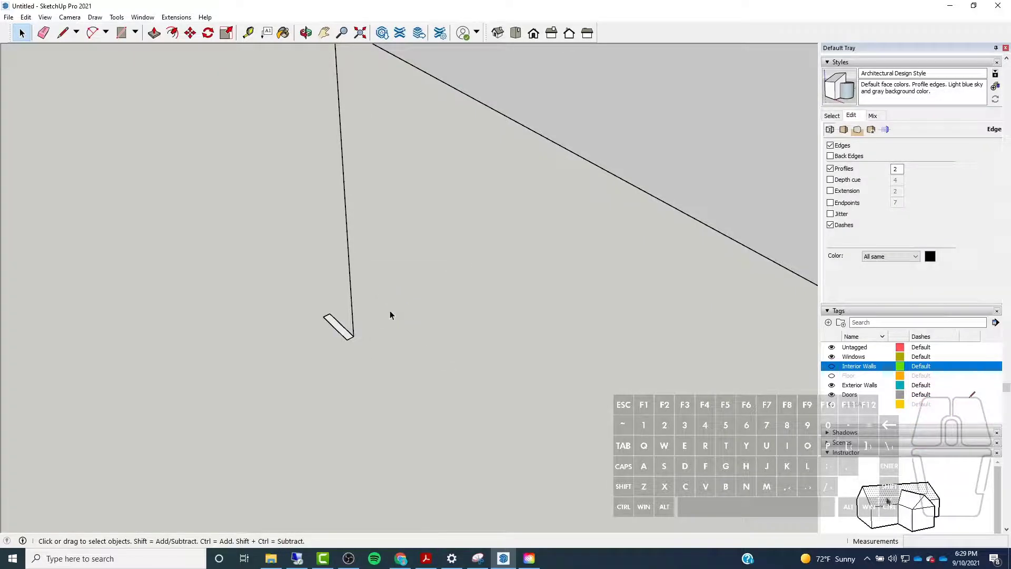
# Extrude the remaining trim profile with Follow Me along the three traced edges of the double-door opening
pyautogui.scroll(-5, 389, 316)
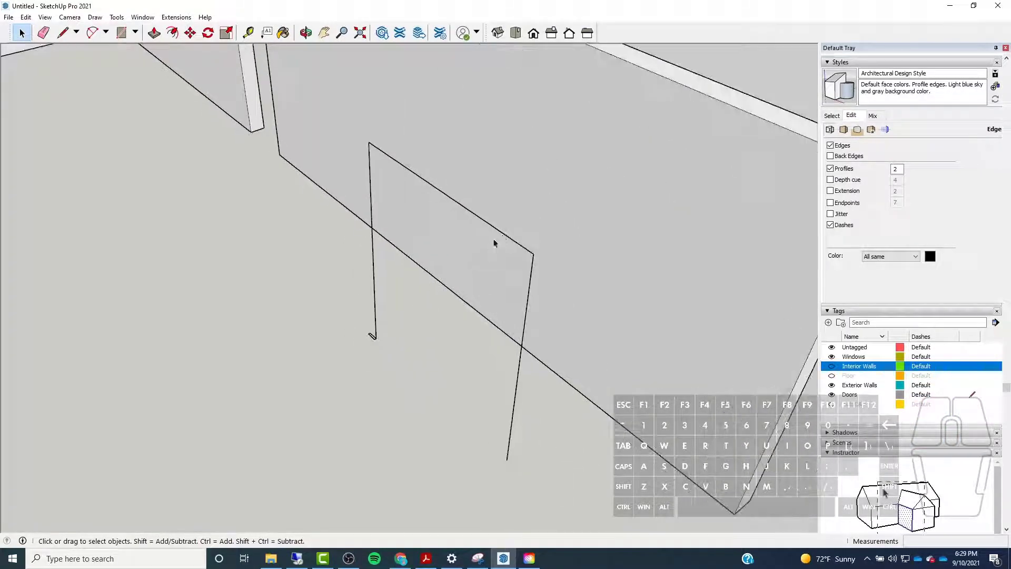
pyautogui.keyDown('ctrl'); pyautogui.click(529, 289); pyautogui.keyUp('ctrl')
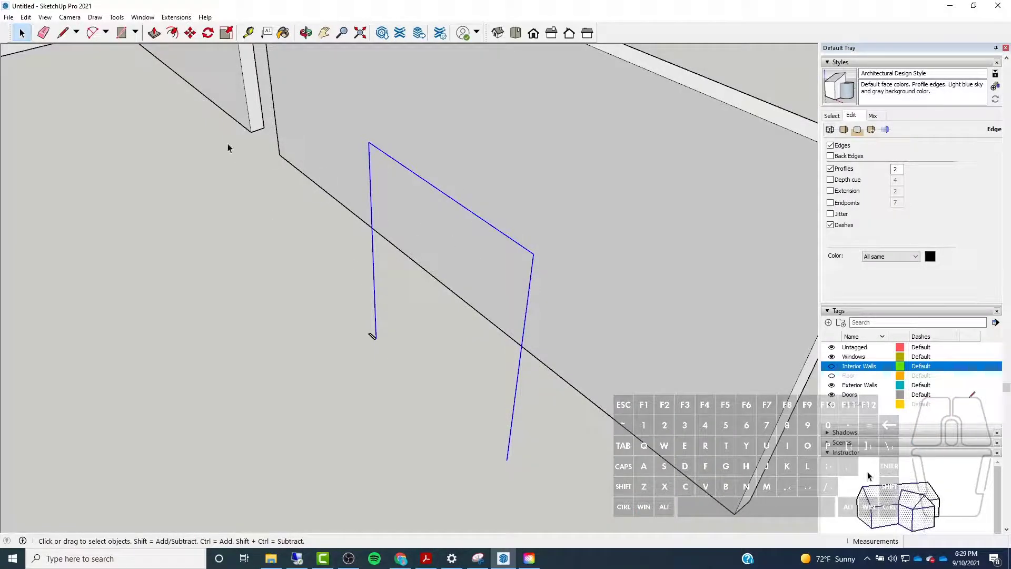
pyautogui.click(116, 17)
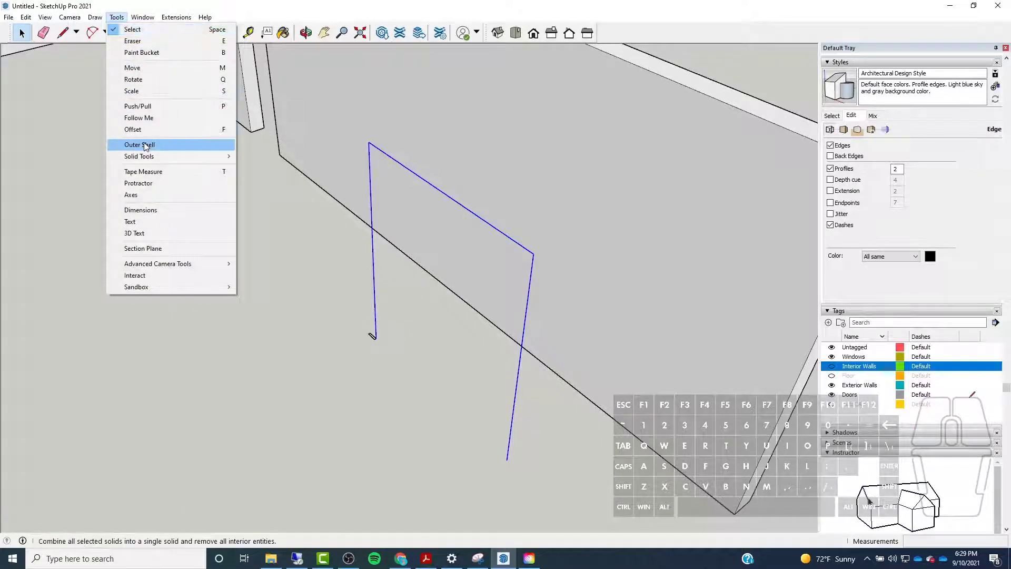
pyautogui.click(139, 118)
pyautogui.scroll(5, 371, 340)
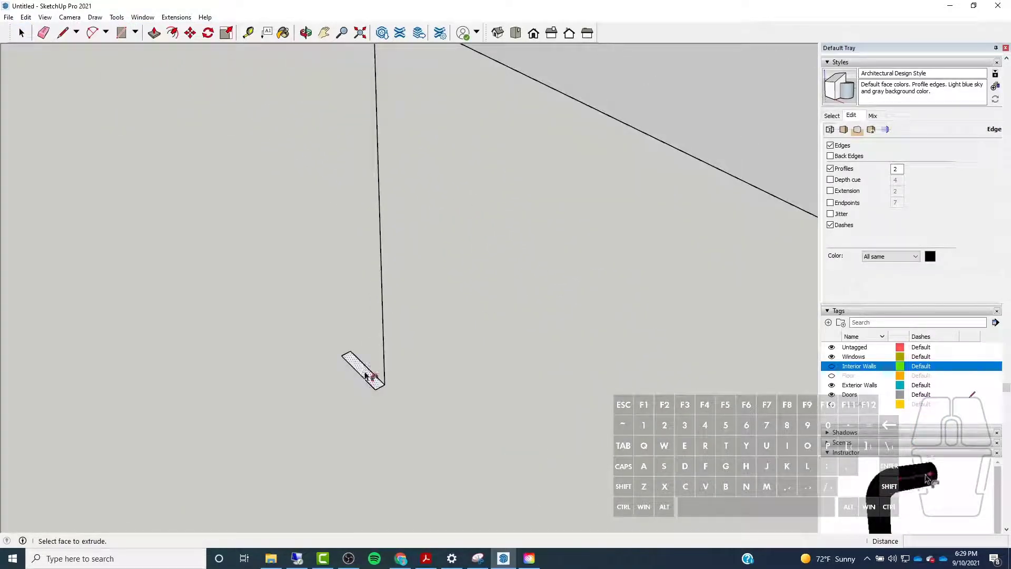
pyautogui.click(366, 376)
pyautogui.scroll(-7, 340, 372)
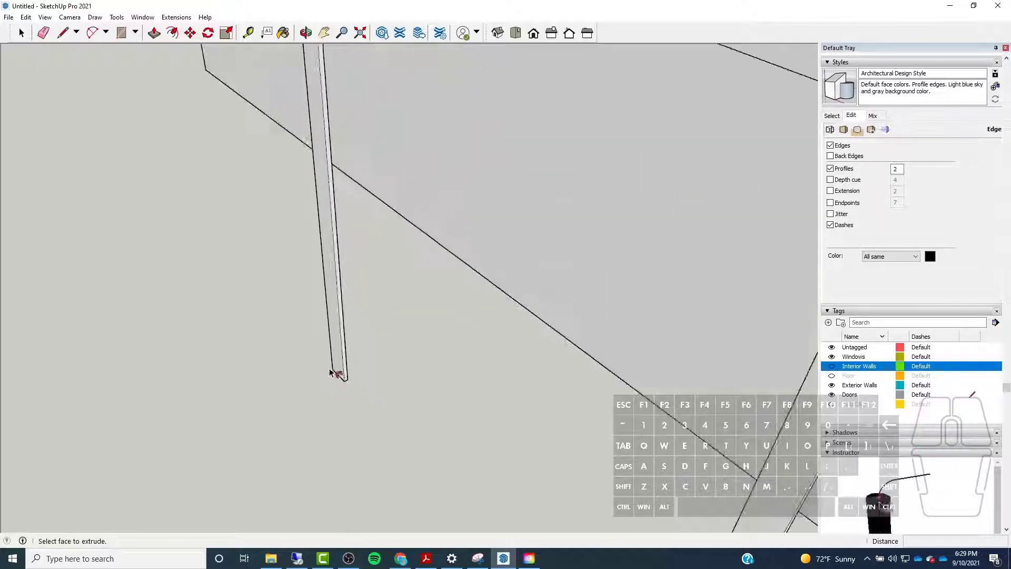
pyautogui.moveTo(335, 363)
pyautogui.mouseDown(button='middle')
pyautogui.moveTo(559, 300)
pyautogui.moveTo(532, 156)
pyautogui.moveTo(481, 307)
pyautogui.moveTo(334, 368)
pyautogui.mouseUp(button='middle')
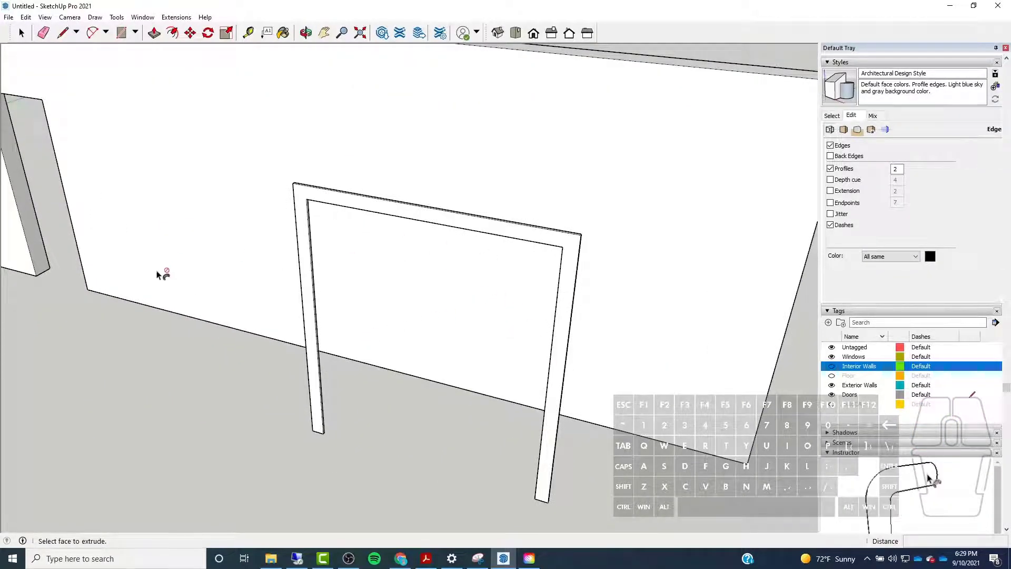
pyautogui.moveTo(599, 429); pyautogui.dragTo(463, 349, button='middle')
pyautogui.press('space')
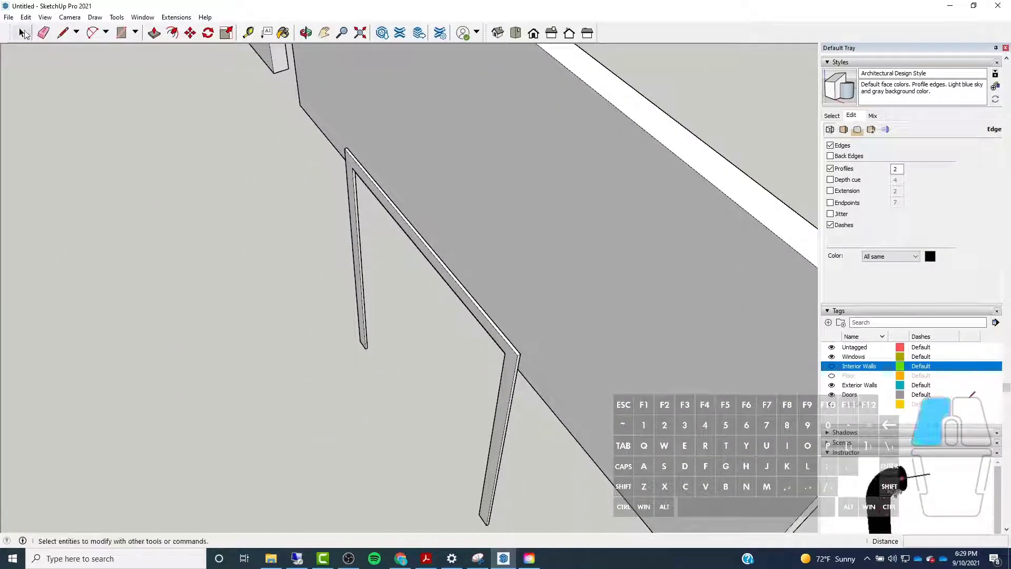
# Select the whole extruded door trim and make it a group
pyautogui.moveTo(126, 125); pyautogui.dragTo(451, 244, button='middle')
pyautogui.scroll(3, 375, 298)
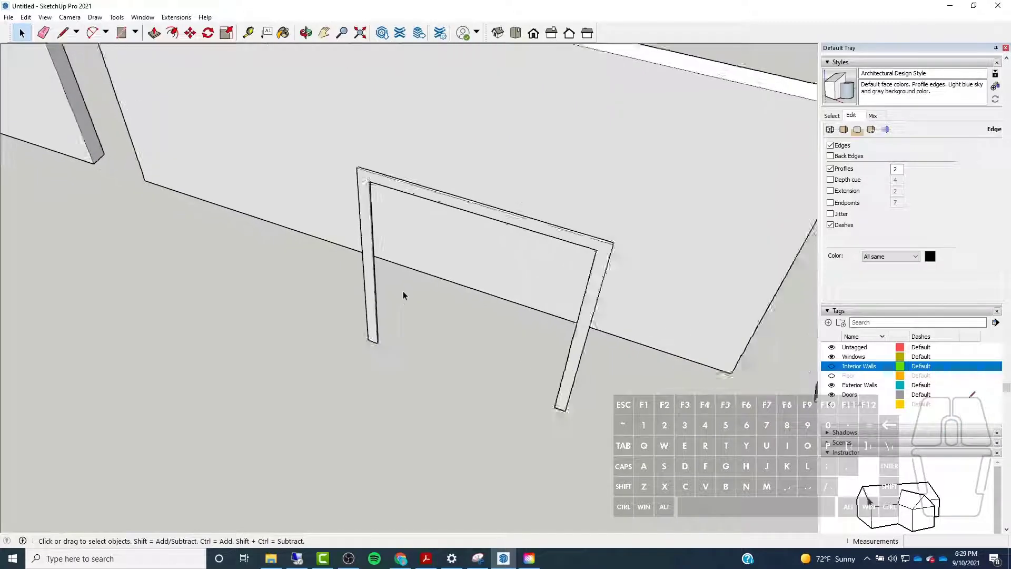
pyautogui.click(368, 298)
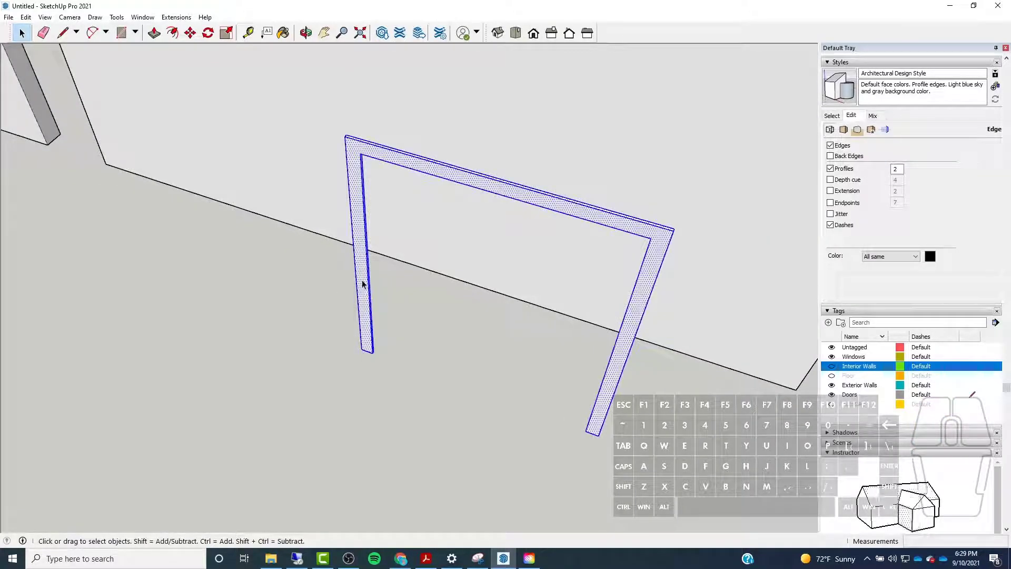
pyautogui.scroll(3, 363, 284)
pyautogui.rightClick(363, 282)
pyautogui.click(399, 371)
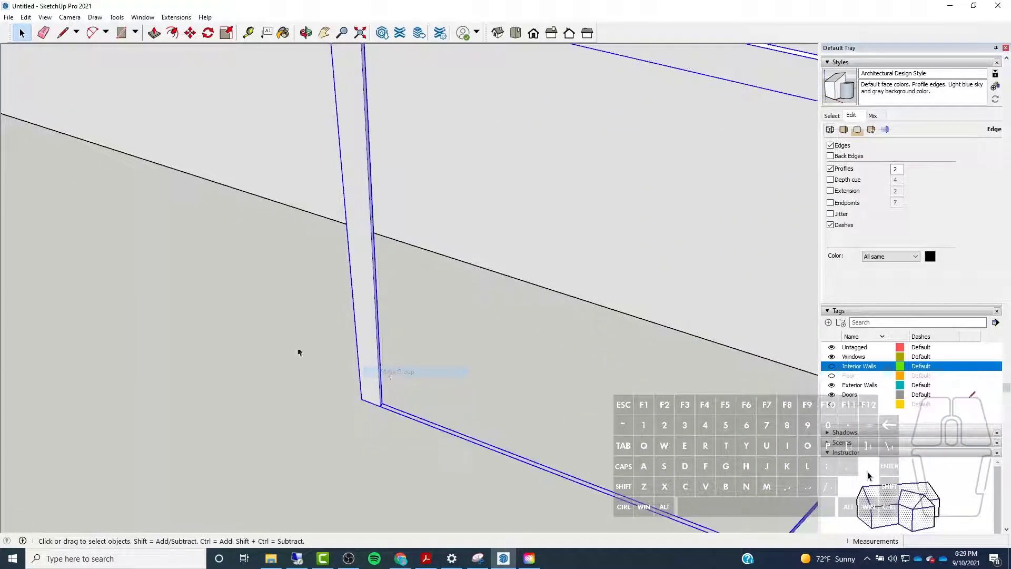
# Show the Interior Walls tag and copy the trim group from the wall end's near corner to the opposite face of the wall
pyautogui.scroll(-4, 299, 352)
pyautogui.moveTo(452, 293); pyautogui.dragTo(403, 304, button='middle')
pyautogui.scroll(4, 402, 303)
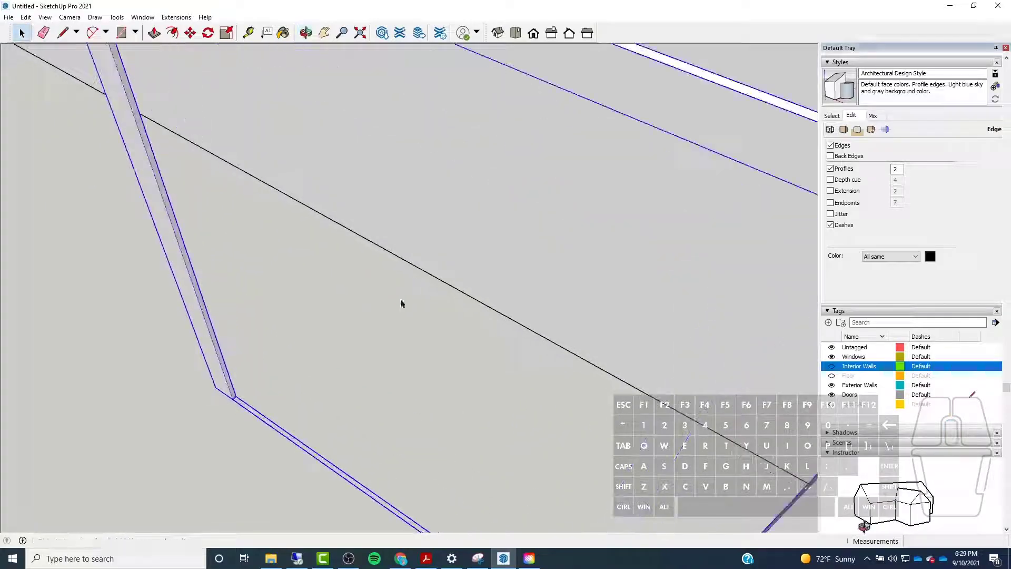
pyautogui.click(830, 368)
pyautogui.moveTo(359, 276); pyautogui.dragTo(317, 290, button='middle')
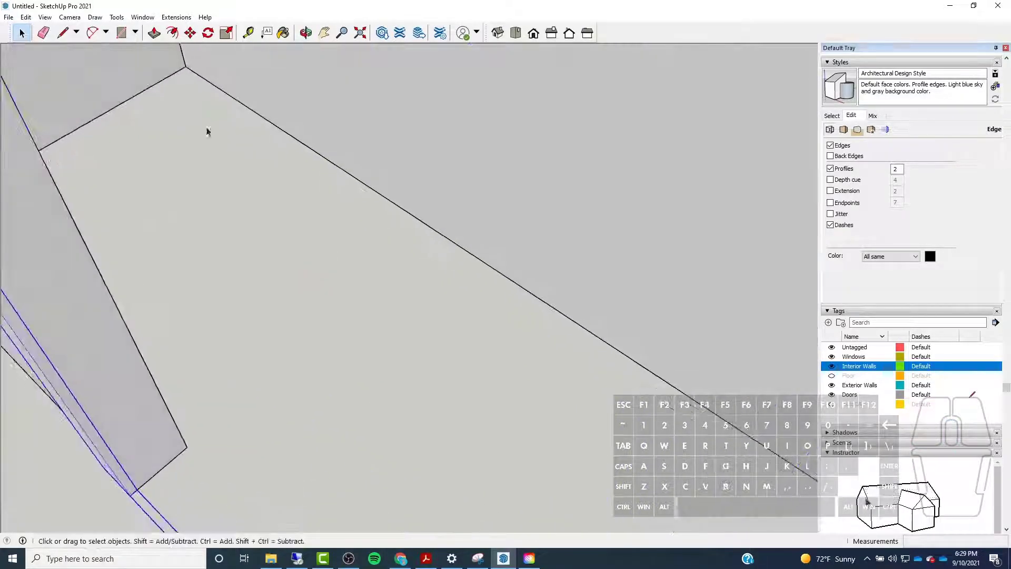
pyautogui.click(195, 32)
pyautogui.scroll(-3, 364, 185)
pyautogui.scroll(5, 253, 335)
pyautogui.press('ctrl')
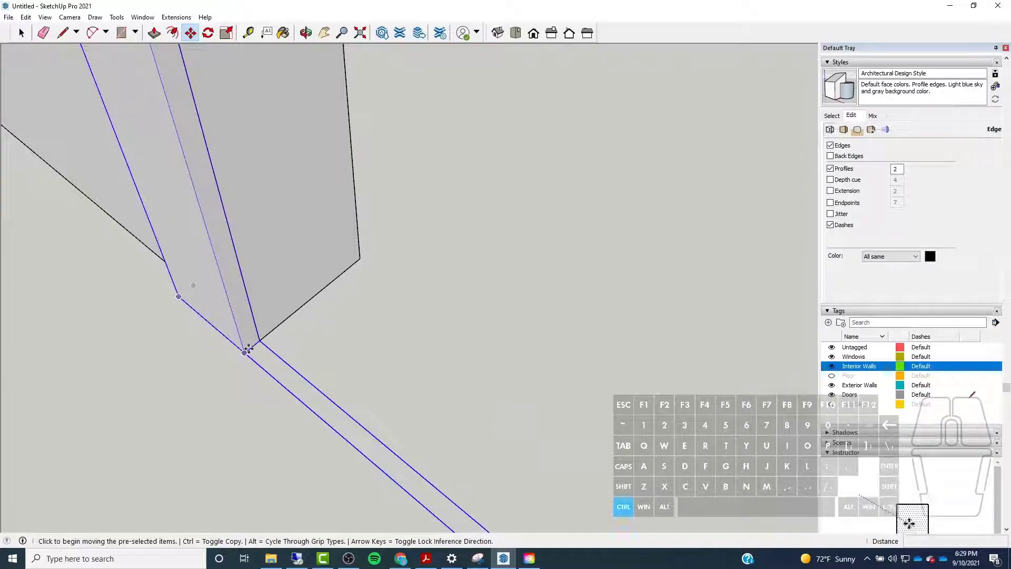
pyautogui.click(248, 349)
pyautogui.click(361, 254)
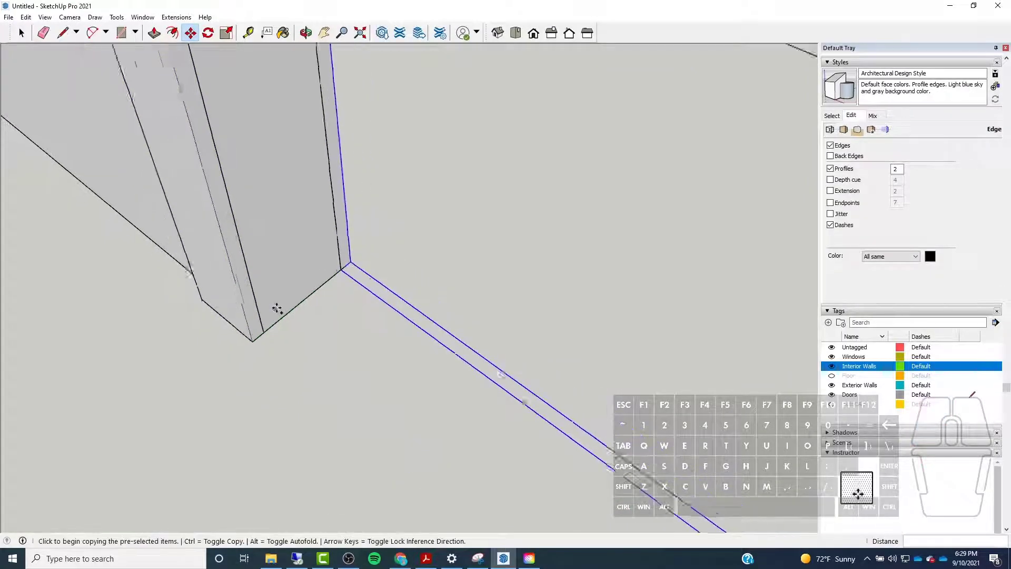
# Draw a 1 3/4" line along the base of the double-door jamb, starting at the trim's inner corner
pyautogui.moveTo(277, 309); pyautogui.dragTo(451, 219, button='middle')
pyautogui.scroll(-3, 452, 219)
pyautogui.scroll(4, 388, 230)
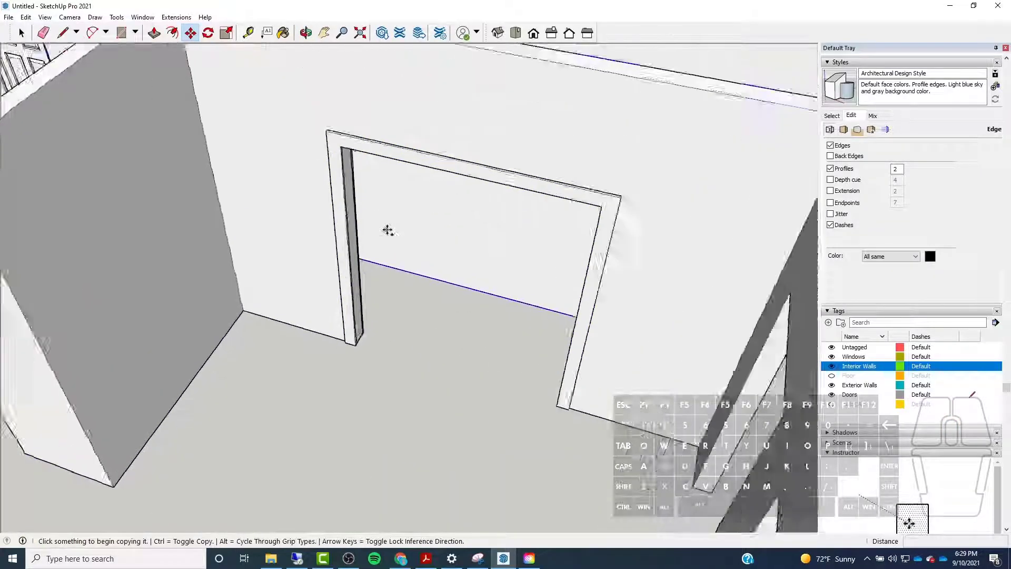
pyautogui.scroll(3, 388, 230)
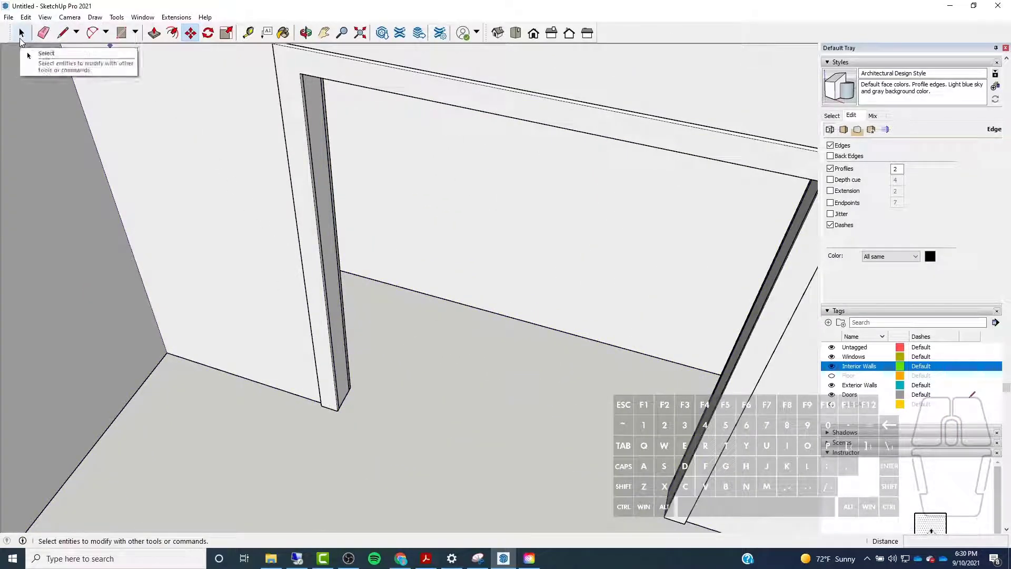
pyautogui.scroll(-2, 386, 353)
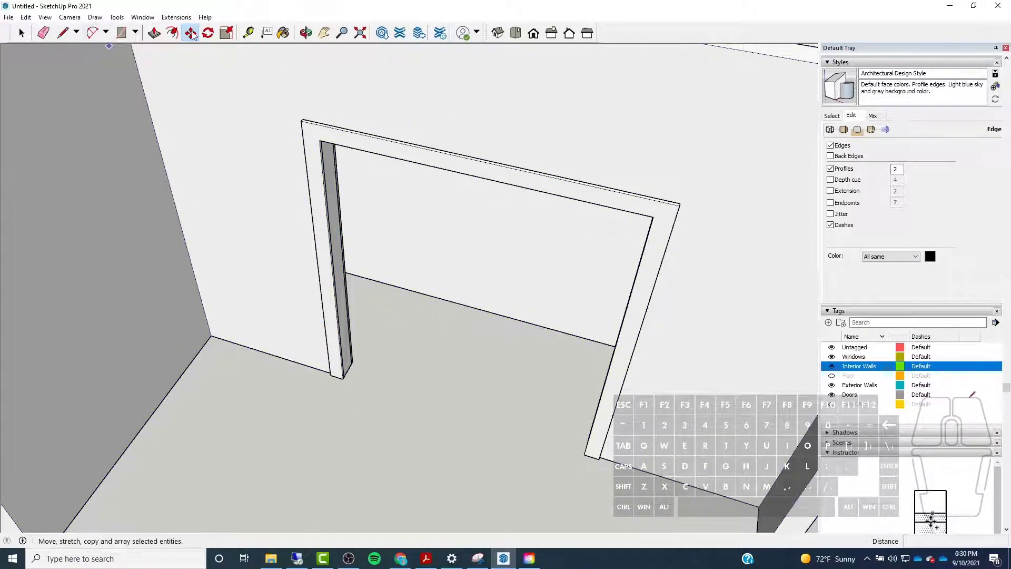
pyautogui.click(121, 40)
pyautogui.scroll(6, 348, 374)
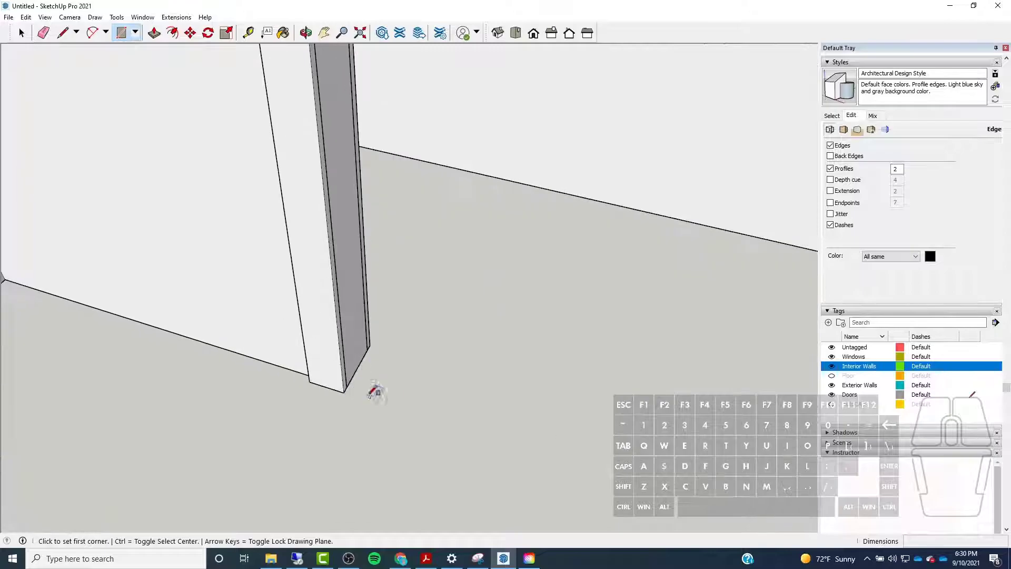
pyautogui.click(62, 33)
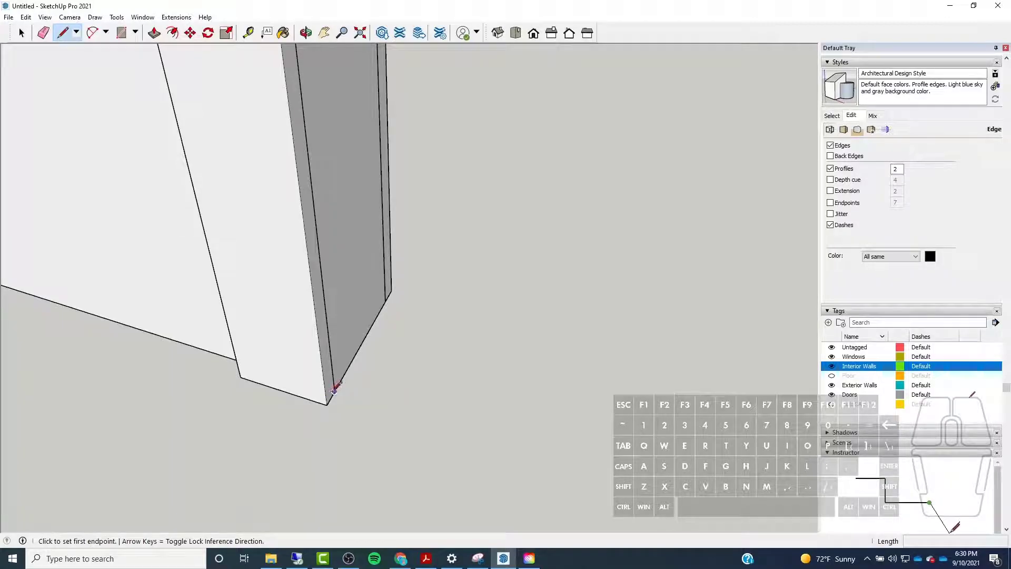
pyautogui.click(334, 391)
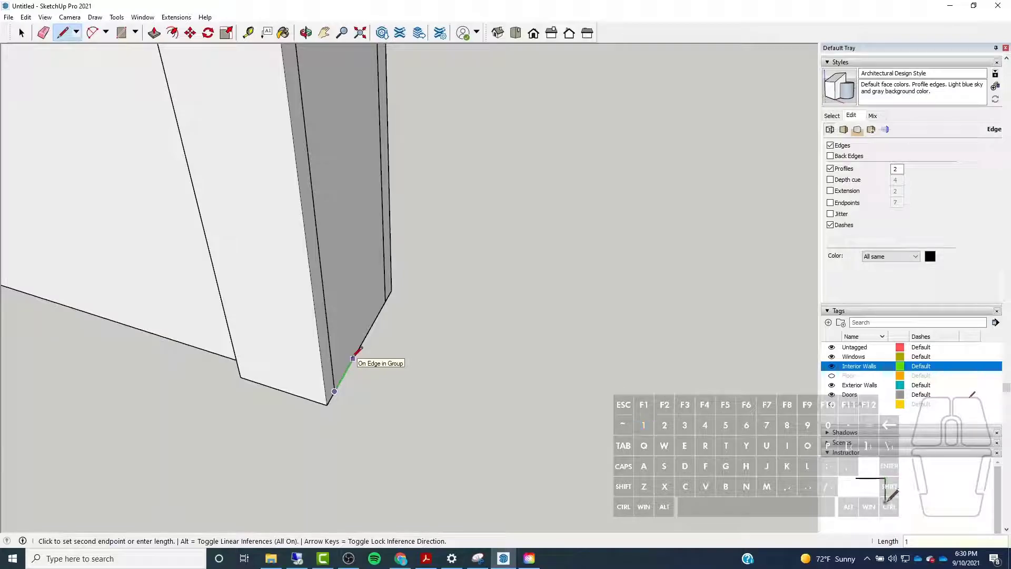
pyautogui.write('3/4"')
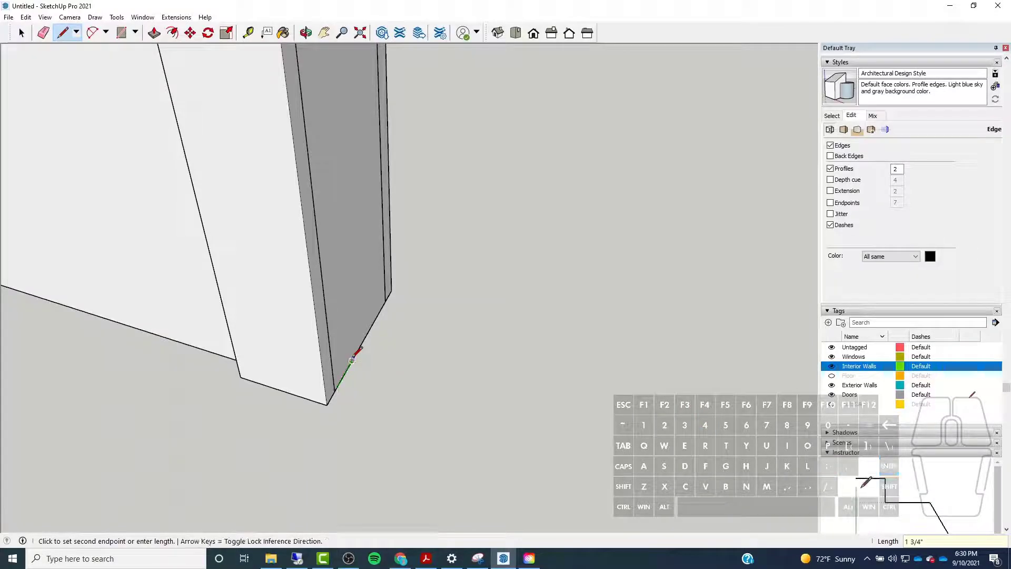
# Complete the door footprint with lines about 6' across to the opposite jamb, 1 3/4" toward the trim, and back to the start
pyautogui.scroll(-3, 321, 340)
pyautogui.scroll(-3, 300, 331)
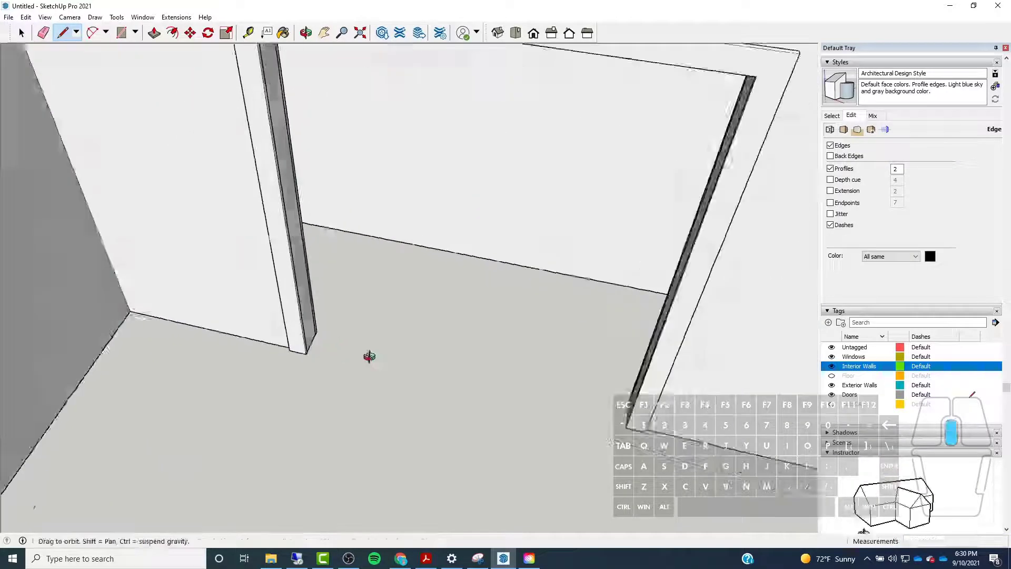
pyautogui.moveTo(368, 354); pyautogui.dragTo(592, 289, button='middle')
pyautogui.scroll(5, 594, 294)
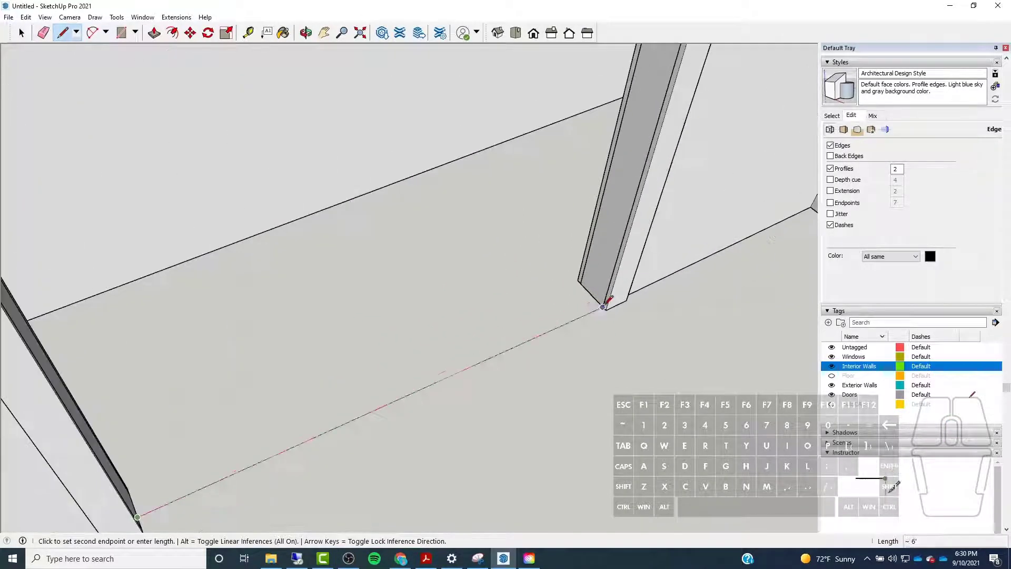
pyautogui.click(595, 297)
pyautogui.scroll(2, 605, 298)
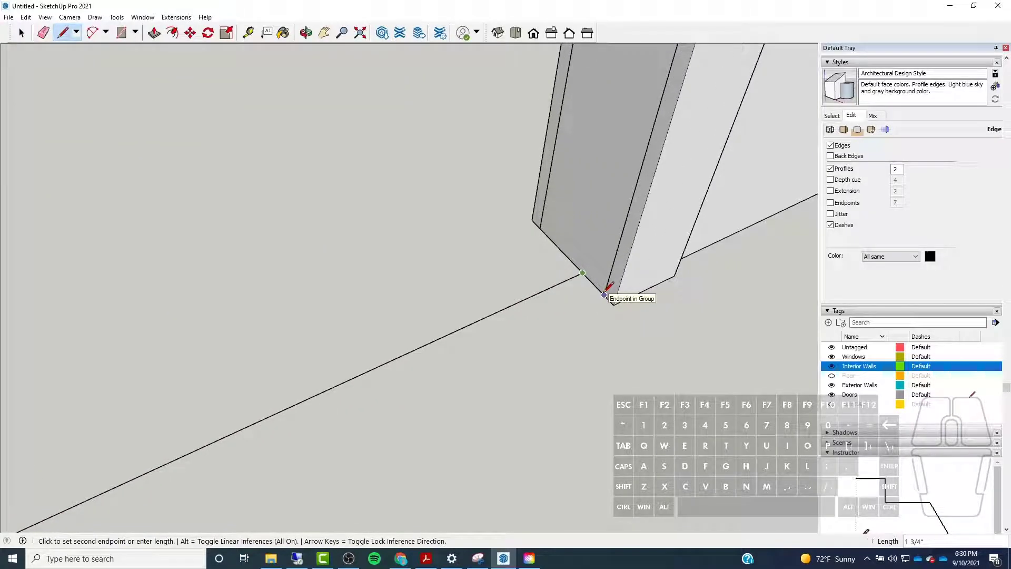
pyautogui.scroll(-4, 605, 289)
pyautogui.moveTo(605, 232); pyautogui.dragTo(105, 216, button='middle')
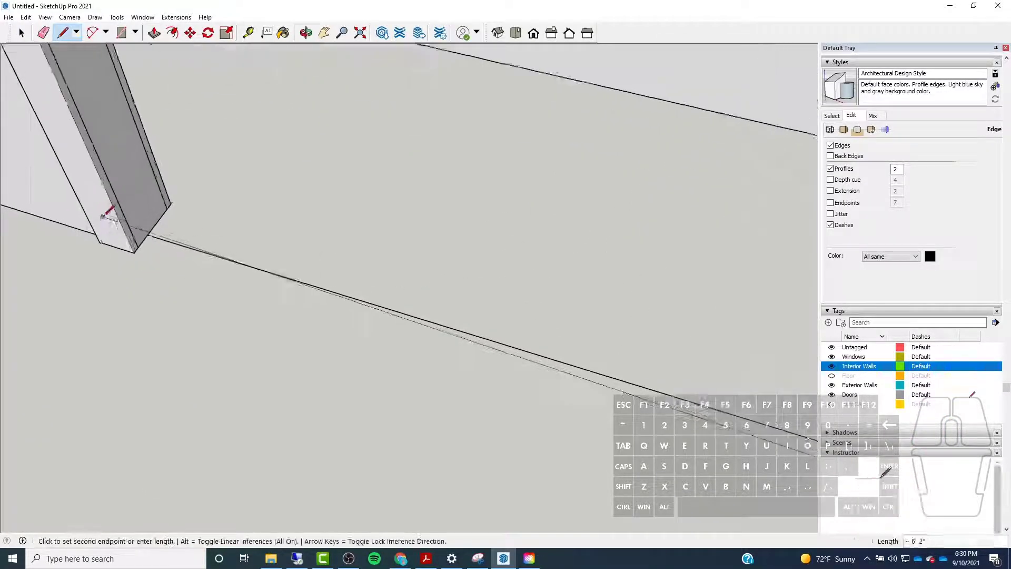
pyautogui.scroll(2, 102, 216)
pyautogui.click(179, 262)
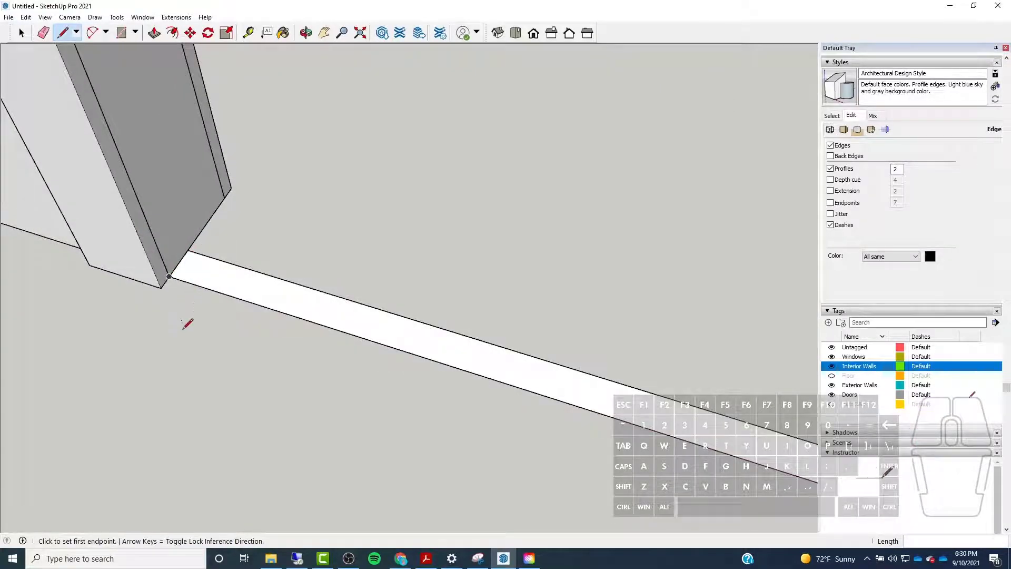
pyautogui.scroll(-2, 337, 321)
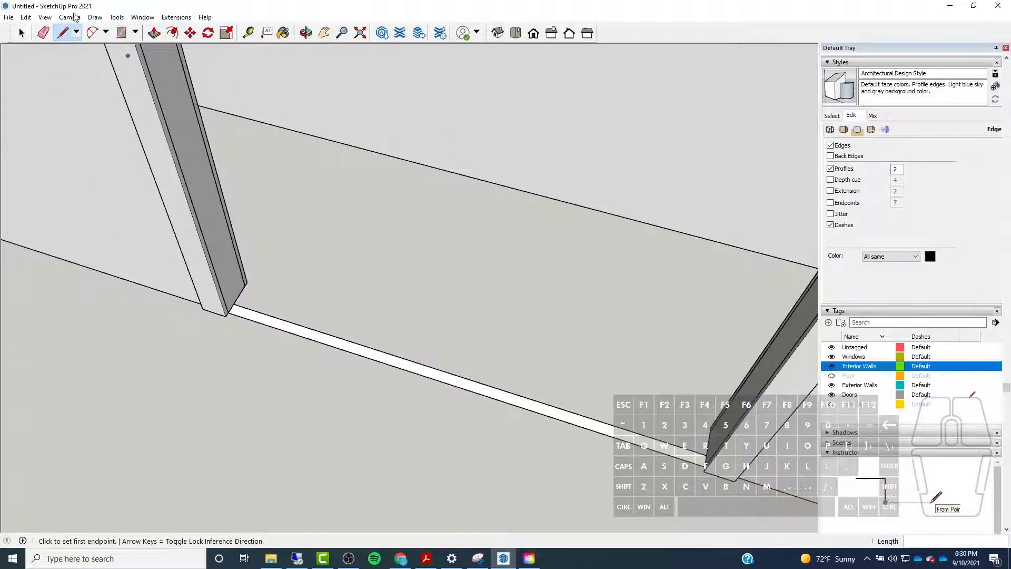
# Extrude the narrow floor strip between the door jambs upward 7' to the inner top corner of the frame
pyautogui.click(156, 35)
pyautogui.scroll(-3, 297, 324)
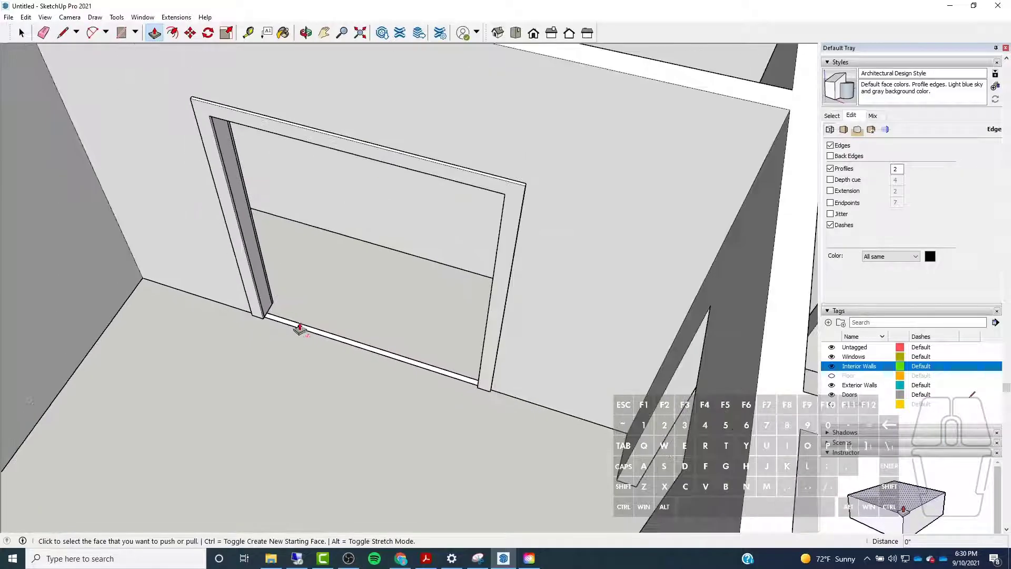
pyautogui.click(310, 330)
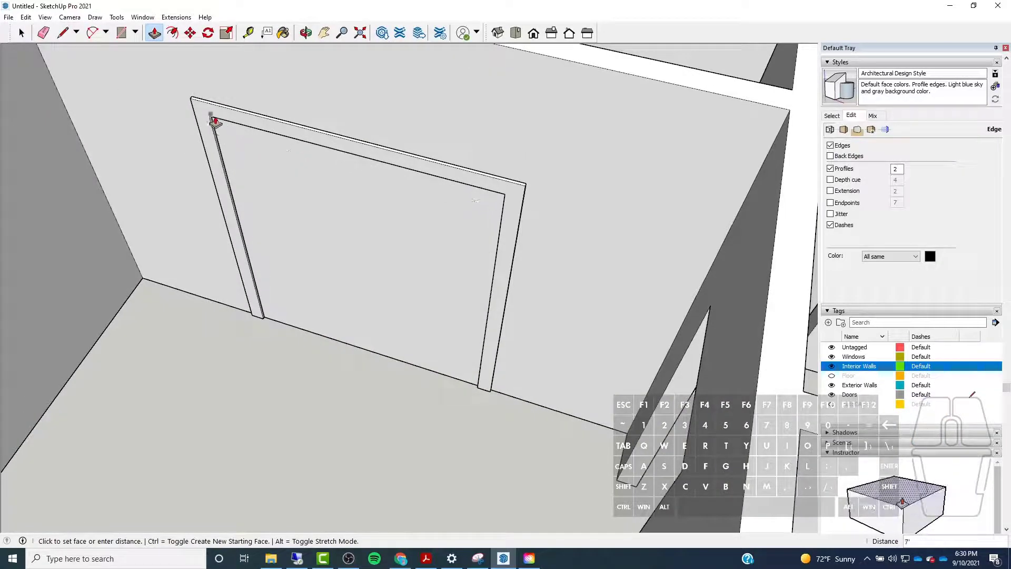
pyautogui.moveTo(213, 121); pyautogui.dragTo(228, 75, button='middle')
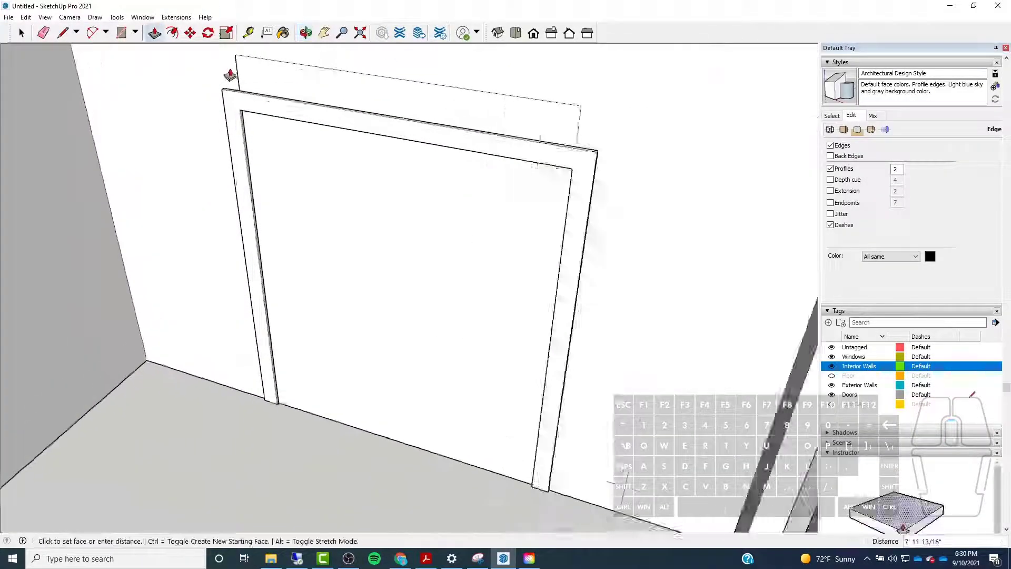
pyautogui.scroll(3, 248, 138)
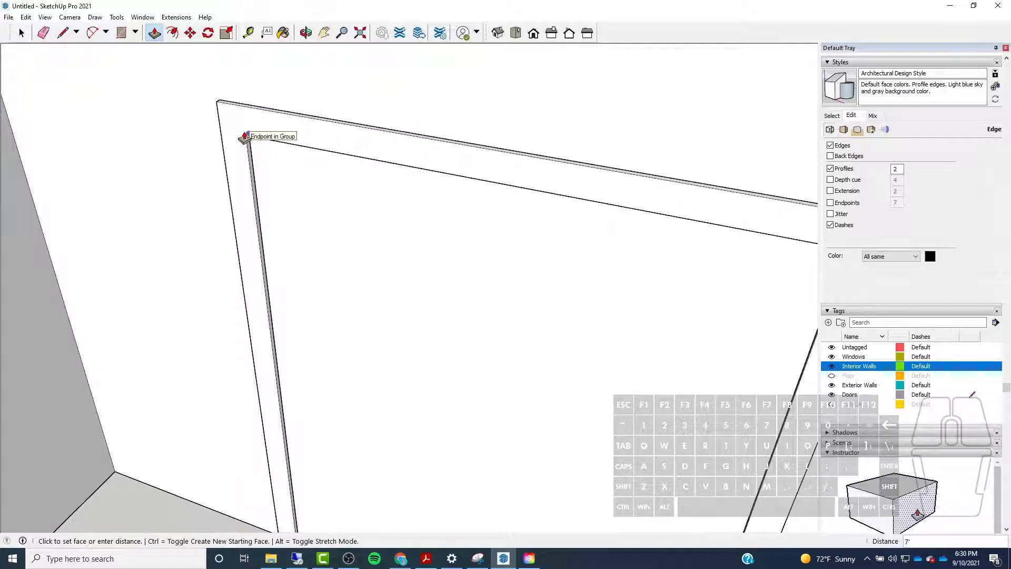
pyautogui.click(244, 138)
pyautogui.scroll(-3, 264, 208)
pyautogui.moveTo(255, 210)
pyautogui.mouseDown(button='middle')
pyautogui.moveTo(242, 300)
pyautogui.moveTo(801, 258)
pyautogui.mouseUp(button='middle')
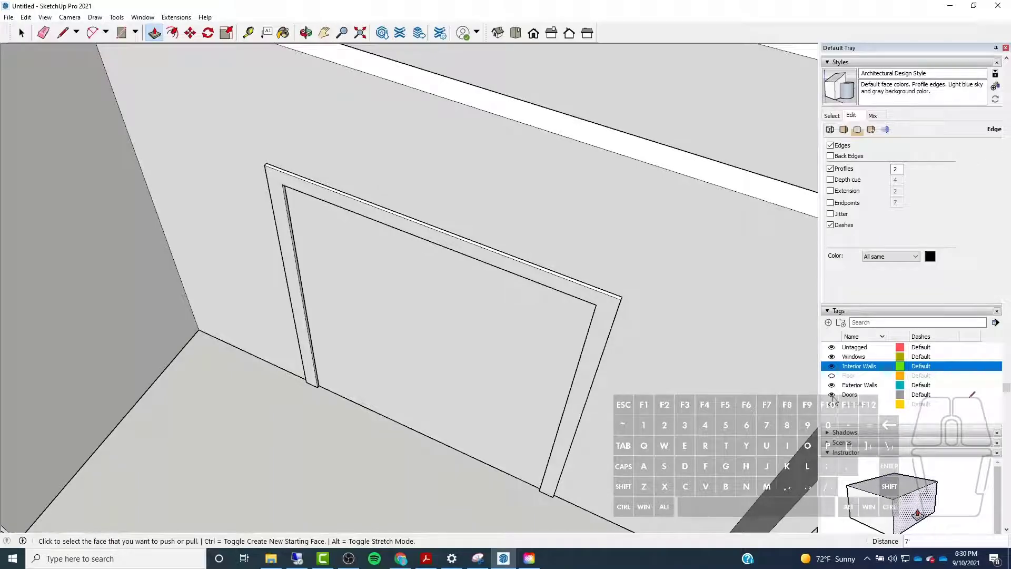
# Hide the Interior Walls tag so the door frame and slab stand clear of the wall
pyautogui.click(831, 367)
pyautogui.moveTo(273, 255); pyautogui.dragTo(411, 242, button='middle')
pyautogui.scroll(-3, 402, 244)
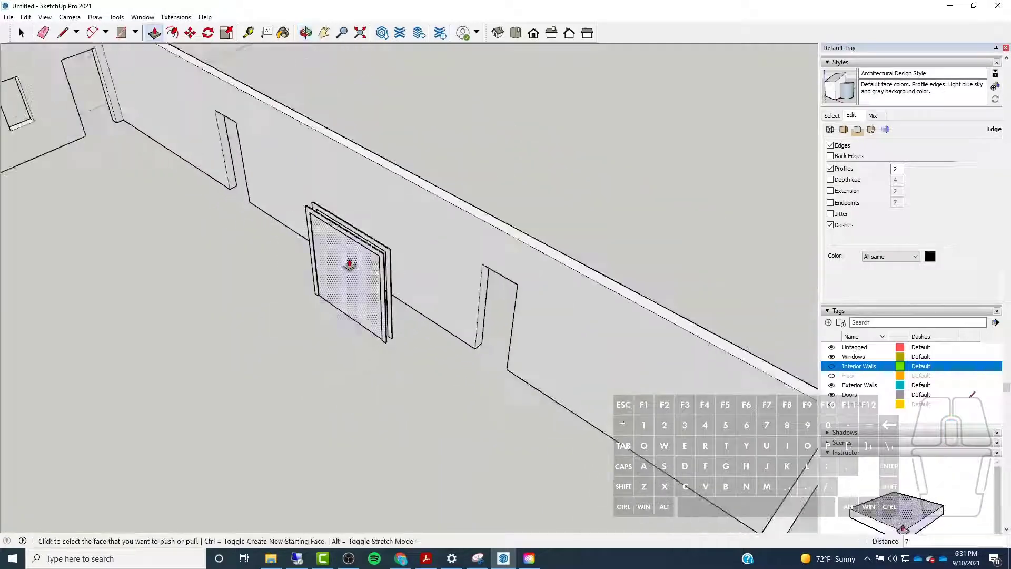
pyautogui.scroll(3, 348, 267)
pyautogui.moveTo(348, 267); pyautogui.dragTo(368, 315, button='middle')
pyautogui.scroll(2, 368, 314)
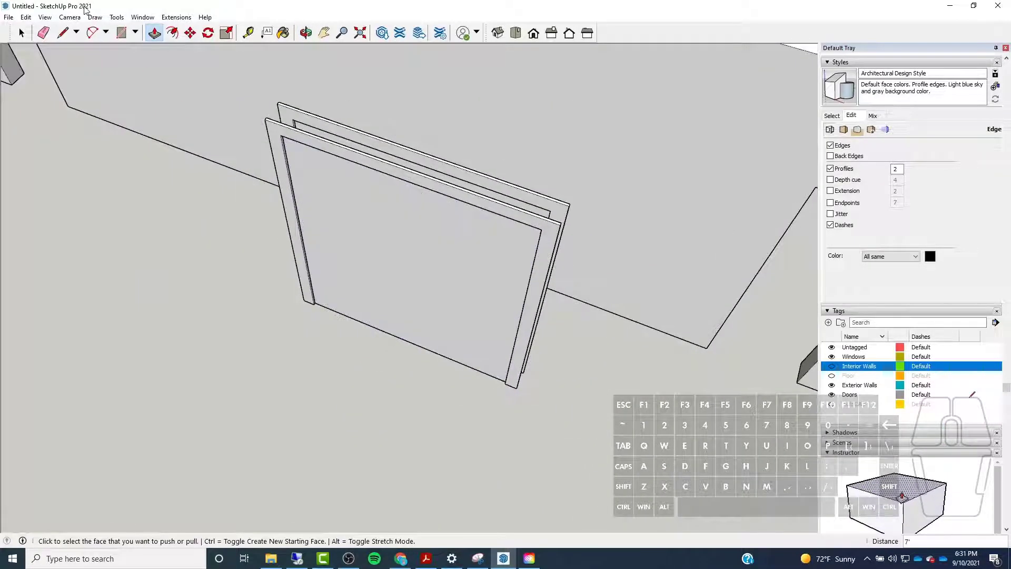
# Draw a vertical 7' line from the midpoint of the door slab's bottom edge to the midpoint of its top edge
pyautogui.click(22, 33)
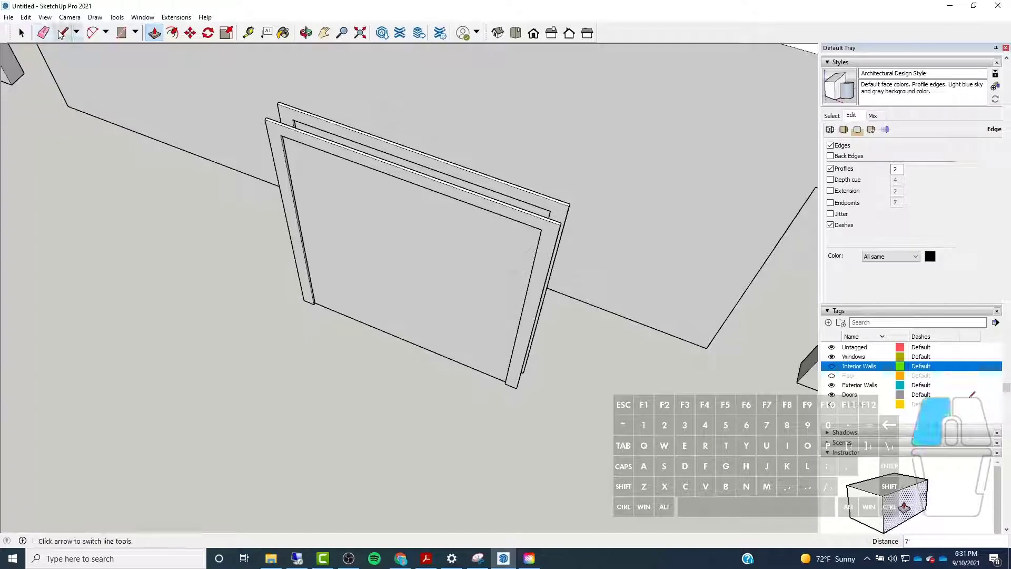
pyautogui.click(62, 32)
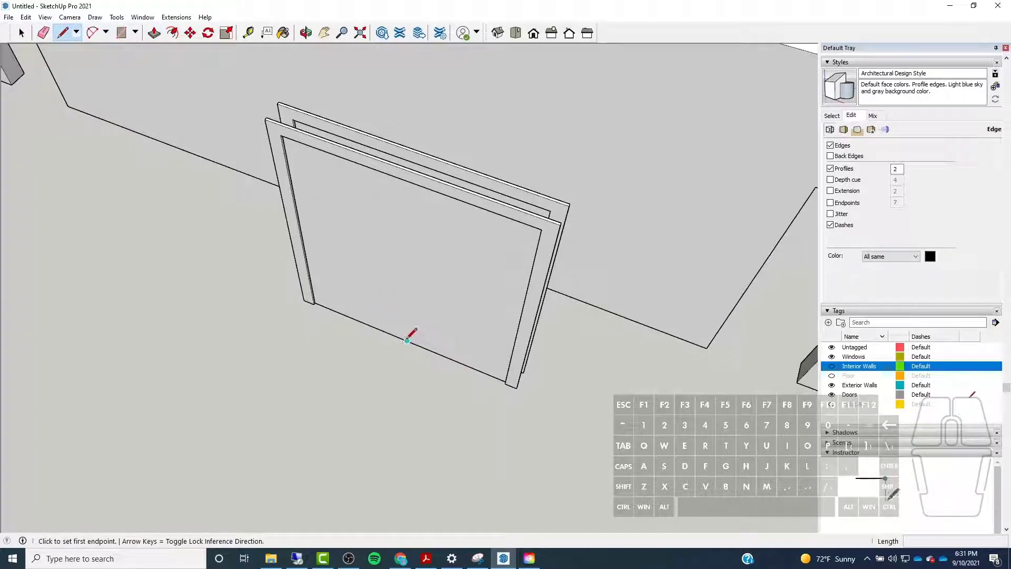
pyautogui.click(407, 341)
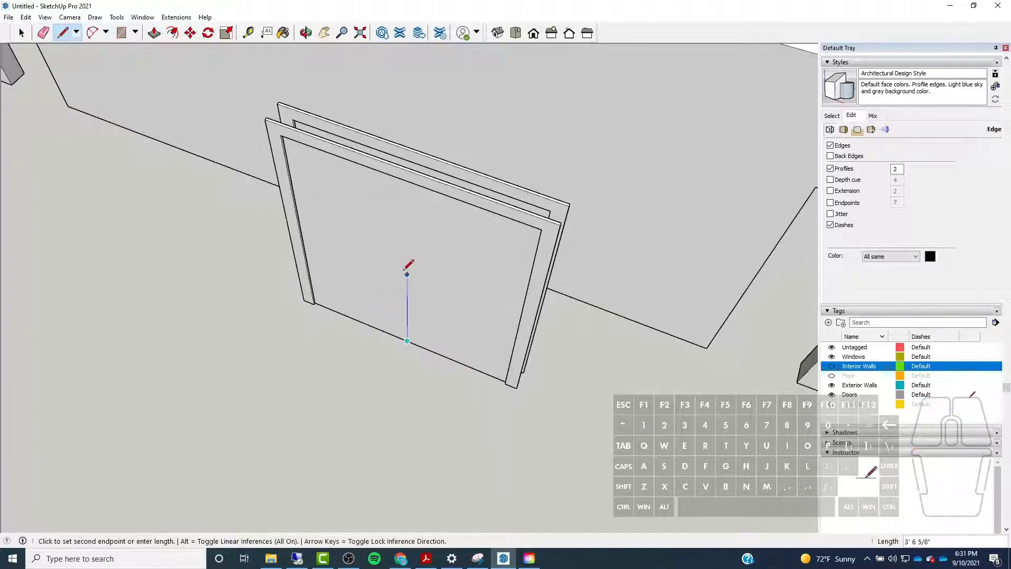
pyautogui.moveTo(407, 250)
pyautogui.mouseDown(button='middle')
pyautogui.moveTo(445, 129)
pyautogui.moveTo(383, 43)
pyautogui.moveTo(338, 142)
pyautogui.mouseUp(button='middle')
pyautogui.scroll(5, 403, 149)
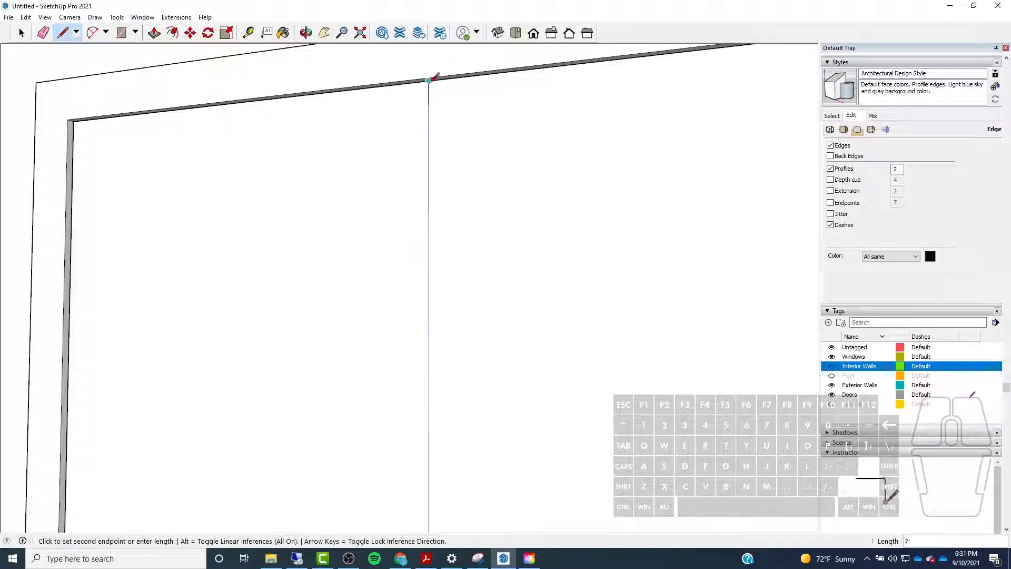
pyautogui.click(428, 81)
pyautogui.scroll(-4, 288, 120)
pyautogui.moveTo(279, 121)
pyautogui.mouseDown(button='middle')
pyautogui.moveTo(254, 298)
pyautogui.moveTo(269, 269)
pyautogui.mouseUp(button='middle')
pyautogui.scroll(-3, 296, 211)
pyautogui.scroll(2, 295, 211)
pyautogui.moveTo(293, 221); pyautogui.dragTo(259, 375, button='middle')
pyautogui.scroll(2, 276, 350)
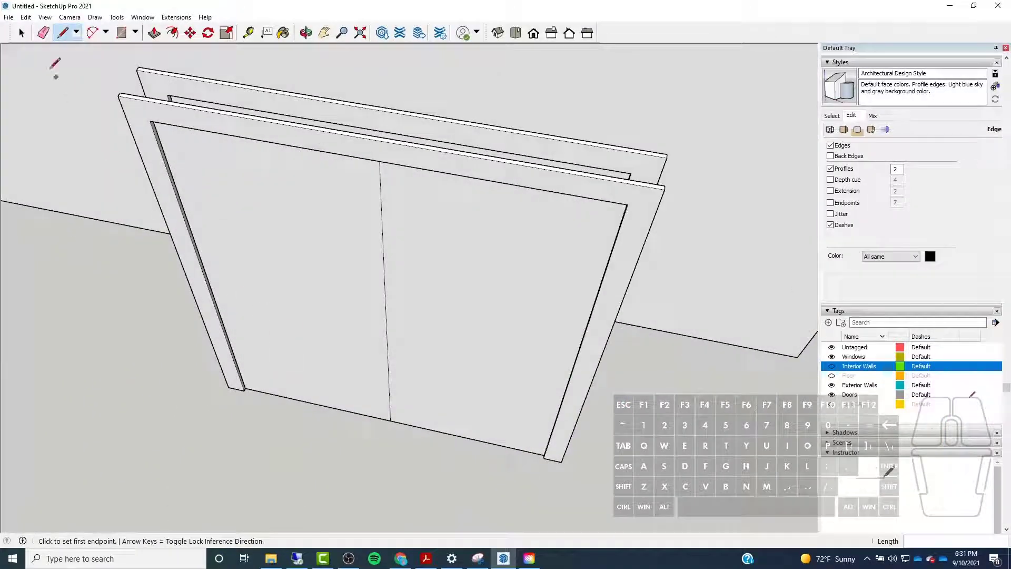
# Offset the outlines of both door leaves inward by 5" to form inner panels
pyautogui.click(21, 32)
pyautogui.moveTo(377, 349); pyautogui.dragTo(349, 417, button='middle')
pyautogui.scroll(-3, 350, 417)
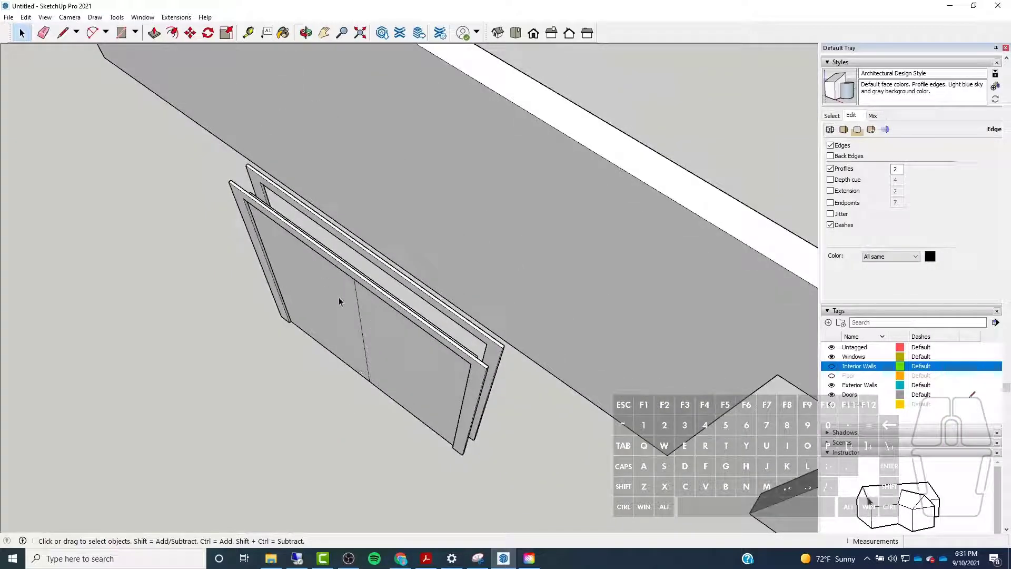
pyautogui.moveTo(286, 346); pyautogui.dragTo(476, 338, button='middle')
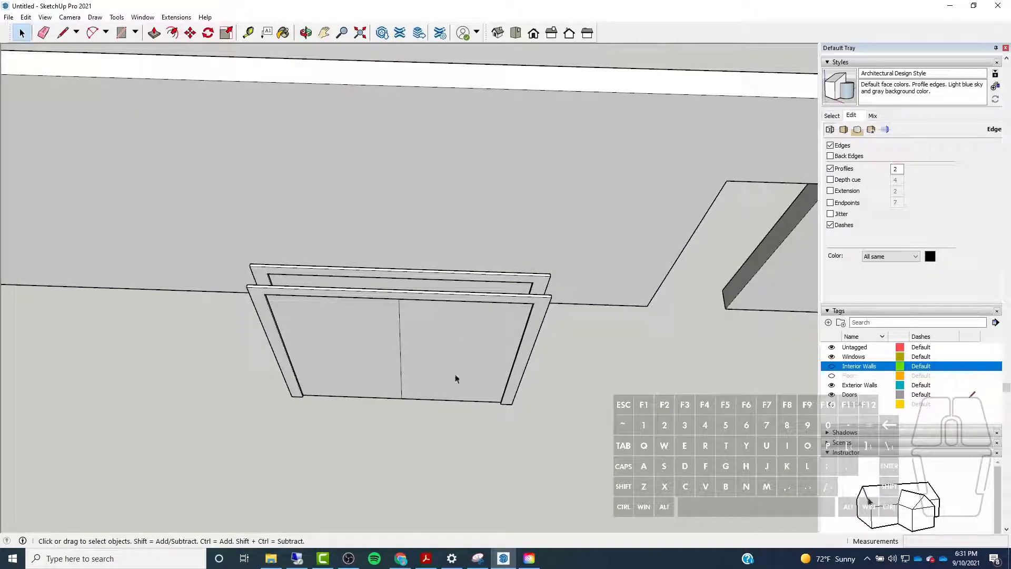
pyautogui.moveTo(456, 378); pyautogui.dragTo(334, 261, button='middle')
pyautogui.scroll(-3, 334, 311)
pyautogui.scroll(1, 335, 258)
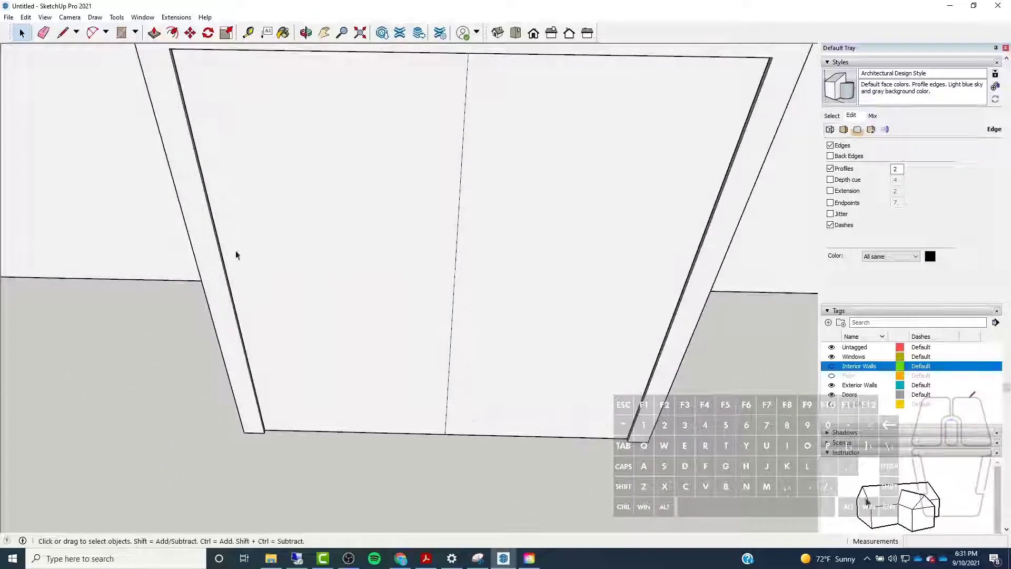
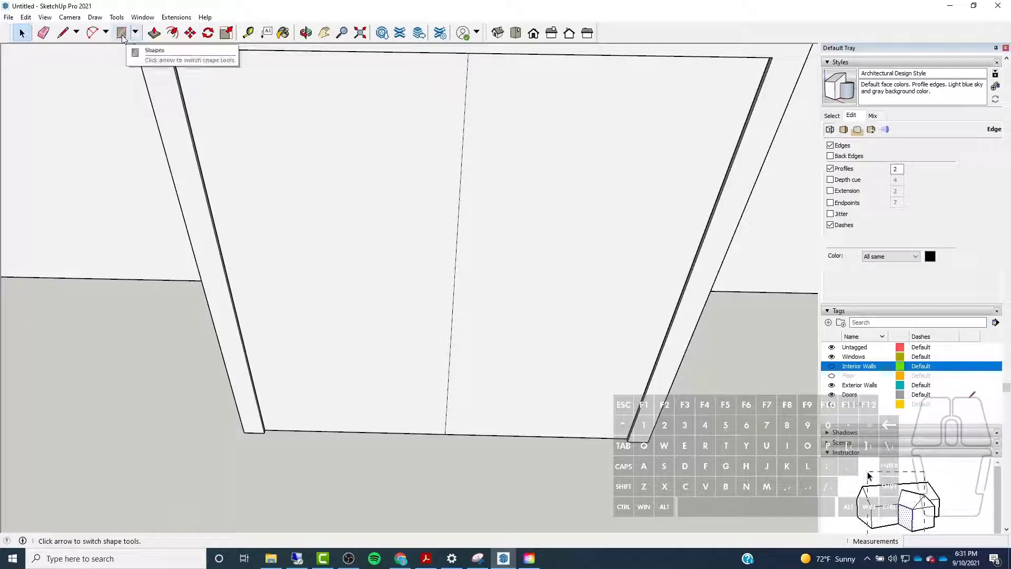
pyautogui.click(171, 33)
pyautogui.click(462, 156)
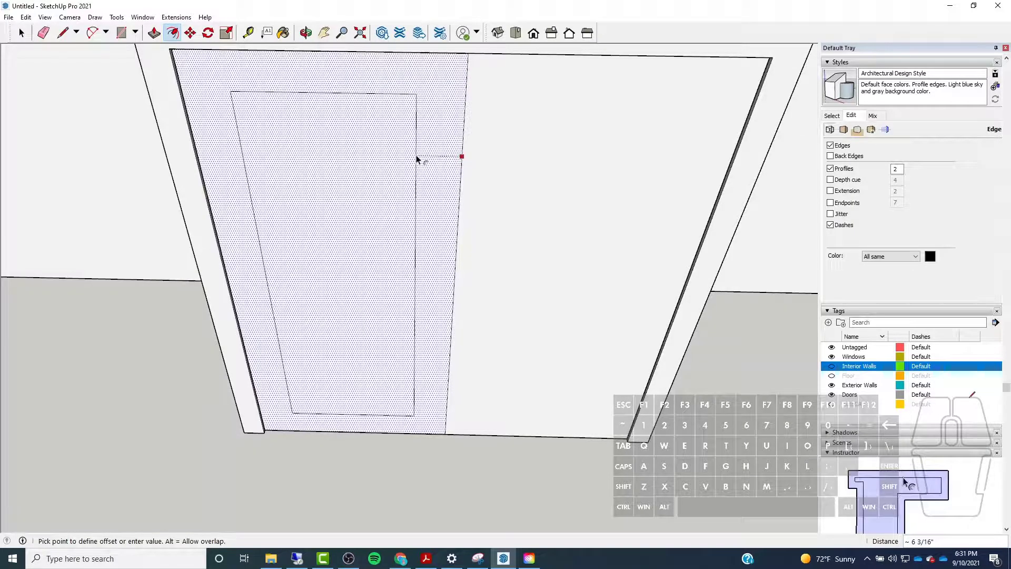
pyautogui.write('5')
pyautogui.press('Return')
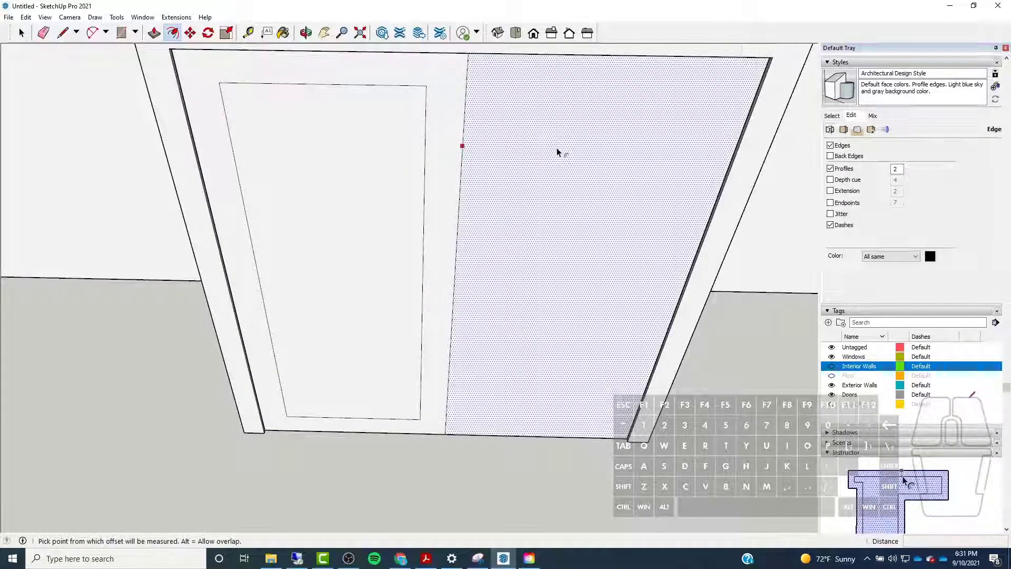
pyautogui.doubleClick(558, 151)
# Recess the inner panels of both door leaves by 1/2" with Push/Pull
pyautogui.click(160, 35)
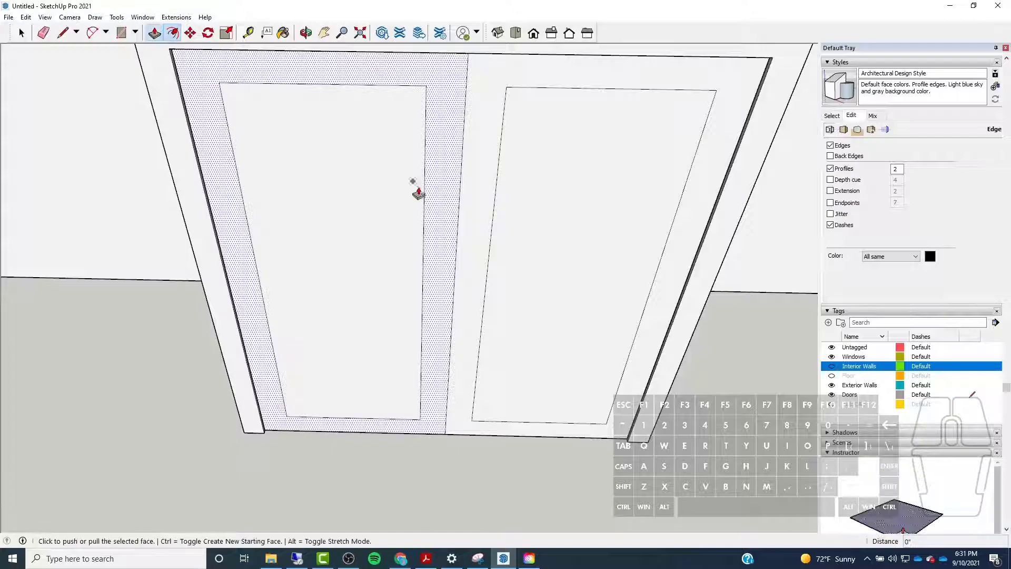
pyautogui.moveTo(411, 191); pyautogui.dragTo(316, 283, button='middle')
pyautogui.scroll(3, 332, 325)
pyautogui.click(331, 325)
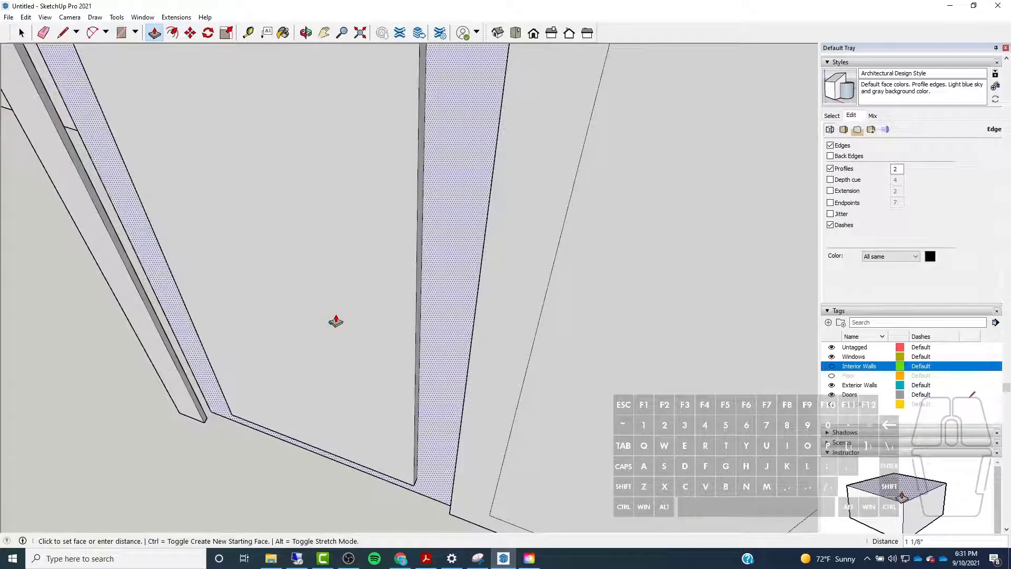
pyautogui.click(336, 321)
pyautogui.click(337, 322)
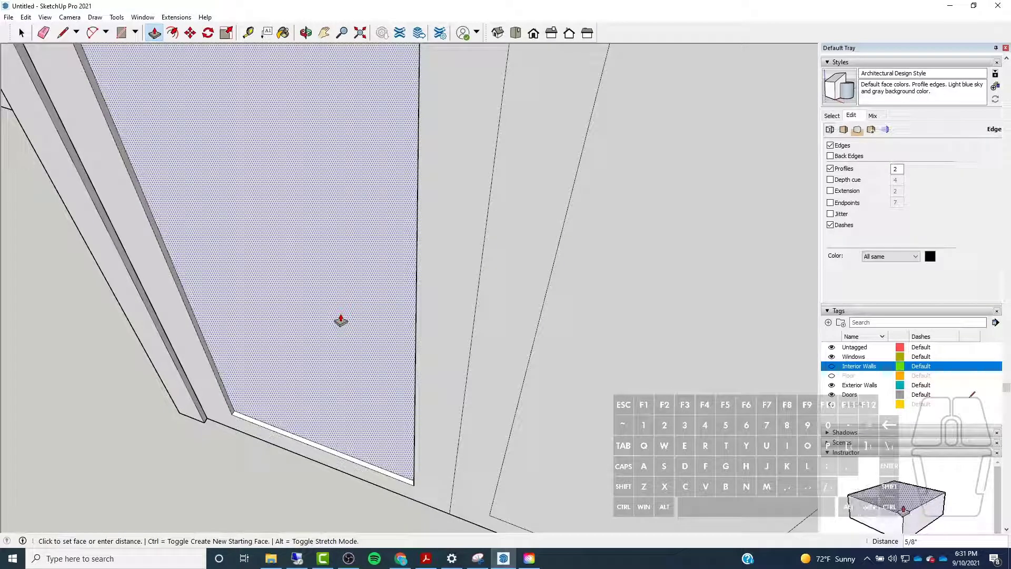
pyautogui.write('.5')
pyautogui.press('Return')
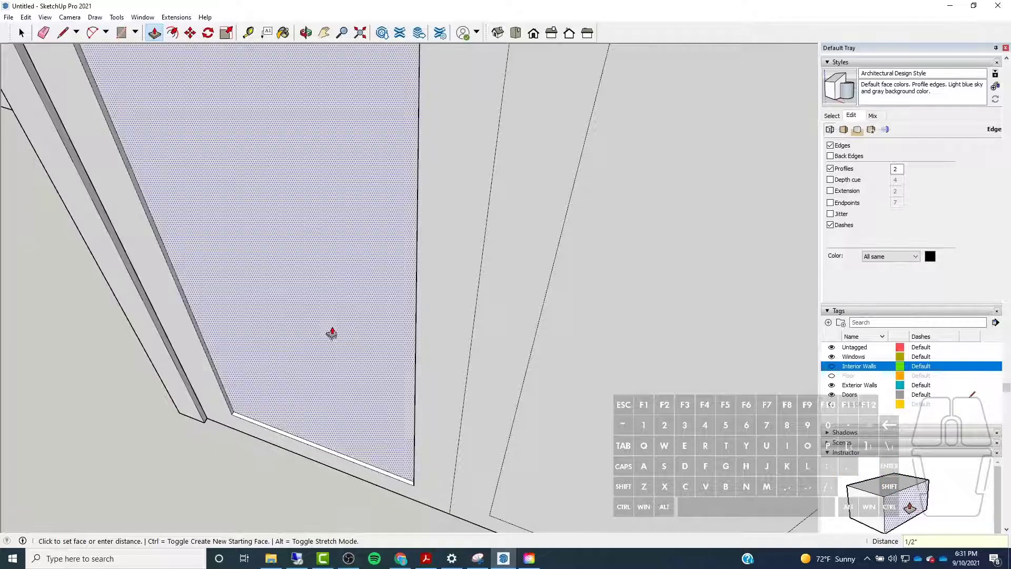
pyautogui.scroll(-5, 294, 322)
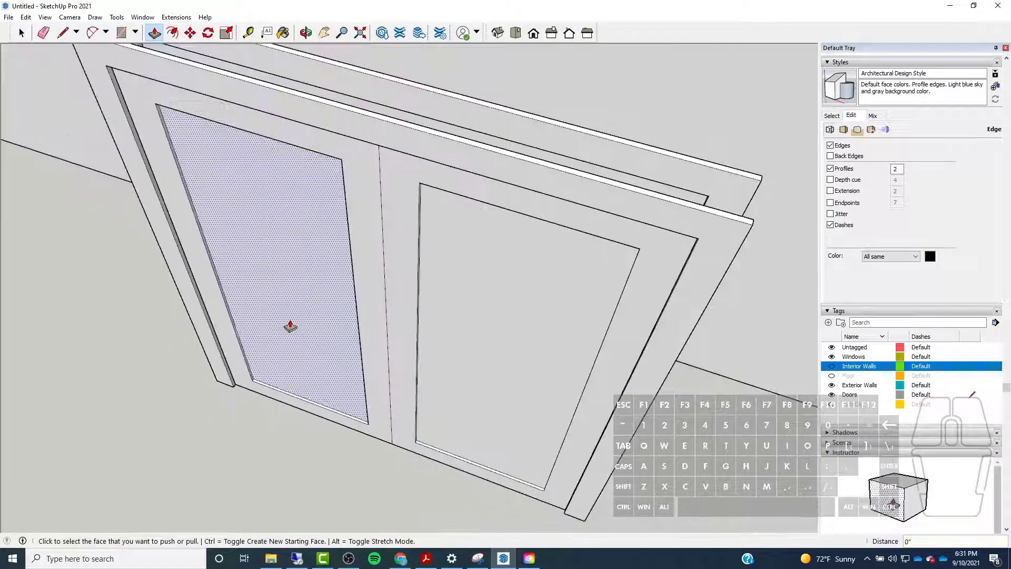
pyautogui.moveTo(294, 327); pyautogui.dragTo(456, 514, button='middle')
pyautogui.scroll(2, 456, 514)
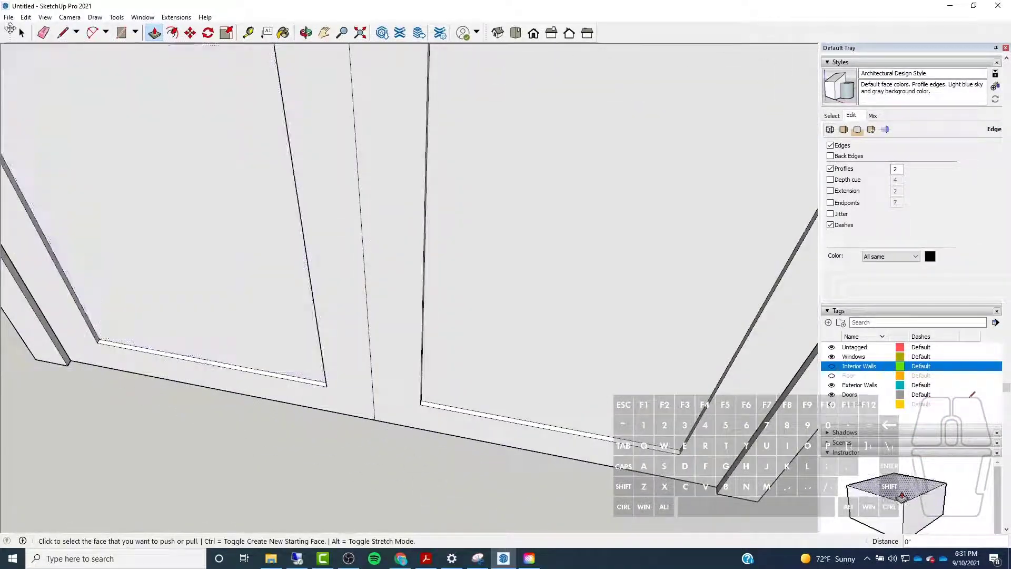
# Move the vertical center line between the leaves .25" along the red axis toward the right leaf
pyautogui.click(20, 33)
pyautogui.scroll(3, 392, 396)
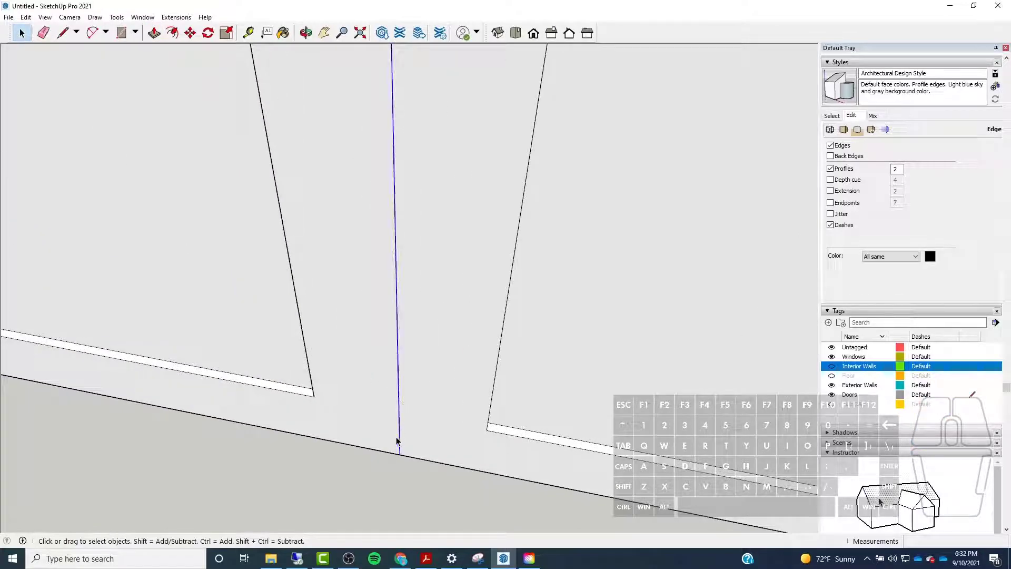
pyautogui.scroll(2, 397, 441)
pyautogui.click(191, 33)
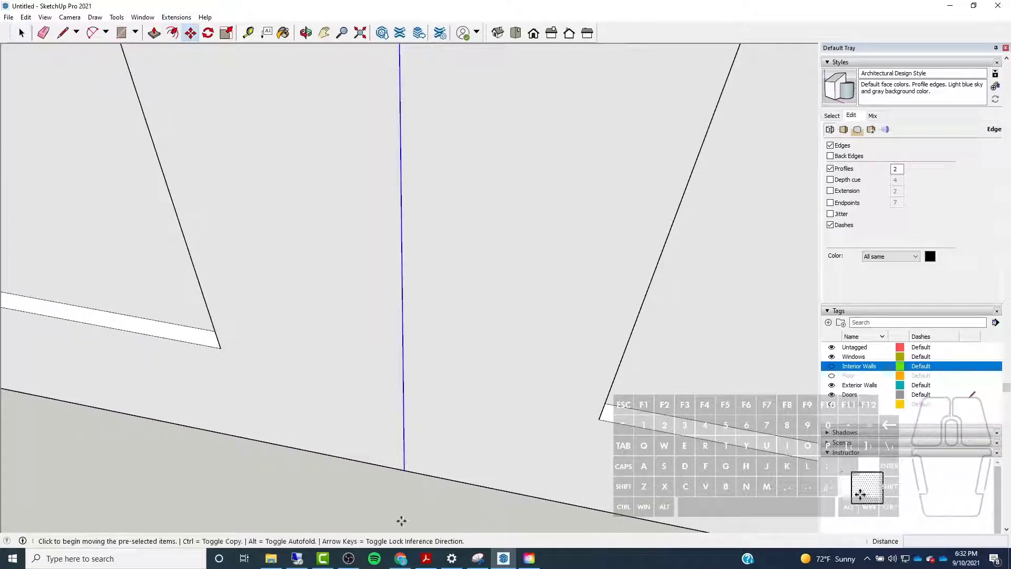
pyautogui.click(406, 467)
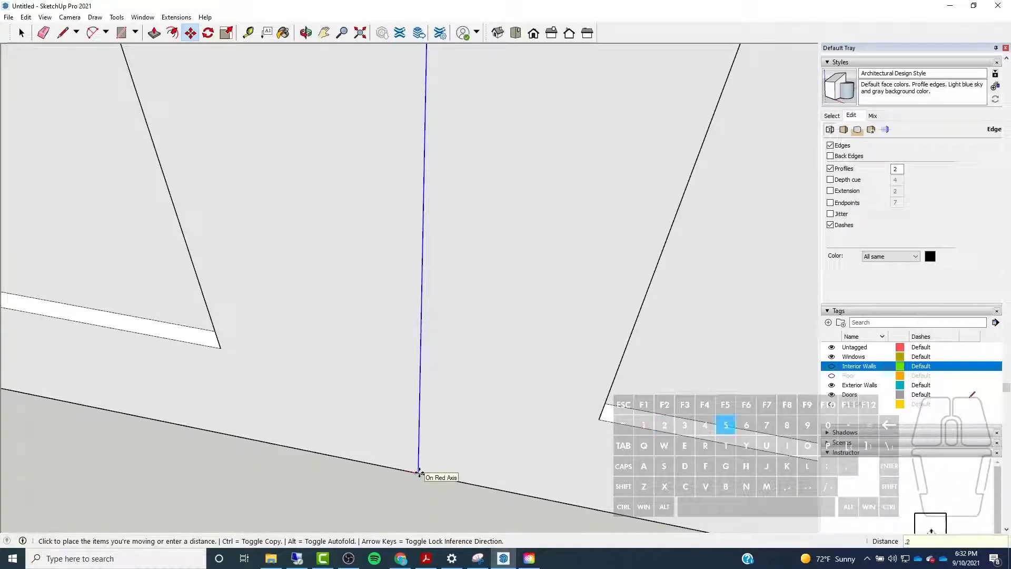
pyautogui.click(414, 470)
# Copy the moved center line .5" back along the red axis toward the left leaf to outline the gap
pyautogui.press('ctrl')
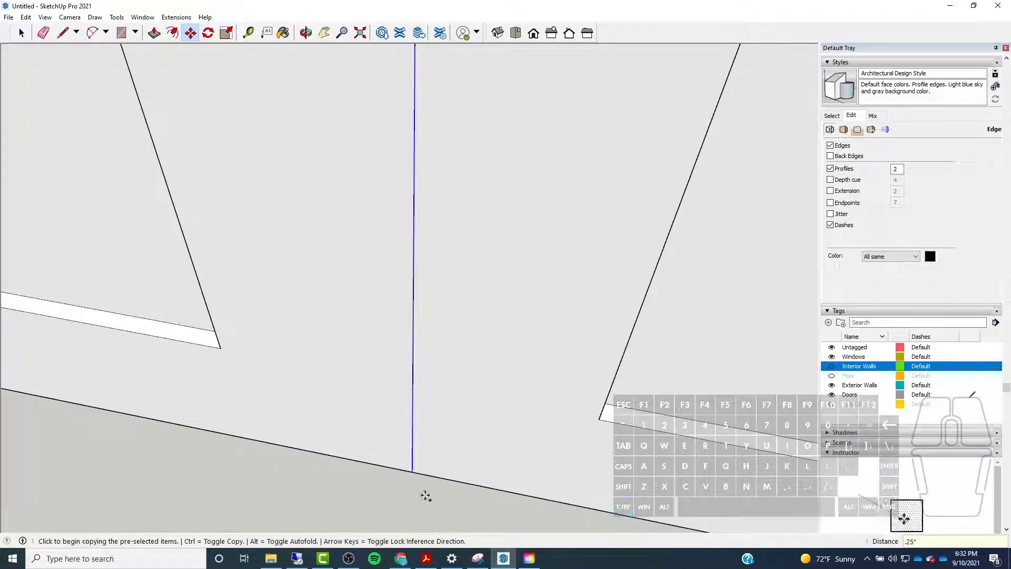
pyautogui.click(424, 491)
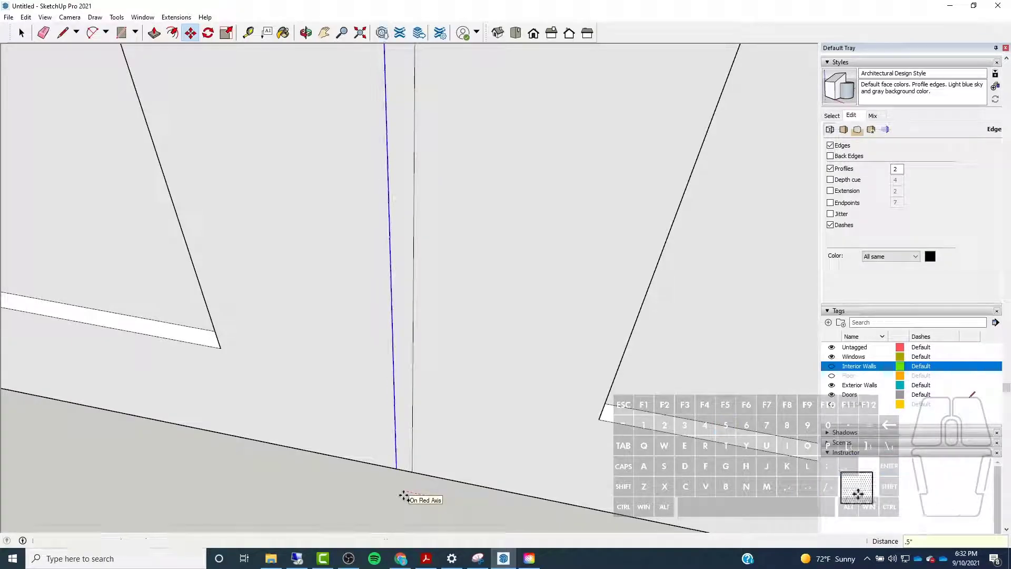
pyautogui.press('Return')
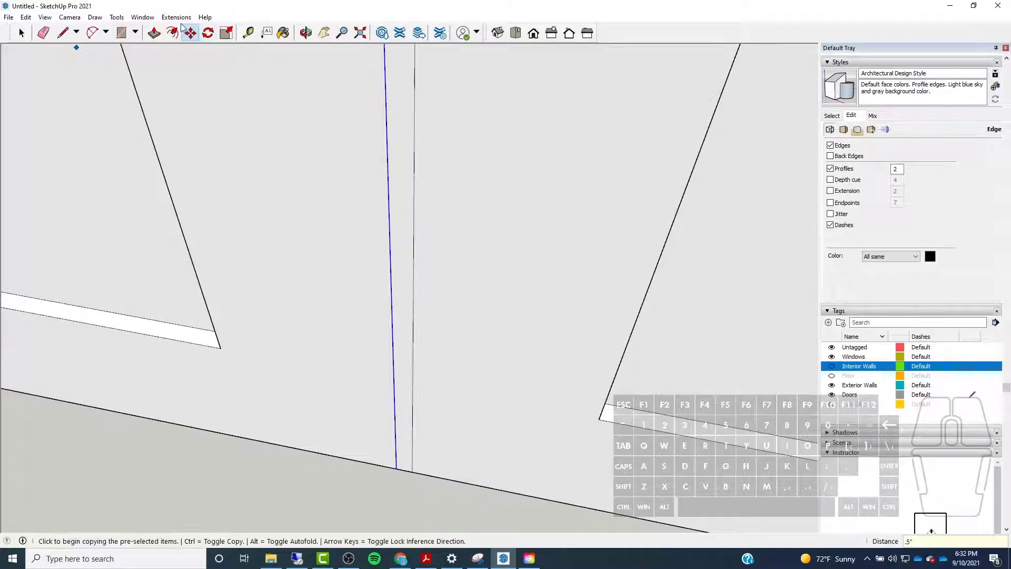
# Push the narrow strip between the two center lines 1/4" into the door to form a groove
pyautogui.click(153, 33)
pyautogui.scroll(-5, 408, 415)
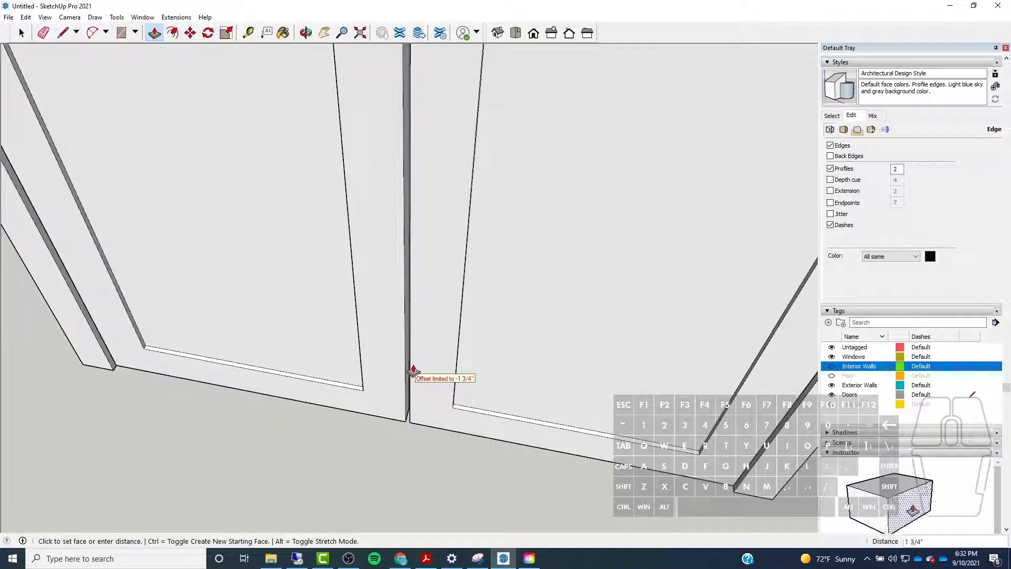
pyautogui.scroll(6, 413, 371)
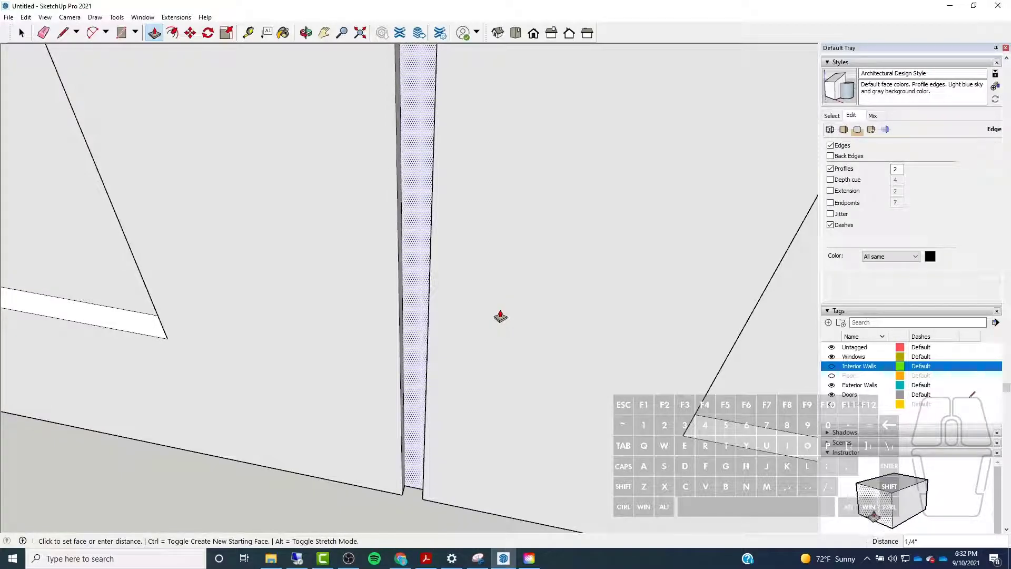
pyautogui.click(500, 316)
pyautogui.scroll(-2, 381, 366)
pyautogui.scroll(5, 384, 477)
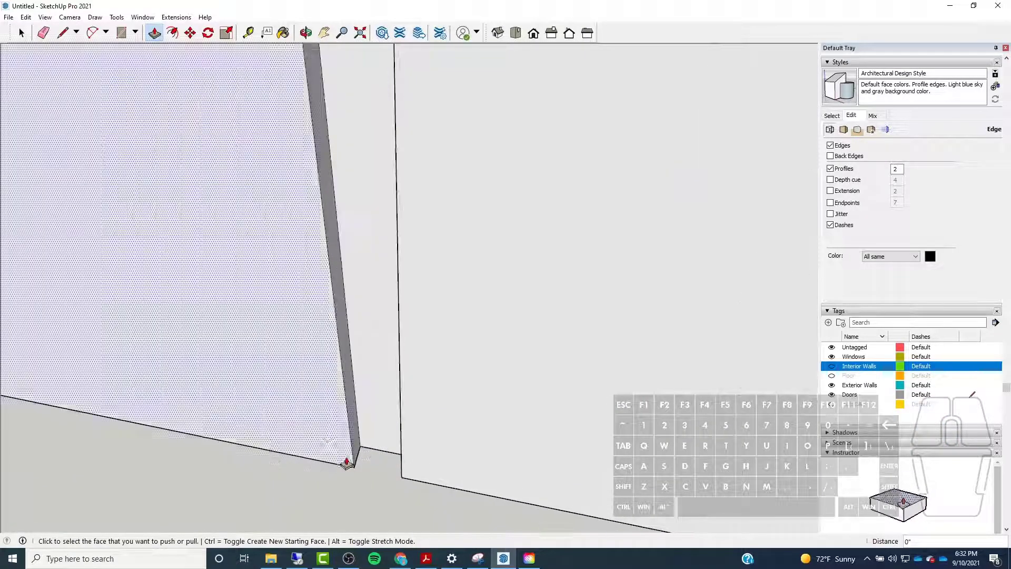
# Narrow the center groove by pulling the left leaf's inner side face toward the right leaf
pyautogui.click(356, 441)
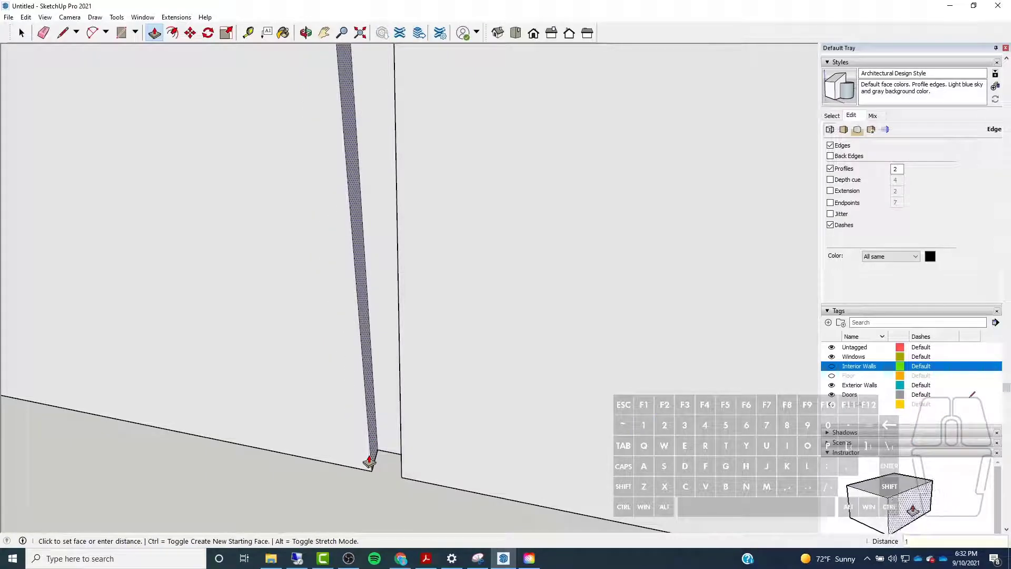
pyautogui.click(369, 462)
pyautogui.scroll(-12, 369, 458)
pyautogui.moveTo(431, 347); pyautogui.dragTo(264, 94, button='middle')
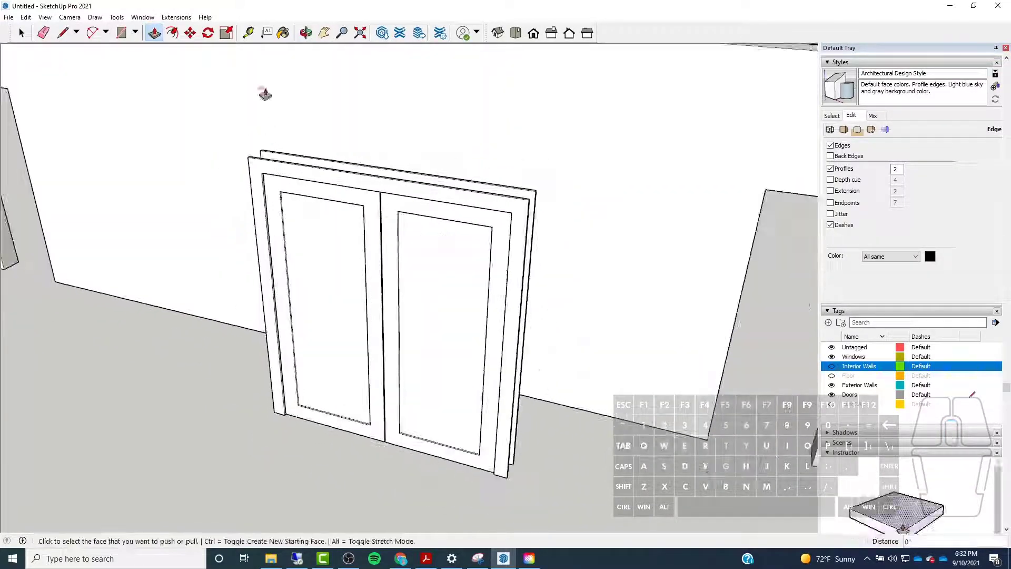
# Check how the double door sits in its wall by showing the Interior Walls tag and hiding it again
pyautogui.click(22, 33)
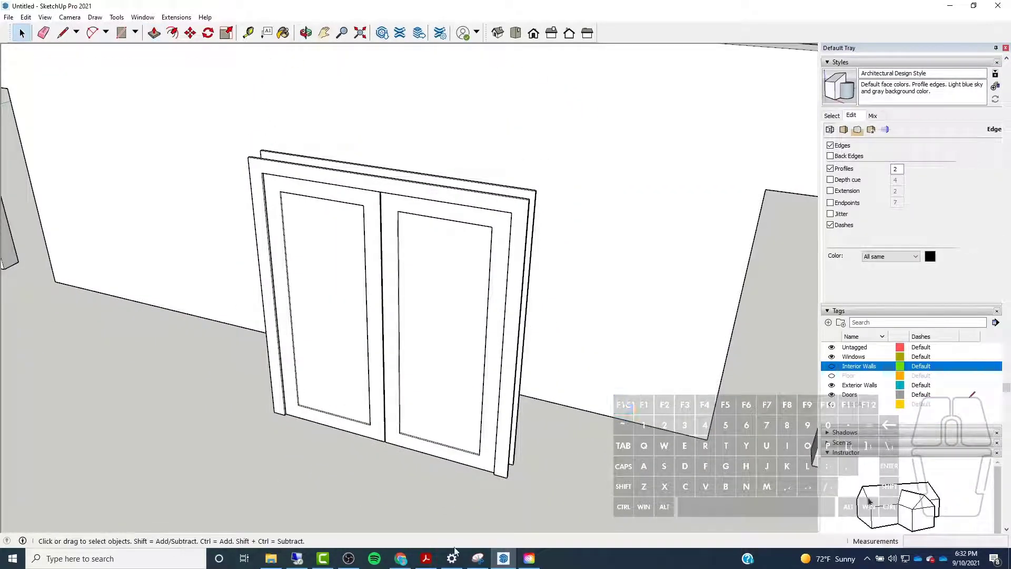
pyautogui.scroll(-4, 517, 477)
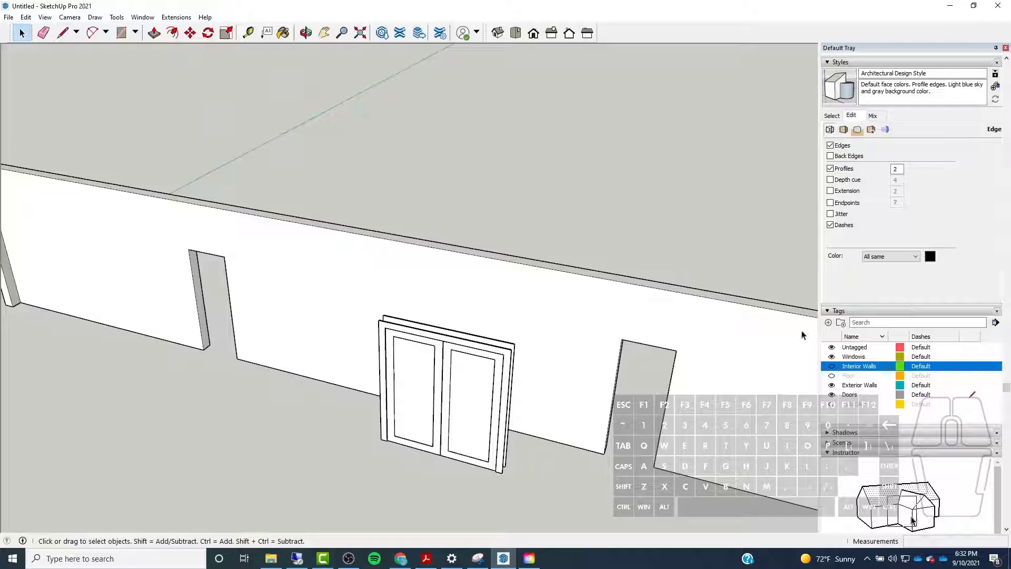
pyautogui.click(832, 366)
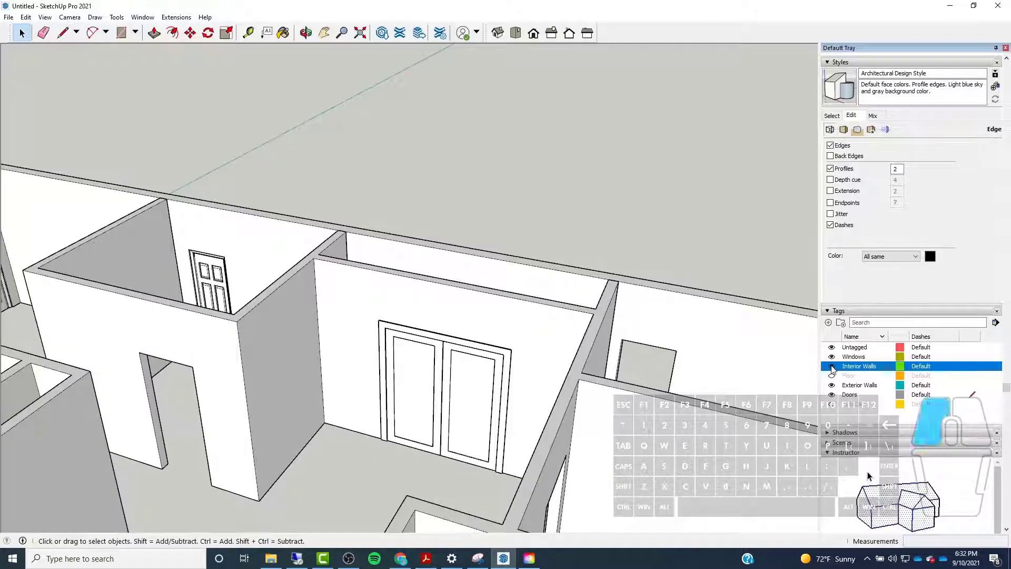
pyautogui.click(832, 367)
pyautogui.moveTo(260, 319); pyautogui.dragTo(344, 352, button='middle')
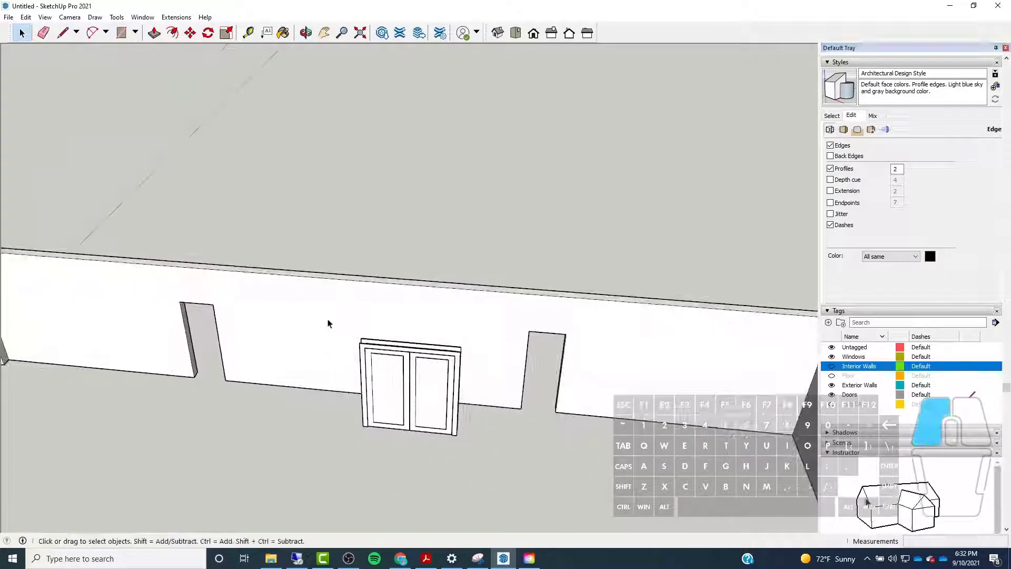
# Make all of the double door's geometry, including its frame, into a component named Double Door
pyautogui.moveTo(330, 323); pyautogui.dragTo(521, 484)
pyautogui.scroll(3, 467, 363)
pyautogui.moveTo(467, 363); pyautogui.dragTo(333, 340, button='middle')
pyautogui.rightClick(333, 338)
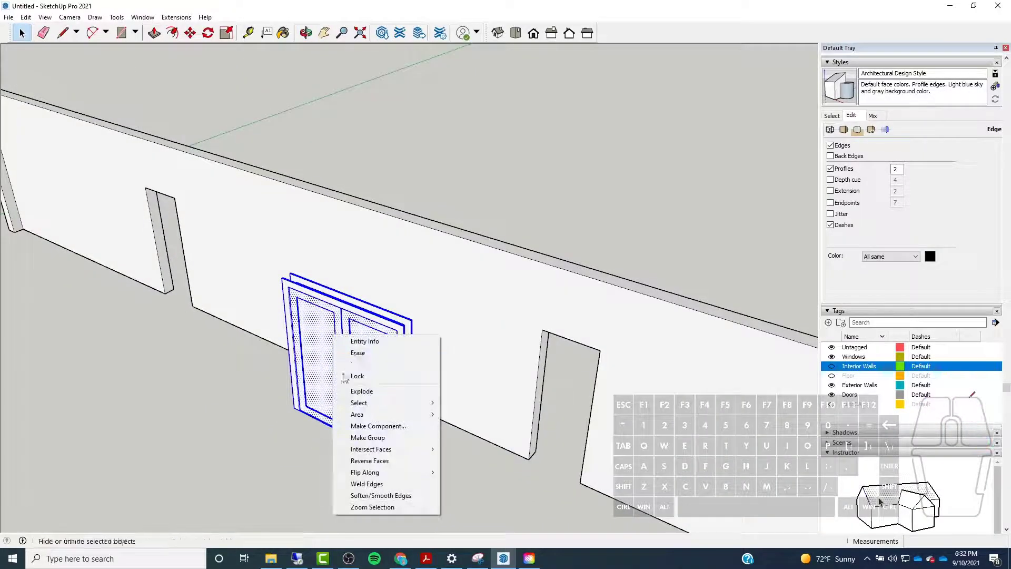
pyautogui.click(373, 427)
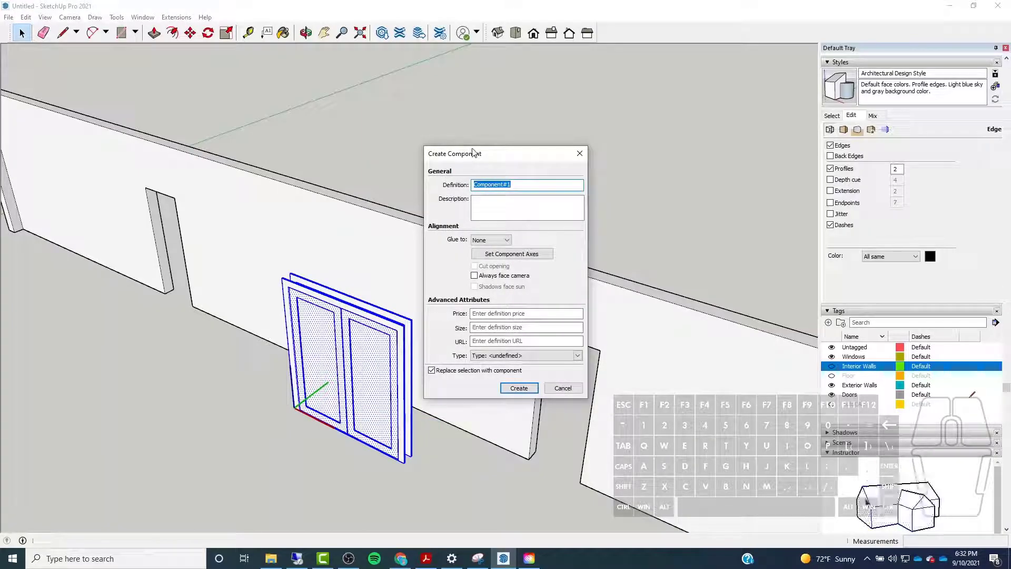
pyautogui.write('Doub')
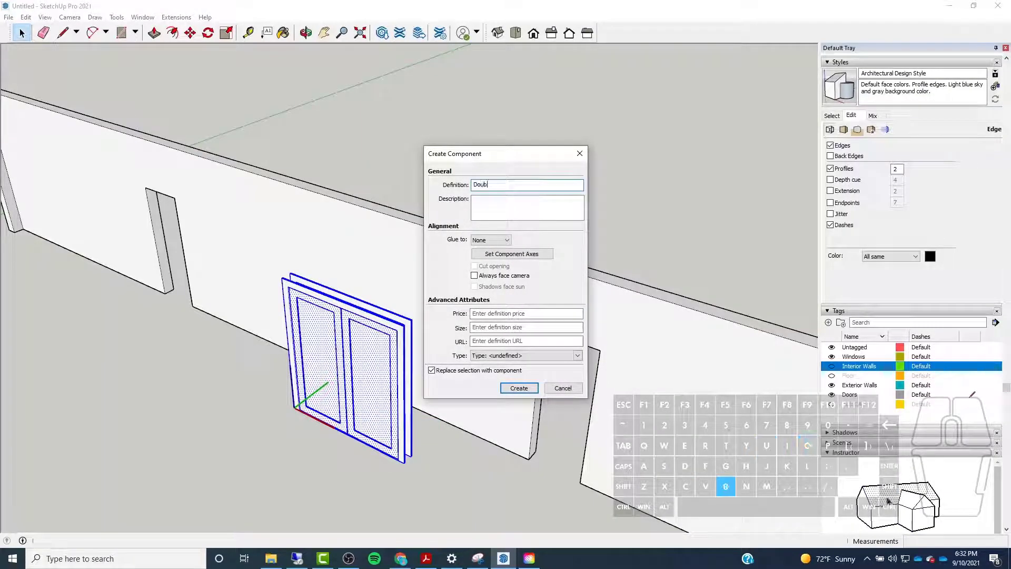
pyautogui.write('le Door')
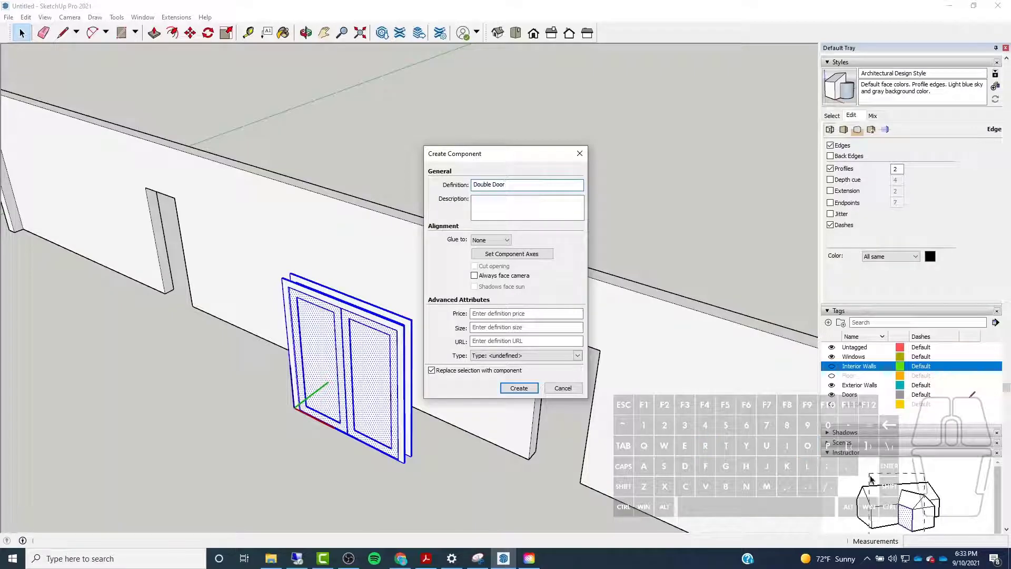
pyautogui.click(518, 387)
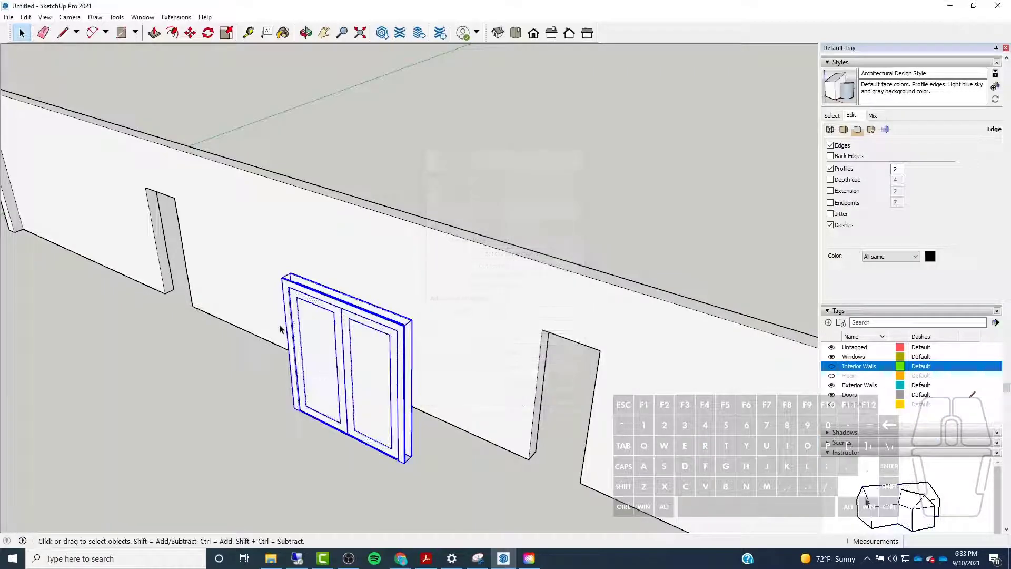
pyautogui.click(412, 496)
# Make the Interior Walls tag visible again
pyautogui.scroll(-2, 638, 271)
pyautogui.moveTo(638, 270); pyautogui.dragTo(357, 352, button='middle')
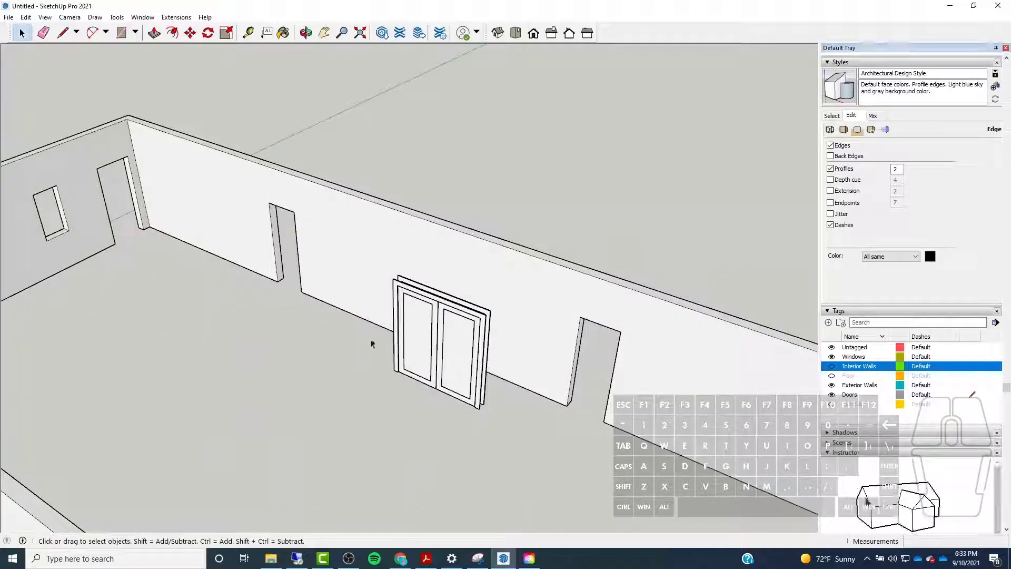
pyautogui.click(833, 368)
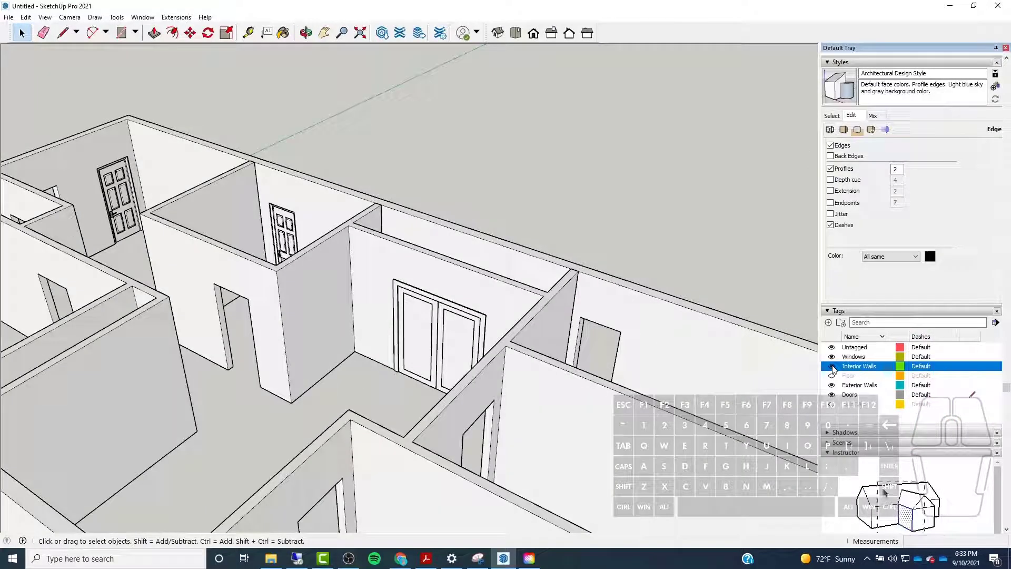
pyautogui.moveTo(384, 203); pyautogui.dragTo(477, 345, button='middle')
# Copy the double door from its lower frame corner to the bottom corner of the wide closet opening in the end room
pyautogui.click(477, 350)
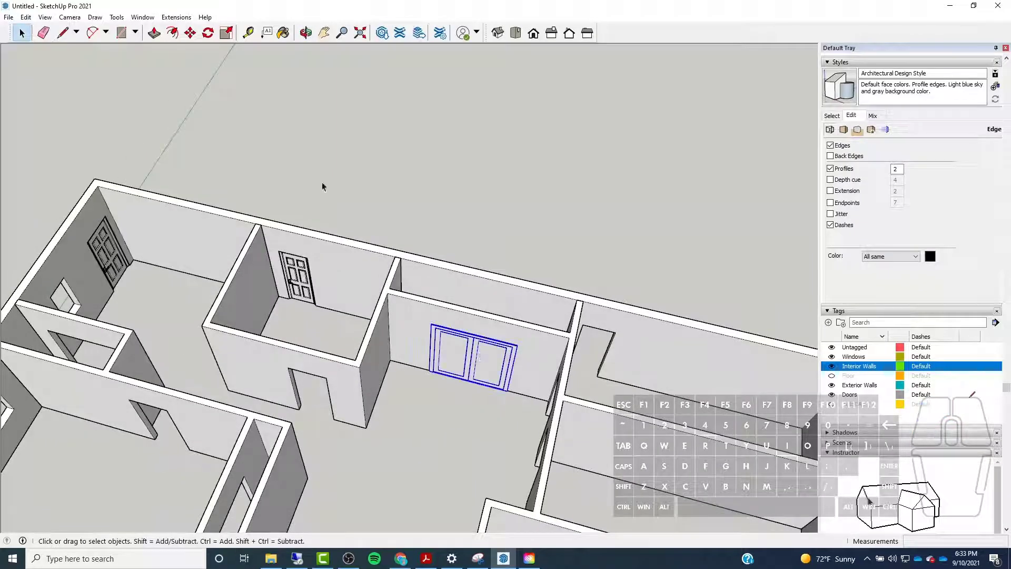
pyautogui.click(190, 33)
pyautogui.scroll(10, 440, 364)
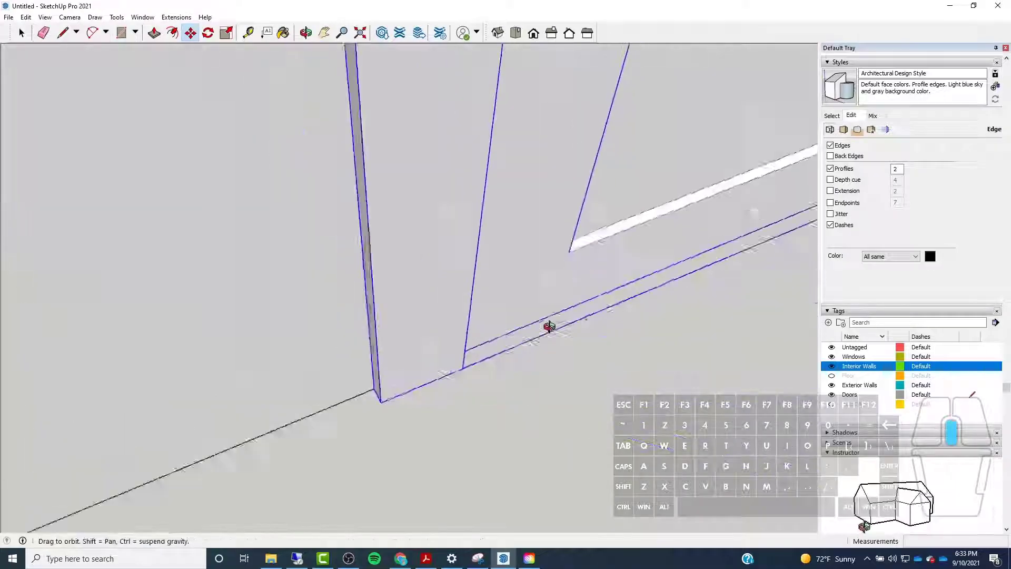
pyautogui.moveTo(549, 326); pyautogui.dragTo(576, 319, button='middle')
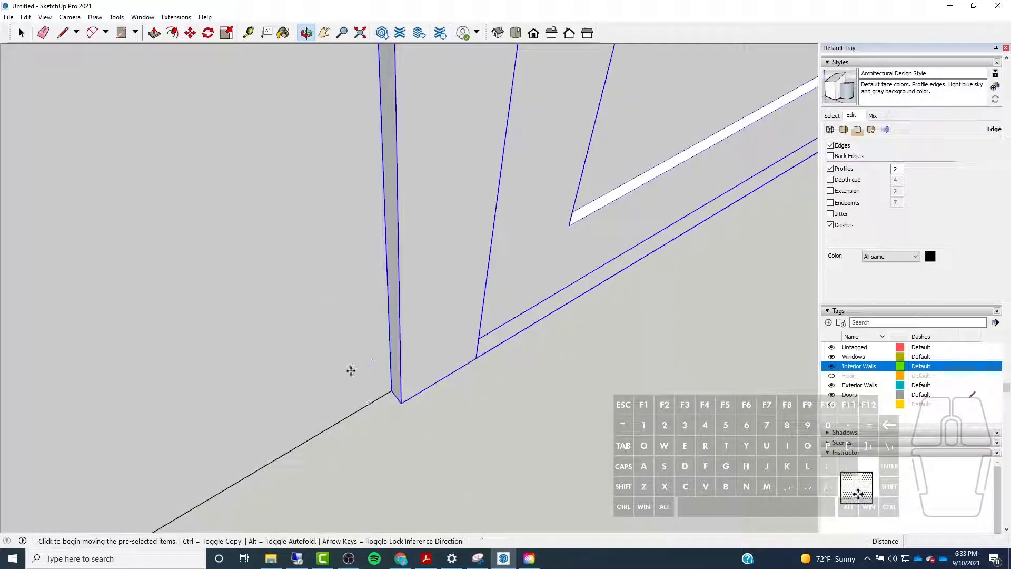
pyautogui.press('ctrl')
pyautogui.click(390, 390)
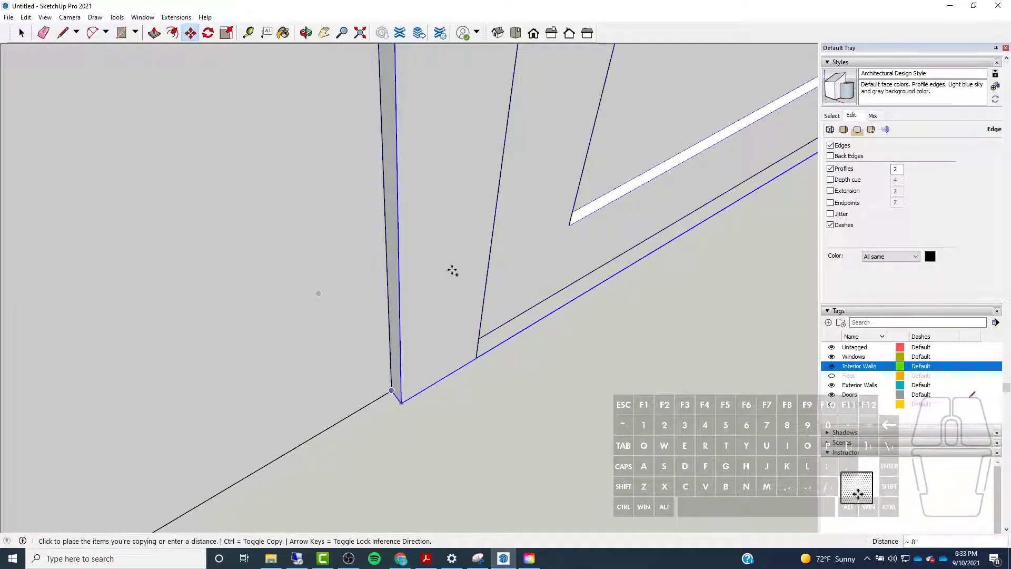
pyautogui.scroll(-8, 413, 273)
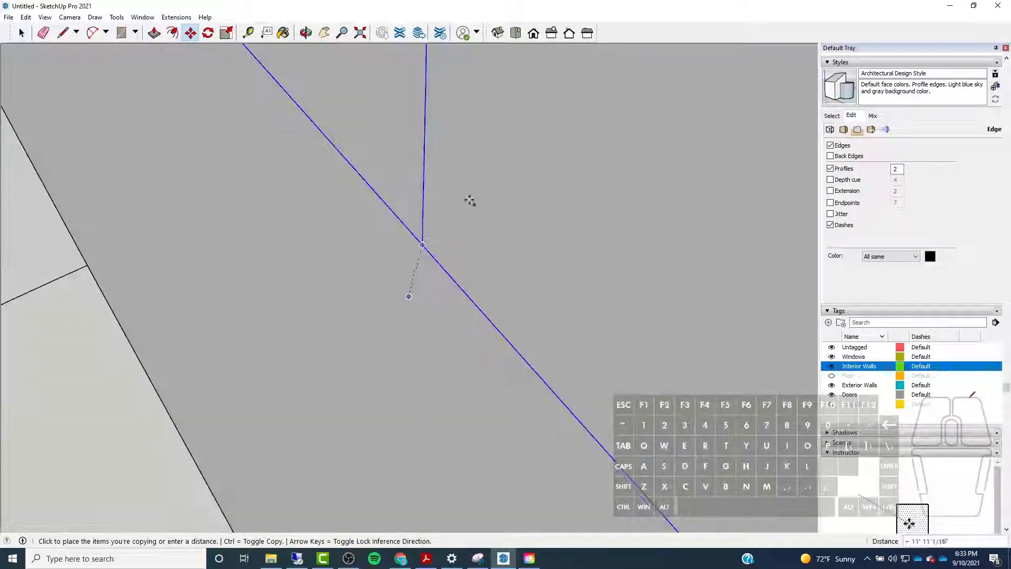
pyautogui.scroll(-10, 469, 200)
pyautogui.moveTo(463, 252); pyautogui.dragTo(369, 221, button='middle')
pyautogui.scroll(5, 287, 169)
pyautogui.scroll(5, 353, 191)
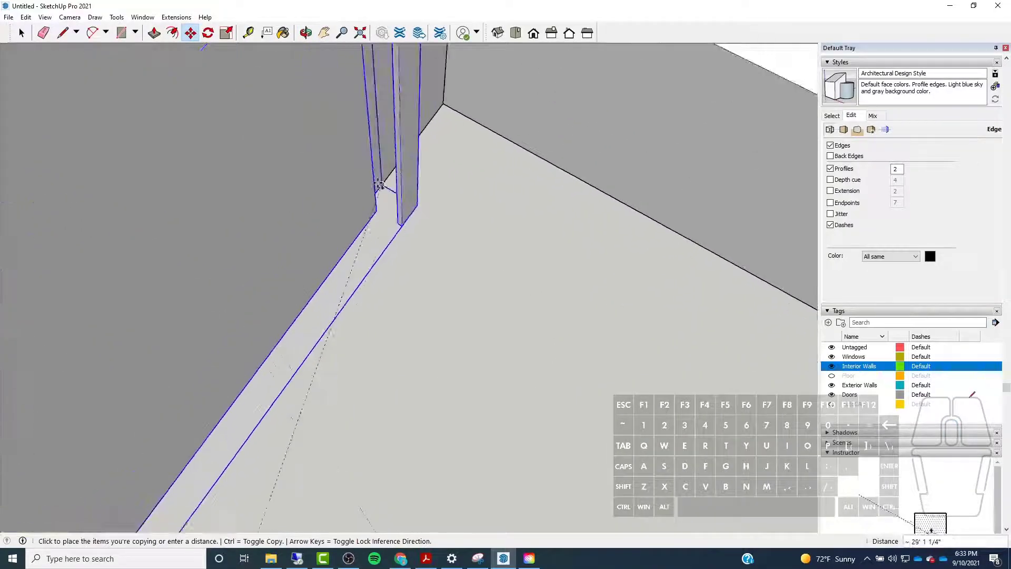
pyautogui.scroll(-2, 474, 237)
pyautogui.click(485, 214)
# Rotate the copied double door half a turn about its lower frame corner
pyautogui.scroll(-3, 485, 216)
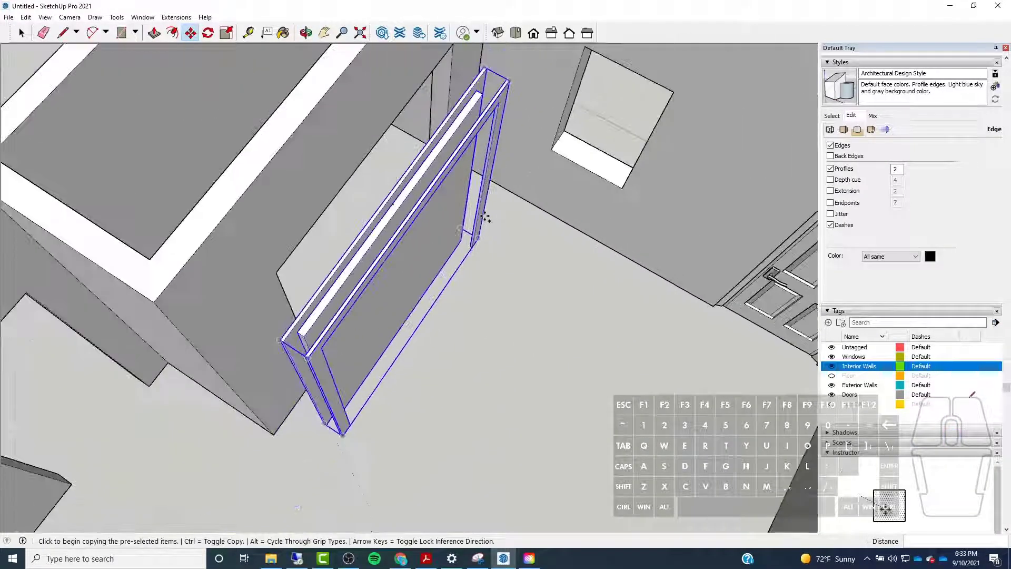
pyautogui.press('q')
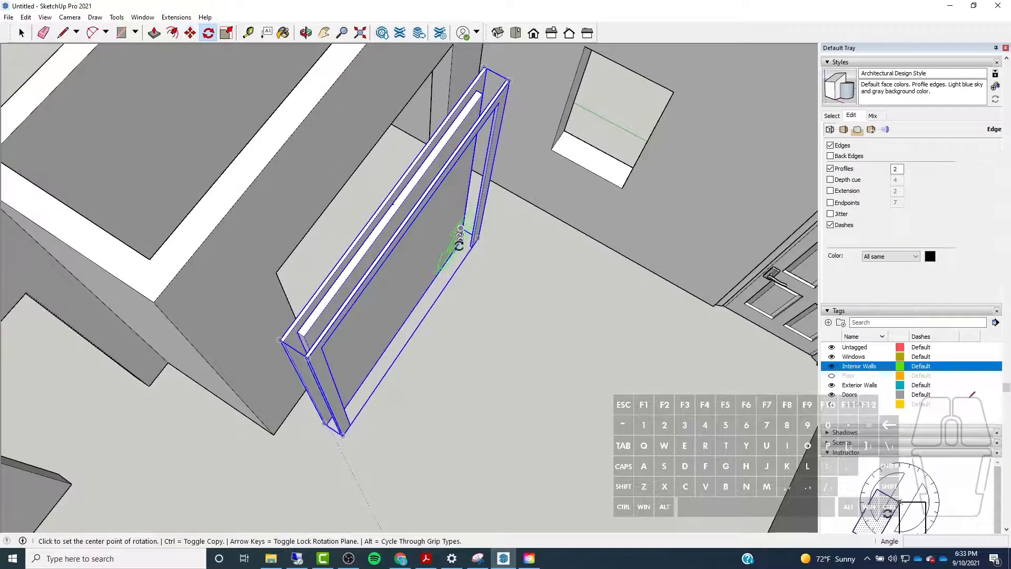
pyautogui.click(461, 242)
pyautogui.click(431, 283)
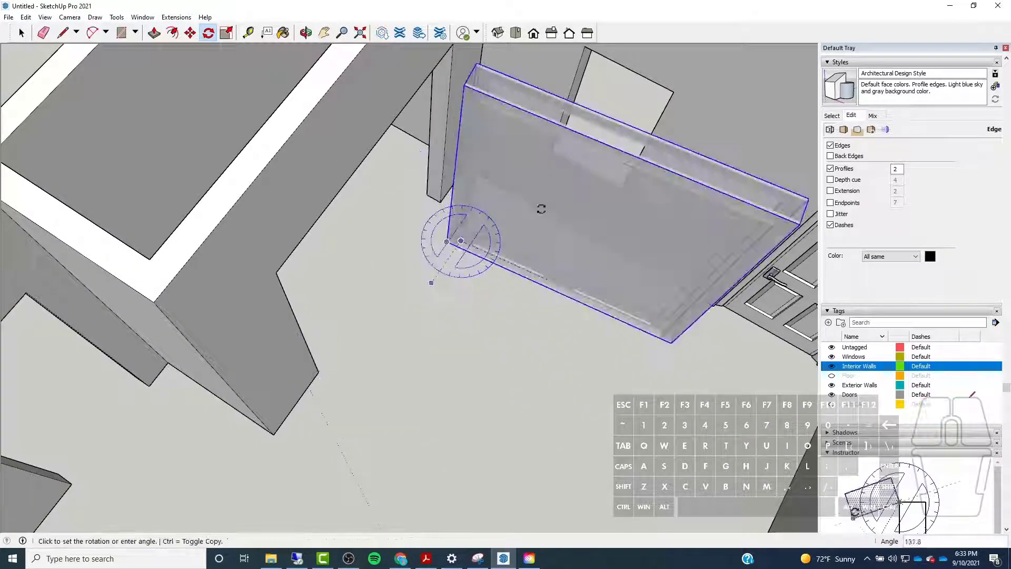
pyautogui.click(480, 211)
# Move the rotated double door by its lower inner frame corner onto the closet opening's bottom corner so it fills the opening
pyautogui.moveTo(481, 282); pyautogui.dragTo(411, 255, button='middle')
pyautogui.click(190, 33)
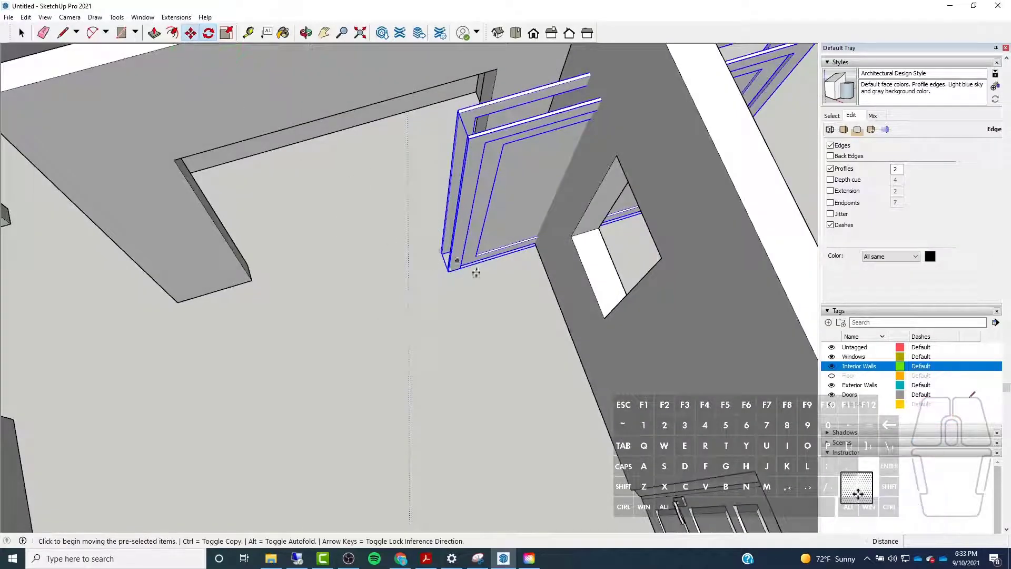
pyautogui.moveTo(474, 270); pyautogui.dragTo(421, 311, button='middle')
pyautogui.scroll(3, 424, 311)
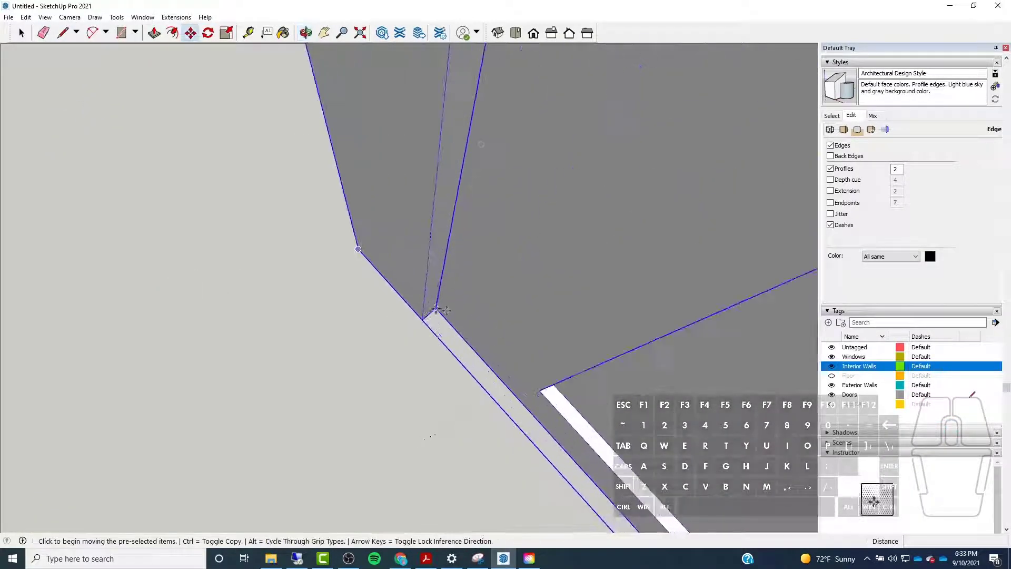
pyautogui.click(426, 315)
pyautogui.scroll(-6, 482, 369)
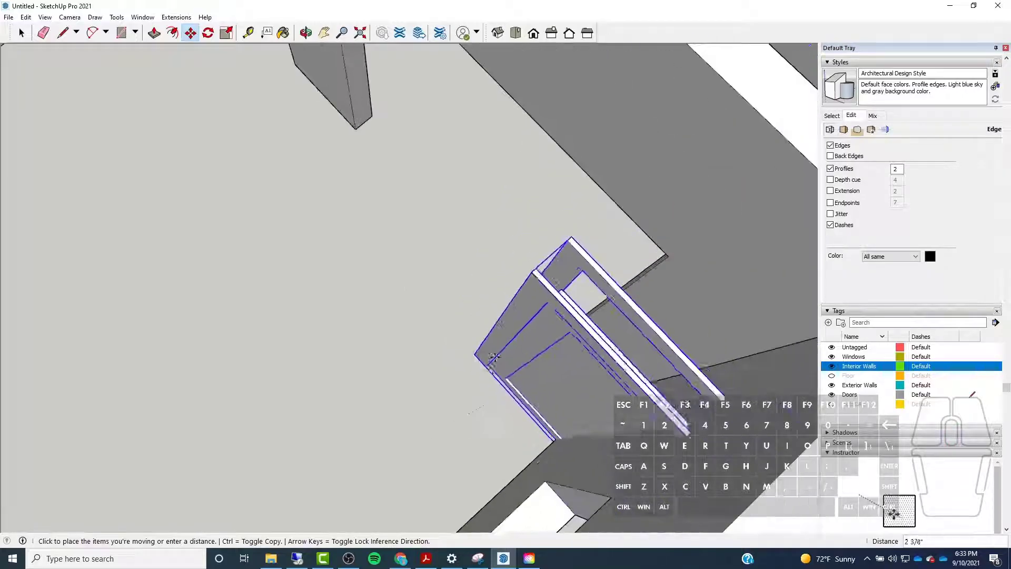
pyautogui.scroll(5, 370, 116)
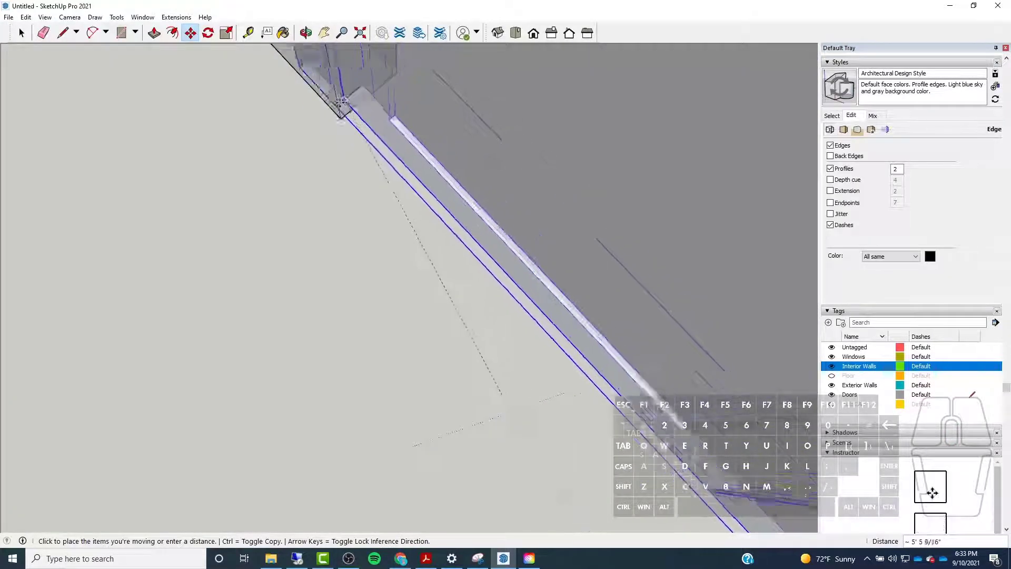
pyautogui.click(351, 87)
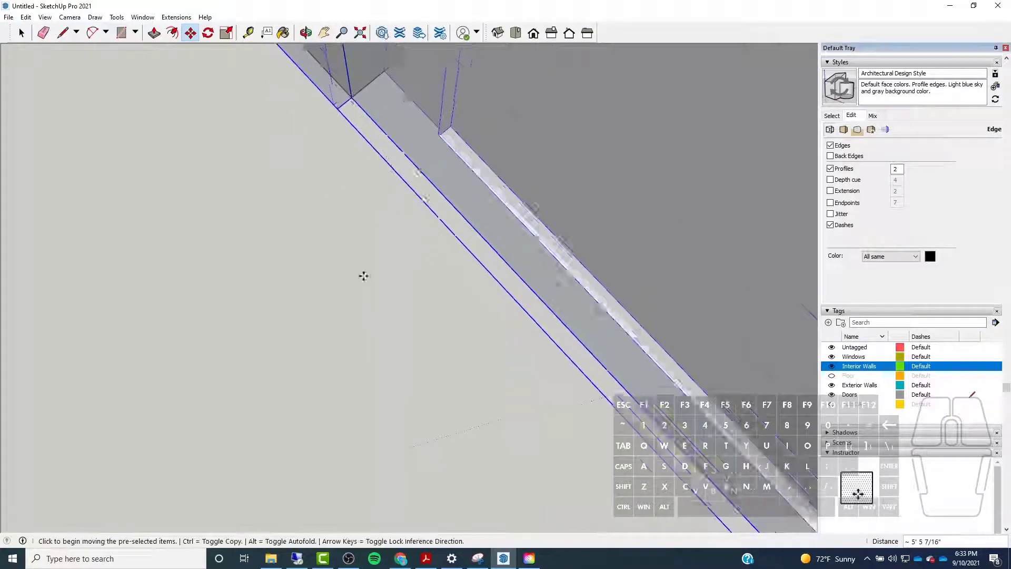
# Copy this double door from its lower inner frame corner to the bottom corner of the closet opening in the bay-window room
pyautogui.scroll(-6, 371, 250)
pyautogui.moveTo(373, 246); pyautogui.dragTo(431, 320, button='middle')
pyautogui.scroll(-8, 435, 318)
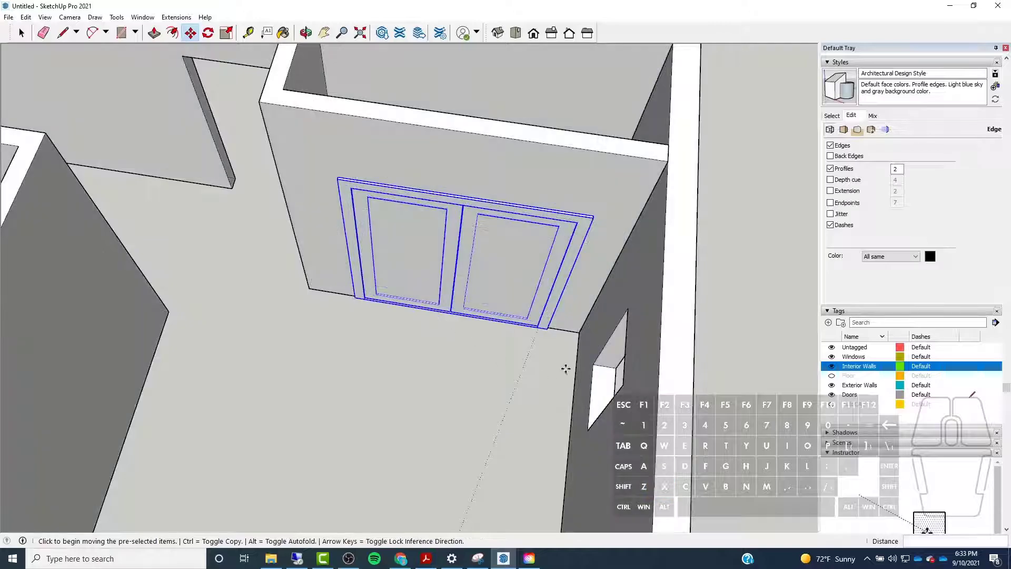
pyautogui.moveTo(529, 326); pyautogui.dragTo(478, 314, button='middle')
pyautogui.click(194, 35)
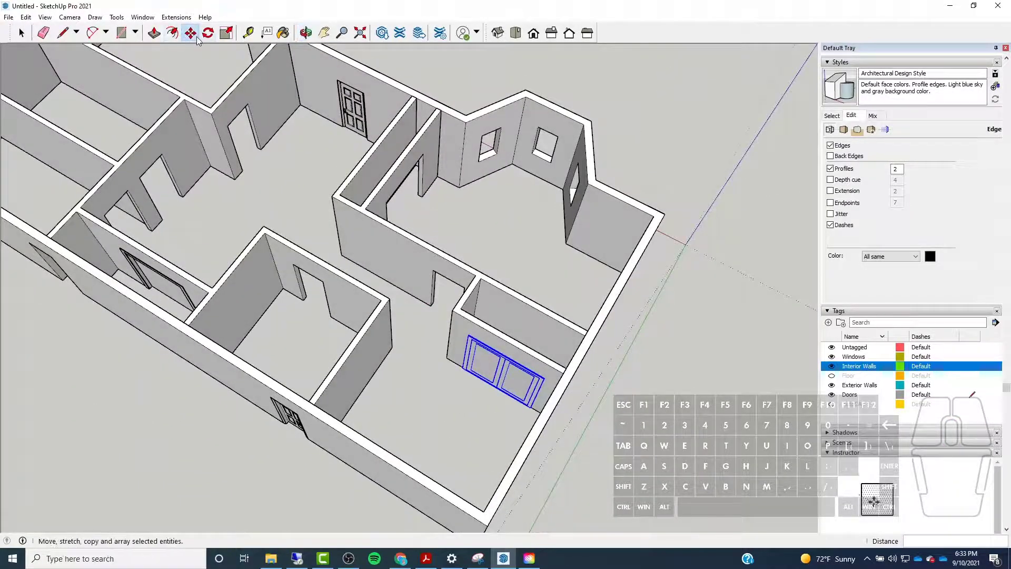
pyautogui.scroll(9, 501, 387)
pyautogui.scroll(6, 325, 284)
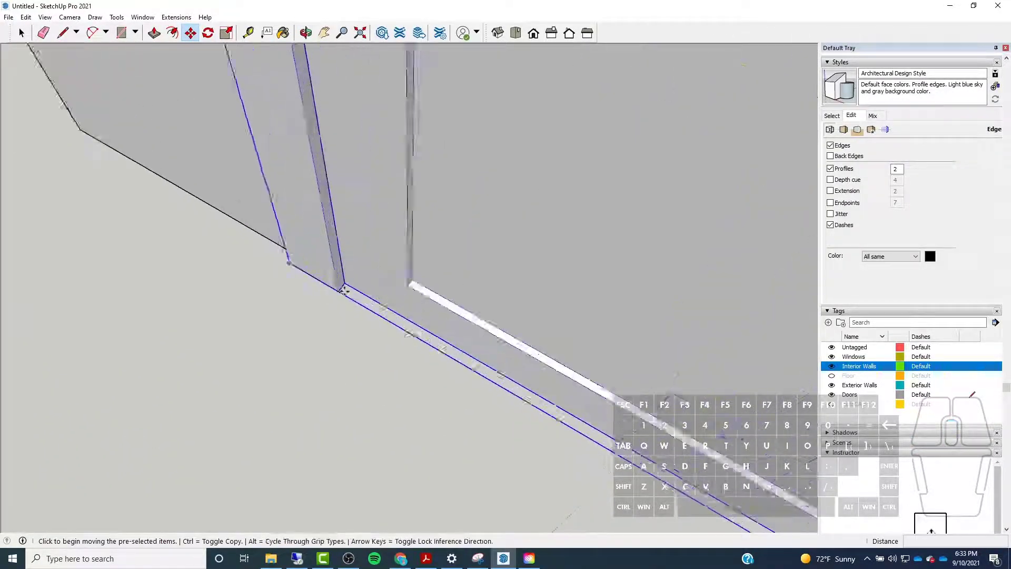
pyautogui.press('ctrl')
pyautogui.click(342, 280)
pyautogui.scroll(-3, 363, 337)
pyautogui.scroll(-10, 387, 433)
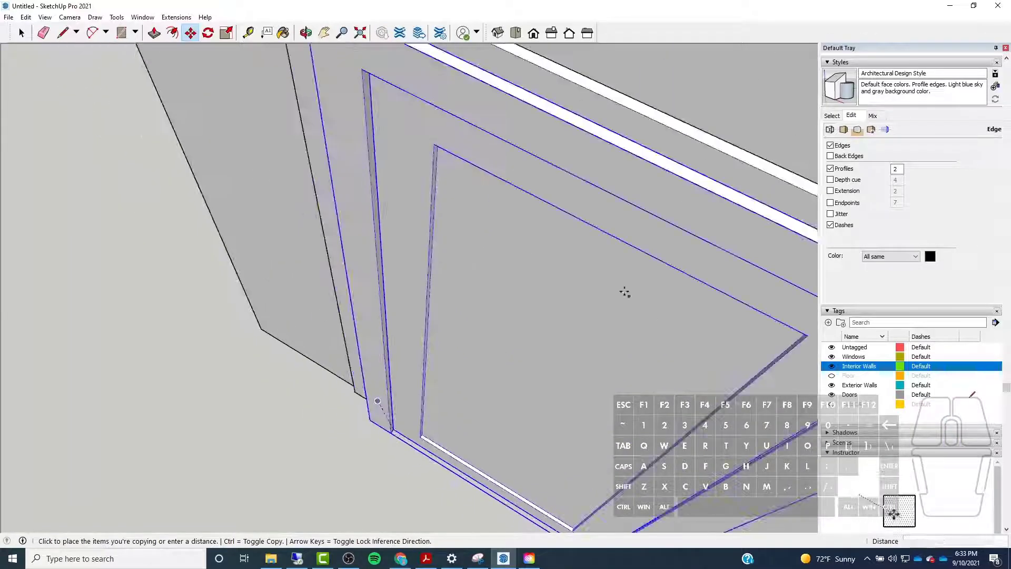
pyautogui.scroll(15, 395, 271)
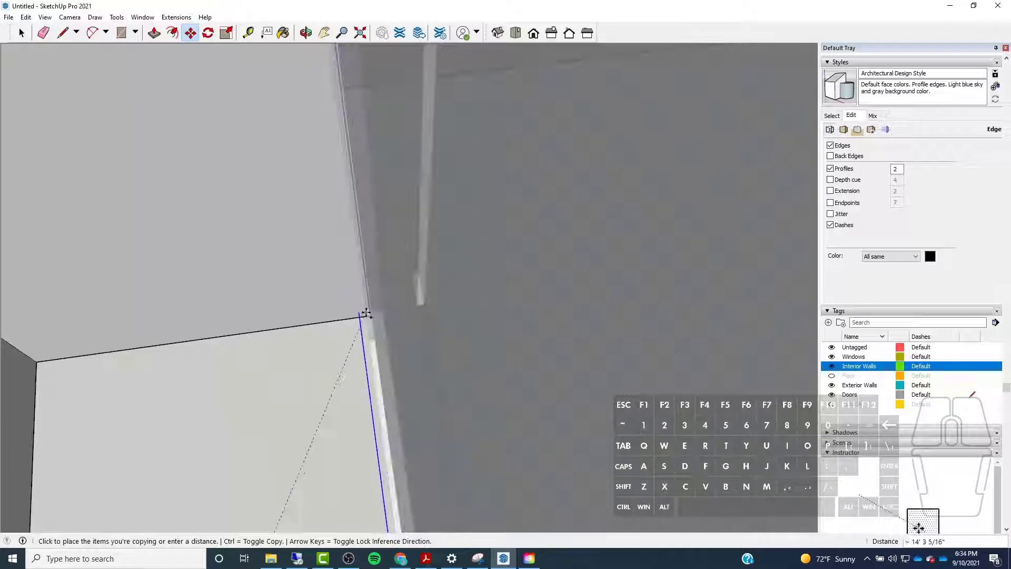
# Rotate the new double door copy 90° about its lower frame corner so it lies in the bay-window room's closet wall
pyautogui.press('q')
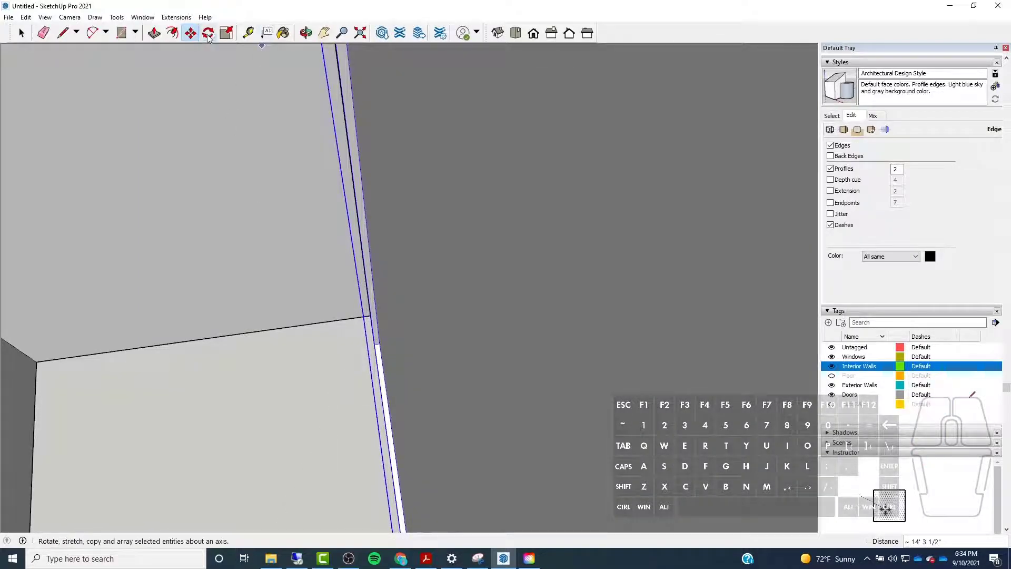
pyautogui.moveTo(365, 361); pyautogui.dragTo(402, 289, button='middle')
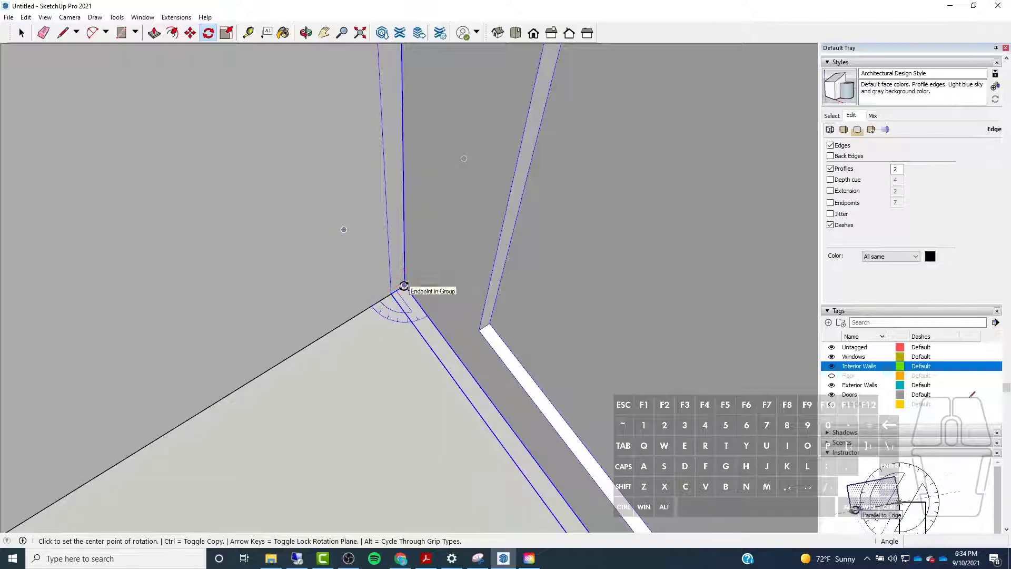
pyautogui.click(404, 286)
pyautogui.click(420, 310)
pyautogui.scroll(-3, 232, 385)
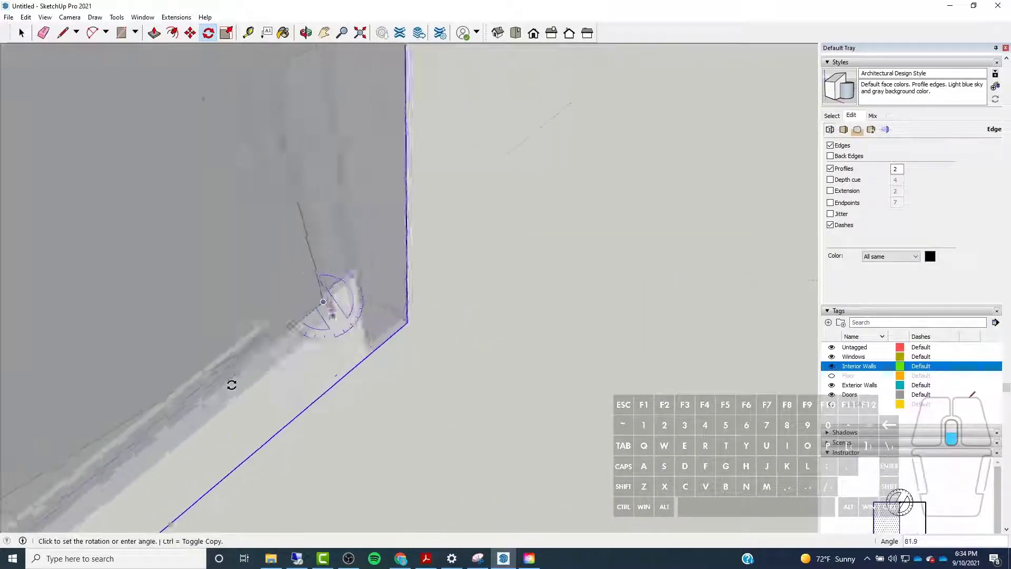
pyautogui.scroll(-4, 231, 385)
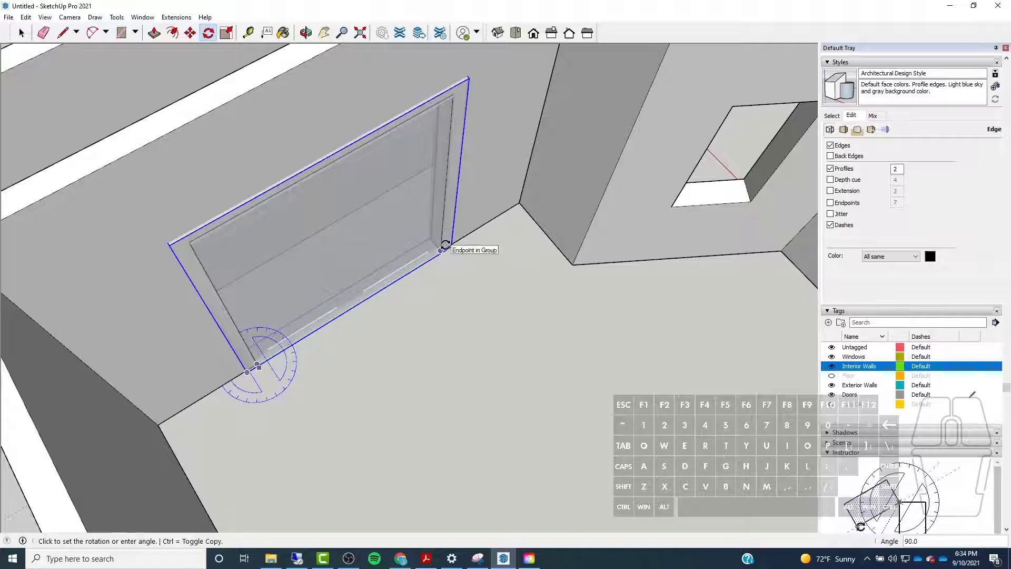
pyautogui.click(446, 245)
pyautogui.scroll(-5, 440, 349)
pyautogui.hotkey('ctrl', 't')
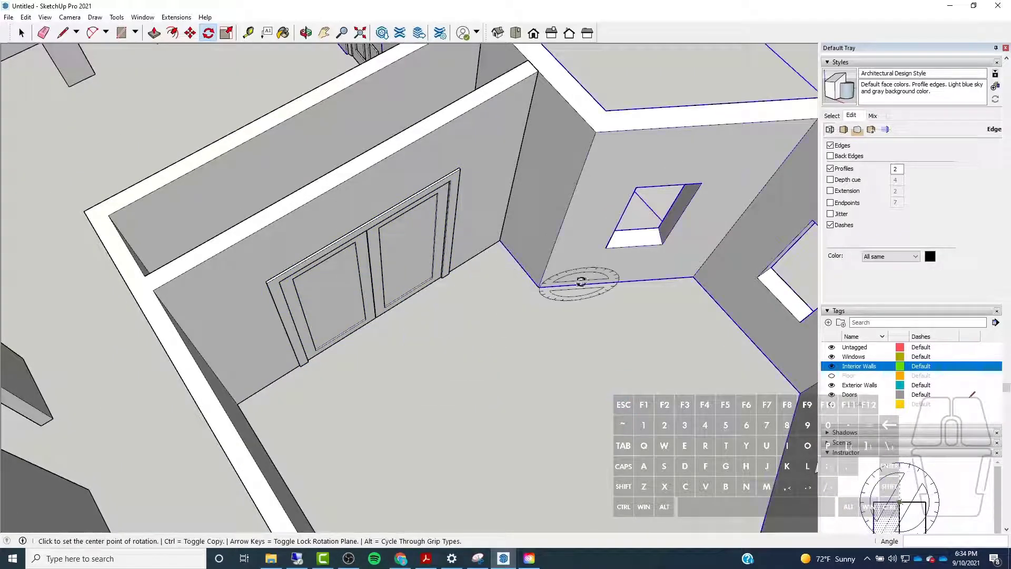
# Leave the Rotate tool and clear the current selection in the house model
pyautogui.scroll(-4, 581, 282)
pyautogui.moveTo(581, 282); pyautogui.dragTo(300, 224, button='middle')
pyautogui.scroll(-5, 636, 342)
pyautogui.moveTo(637, 343); pyautogui.dragTo(388, 323, button='middle')
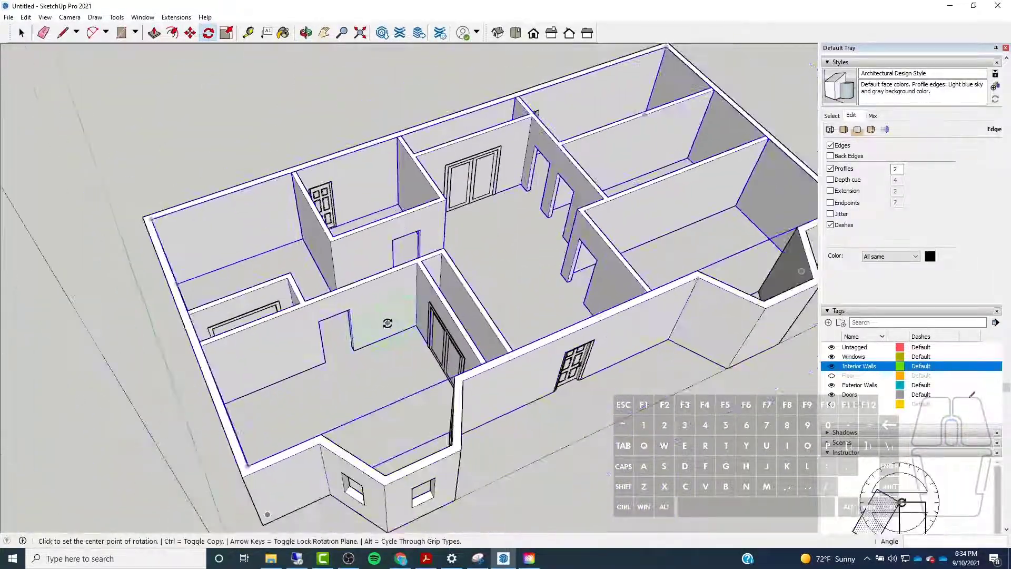
pyautogui.hotkey('ctrl', 't')
pyautogui.press('space')
# Open the double door component in the large central room's closet wall for editing
pyautogui.scroll(4, 418, 228)
pyautogui.moveTo(535, 113); pyautogui.dragTo(418, 252, button='middle')
pyautogui.scroll(-5, 419, 252)
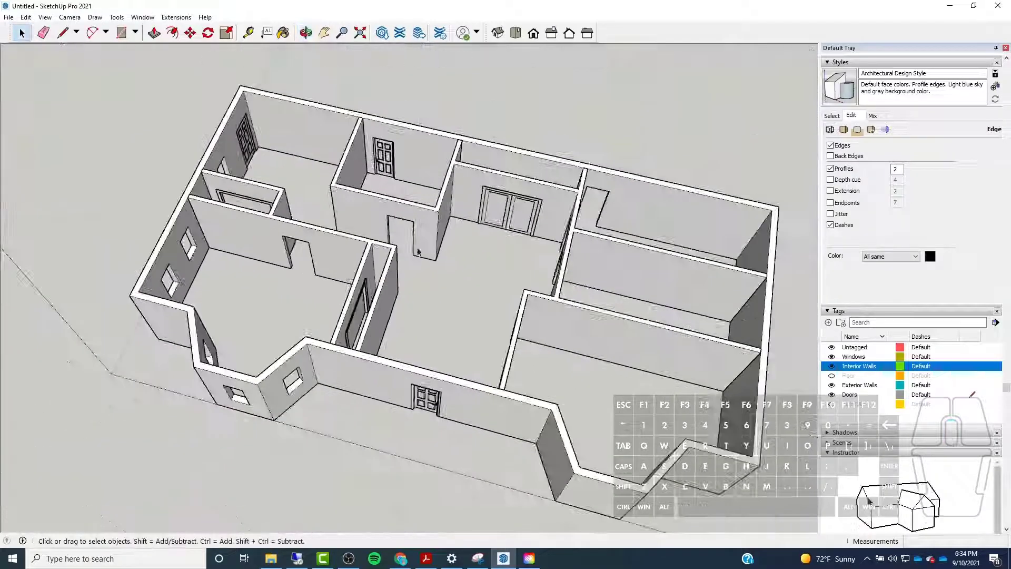
pyautogui.scroll(5, 418, 252)
pyautogui.scroll(-2, 508, 207)
pyautogui.scroll(1, 524, 209)
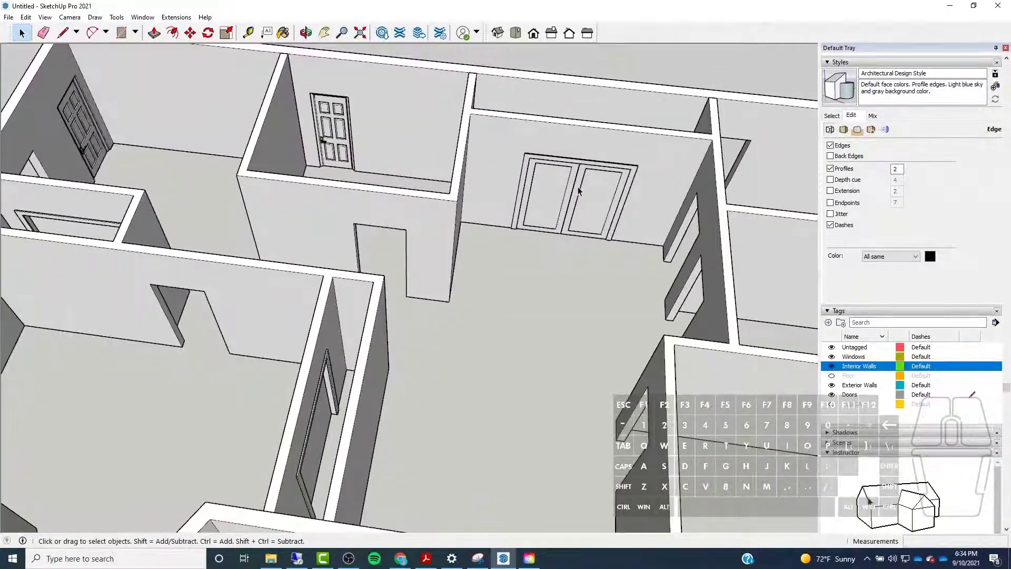
pyautogui.doubleClick(578, 190)
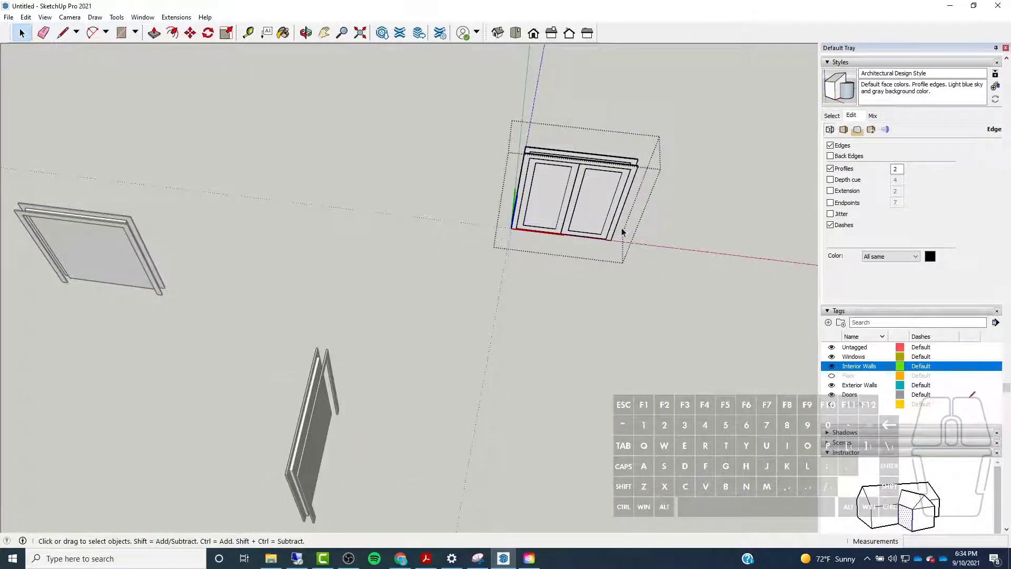
pyautogui.moveTo(622, 231); pyautogui.dragTo(627, 134, button='middle')
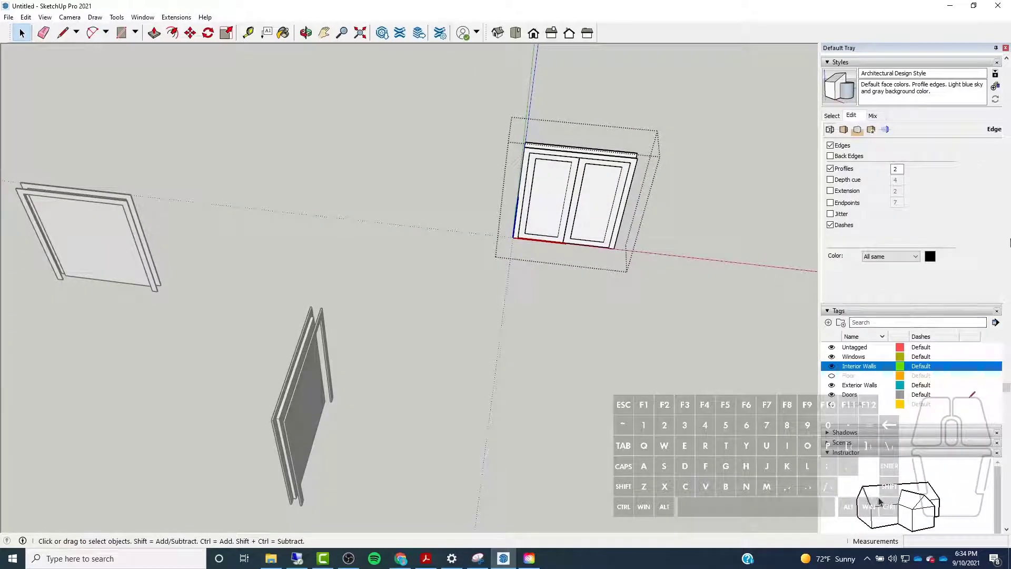
# Paint all of the double door component's geometry with Wood Veneer 01 from the Wood materials, and close the component
pyautogui.scroll(10, 879, 500)
pyautogui.click(949, 232)
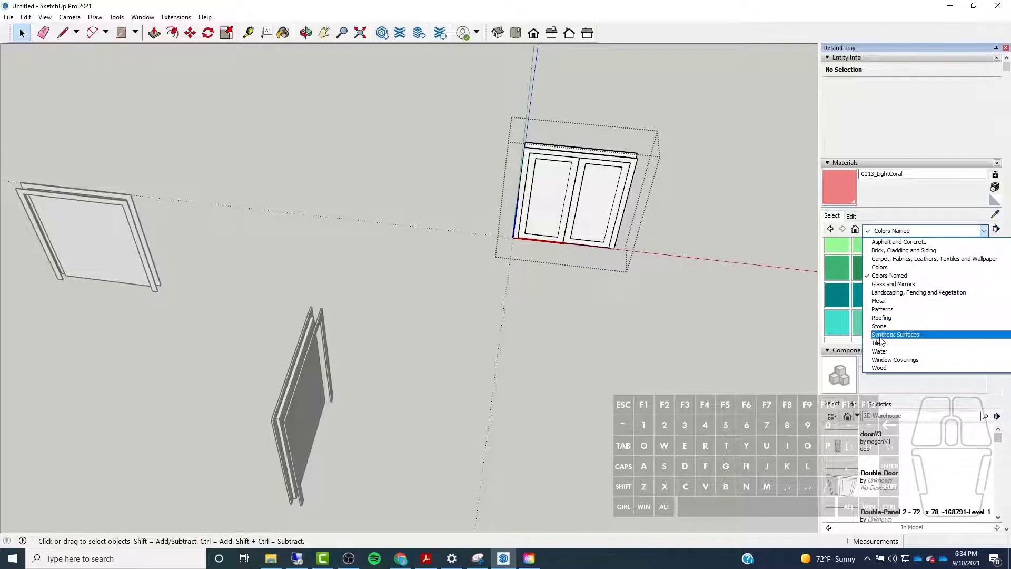
pyautogui.click(878, 368)
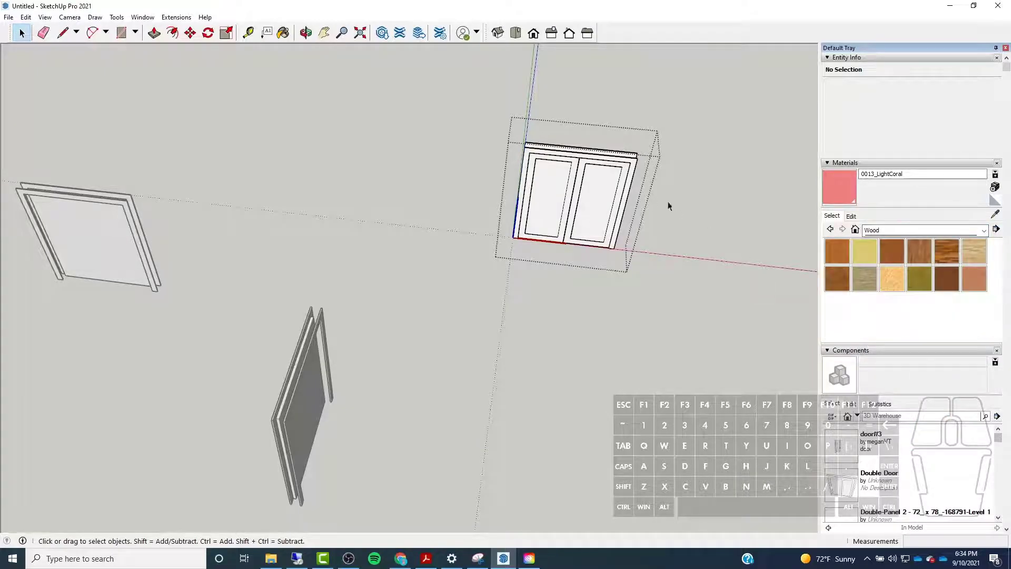
pyautogui.hotkey('ctrl', 'a')
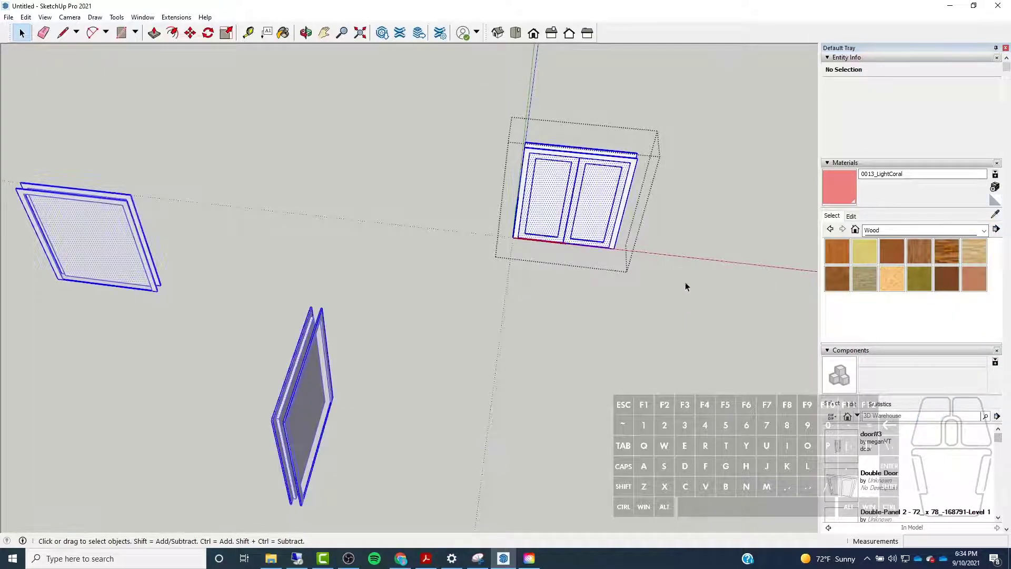
pyautogui.click(948, 275)
pyautogui.click(589, 169)
pyautogui.scroll(2, 653, 179)
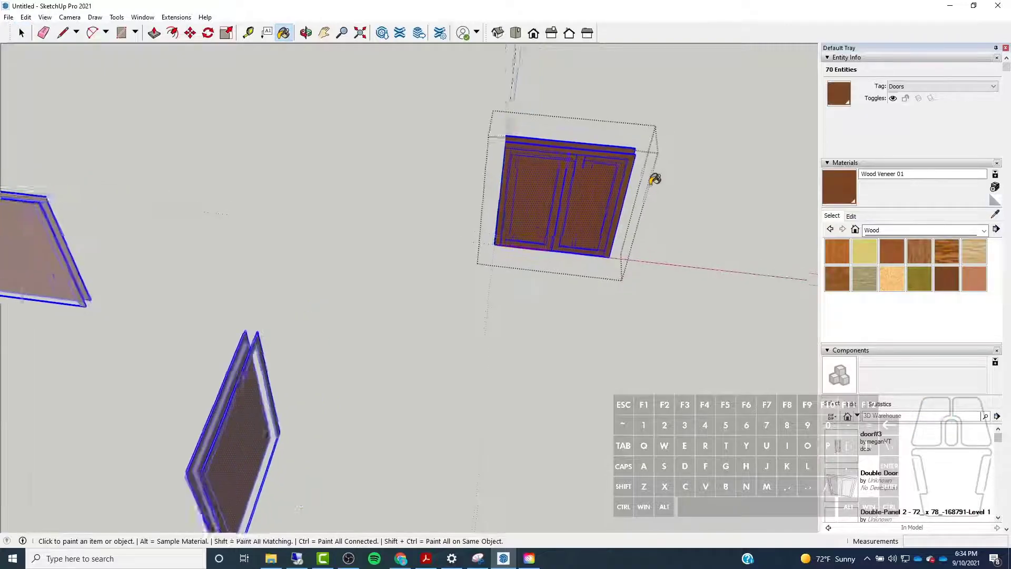
pyautogui.moveTo(654, 179)
pyautogui.mouseDown(button='middle')
pyautogui.moveTo(445, 117)
pyautogui.moveTo(410, 150)
pyautogui.mouseUp(button='middle')
pyautogui.press('space')
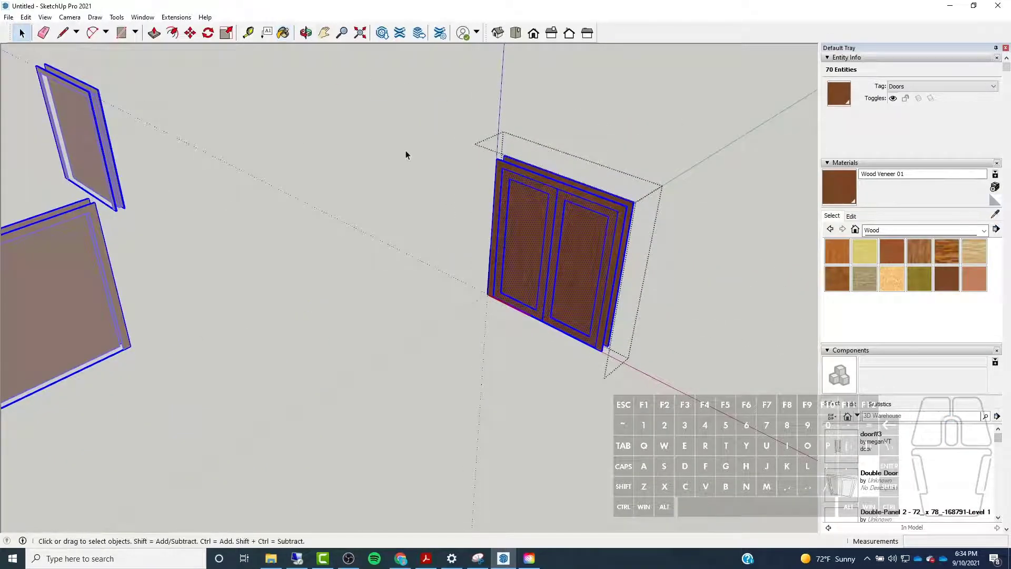
pyautogui.click(405, 149)
# Examine the house's rooms, the painted closet doors and the remaining wall openings from several angles
pyautogui.scroll(-6, 439, 193)
pyautogui.moveTo(216, 182); pyautogui.dragTo(579, 337, button='middle')
pyautogui.scroll(5, 447, 254)
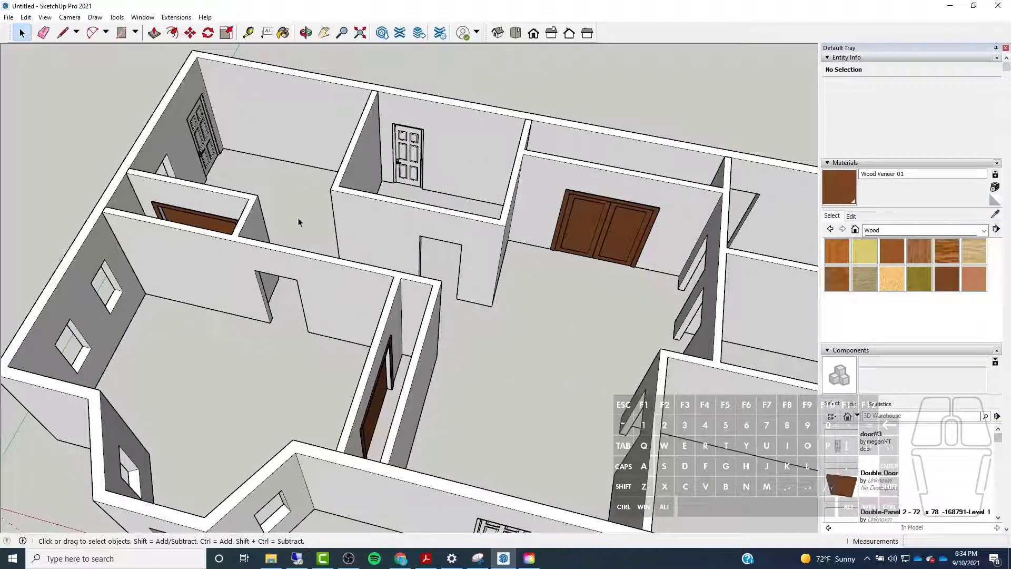
pyautogui.scroll(-5, 300, 221)
pyautogui.scroll(5, 441, 201)
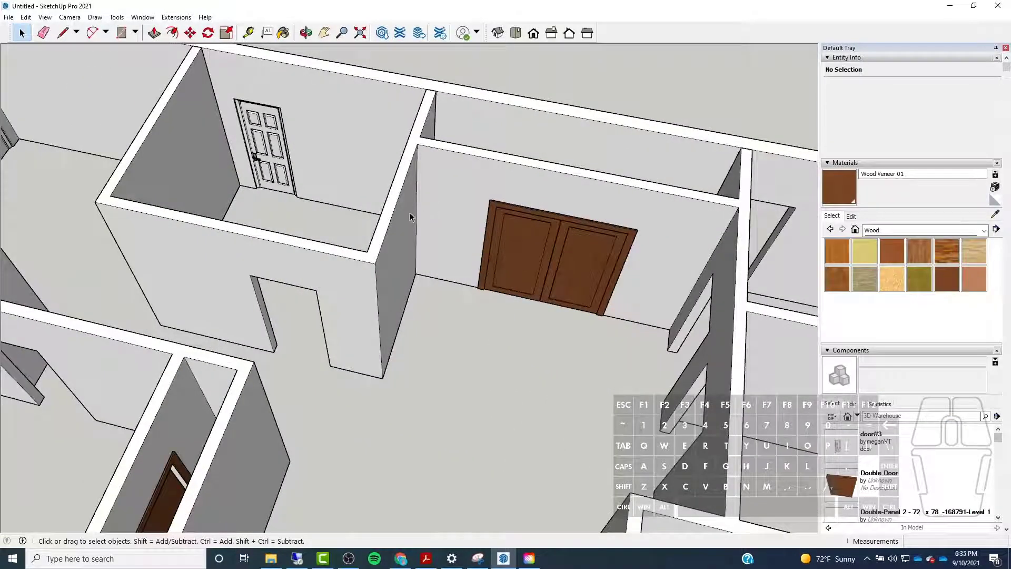
pyautogui.scroll(-5, 377, 202)
pyautogui.moveTo(369, 227); pyautogui.dragTo(287, 275, button='middle')
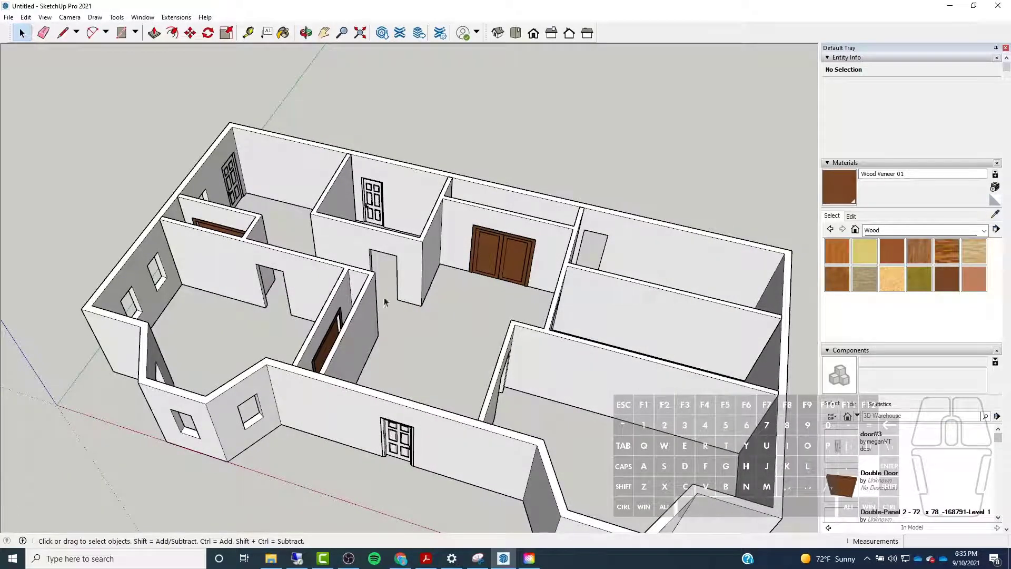
pyautogui.scroll(3, 388, 332)
pyautogui.moveTo(388, 332); pyautogui.dragTo(513, 342, button='middle')
pyautogui.scroll(4, 237, 289)
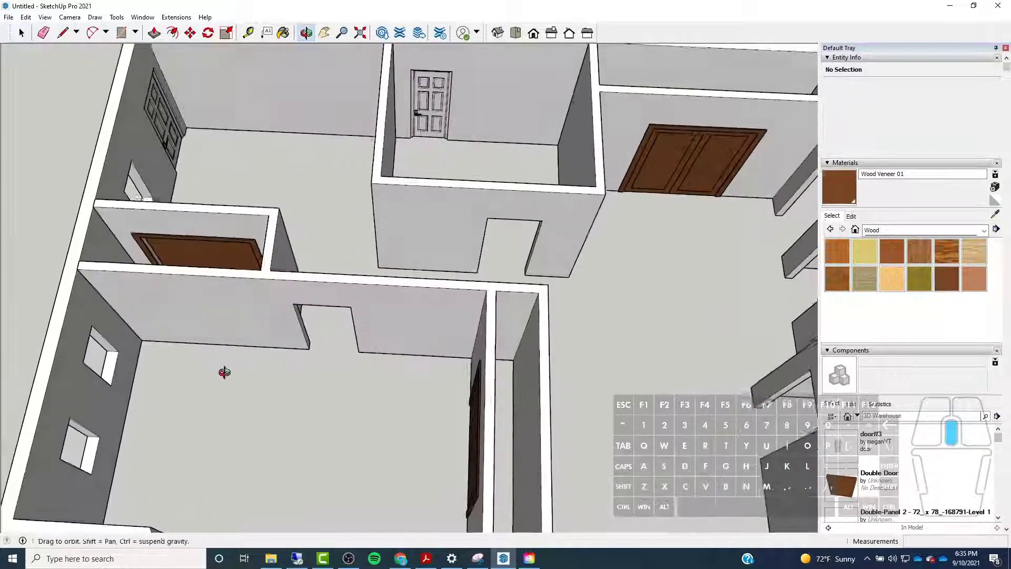
pyautogui.scroll(-5, 236, 324)
pyautogui.scroll(8, 352, 334)
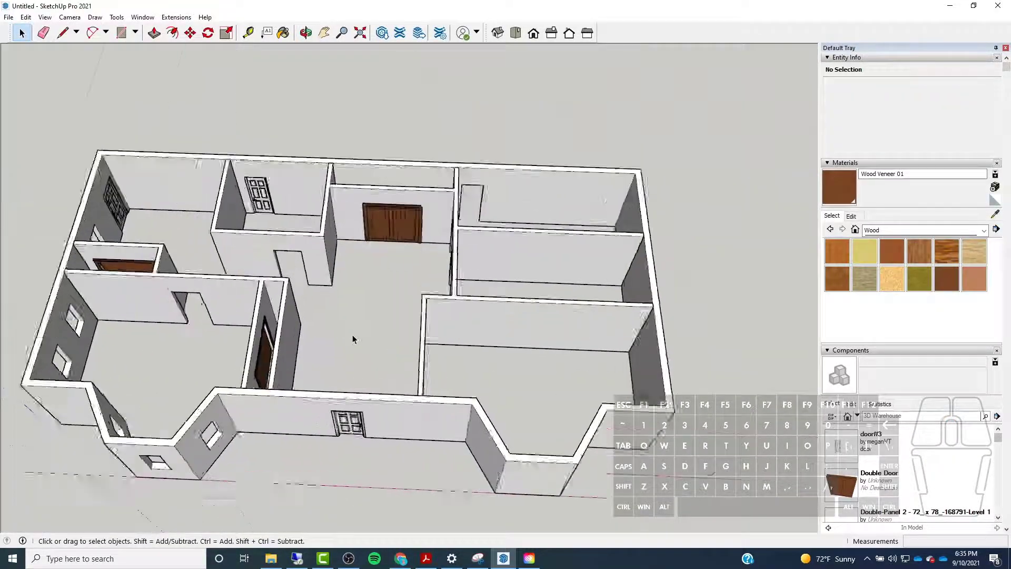
pyautogui.scroll(-5, 377, 321)
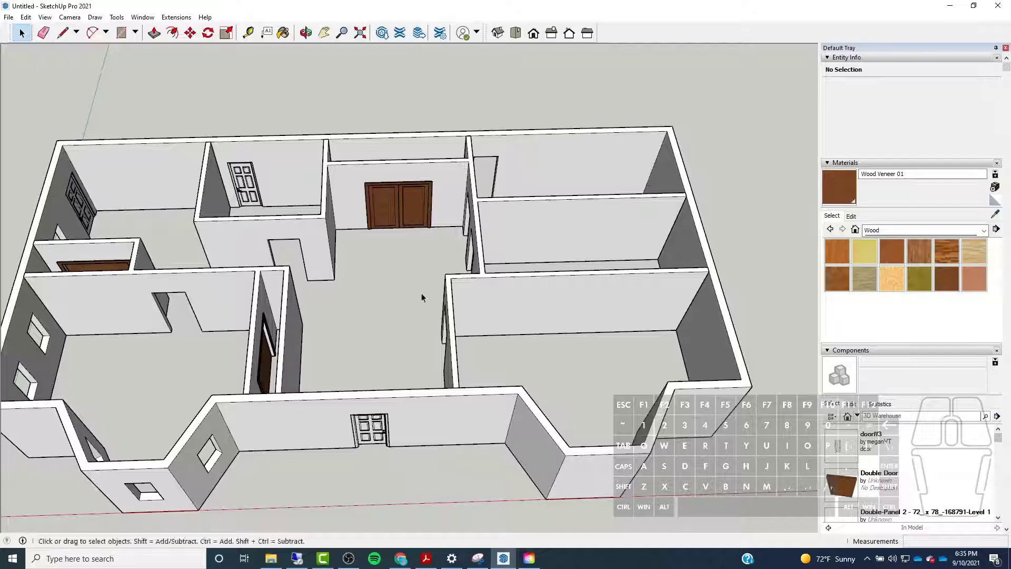
pyautogui.moveTo(278, 274); pyautogui.dragTo(372, 237, button='middle')
pyautogui.scroll(-2, 439, 249)
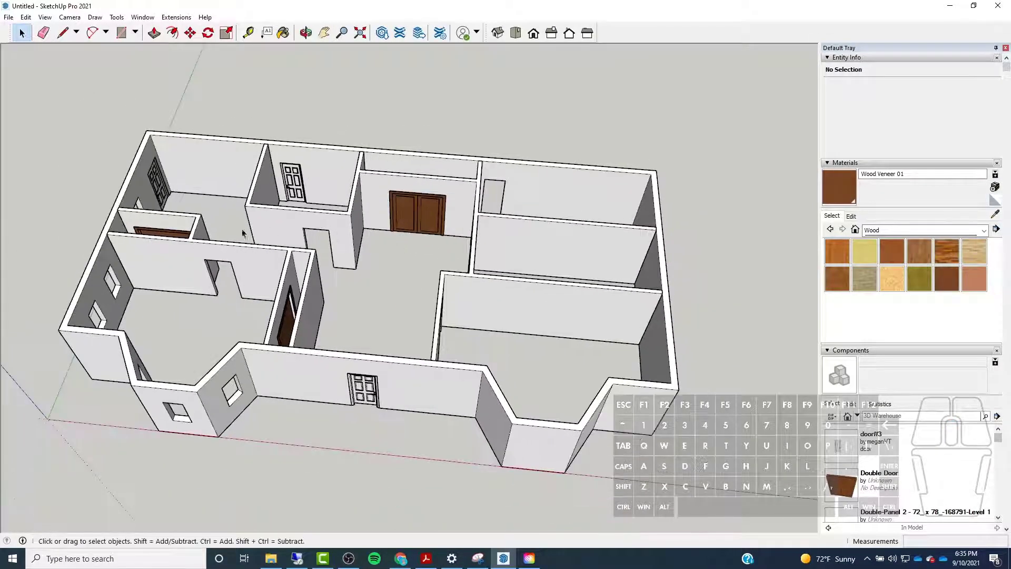
pyautogui.scroll(5, 191, 242)
pyautogui.scroll(-4, 191, 243)
pyautogui.moveTo(193, 246); pyautogui.dragTo(187, 309, button='middle')
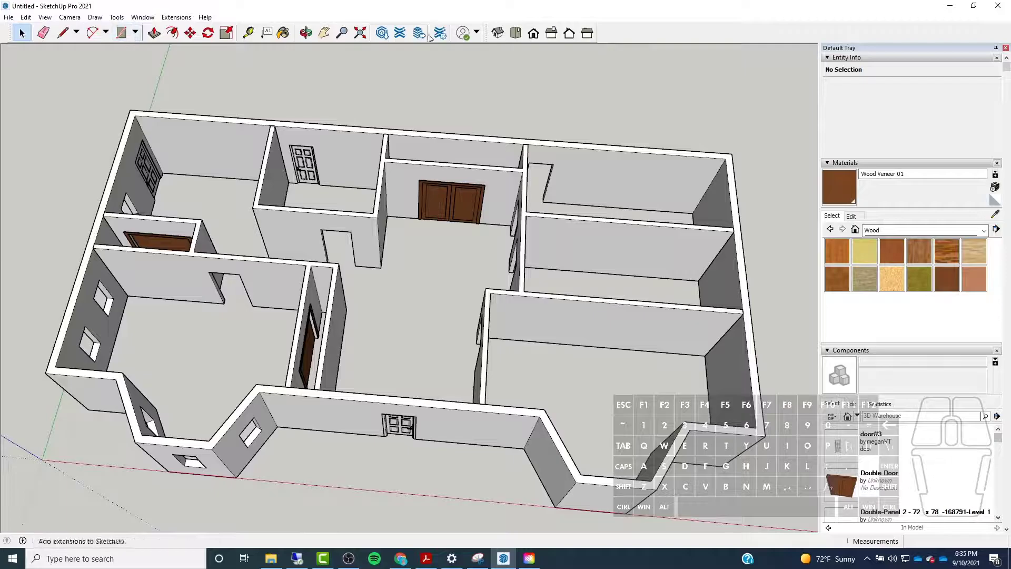
pyautogui.scroll(3, 180, 326)
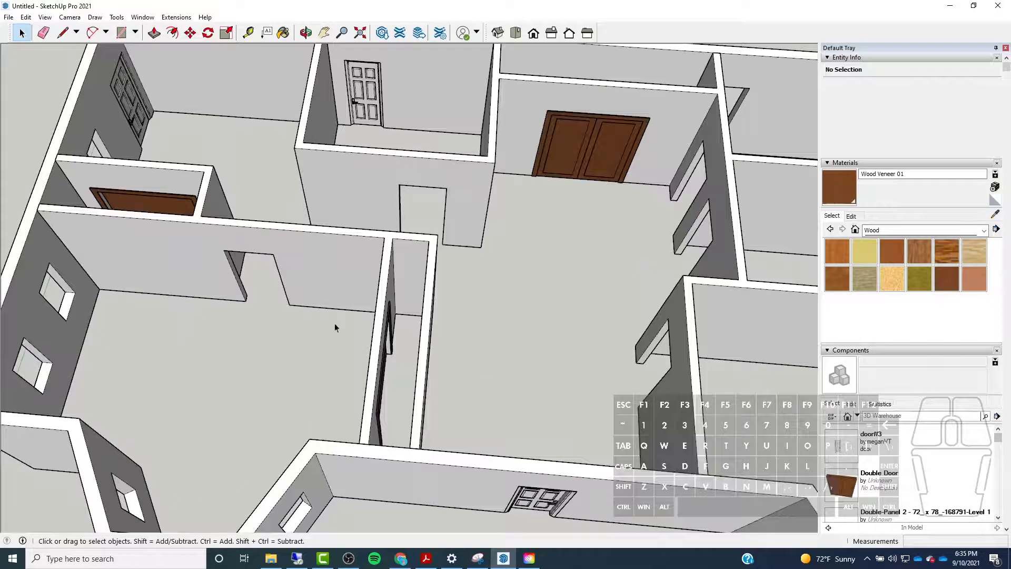
pyautogui.scroll(-5, 335, 327)
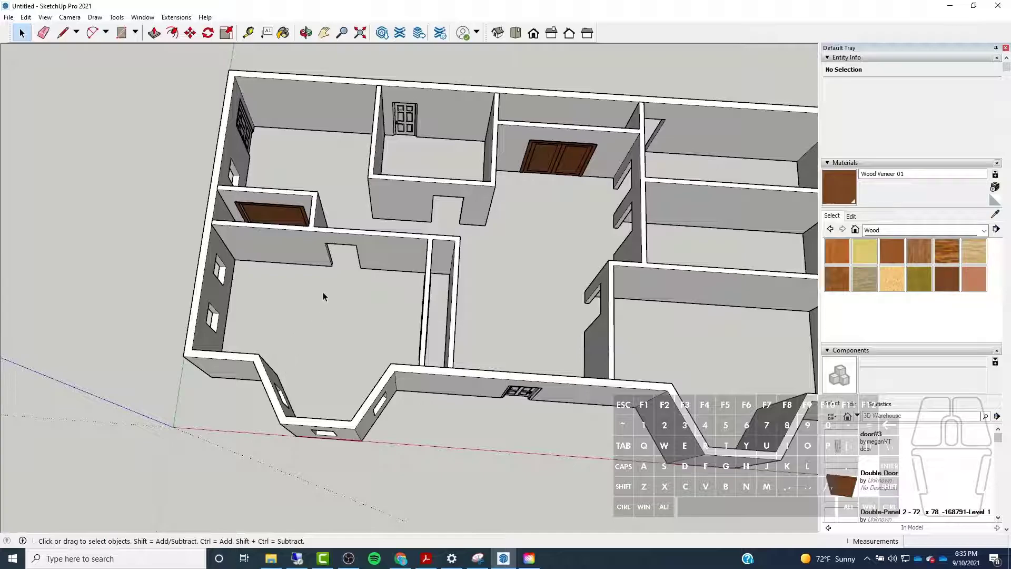
# Open 3D Warehouse and search the Architecture category for "bed"
pyautogui.click(383, 35)
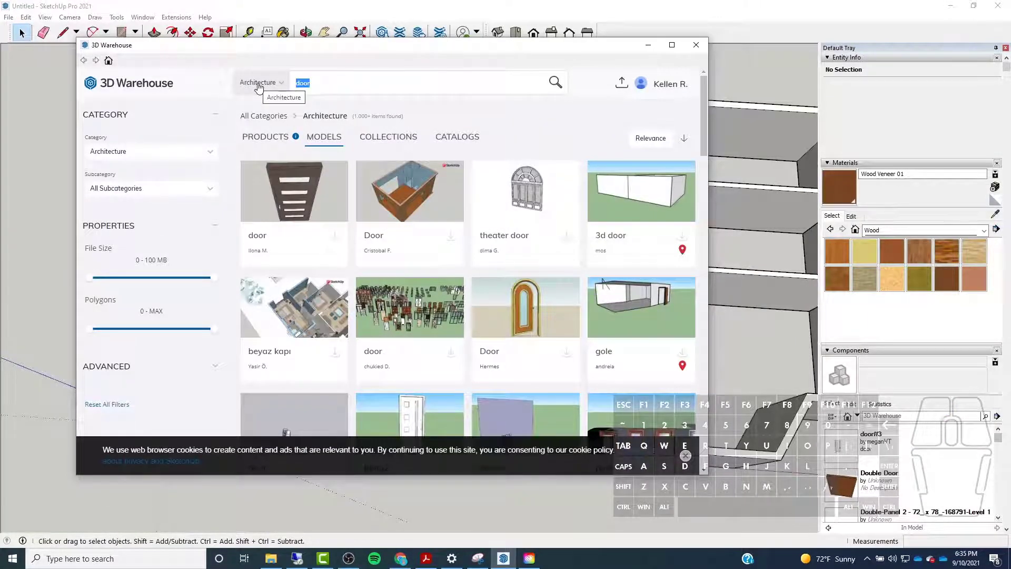
pyautogui.write('bed')
pyautogui.press('Return')
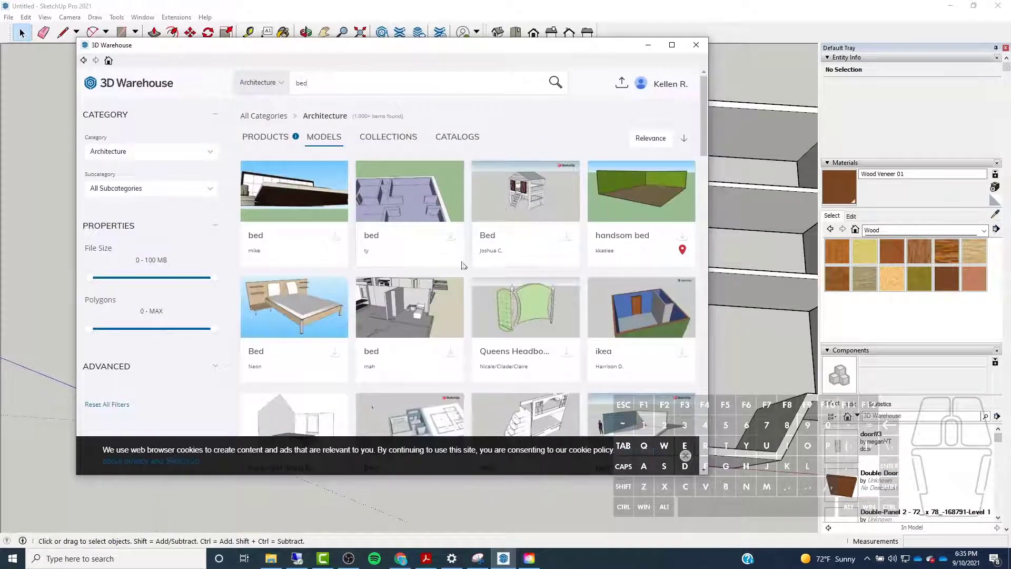
# Look through the bed models in the Architecture search results for a suitable bed
pyautogui.scroll(-10, 462, 265)
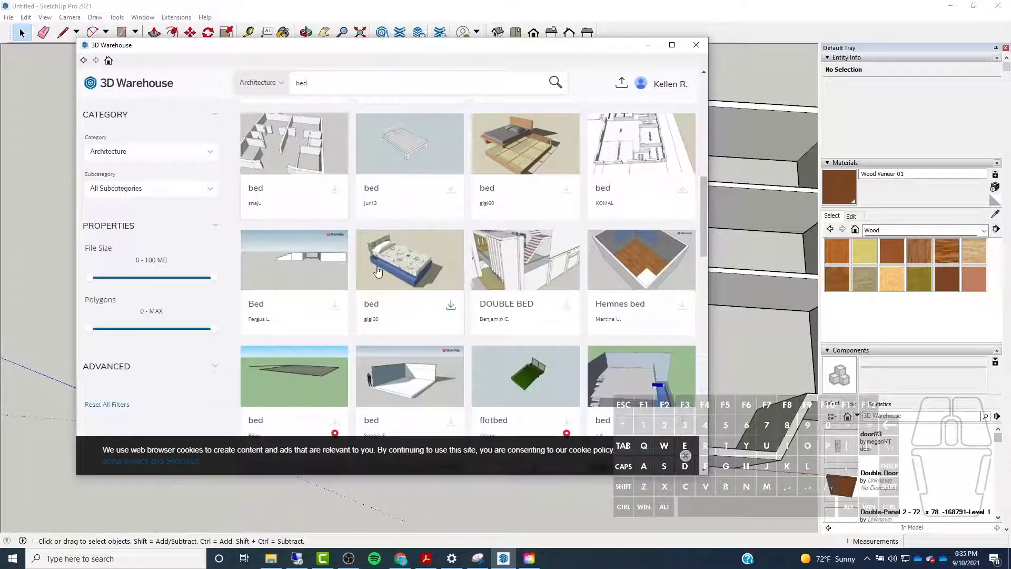
pyautogui.scroll(10, 377, 271)
pyautogui.scroll(-5, 377, 269)
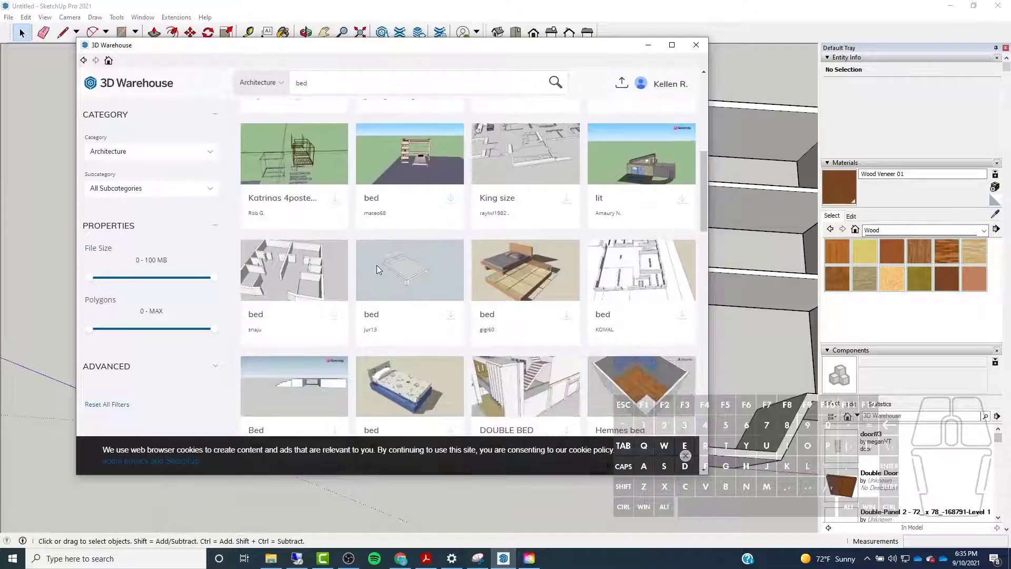
pyautogui.scroll(-2, 389, 274)
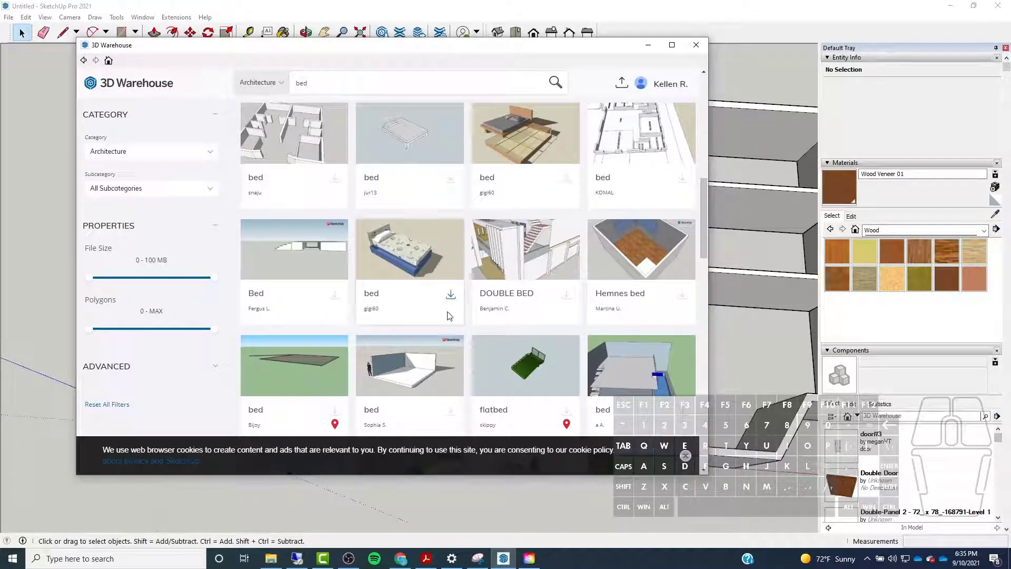
pyautogui.scroll(-8, 427, 230)
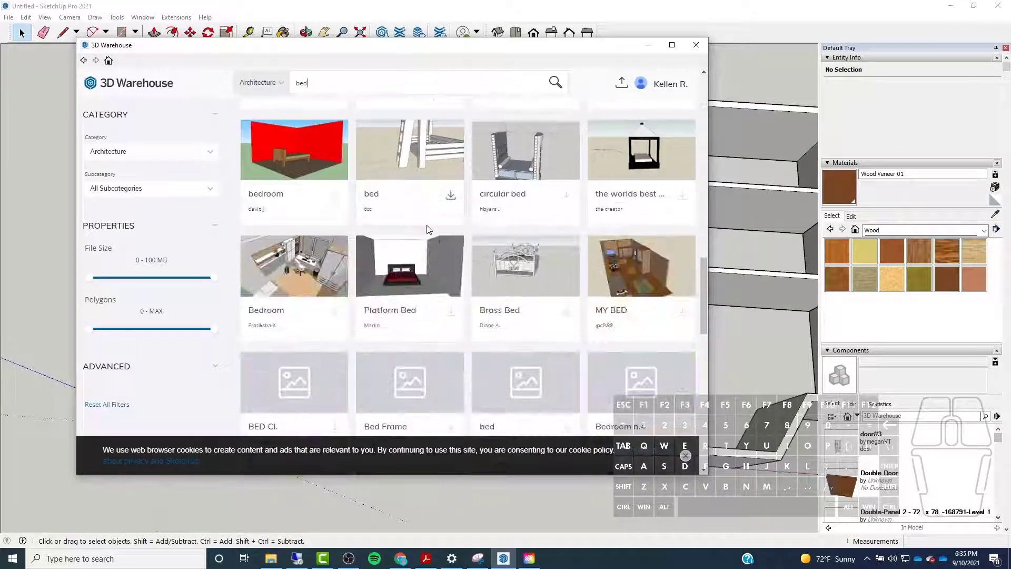
pyautogui.scroll(-9, 428, 230)
pyautogui.scroll(8, 428, 228)
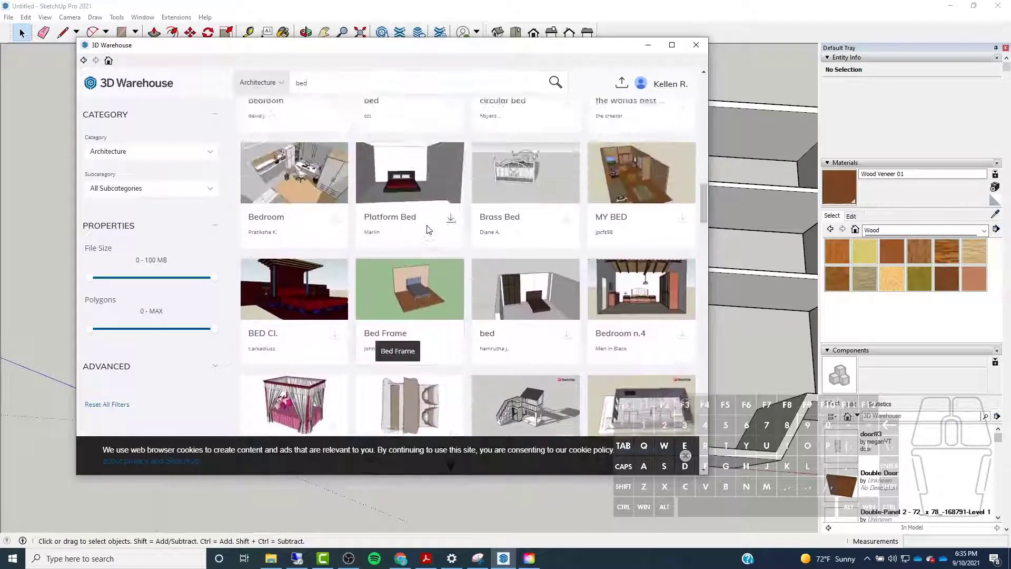
pyautogui.scroll(3, 436, 219)
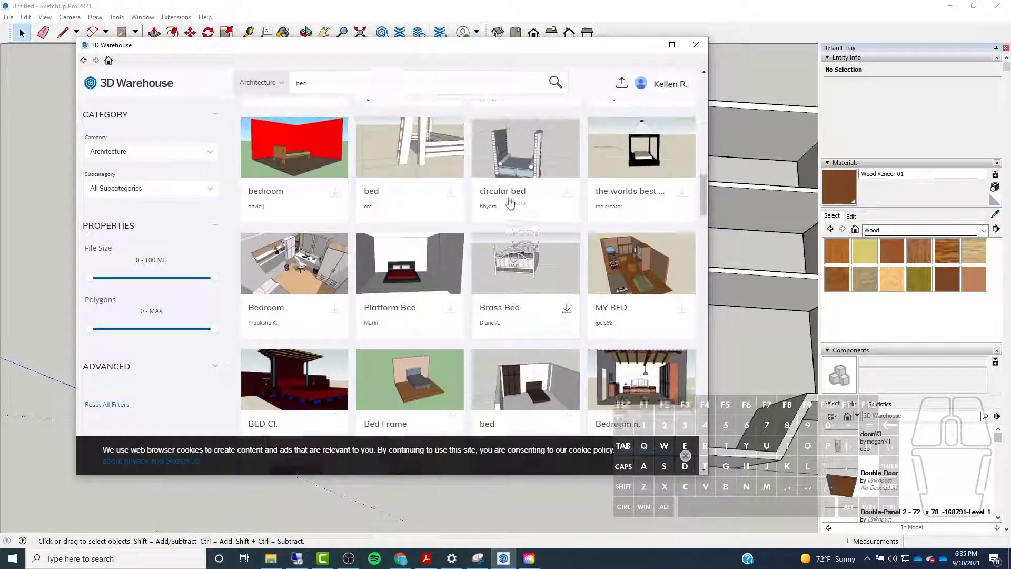
pyautogui.scroll(-5, 445, 274)
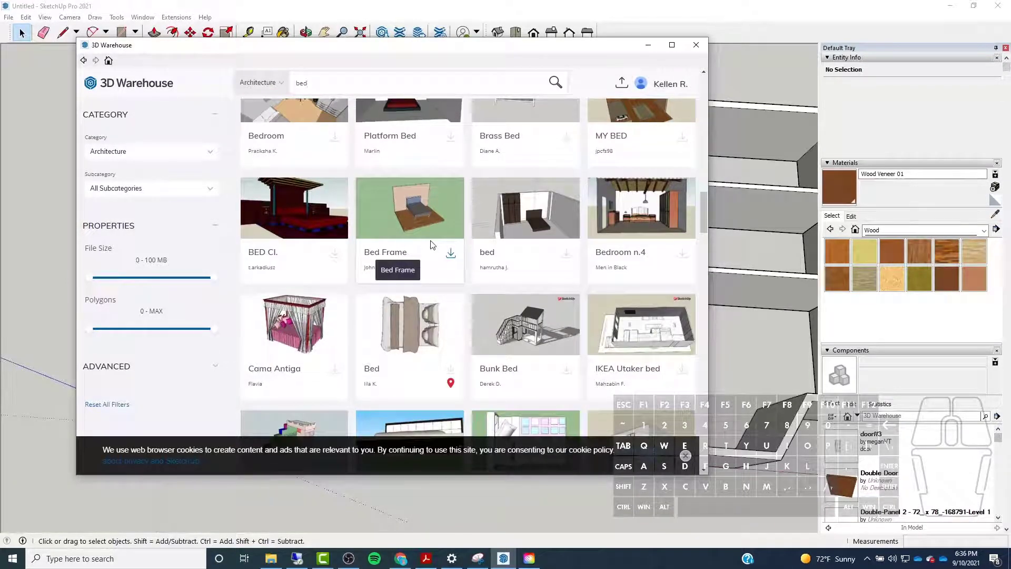
pyautogui.scroll(6, 430, 245)
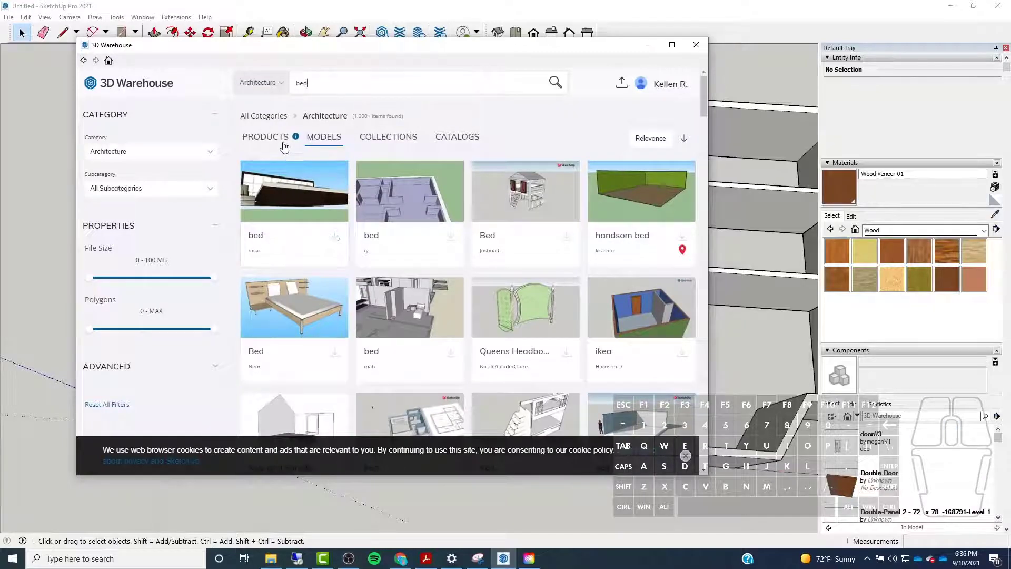
# Check the Products results for "bed" and return to the Models results
pyautogui.click(283, 144)
pyautogui.scroll(-6, 332, 182)
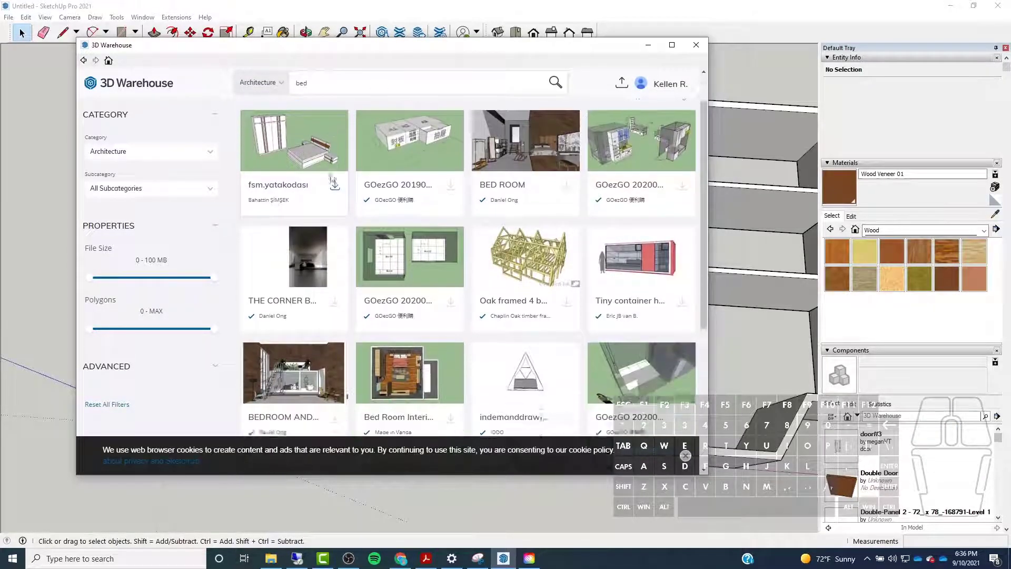
pyautogui.scroll(5, 441, 179)
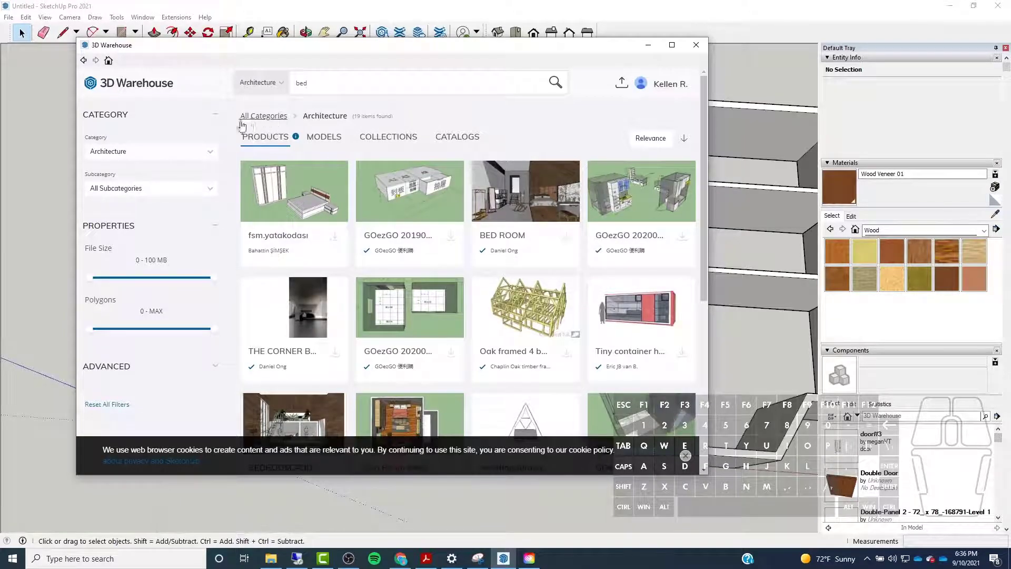
pyautogui.scroll(-4, 158, 219)
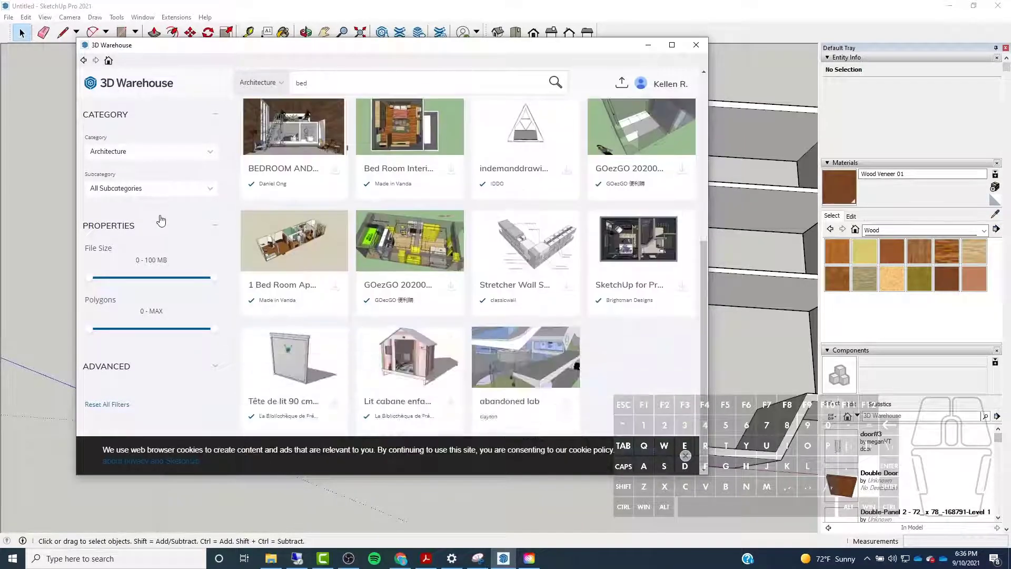
pyautogui.scroll(4, 174, 219)
pyautogui.scroll(-4, 396, 235)
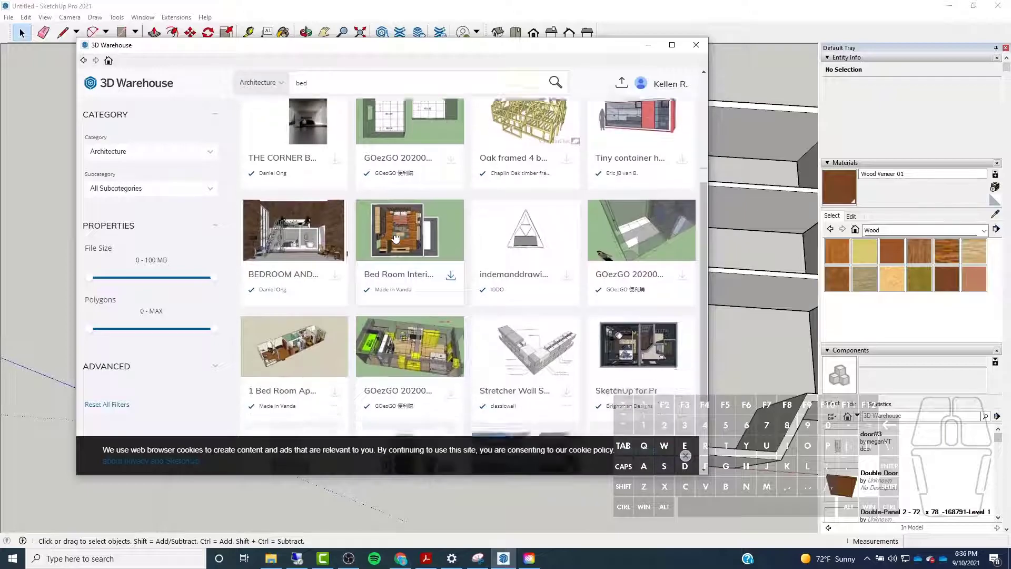
pyautogui.scroll(4, 396, 233)
pyautogui.click(310, 138)
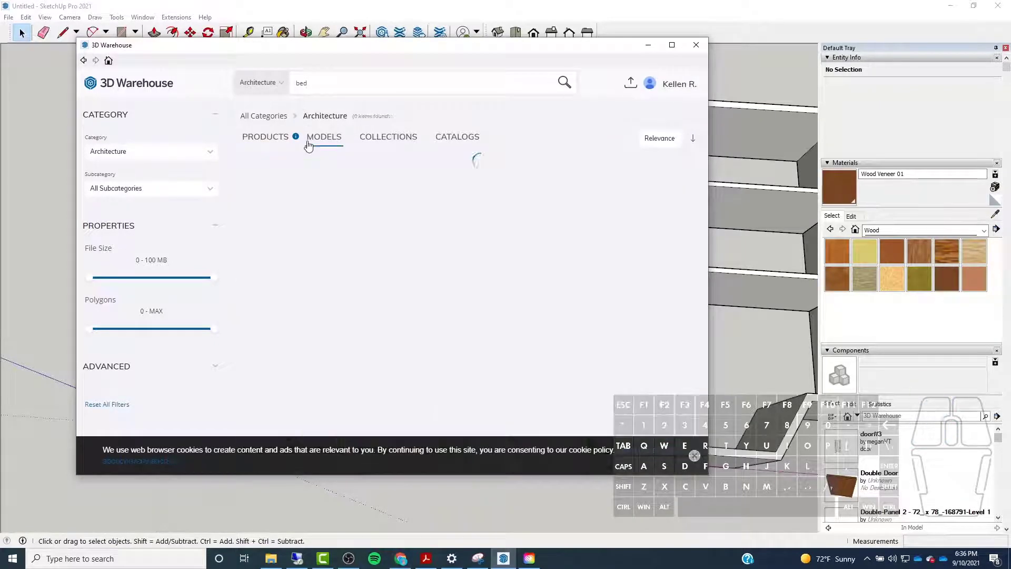
# Open the Beds collection from the "bed" search results and go into its CAMAS/SOFÁS collection
pyautogui.click(376, 138)
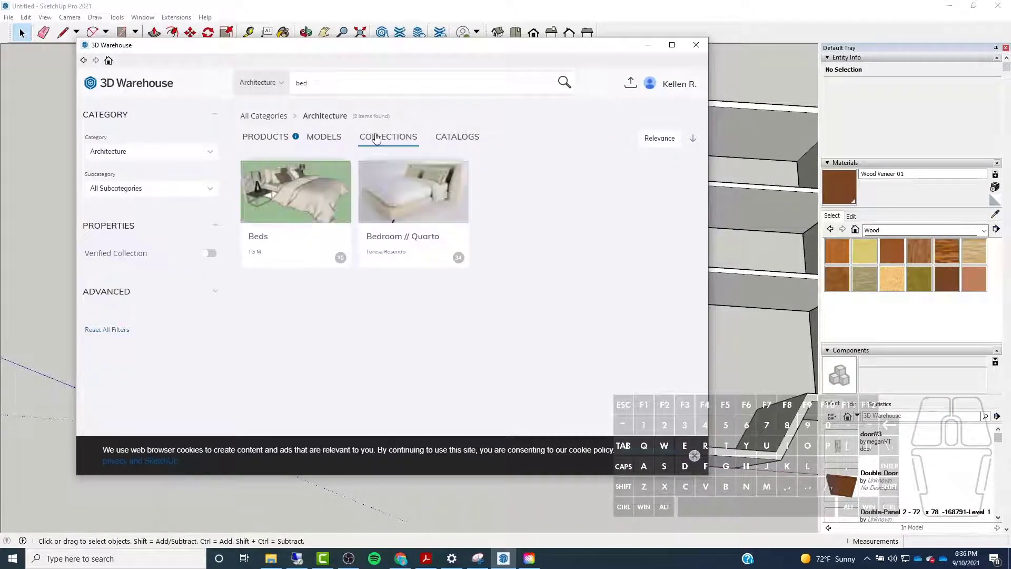
pyautogui.click(305, 230)
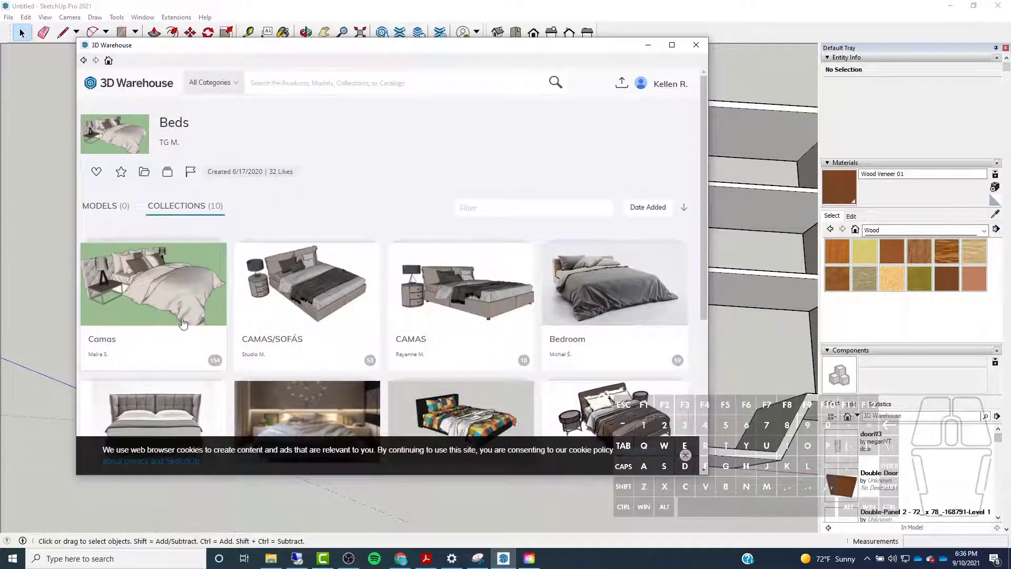
pyautogui.click(175, 303)
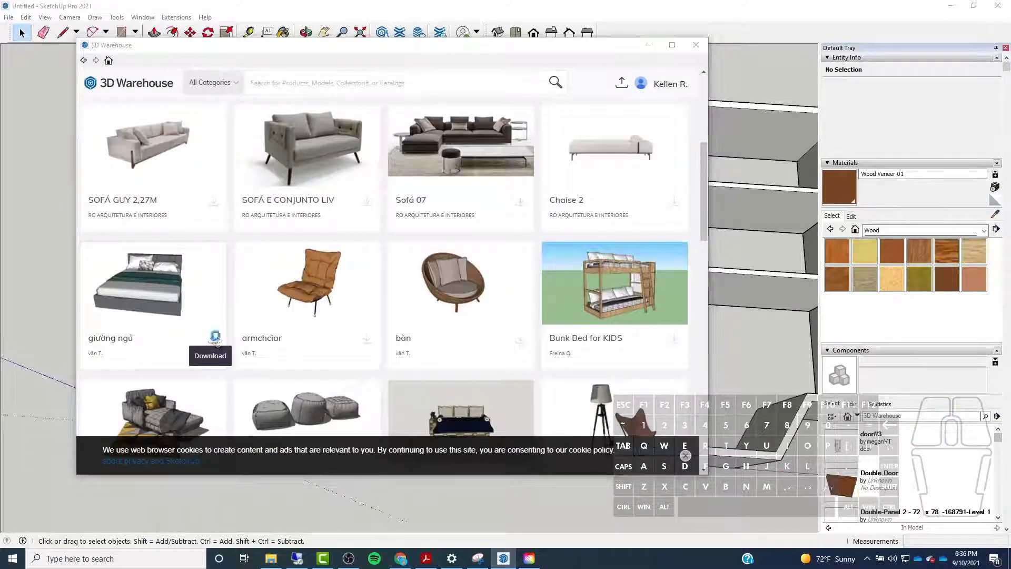
# Load the giường ngủ bed into the model and place it in the front bedroom with its headboard towards the two-window wall
pyautogui.click(213, 338)
pyautogui.click(362, 284)
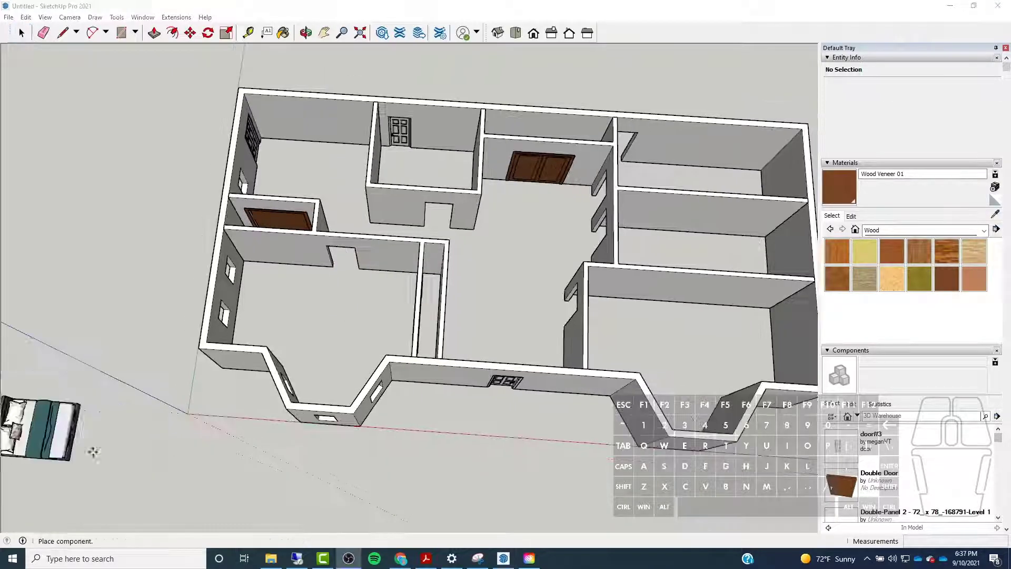
pyautogui.scroll(6, 263, 333)
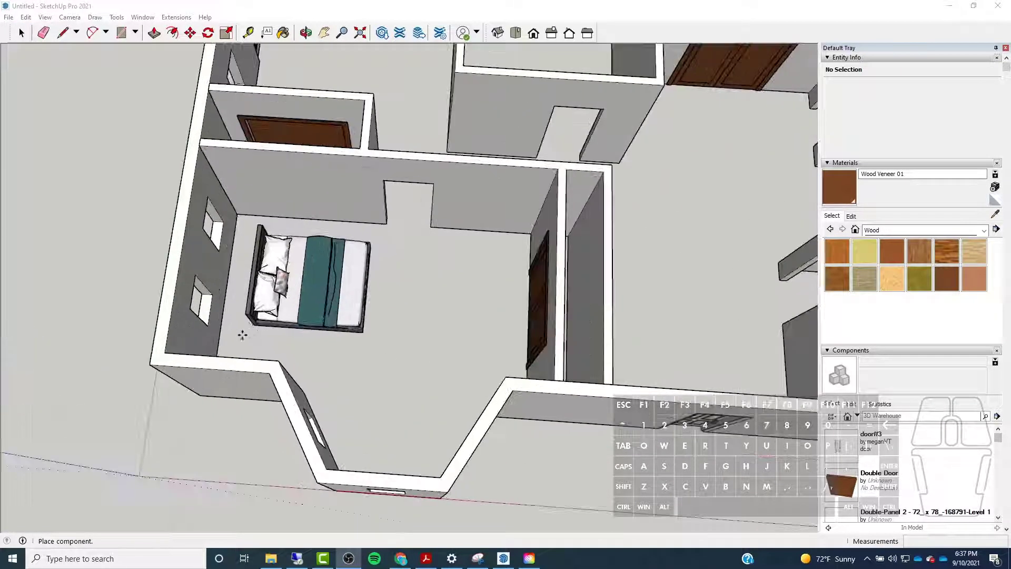
pyautogui.click(214, 343)
# Examine the placed bed up close with the selection cleared, and its position within the whole house
pyautogui.scroll(-5, 337, 295)
pyautogui.moveTo(516, 337); pyautogui.dragTo(316, 263, button='middle')
pyautogui.scroll(5, 307, 239)
pyautogui.moveTo(252, 228); pyautogui.dragTo(253, 352, button='middle')
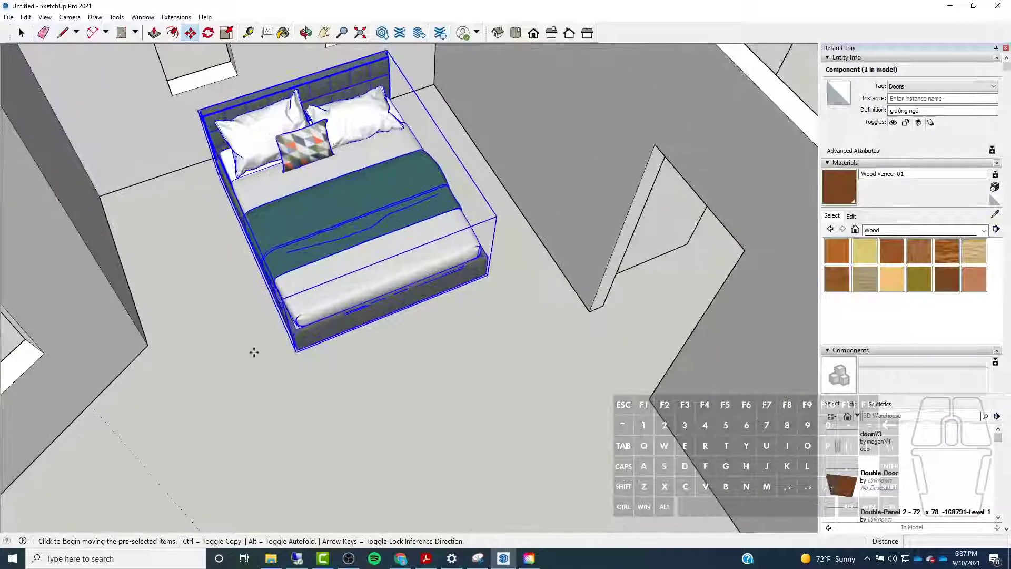
pyautogui.scroll(5, 321, 292)
pyautogui.scroll(-4, 282, 413)
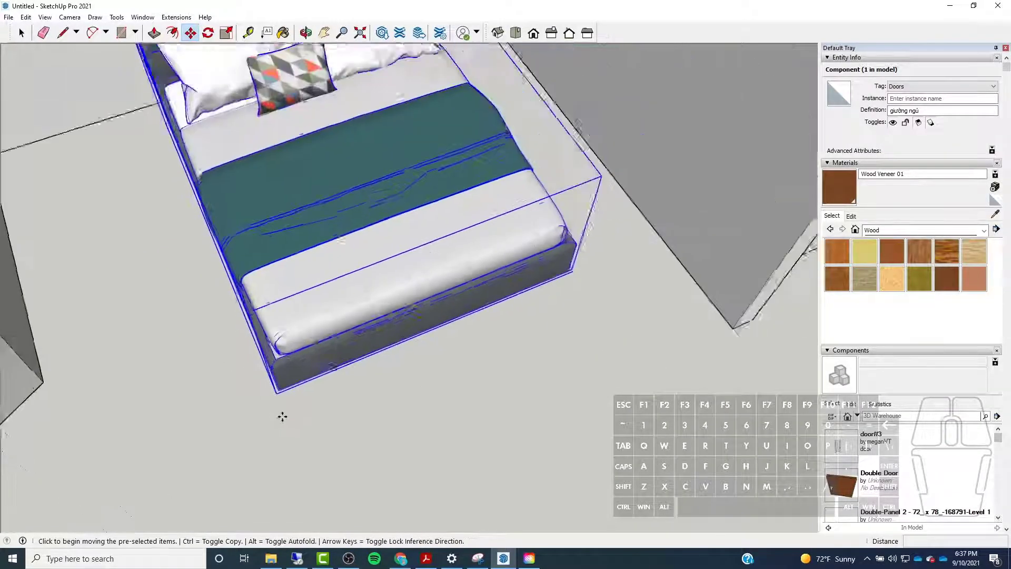
pyautogui.click(22, 32)
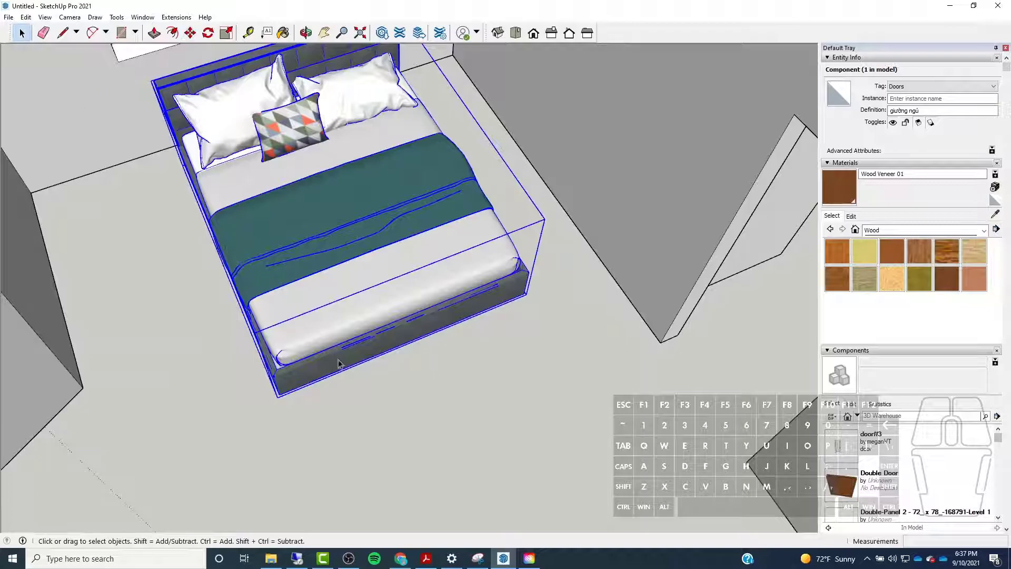
pyautogui.scroll(4, 211, 104)
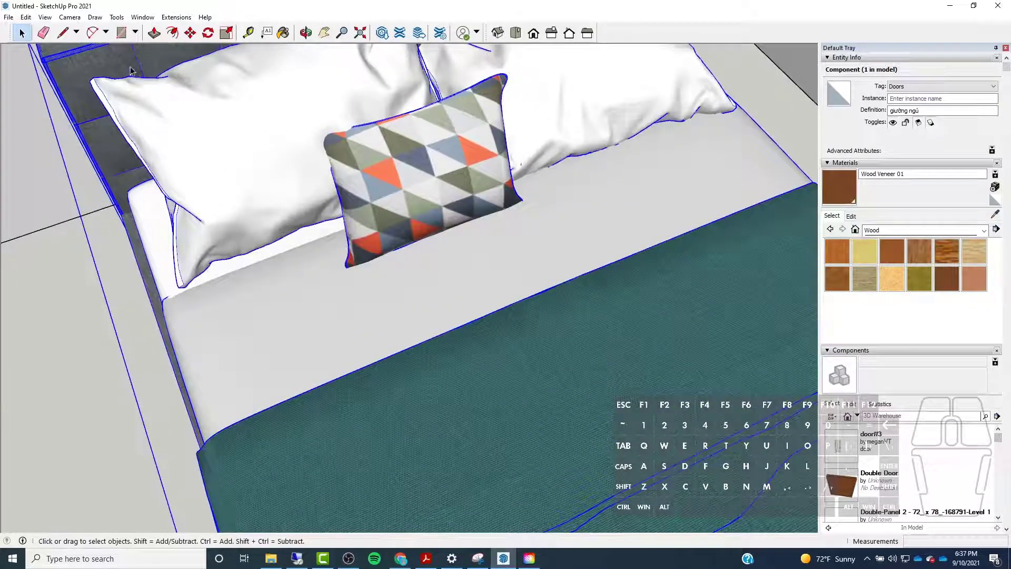
pyautogui.scroll(-3, 221, 220)
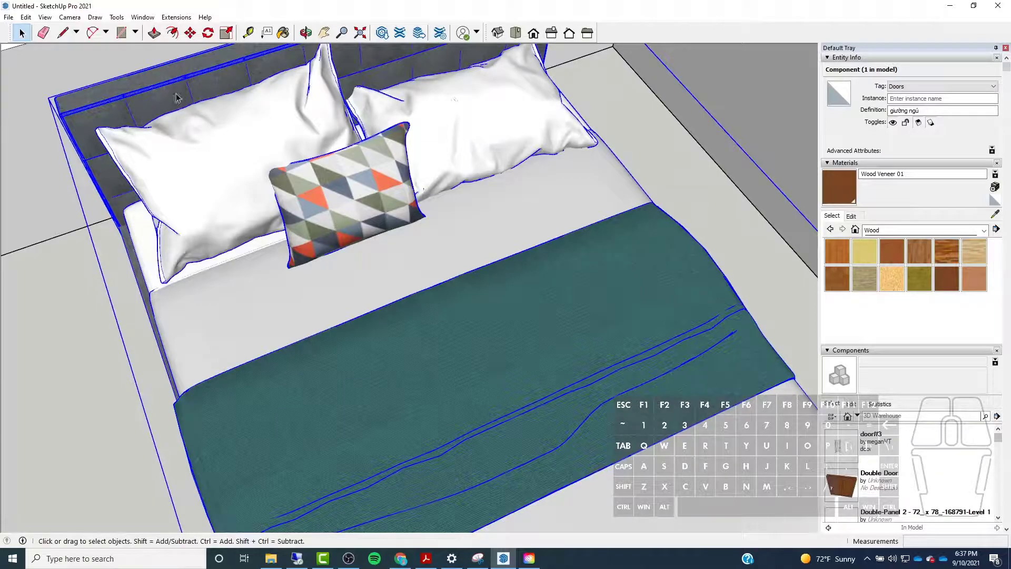
pyautogui.click(107, 293)
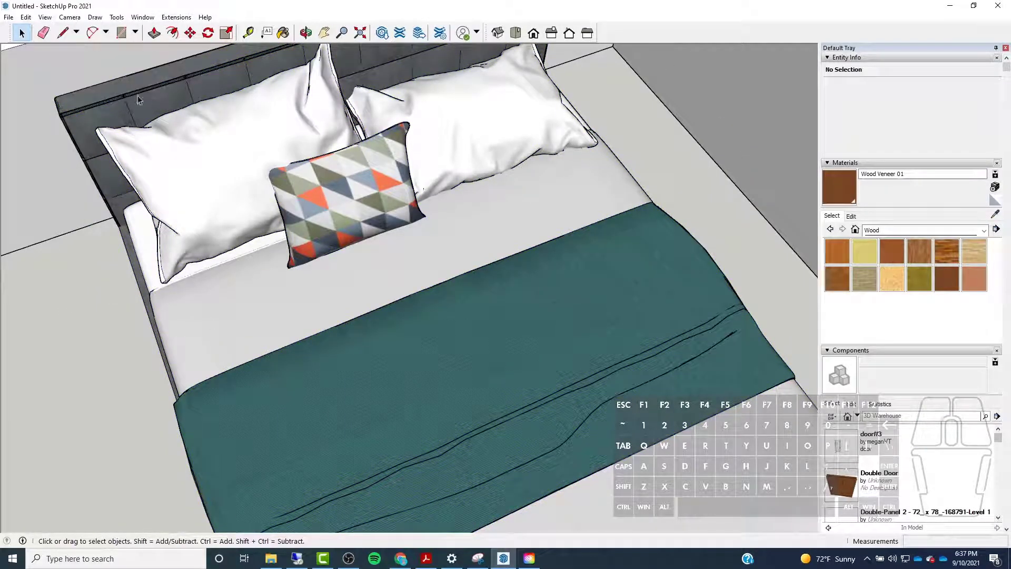
pyautogui.scroll(-8, 409, 333)
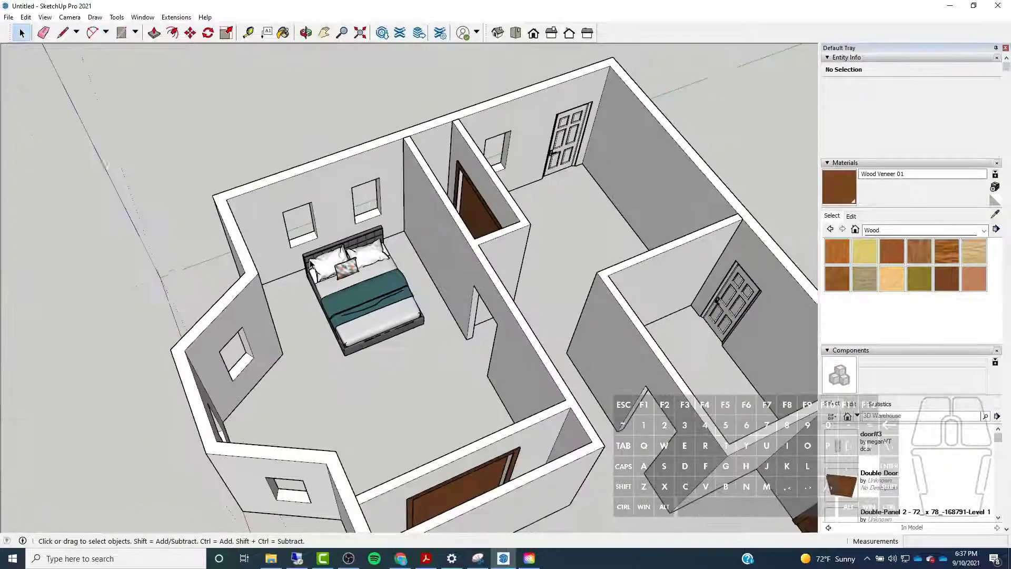
pyautogui.moveTo(421, 253); pyautogui.dragTo(662, 241, button='middle')
pyautogui.scroll(-4, 464, 218)
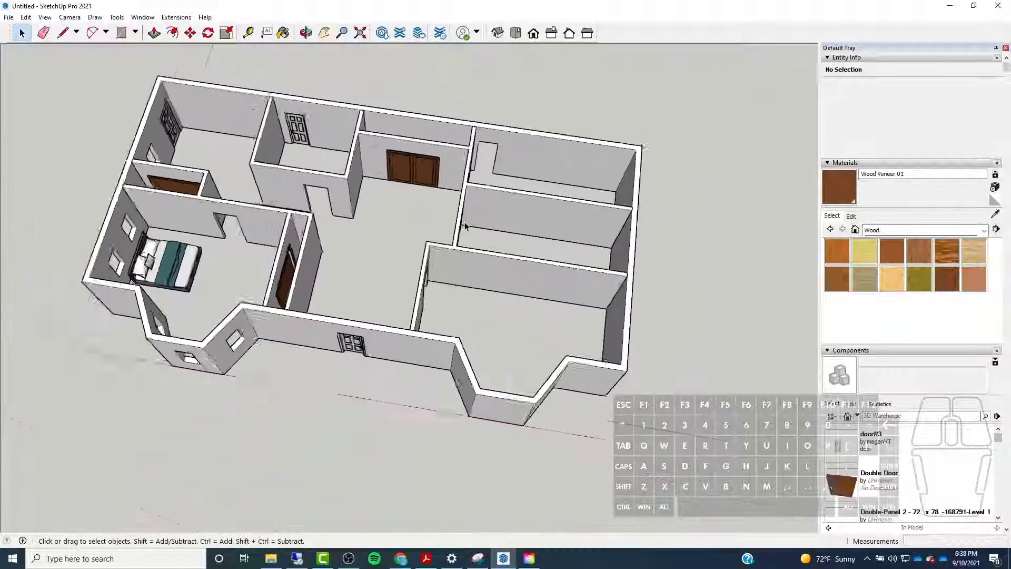
# Try the two-point perspective camera on the house and return to an orbited perspective view
pyautogui.click(75, 20)
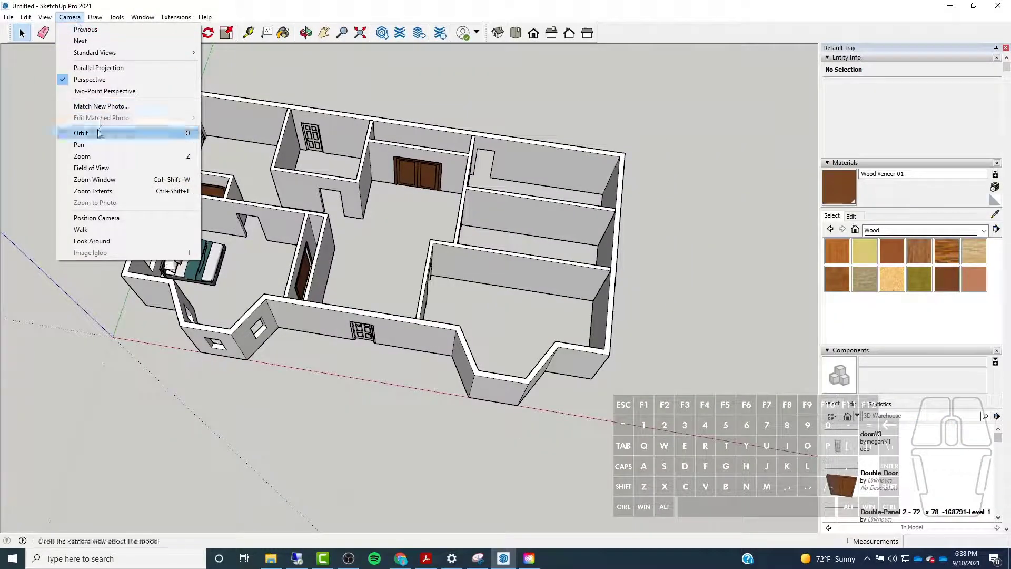
pyautogui.click(83, 95)
pyautogui.moveTo(255, 280); pyautogui.dragTo(377, 299)
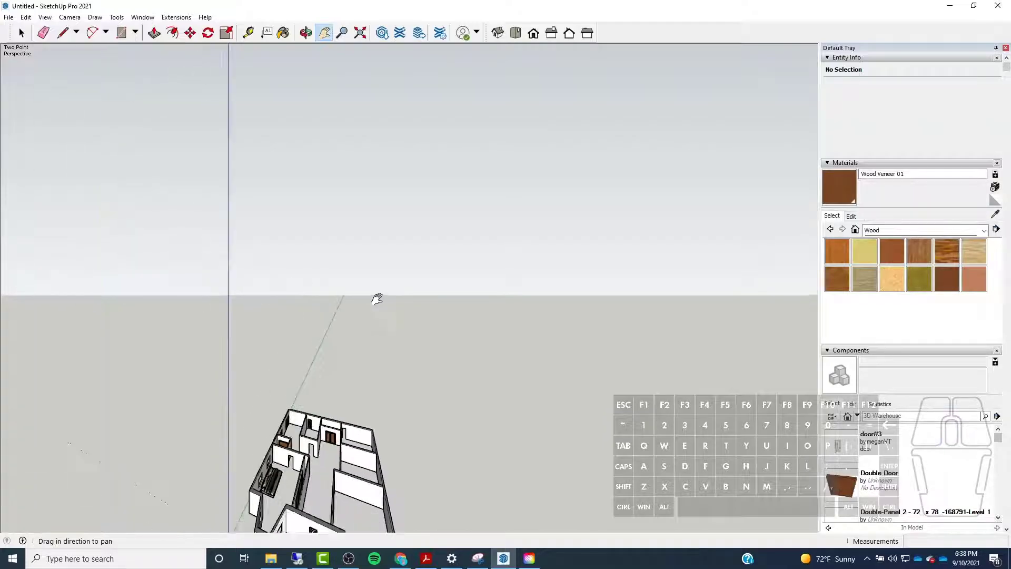
pyautogui.moveTo(377, 299); pyautogui.dragTo(513, 292, button='middle')
pyautogui.scroll(-3, 514, 291)
pyautogui.scroll(3, 341, 491)
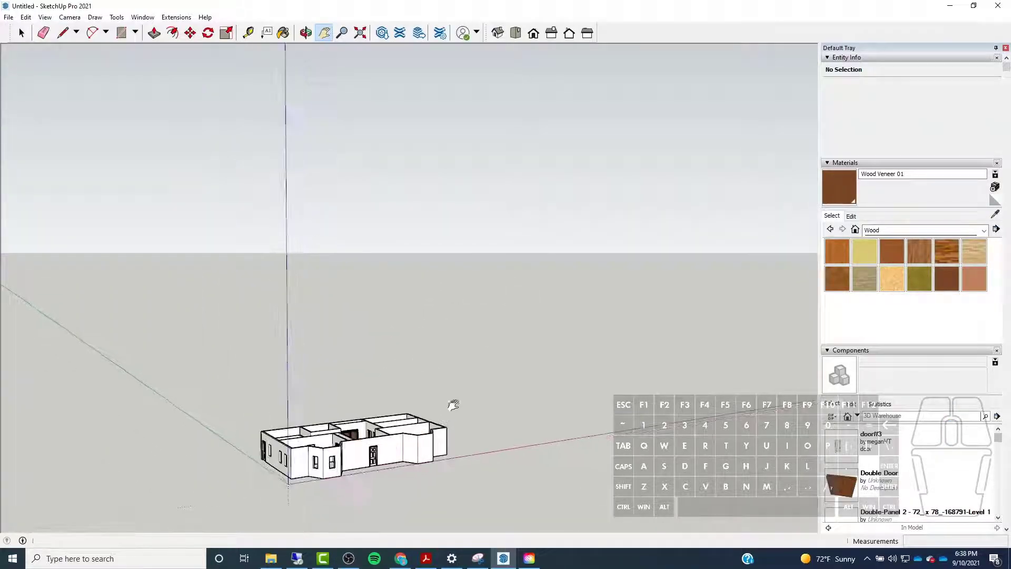
pyautogui.moveTo(453, 404); pyautogui.dragTo(371, 456, button='middle')
pyautogui.moveTo(413, 358); pyautogui.dragTo(90, 67, button='middle')
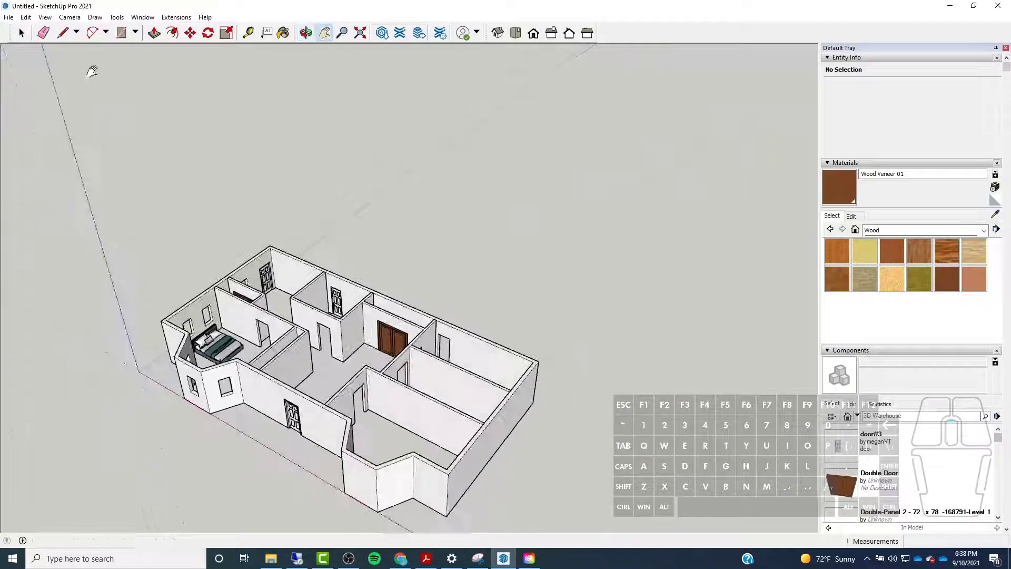
# Set the camera to parallel projection and show the house plan in the standard top view
pyautogui.click(63, 19)
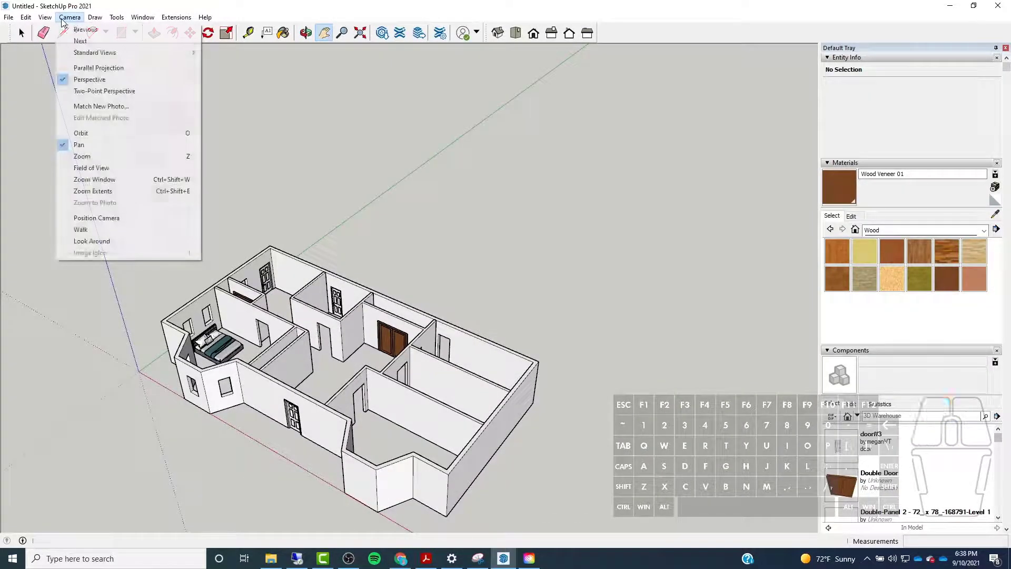
pyautogui.click(107, 69)
pyautogui.scroll(6, 324, 274)
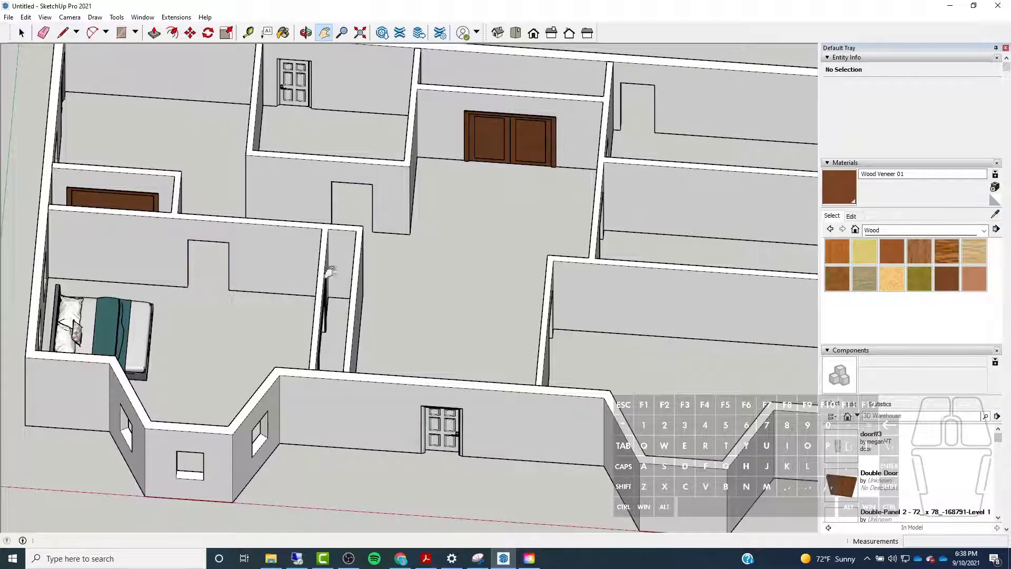
pyautogui.click(515, 33)
pyautogui.scroll(-4, 224, 172)
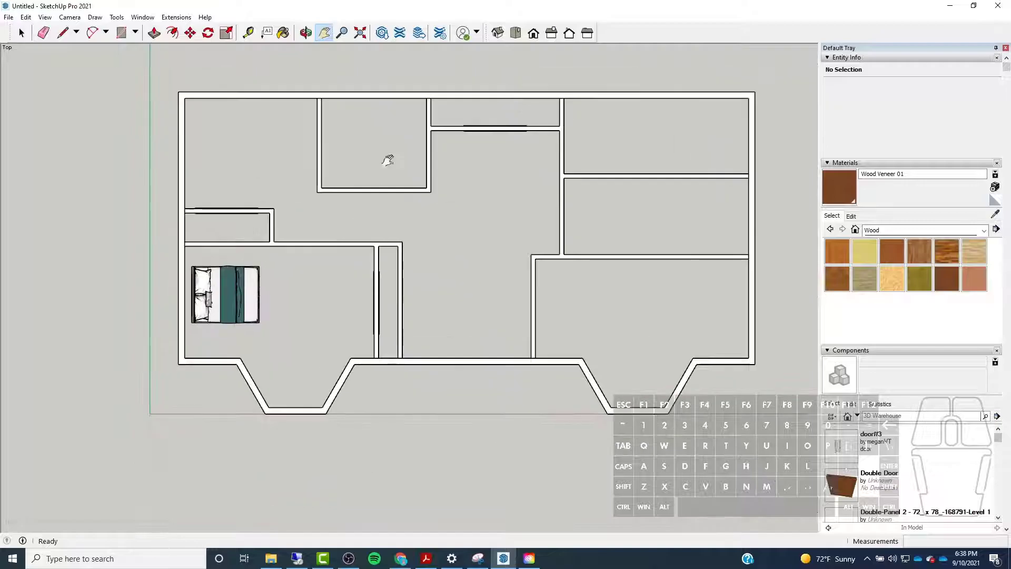
pyautogui.scroll(3, 520, 146)
pyautogui.scroll(1, 169, 176)
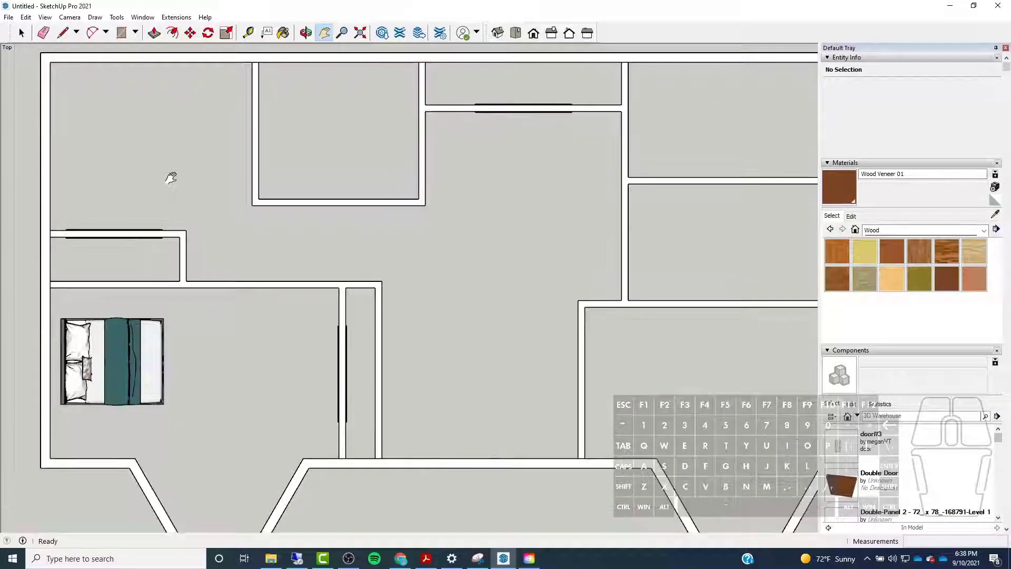
# Make the Floor and AutoCAD tags visible, toggling AutoCAD off and on again to compare the plan linework
pyautogui.scroll(-10, 1005, 305)
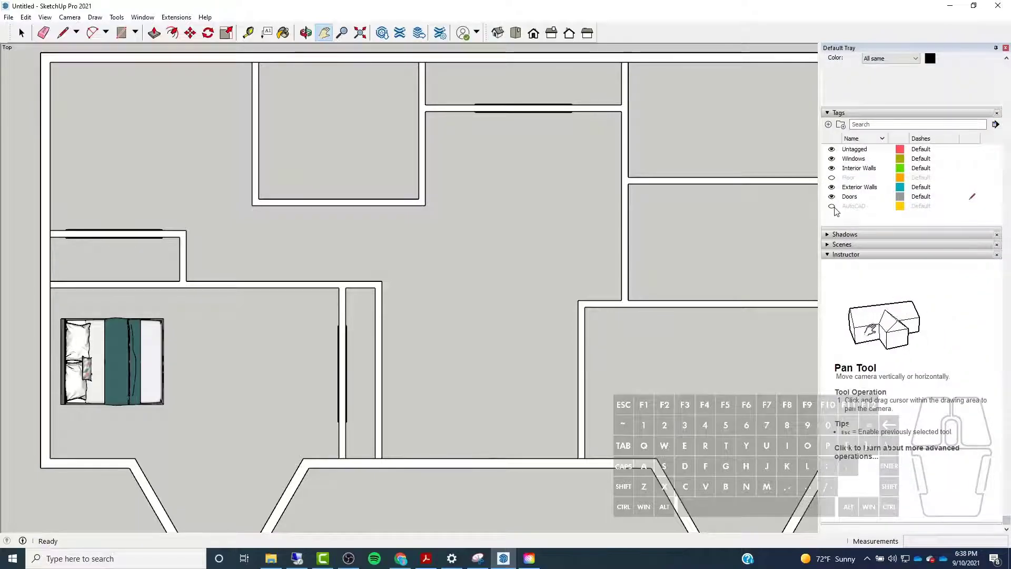
pyautogui.click(831, 177)
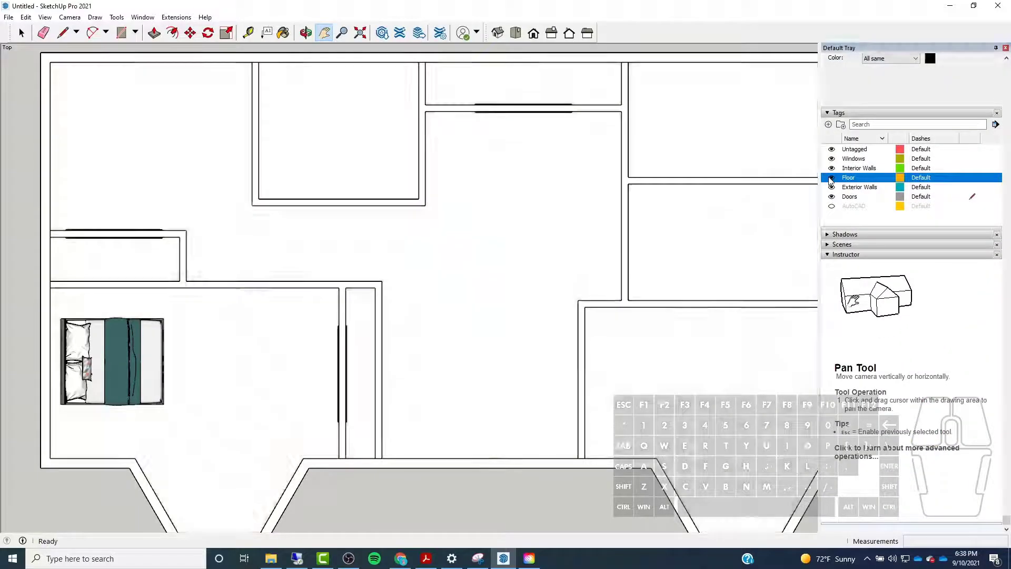
pyautogui.click(832, 206)
pyautogui.scroll(-1, 389, 268)
pyautogui.scroll(-2, 388, 269)
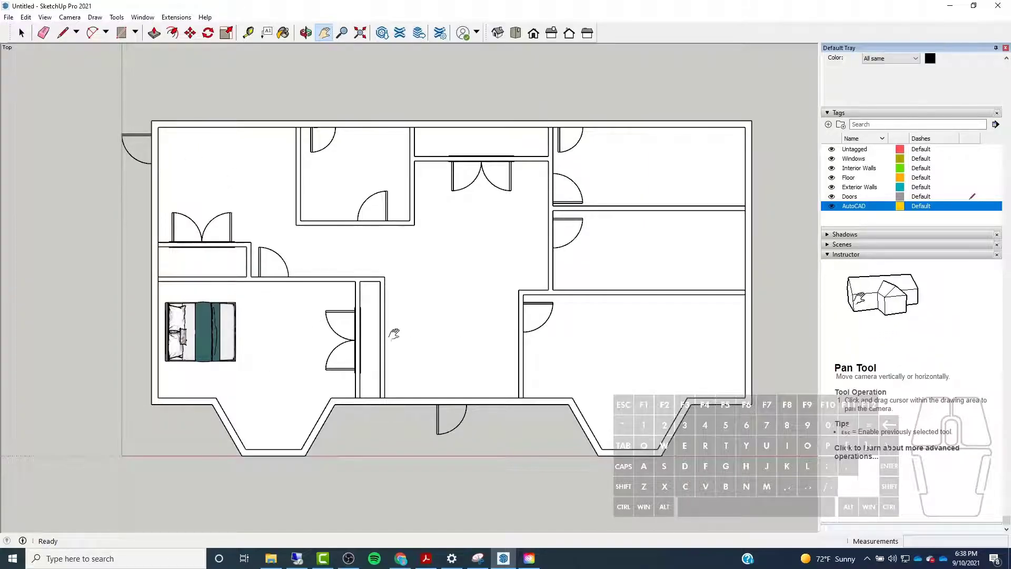
pyautogui.click(832, 207)
pyautogui.click(832, 206)
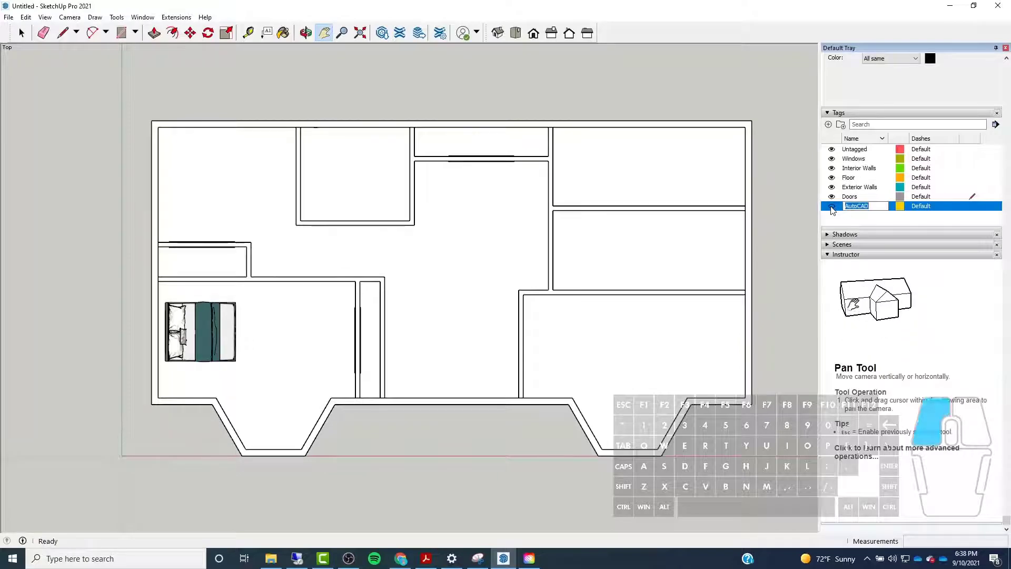
# Examine the house's doors, window openings and AutoCAD door swings from several angles, including the standard right view
pyautogui.moveTo(510, 332); pyautogui.dragTo(449, 102, button='middle')
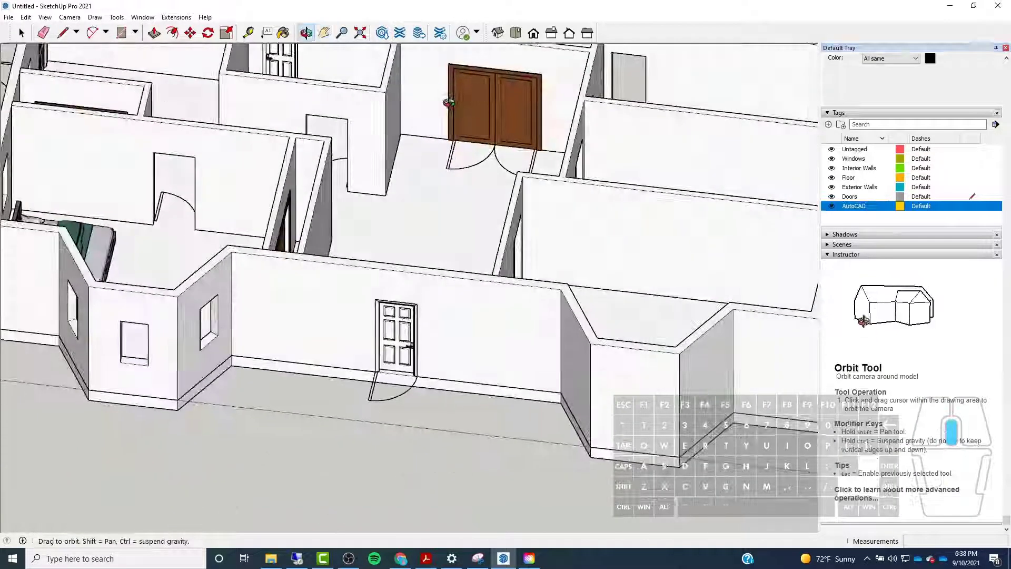
pyautogui.scroll(-5, 587, 286)
pyautogui.moveTo(300, 230); pyautogui.dragTo(466, 151, button='middle')
pyautogui.scroll(-1, 530, 141)
pyautogui.moveTo(532, 140); pyautogui.dragTo(464, 174, button='middle')
pyautogui.scroll(-2, 606, 157)
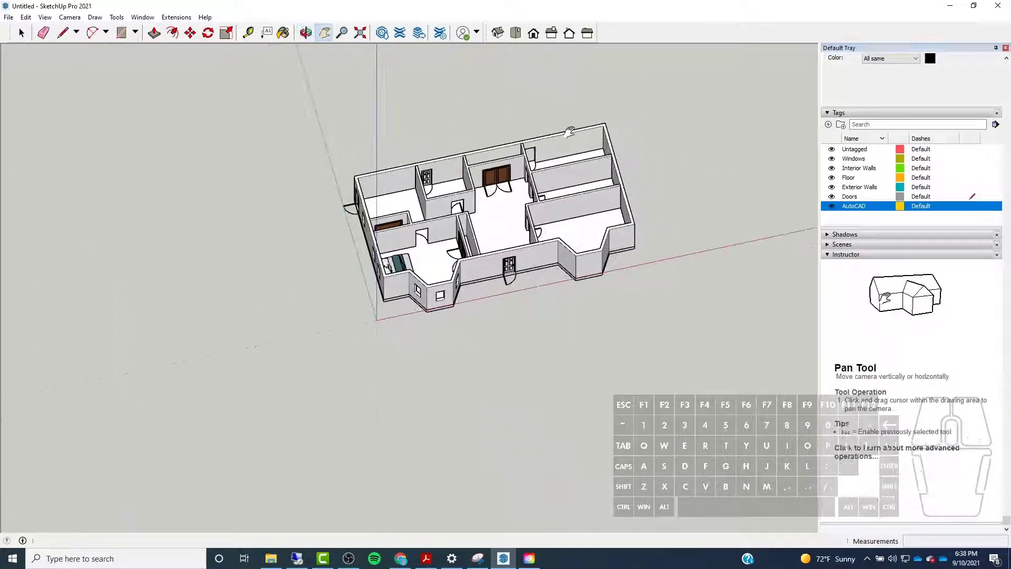
pyautogui.scroll(3, 569, 132)
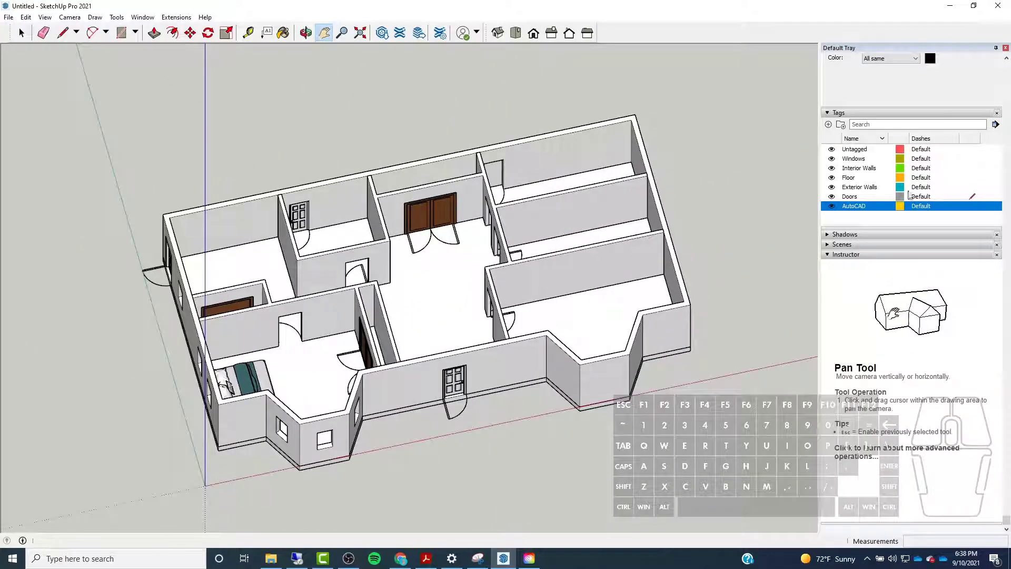
pyautogui.click(548, 35)
pyautogui.moveTo(368, 221); pyautogui.dragTo(505, 337, button='middle')
pyautogui.scroll(5, 286, 339)
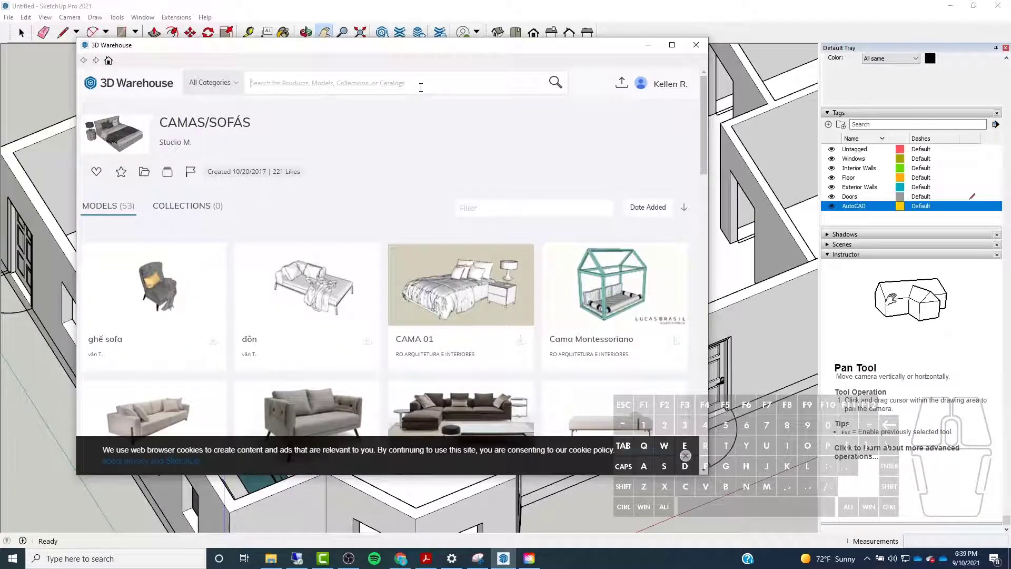
# Search the 3D Warehouse for "andersen windows" and look through the model and product results
pyautogui.write('and')
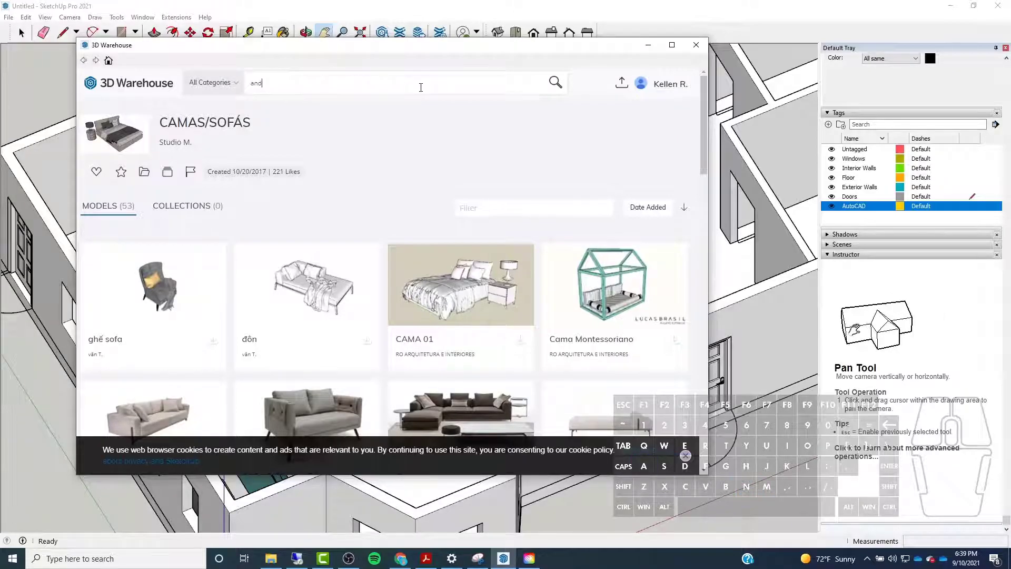
pyautogui.write('ersen wi')
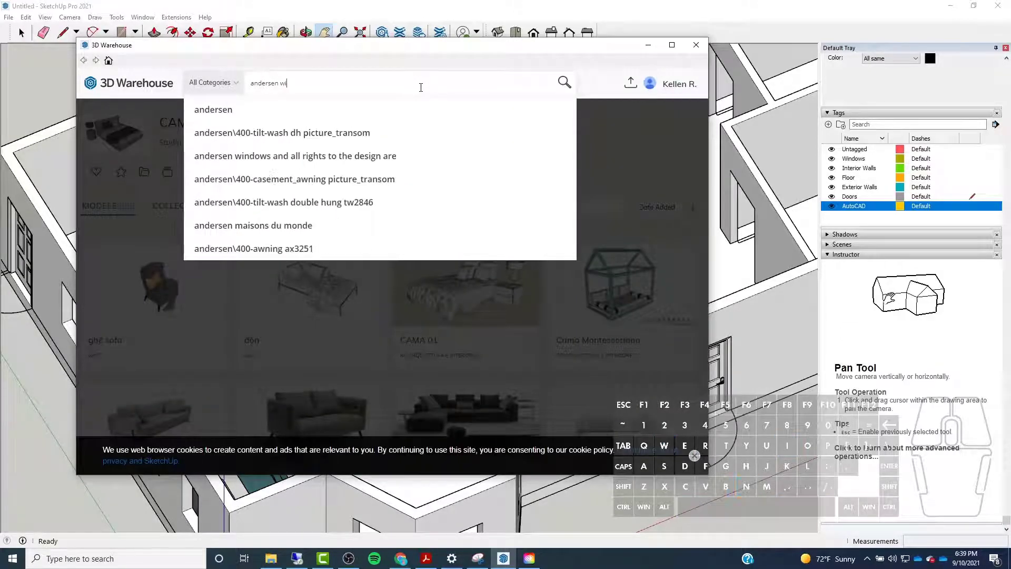
pyautogui.write('ndows')
pyautogui.press('Return')
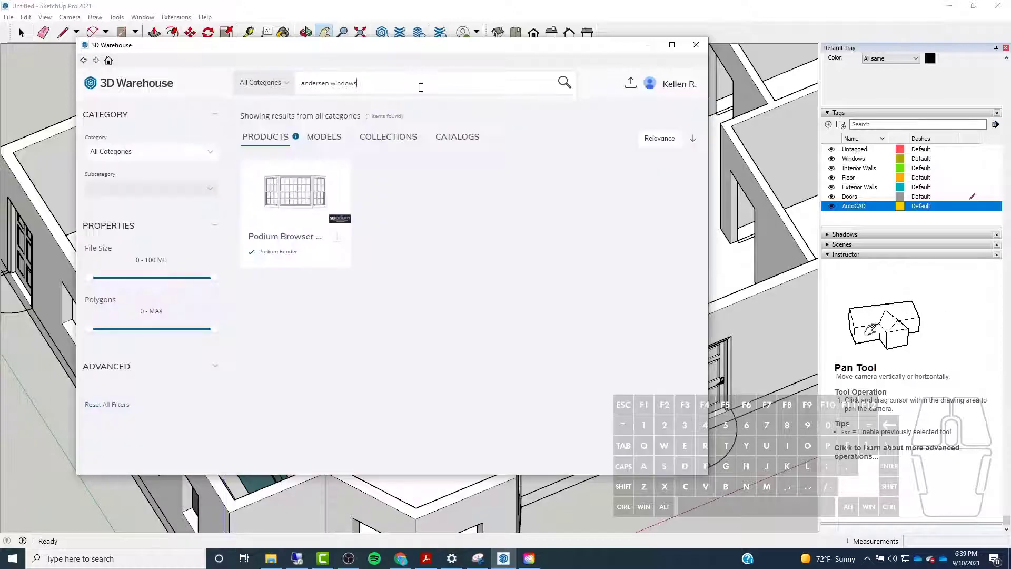
pyautogui.click(332, 143)
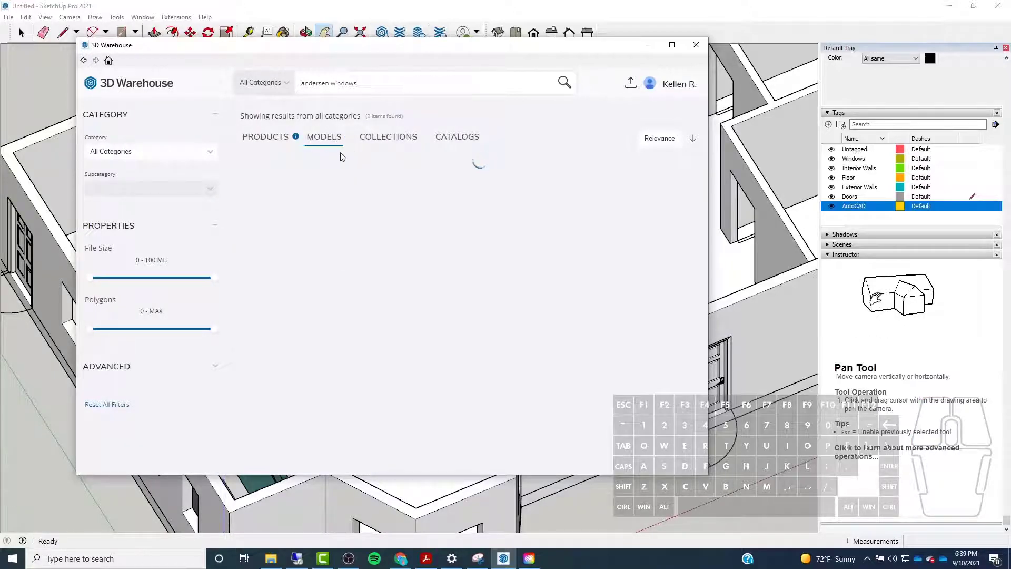
pyautogui.scroll(-2, 362, 206)
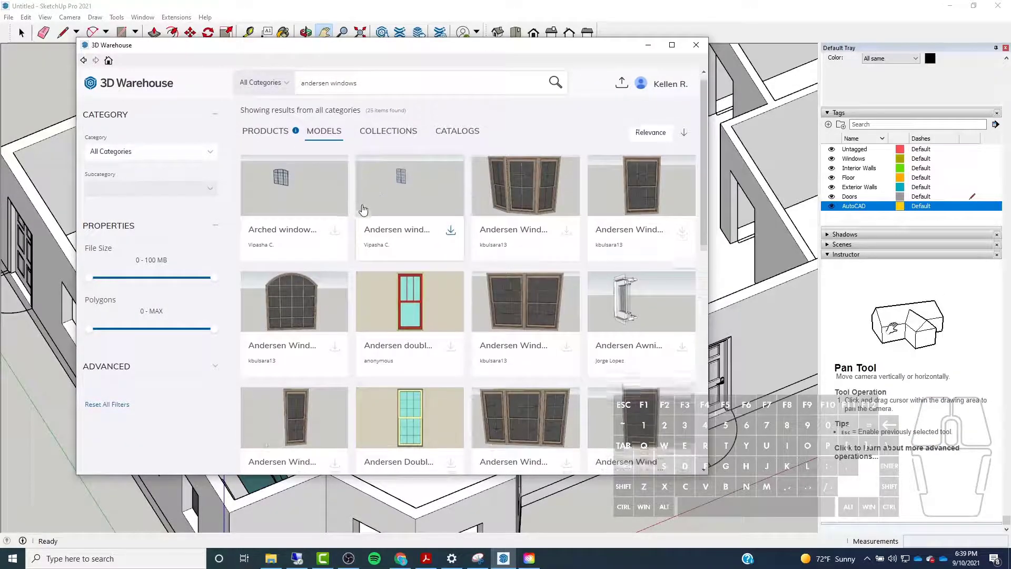
pyautogui.scroll(1, 362, 206)
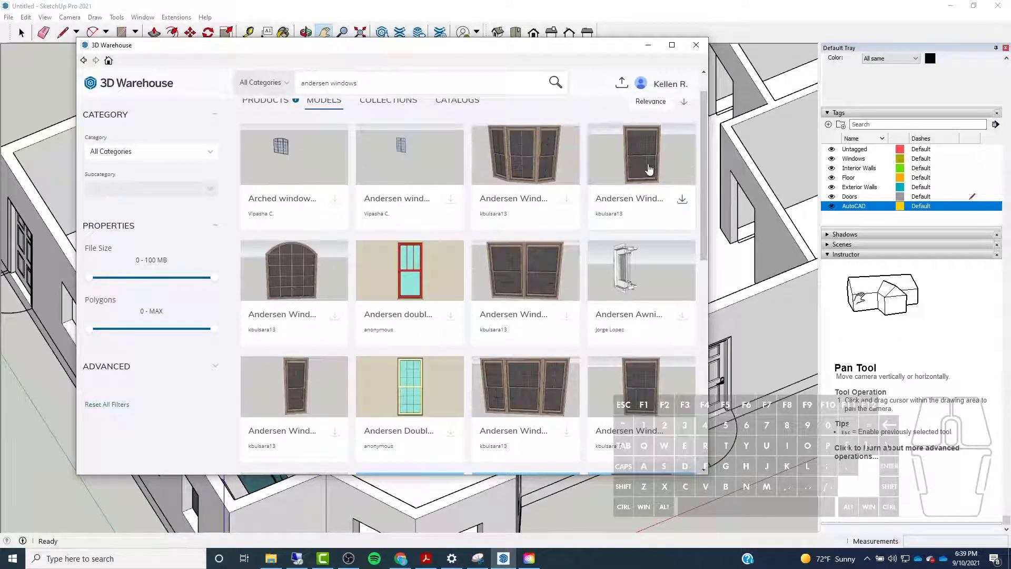
pyautogui.scroll(1, 280, 132)
pyautogui.click(291, 133)
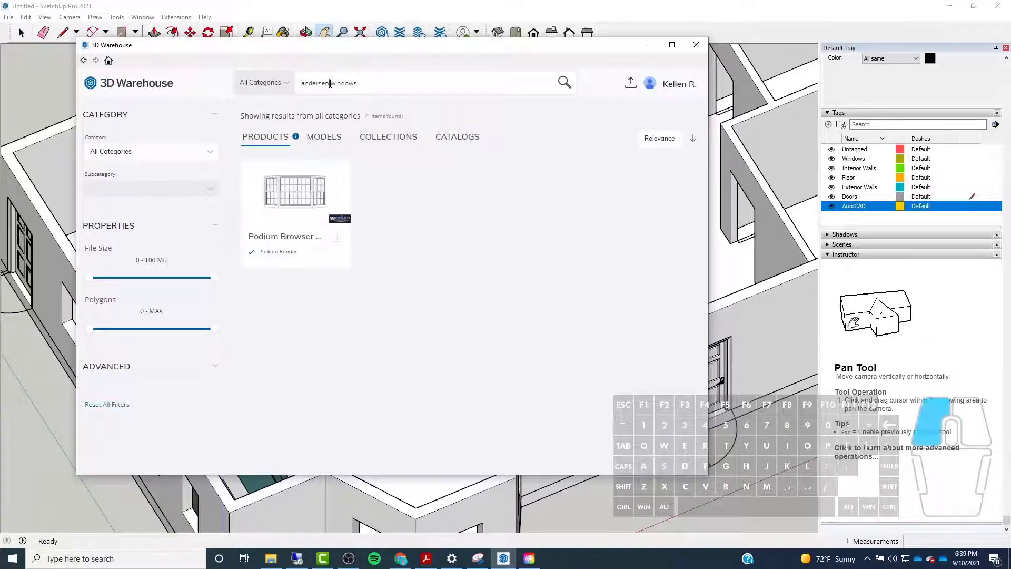
# Change the 3D Warehouse search to "pella windows"
pyautogui.moveTo(328, 83); pyautogui.dragTo(271, 86)
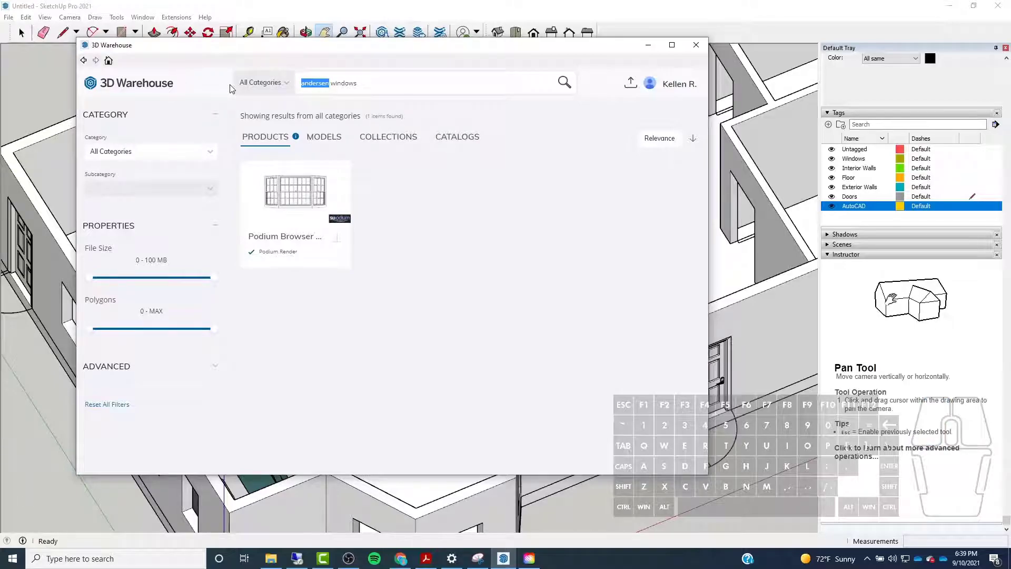
pyautogui.write('pella')
pyautogui.press('Return')
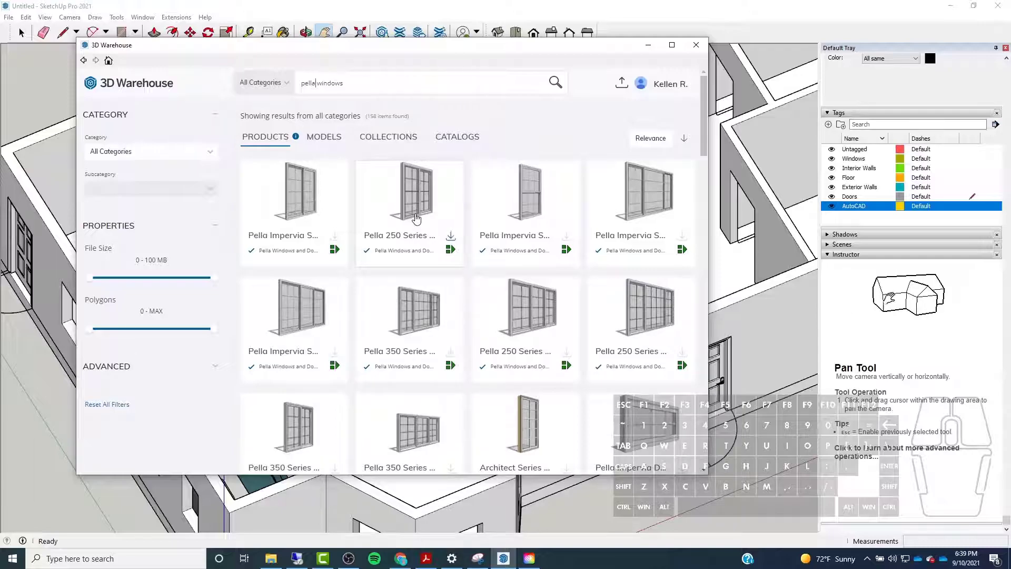
# Look through the Pella window products for a suitable double-hung window
pyautogui.scroll(-6, 559, 197)
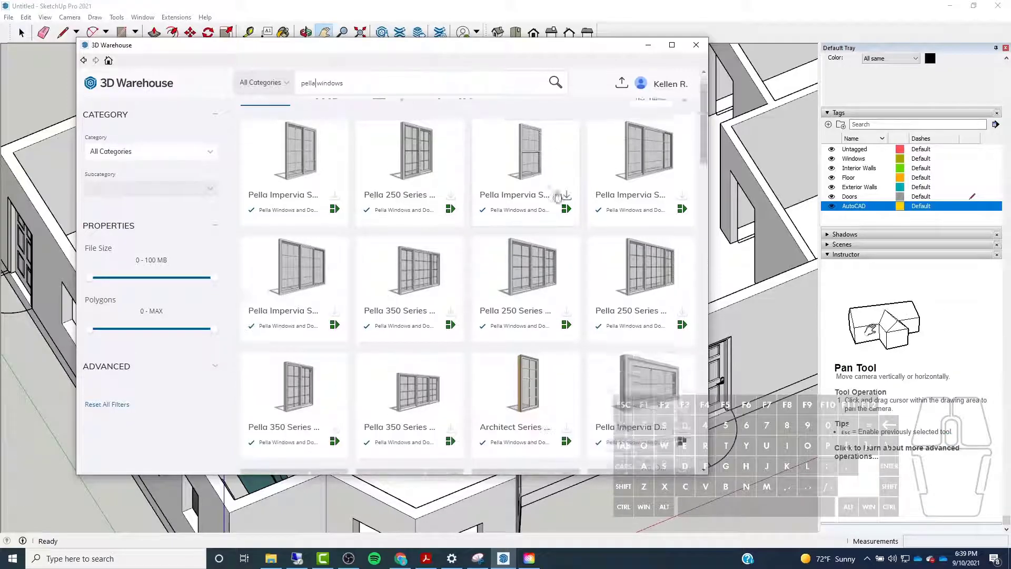
pyautogui.scroll(-5, 413, 212)
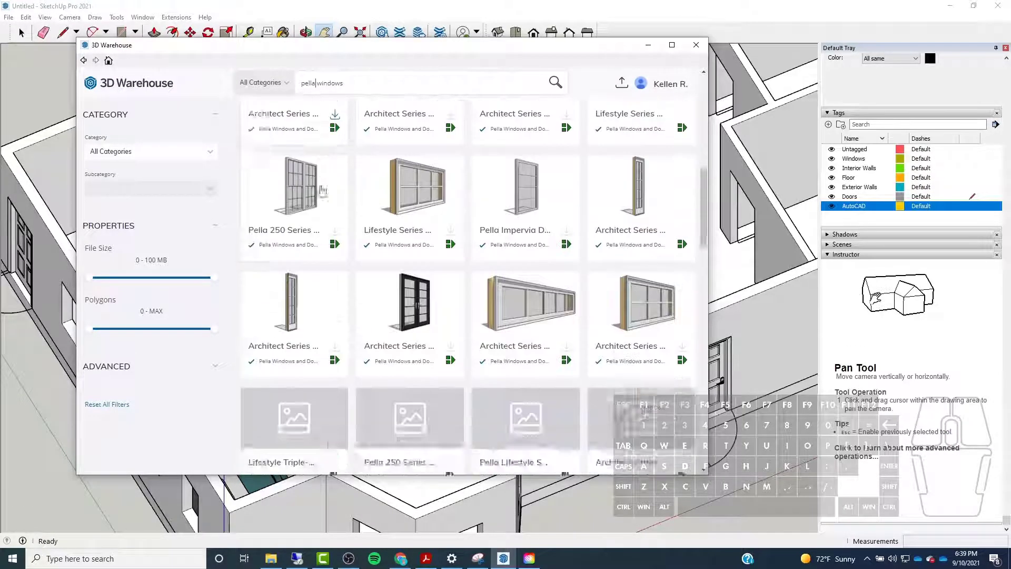
pyautogui.scroll(-5, 380, 188)
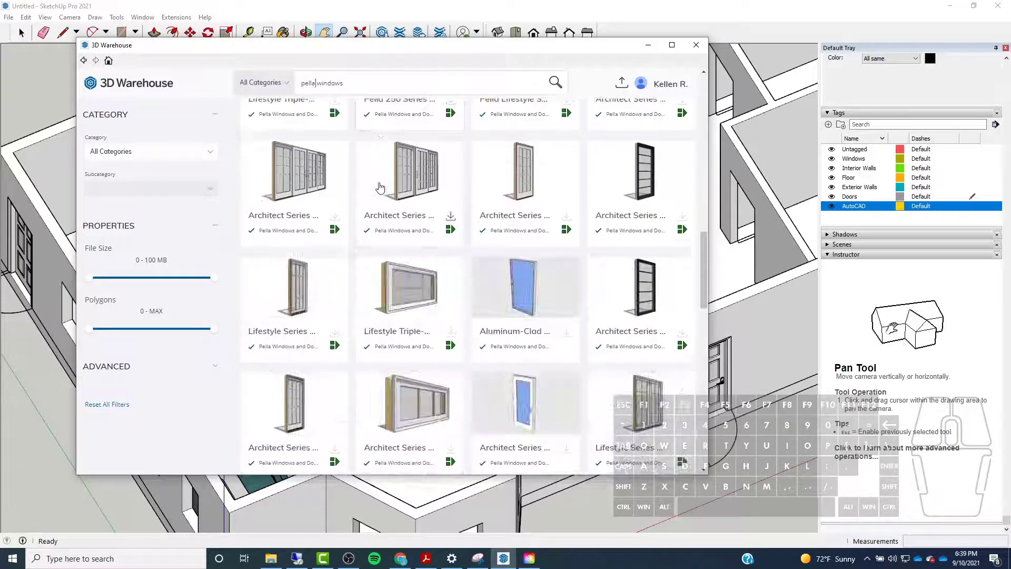
pyautogui.scroll(-5, 380, 188)
pyautogui.scroll(-3, 380, 188)
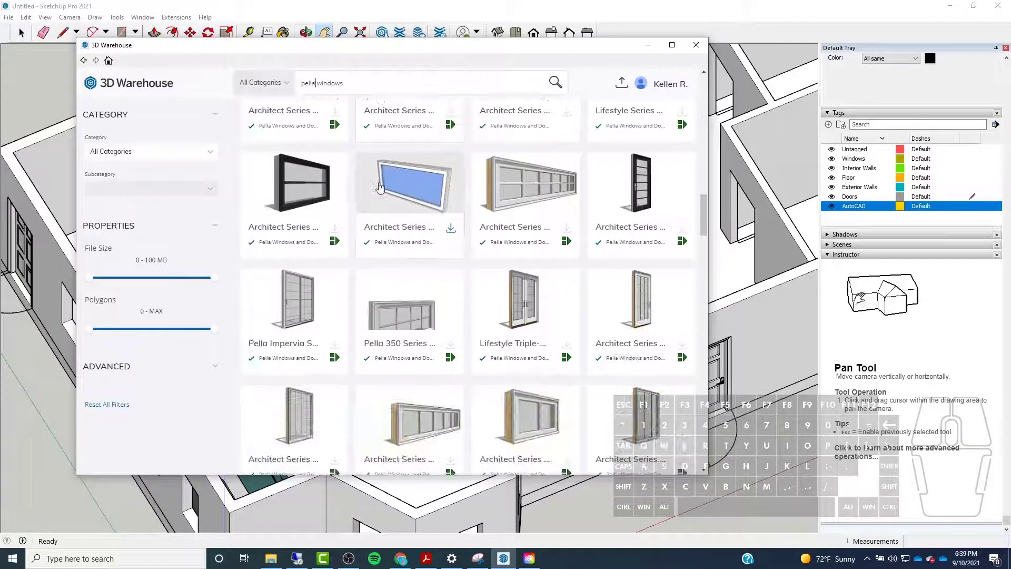
pyautogui.scroll(-3, 380, 188)
pyautogui.scroll(-3, 380, 188)
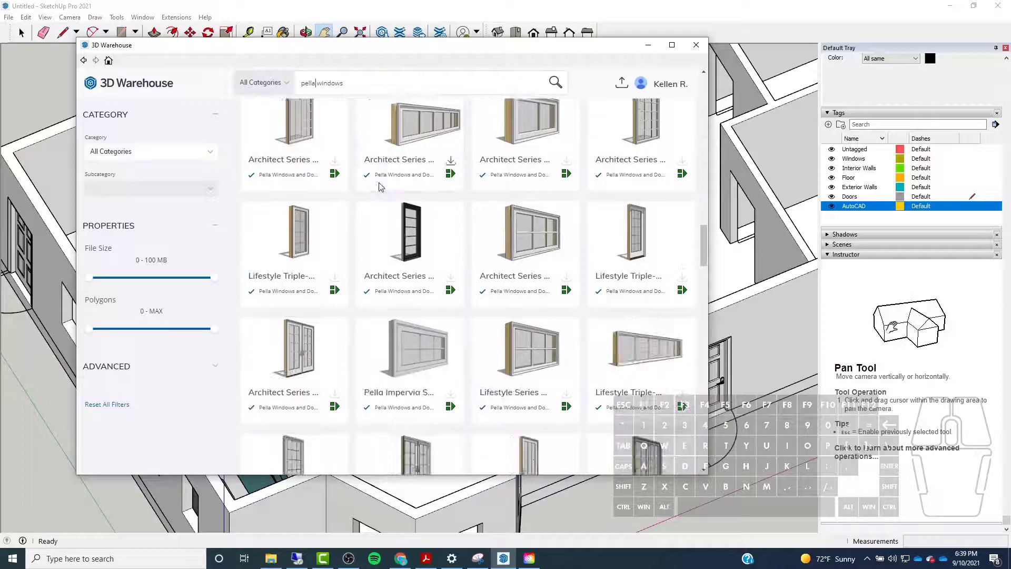
pyautogui.scroll(-3, 380, 188)
pyautogui.scroll(-5, 380, 188)
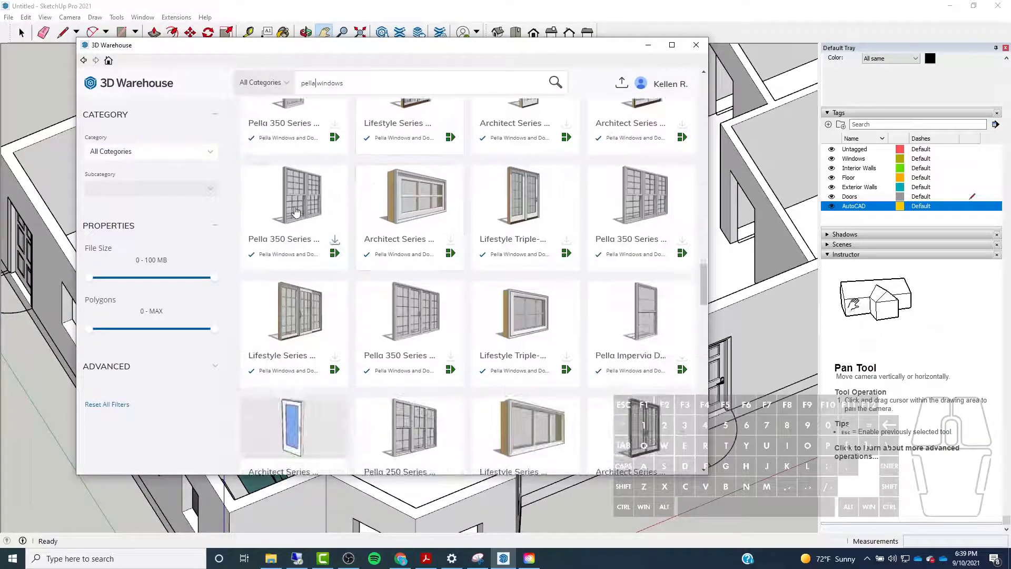
pyautogui.scroll(2, 290, 208)
pyautogui.scroll(1, 291, 234)
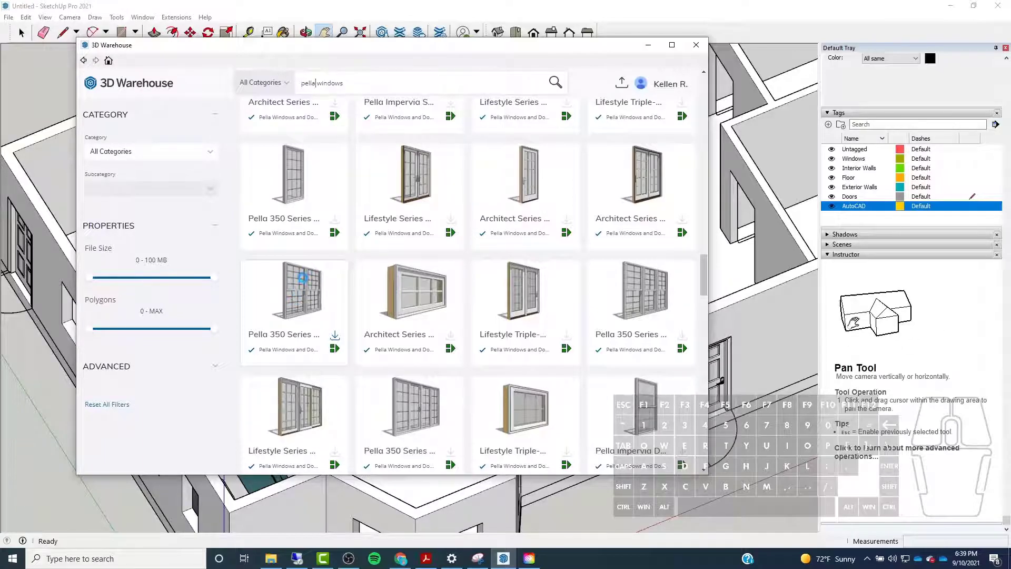
pyautogui.scroll(-3, 302, 278)
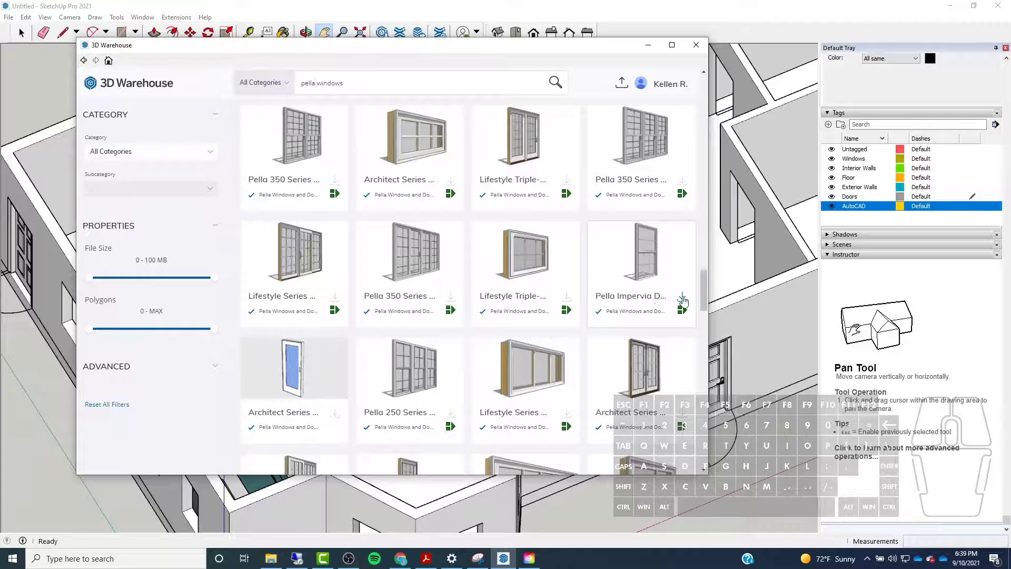
# Load the Pella Impervia double-hung window directly into the model and place it on the bedroom floor near the doorway
pyautogui.click(682, 298)
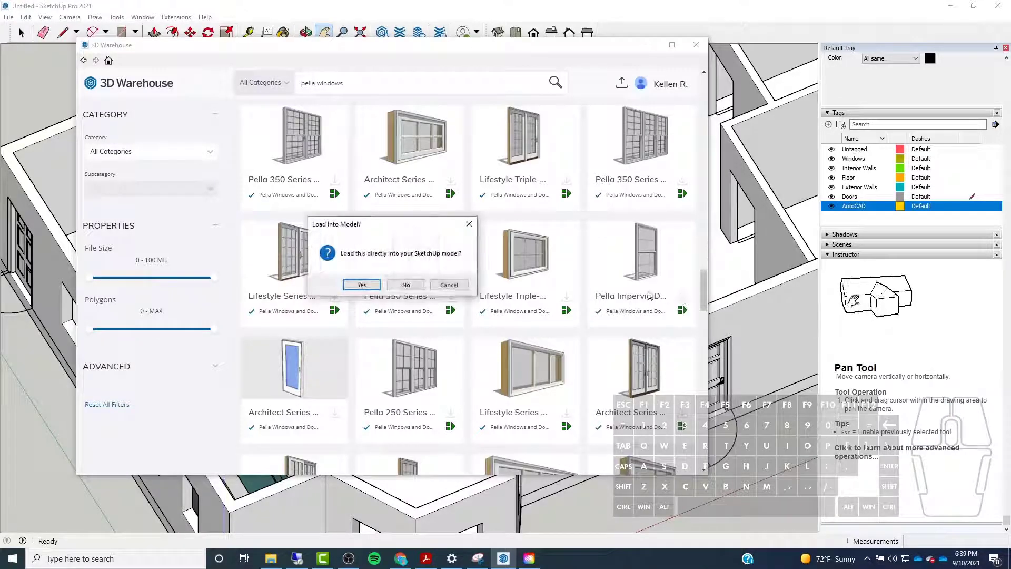
pyautogui.click(370, 288)
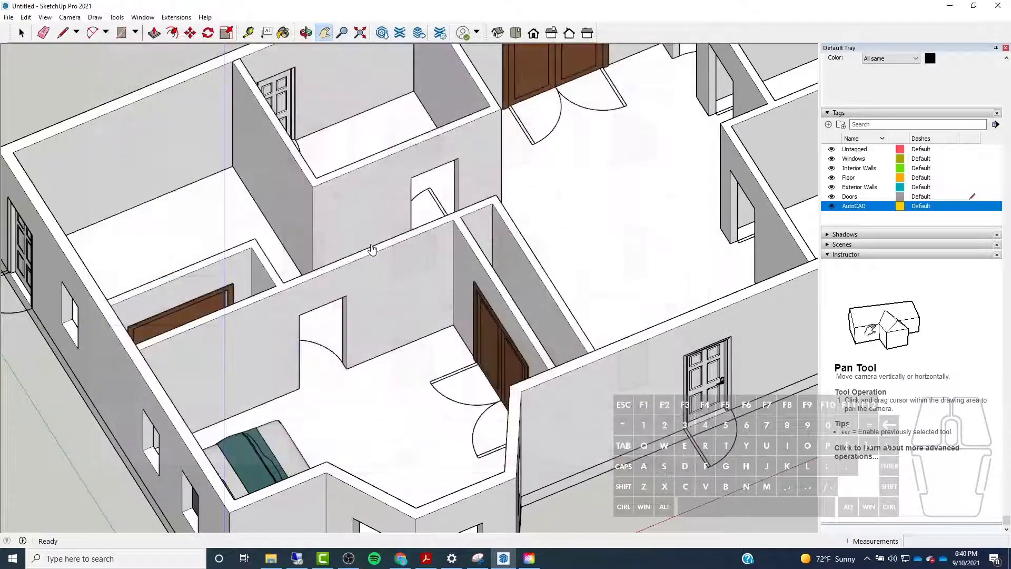
pyautogui.click(345, 410)
pyautogui.scroll(7, 364, 400)
pyautogui.moveTo(413, 367); pyautogui.dragTo(374, 361, button='middle')
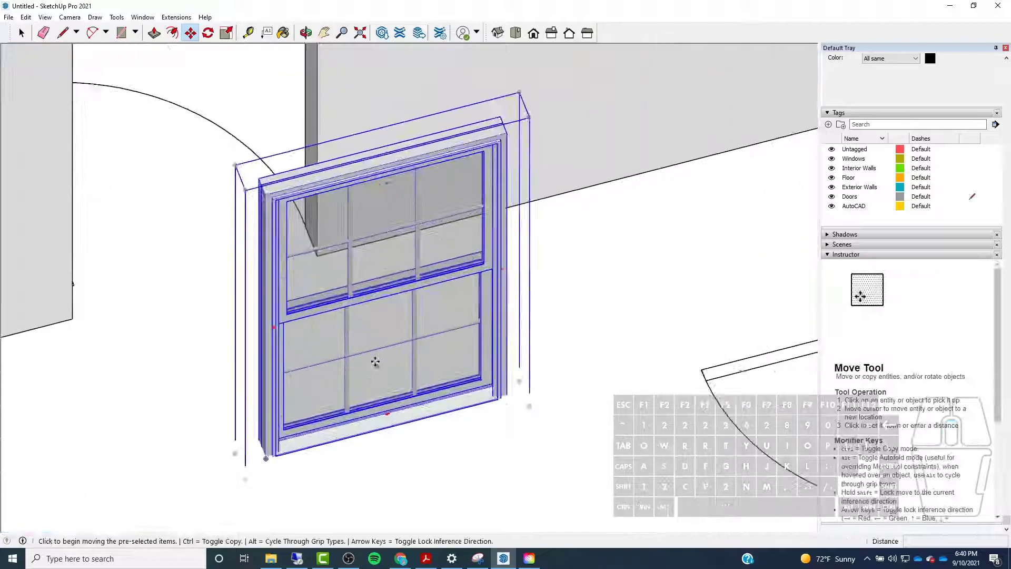
# Open the dynamic component options of the placed window and review its size, grille, trim and finish settings
pyautogui.click(21, 33)
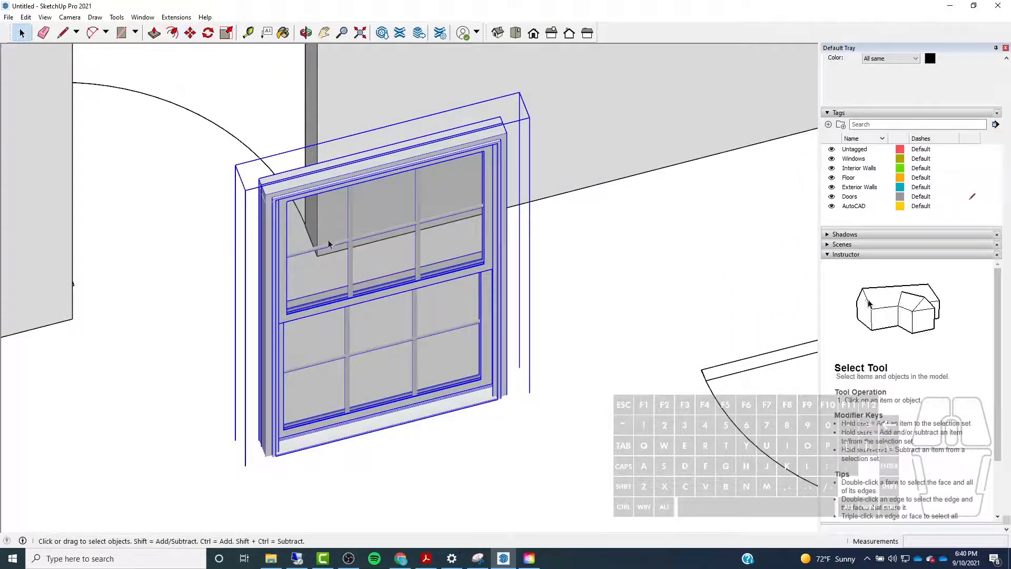
pyautogui.scroll(-5, 326, 245)
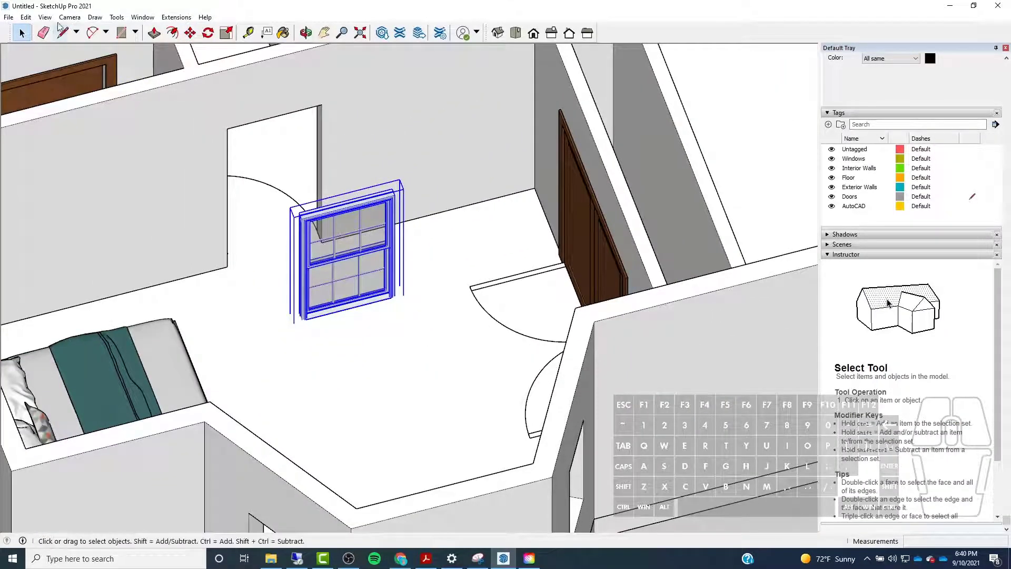
pyautogui.click(25, 17)
pyautogui.moveTo(91, 276)
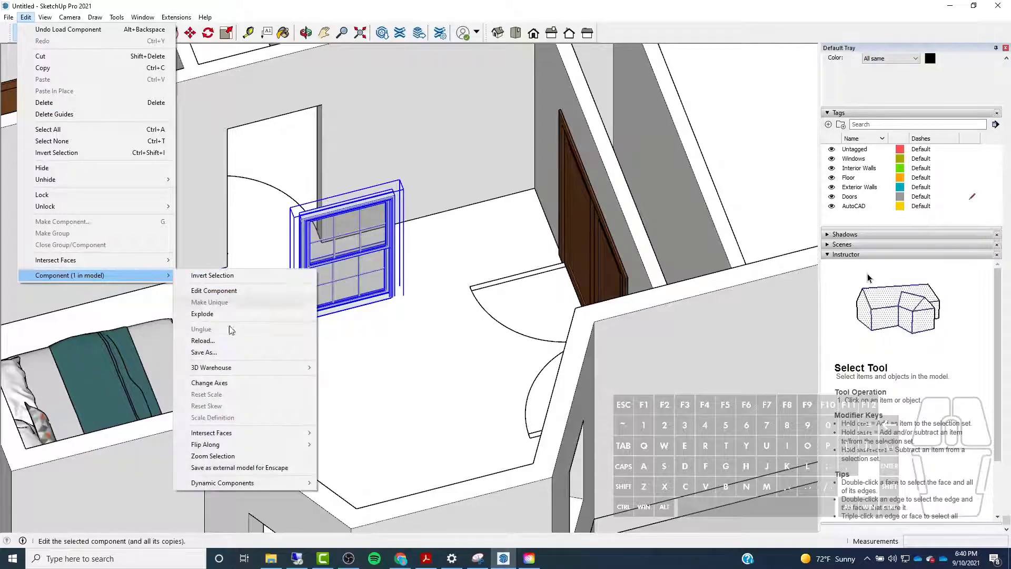
pyautogui.moveTo(255, 482)
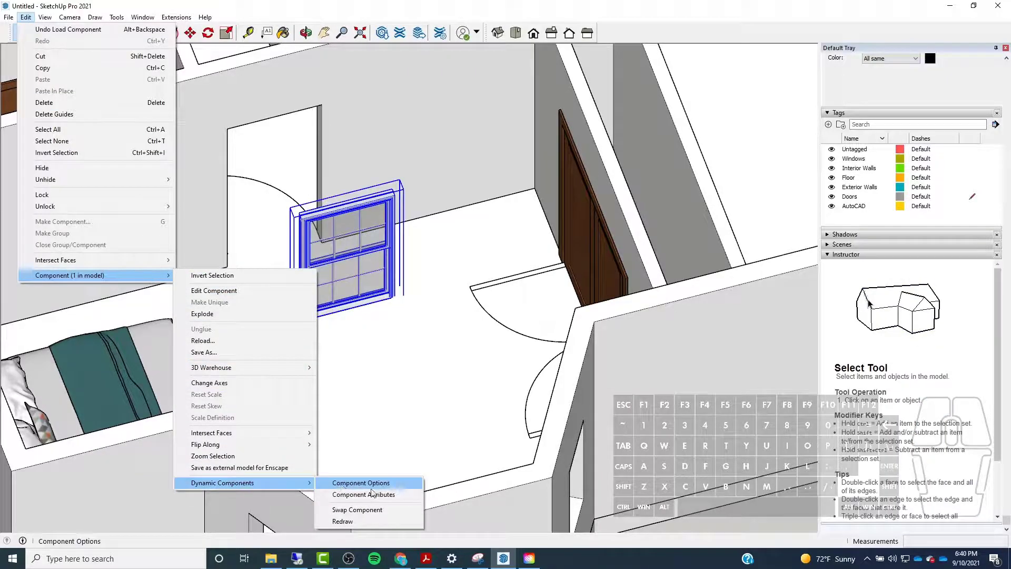
pyautogui.click(372, 483)
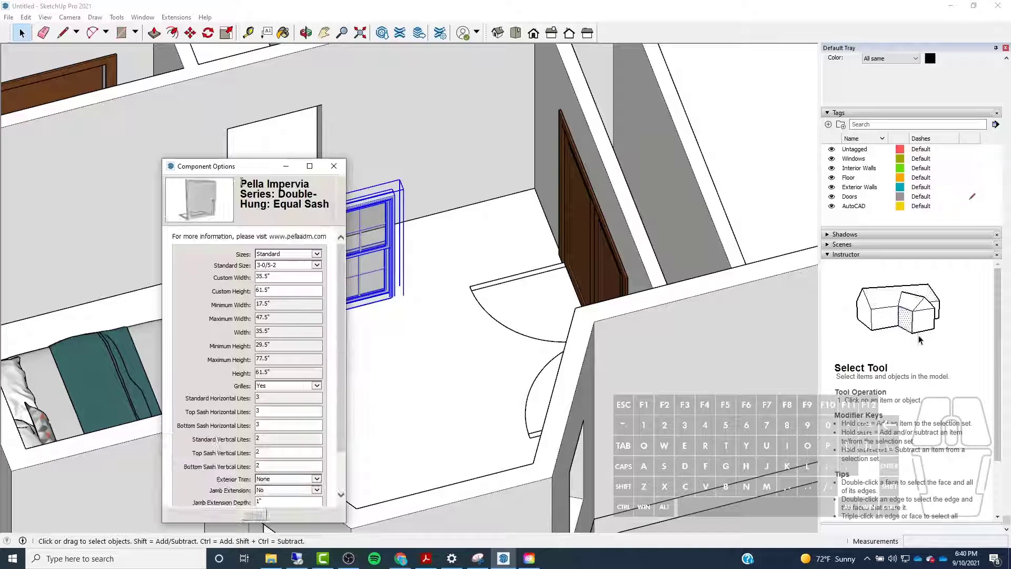
pyautogui.moveTo(235, 166); pyautogui.dragTo(176, 57)
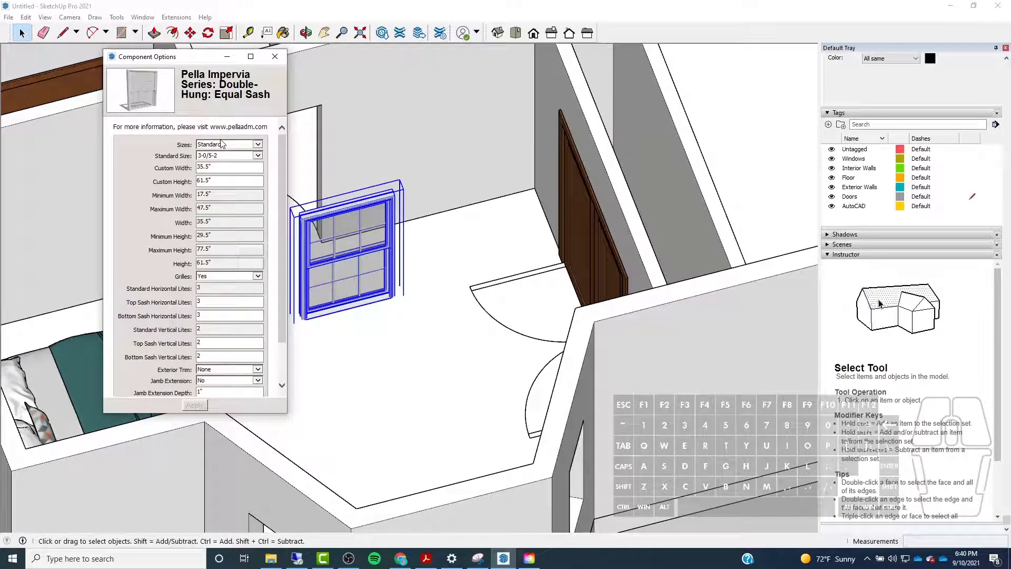
pyautogui.moveTo(208, 58); pyautogui.dragTo(162, 45)
pyautogui.scroll(-2, 235, 237)
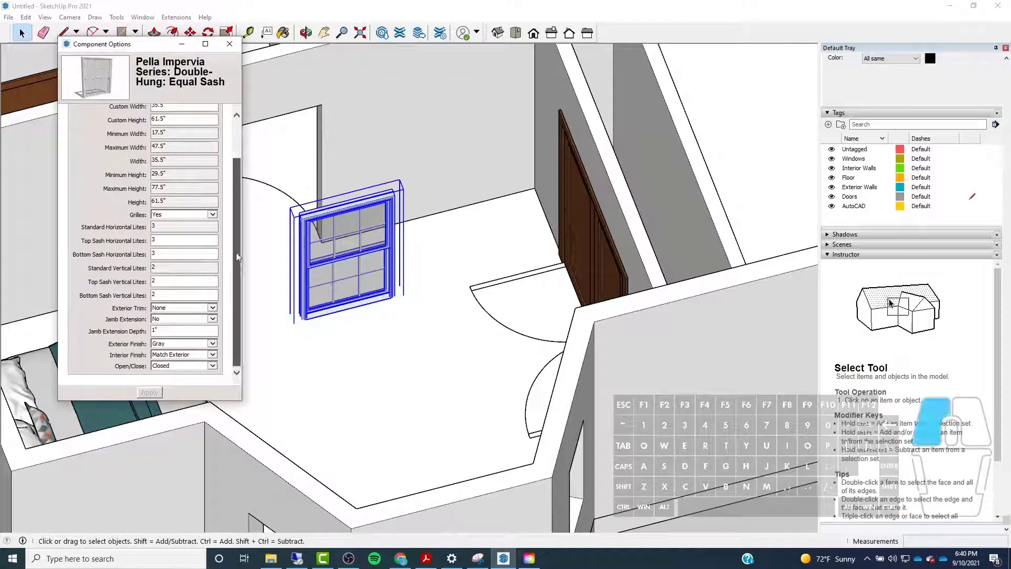
pyautogui.scroll(3, 235, 258)
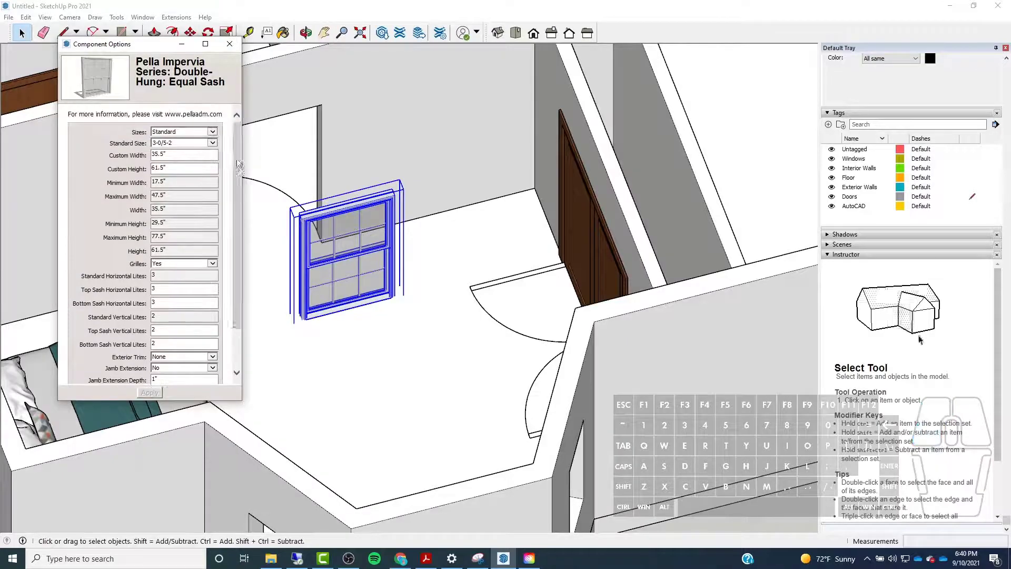
# Set the window's standard size to 2-0/4-0 and apply it
pyautogui.click(213, 143)
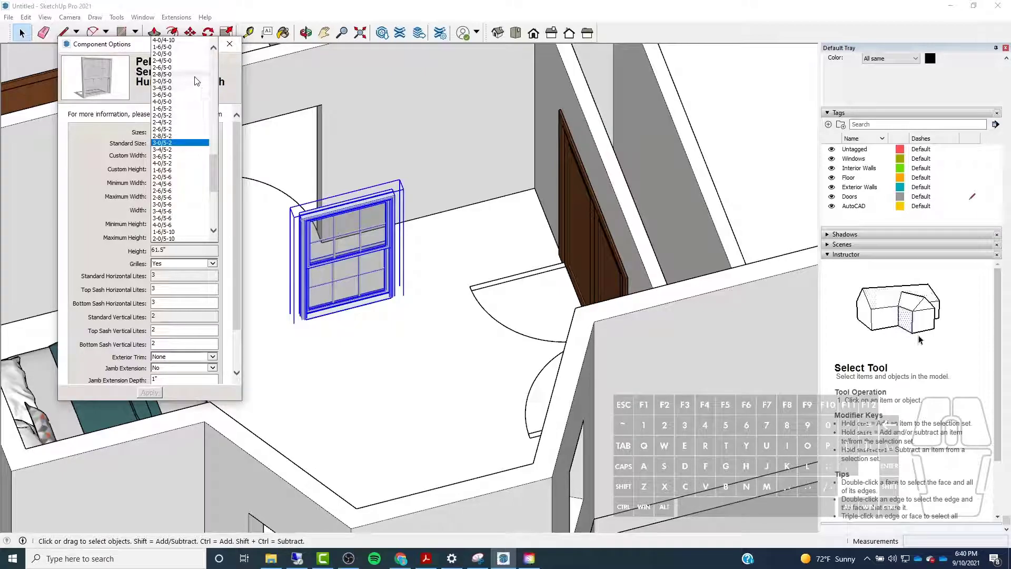
pyautogui.scroll(8, 196, 80)
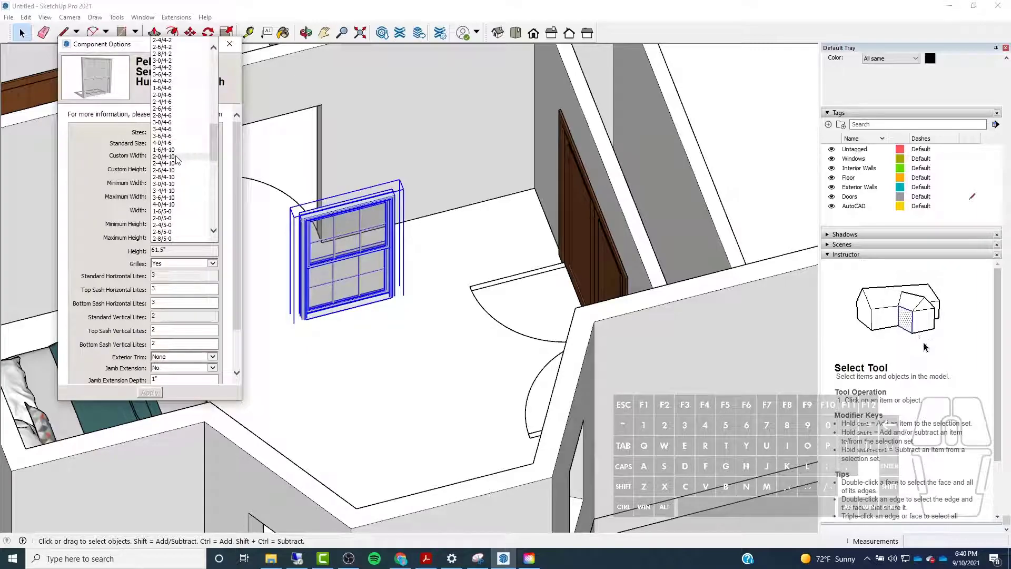
pyautogui.scroll(7, 177, 159)
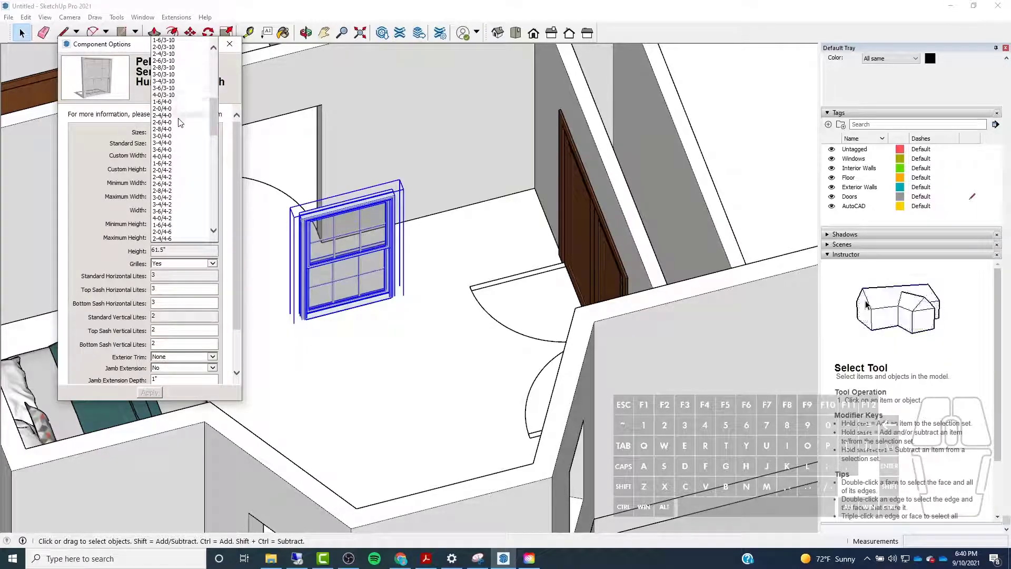
pyautogui.click(179, 108)
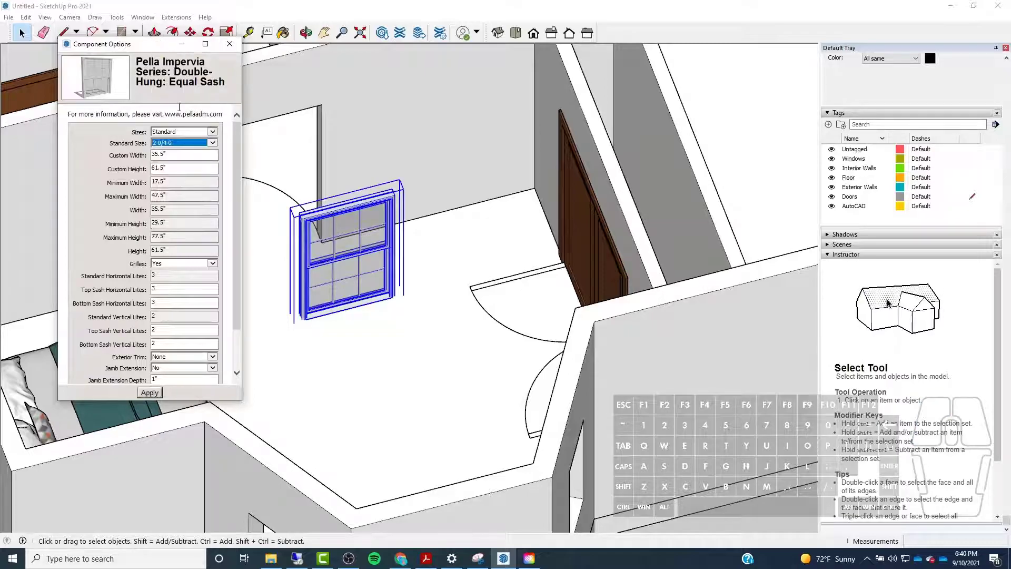
pyautogui.click(157, 394)
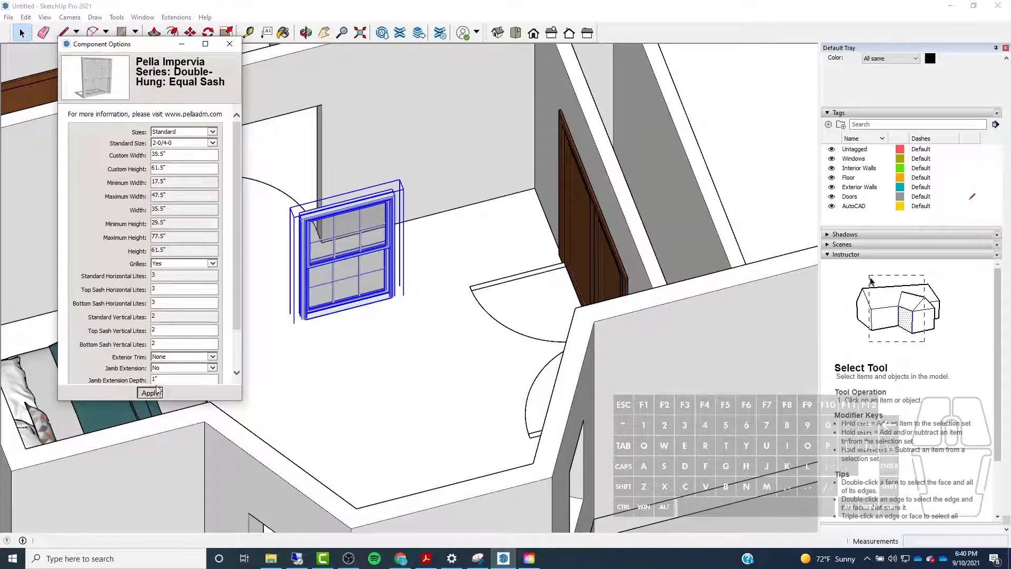
# Remove the window's grilles by setting the Grilles option to No
pyautogui.scroll(-3, 377, 250)
pyautogui.moveTo(386, 239); pyautogui.dragTo(390, 278, button='middle')
pyautogui.scroll(6, 331, 273)
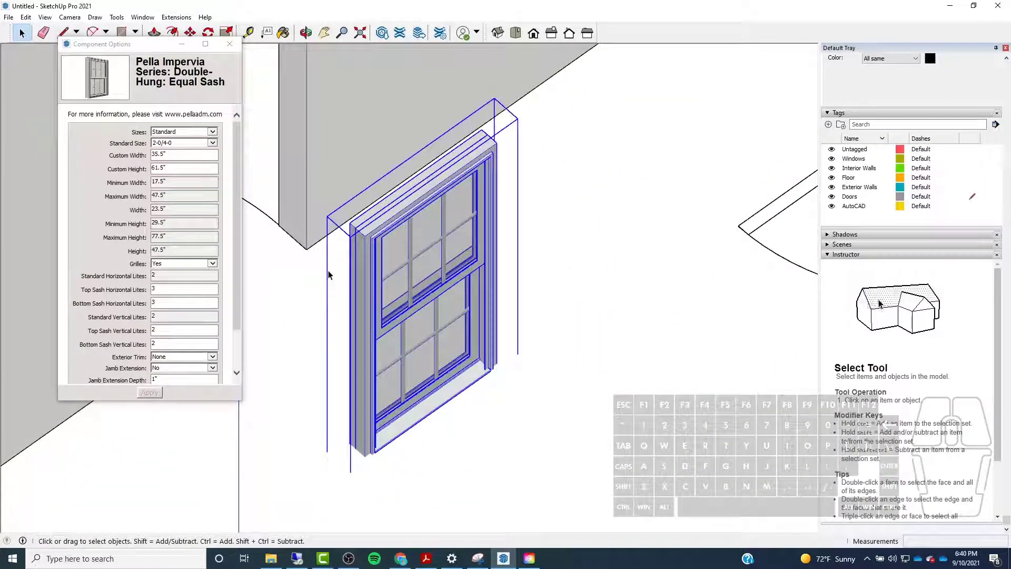
pyautogui.click(212, 263)
pyautogui.click(179, 274)
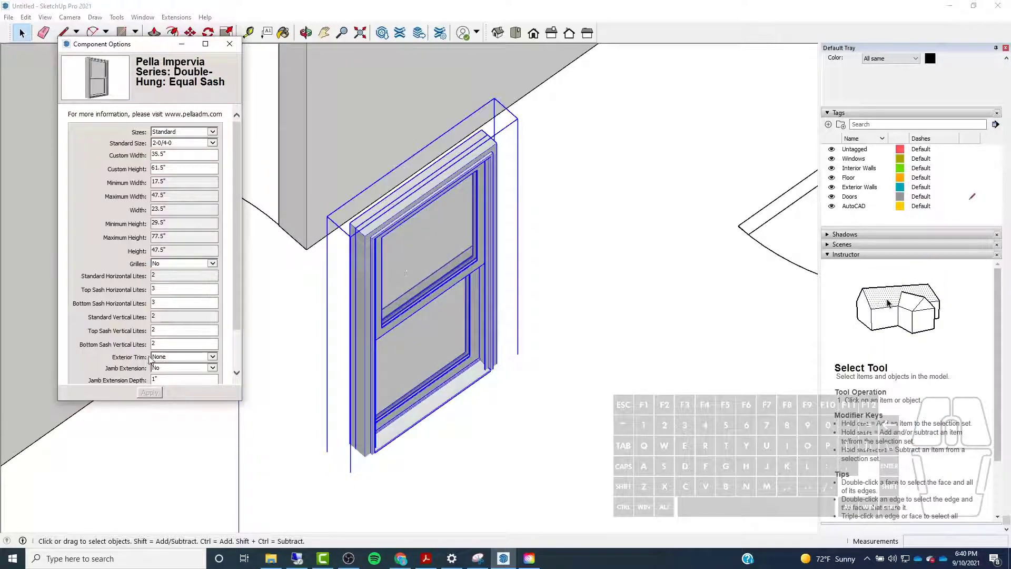
# Restore the window's grilles by setting the Grilles option to Yes, apply it, and close the component options
pyautogui.click(213, 264)
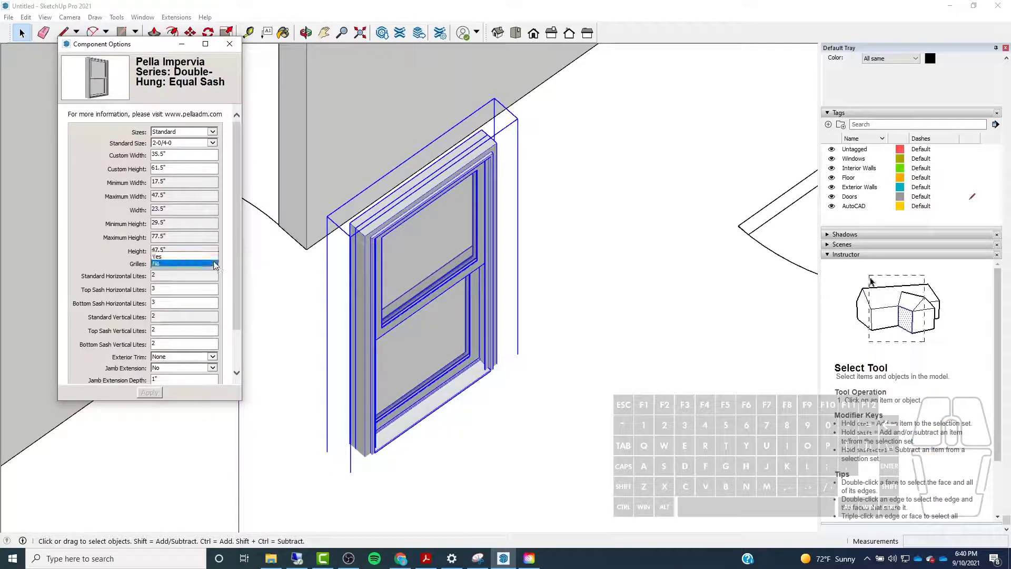
pyautogui.click(171, 257)
pyautogui.click(161, 392)
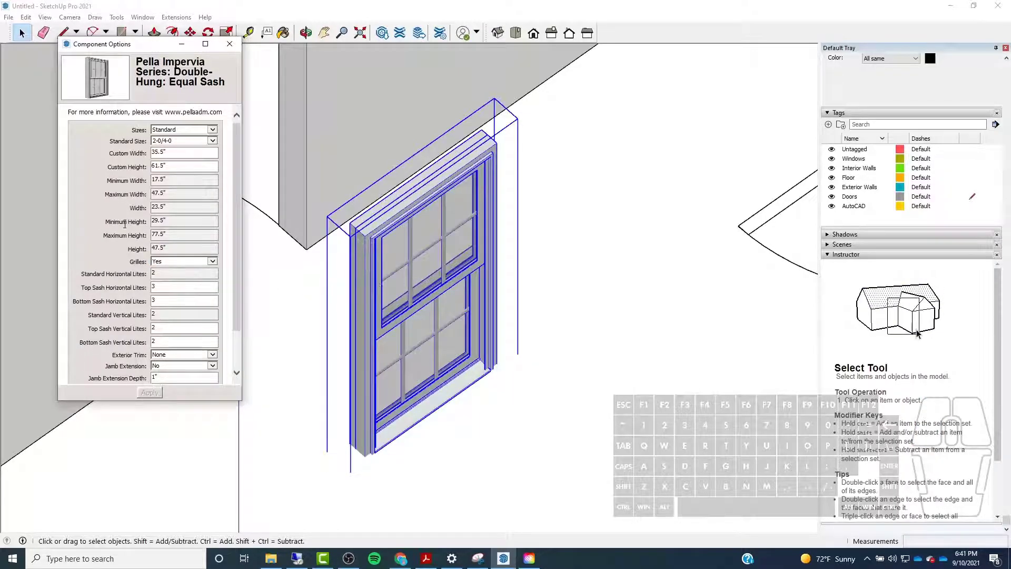
pyautogui.scroll(-1, 182, 231)
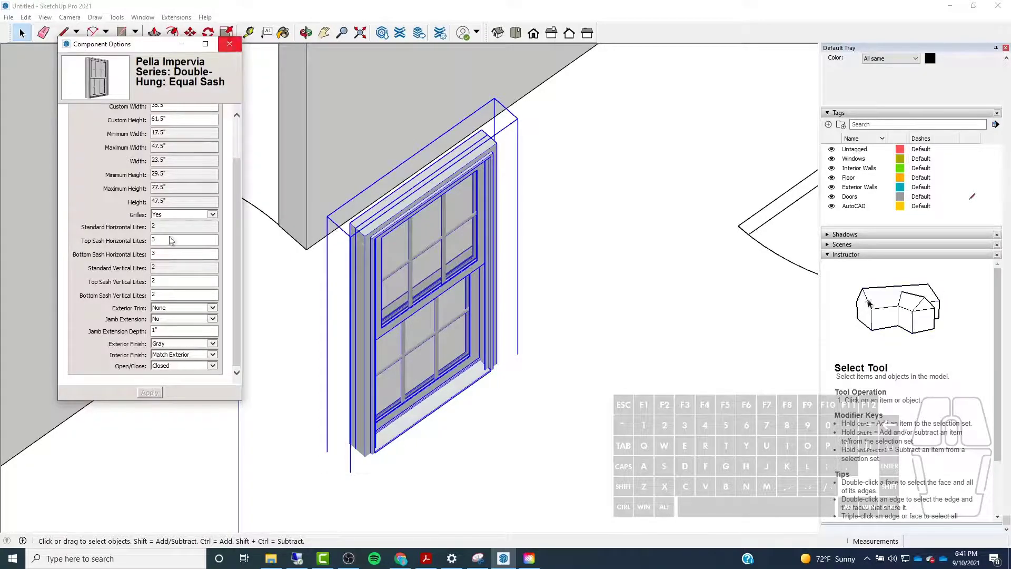
pyautogui.click(231, 46)
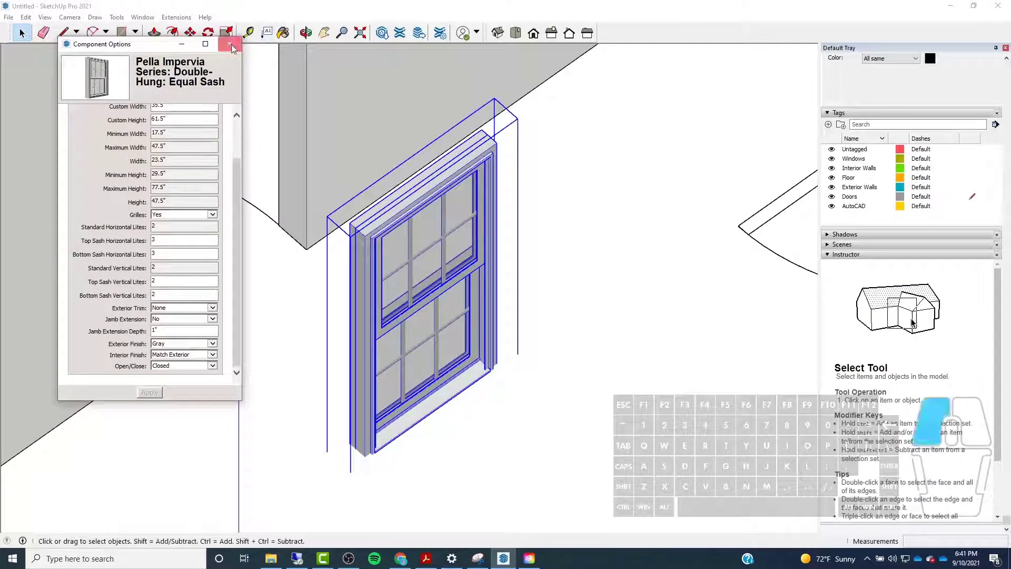
# Move the window by its top corner to the upper corner of the exterior wall opening nearest the entry door
pyautogui.click(190, 33)
pyautogui.moveTo(415, 221); pyautogui.dragTo(223, 301, button='middle')
pyautogui.scroll(3, 337, 284)
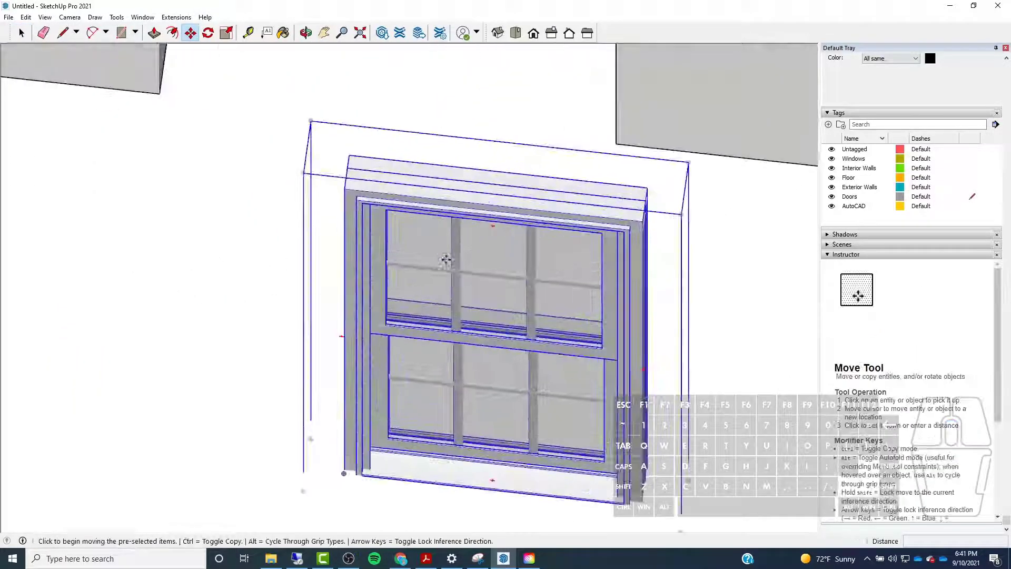
pyautogui.click(666, 188)
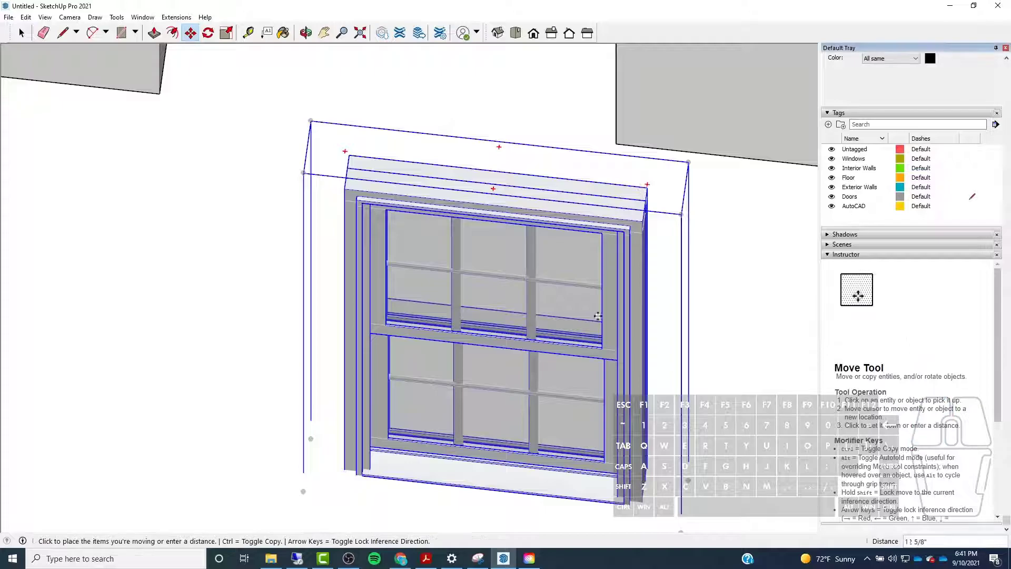
pyautogui.scroll(-6, 605, 263)
pyautogui.moveTo(232, 232); pyautogui.dragTo(447, 147, button='middle')
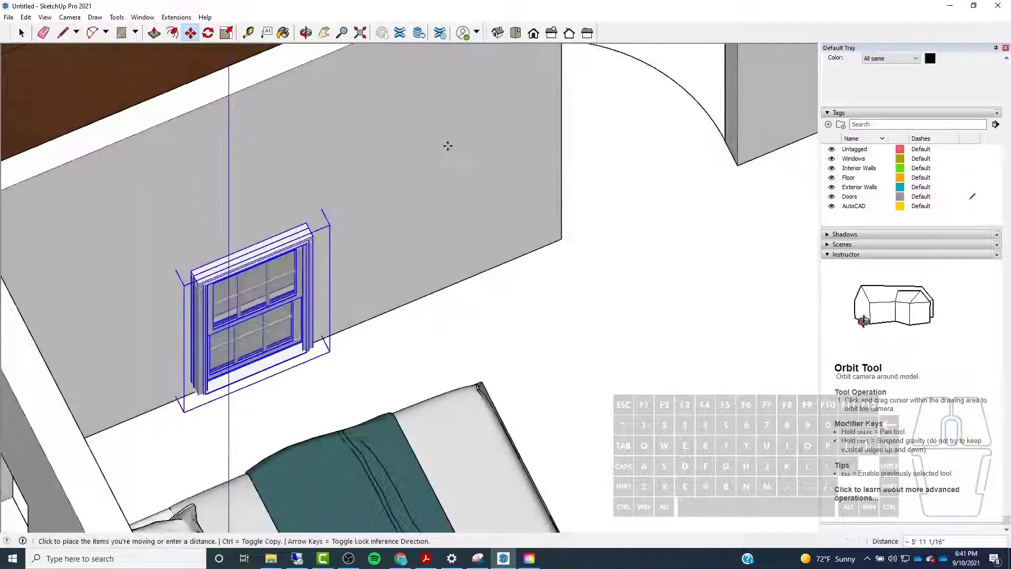
pyautogui.scroll(-5, 447, 147)
pyautogui.moveTo(119, 81); pyautogui.dragTo(403, 156, button='middle')
pyautogui.scroll(-3, 405, 157)
pyautogui.scroll(5, 158, 151)
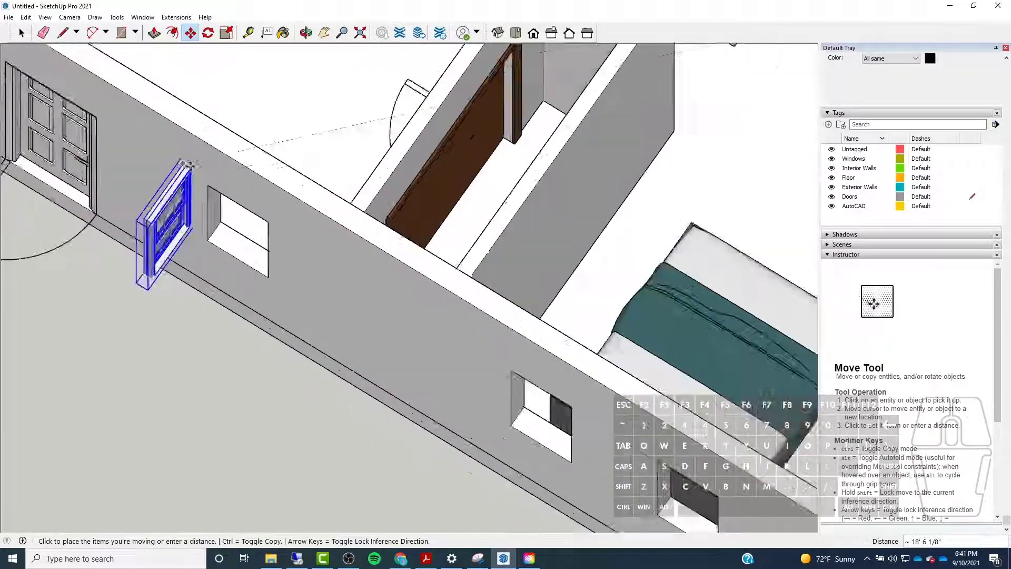
pyautogui.click(219, 198)
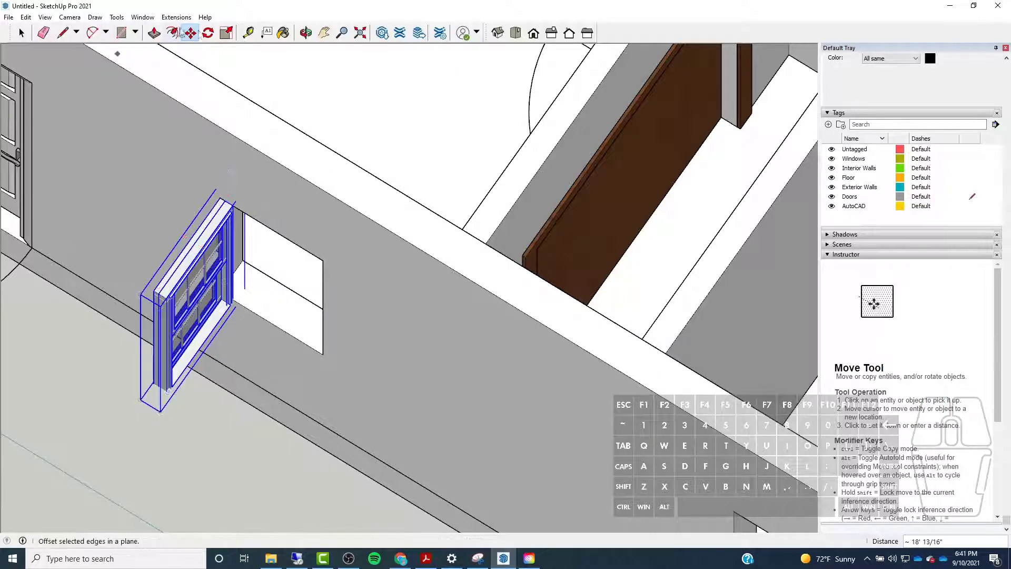
# Rotate the window 90 degrees about its top corner so it lines up with the exterior wall opening
pyautogui.click(208, 33)
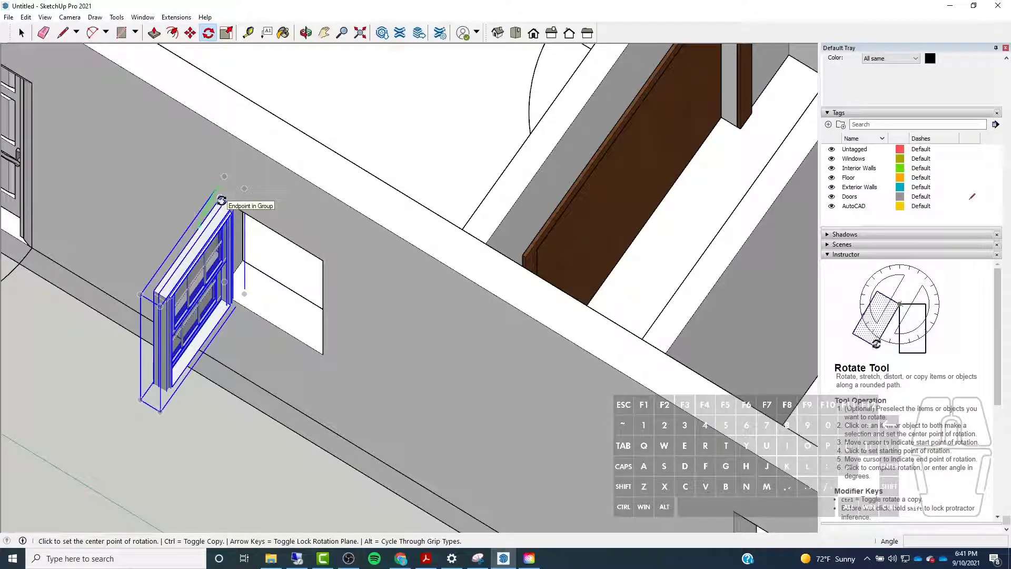
pyautogui.click(221, 199)
pyautogui.click(165, 273)
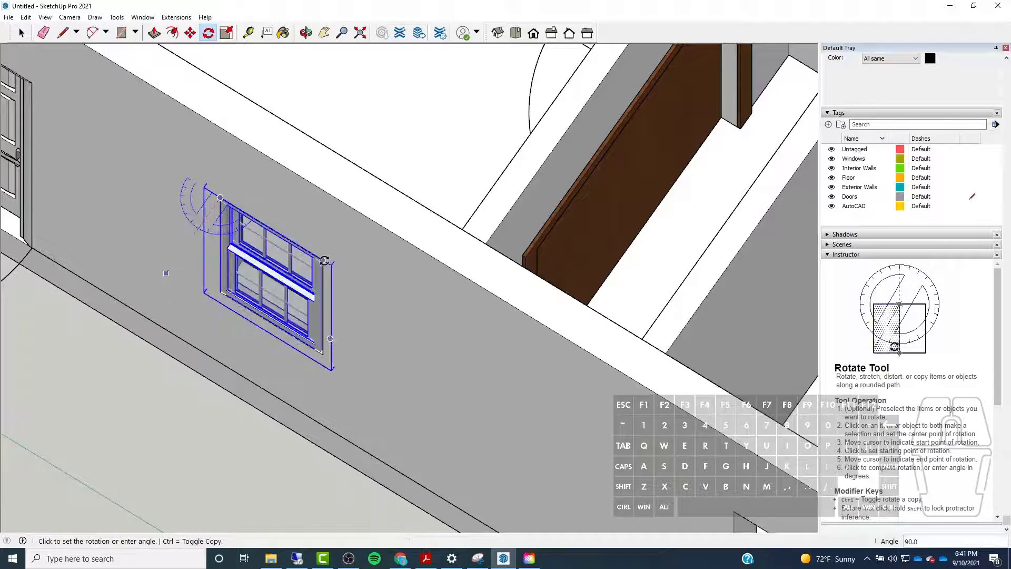
# Move the window by its bottom corner onto the matching lower corner of the wall opening
pyautogui.moveTo(234, 286); pyautogui.dragTo(352, 217, button='middle')
pyautogui.scroll(4, 411, 277)
pyautogui.moveTo(427, 258)
pyautogui.mouseDown(button='middle')
pyautogui.moveTo(387, 347)
pyautogui.moveTo(413, 244)
pyautogui.mouseUp(button='middle')
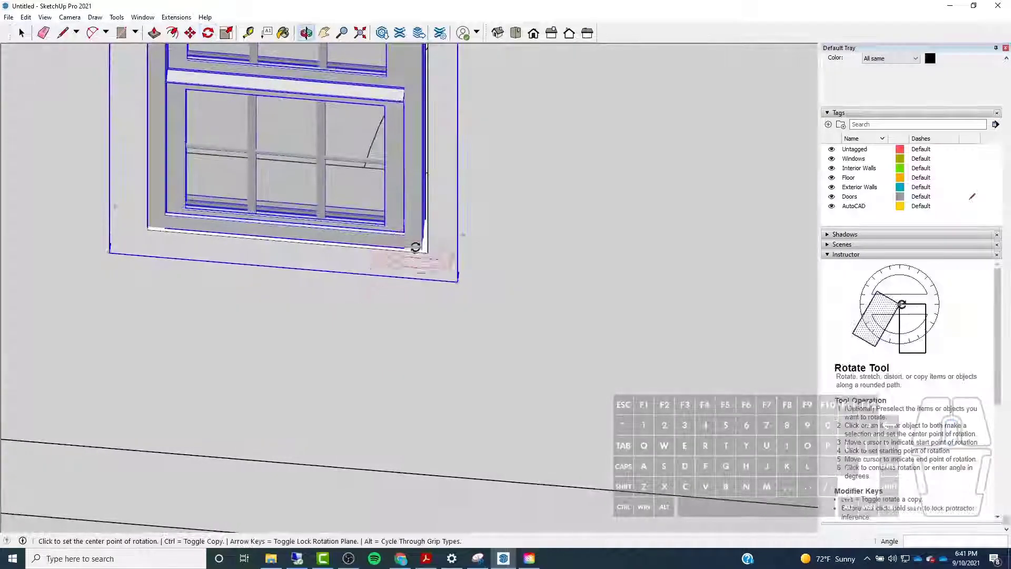
pyautogui.scroll(3, 166, 202)
pyautogui.click(190, 33)
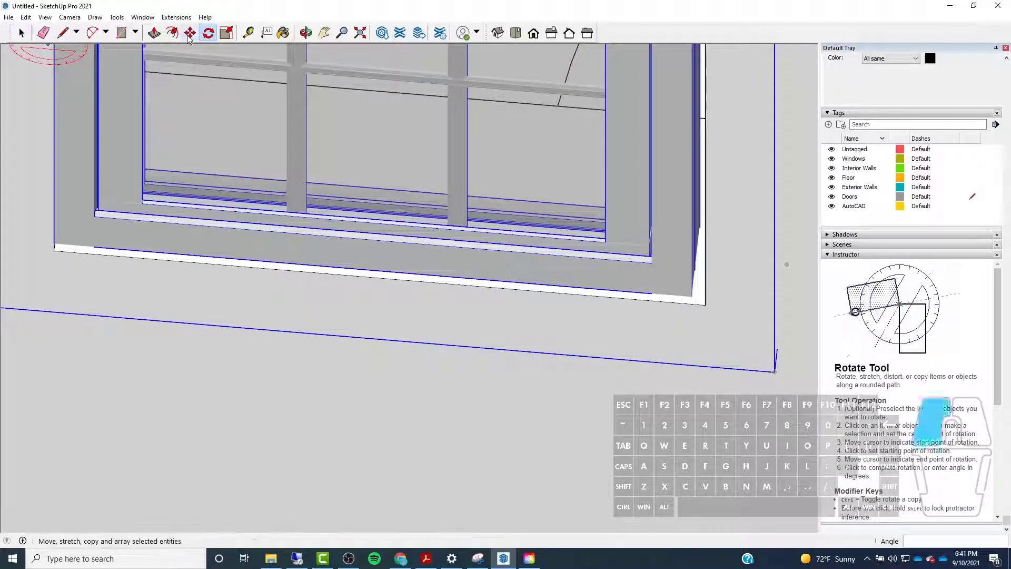
pyautogui.moveTo(113, 284); pyautogui.dragTo(160, 295, button='middle')
pyautogui.scroll(4, 360, 303)
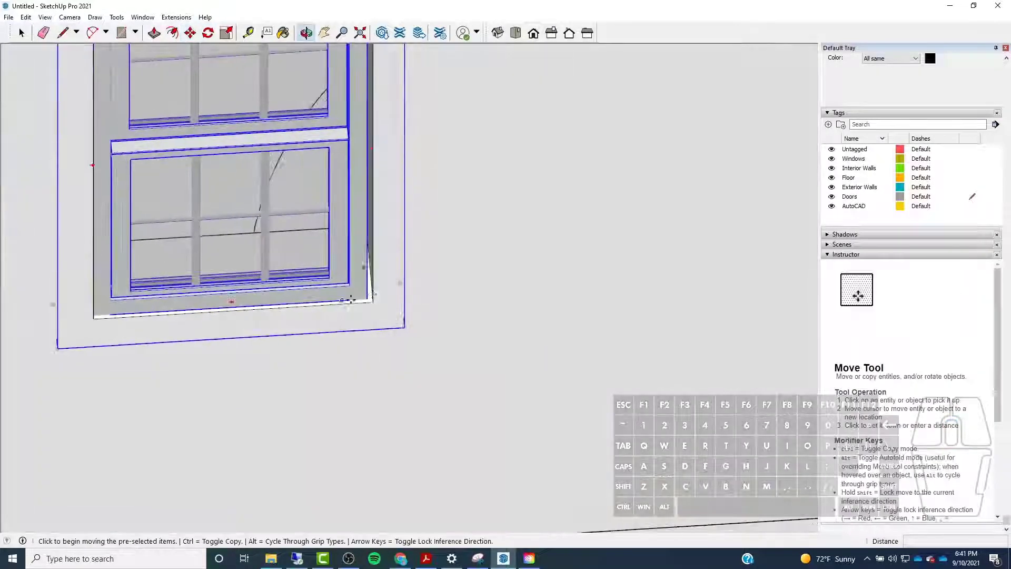
pyautogui.click(366, 302)
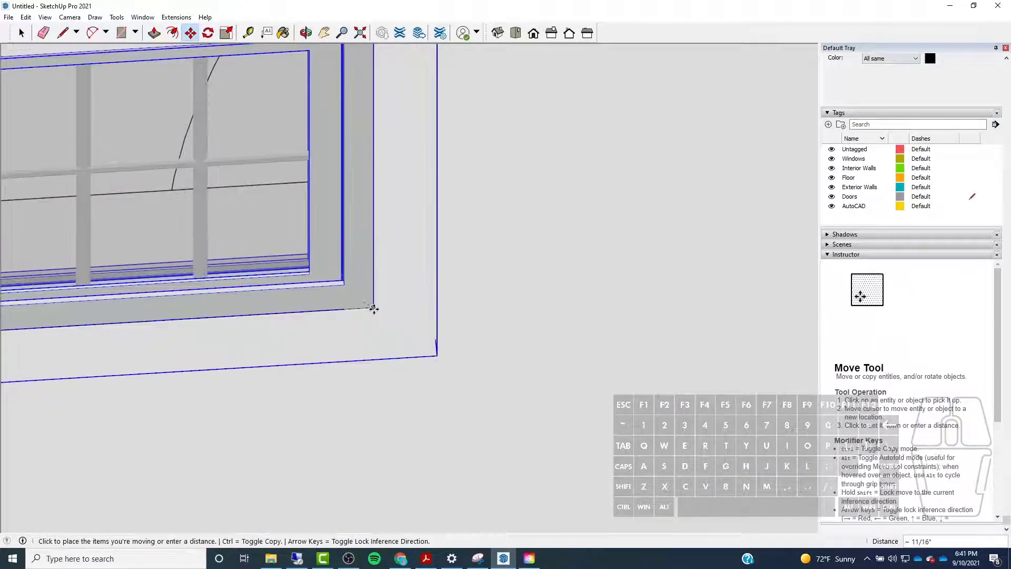
pyautogui.click(378, 306)
pyautogui.scroll(-3, 464, 324)
pyautogui.scroll(1, 465, 323)
pyautogui.scroll(-2, 353, 310)
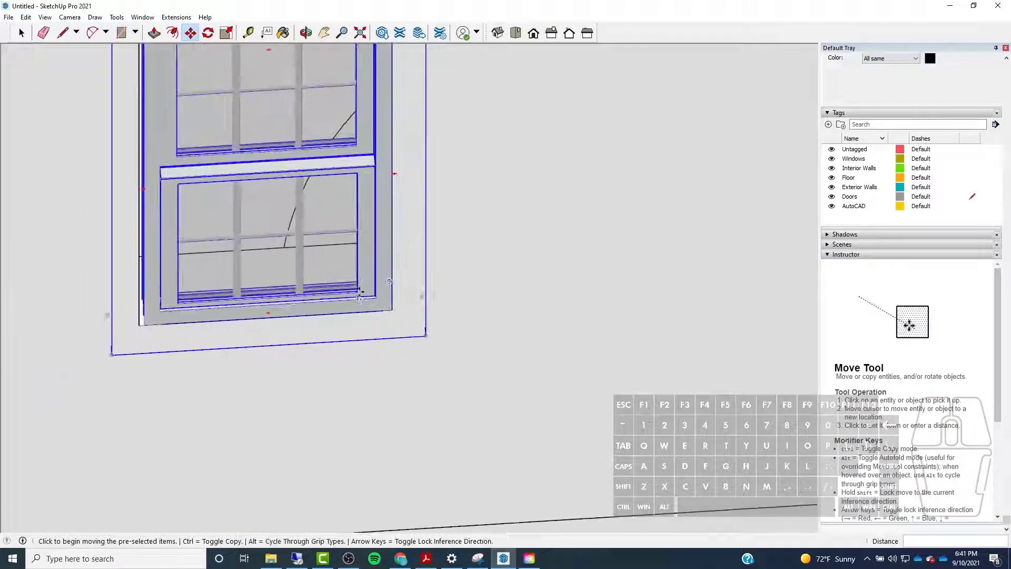
# Examine how the window frame fits the edges of the wall opening from several angles, including its top
pyautogui.moveTo(353, 308); pyautogui.dragTo(308, 251, button='middle')
pyautogui.scroll(-4, 379, 316)
pyautogui.scroll(5, 287, 149)
pyautogui.moveTo(288, 151); pyautogui.dragTo(292, 86, button='middle')
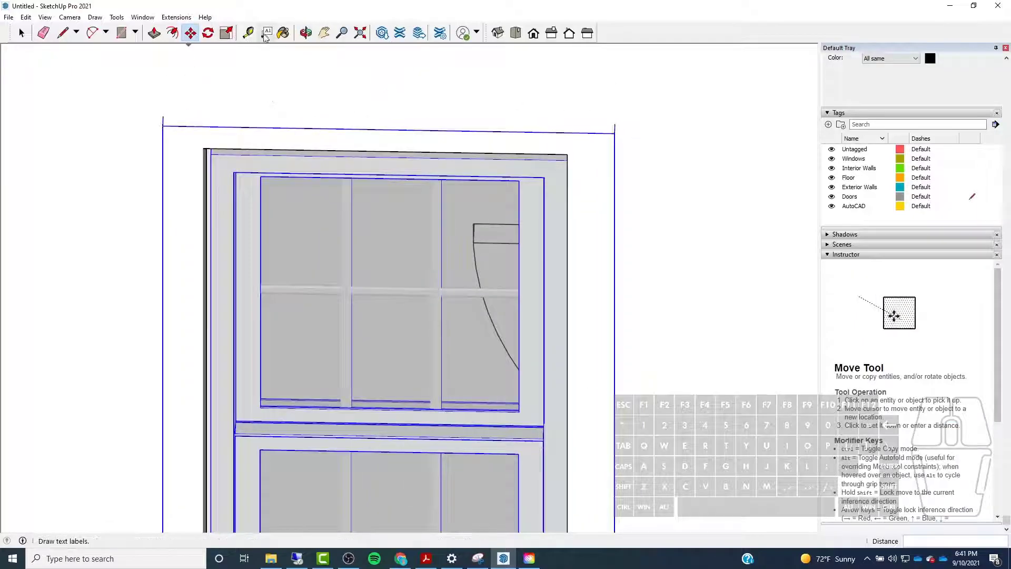
pyautogui.click(225, 34)
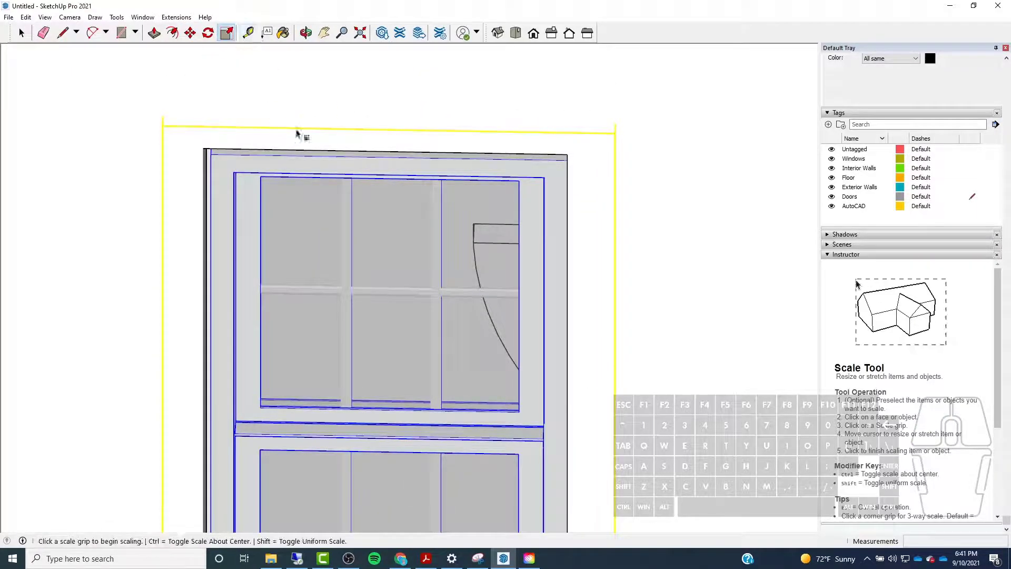
pyautogui.scroll(-3, 298, 135)
pyautogui.moveTo(299, 170); pyautogui.dragTo(198, 216, button='middle')
pyautogui.scroll(5, 167, 178)
pyautogui.moveTo(168, 177); pyautogui.dragTo(237, 300, button='middle')
pyautogui.scroll(-4, 228, 74)
pyautogui.scroll(1, 254, 337)
pyautogui.scroll(-5, 263, 261)
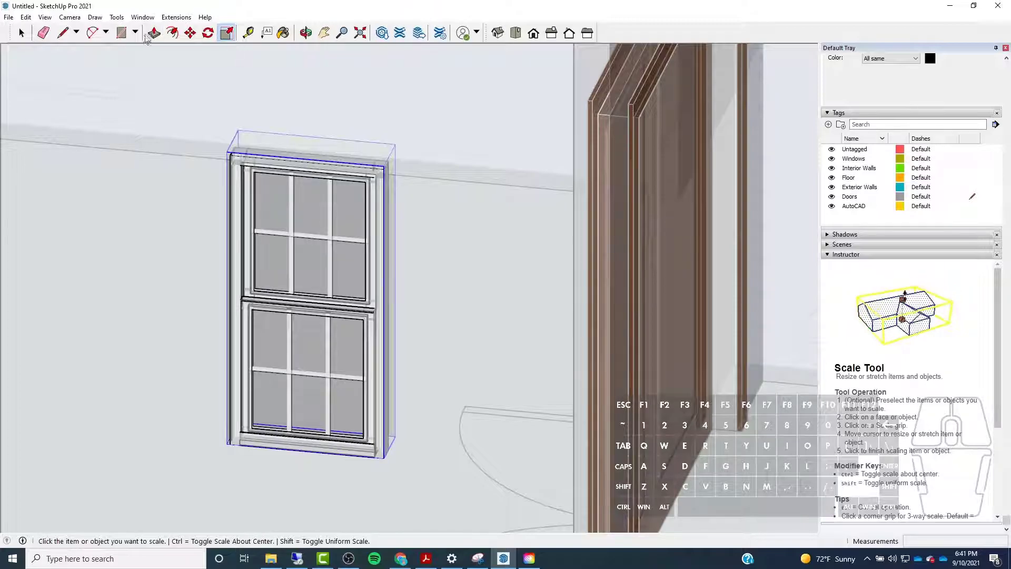
pyautogui.click(21, 33)
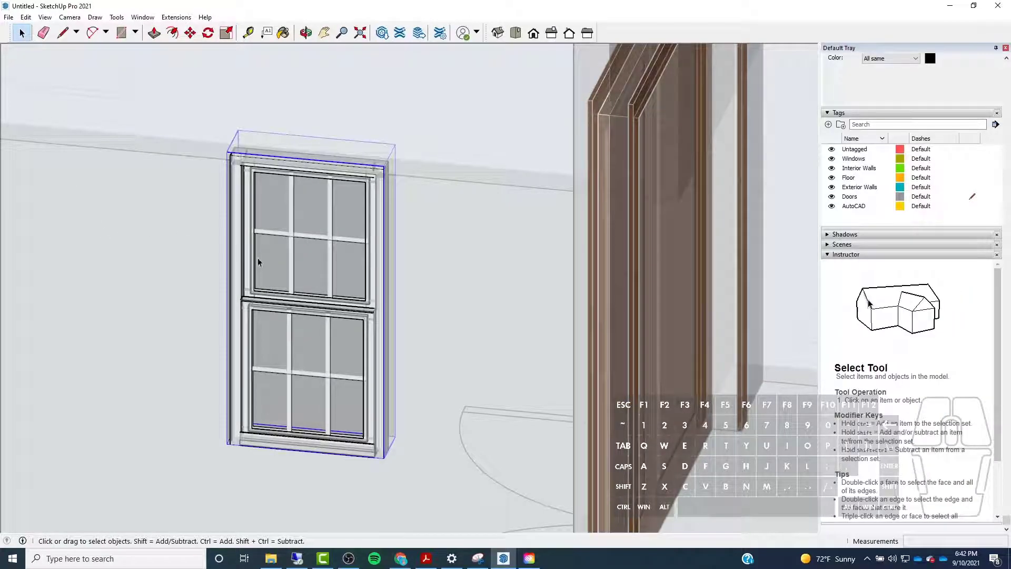
pyautogui.scroll(3, 258, 259)
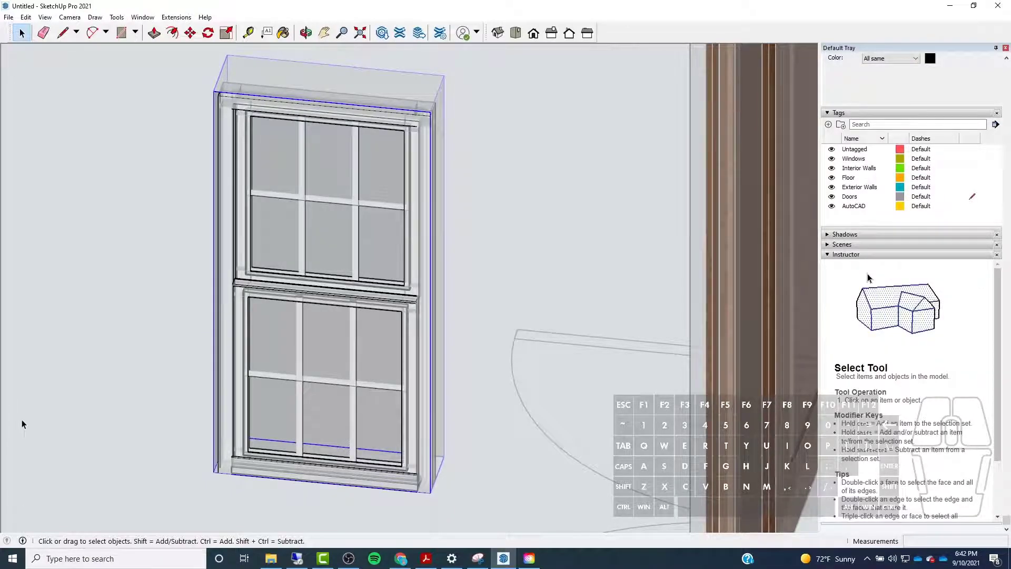
# Measure the width and height of the wall opening around the window with the Tape Measure
pyautogui.moveTo(274, 338); pyautogui.dragTo(210, 280, button='middle')
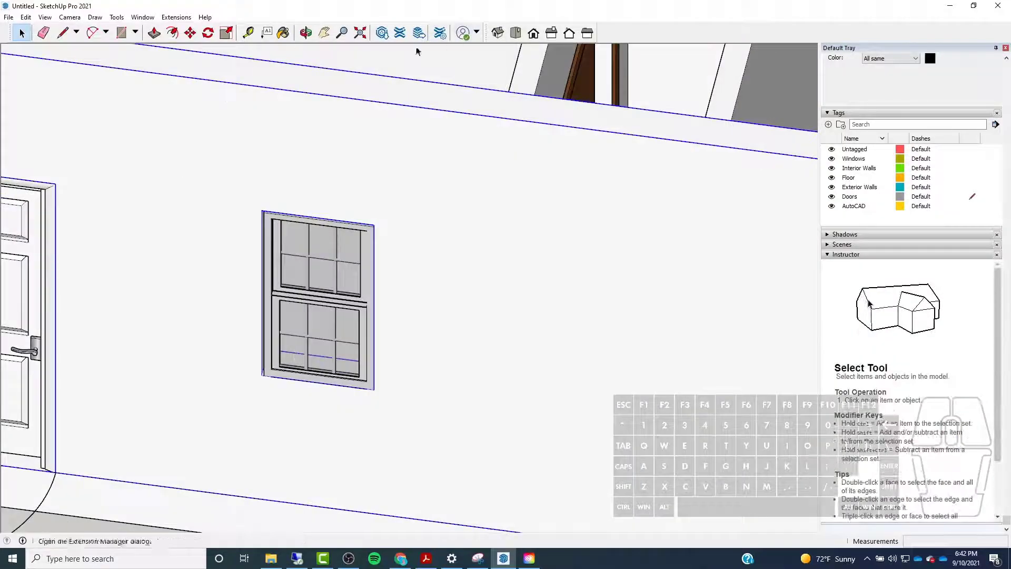
pyautogui.click(249, 33)
pyautogui.scroll(5, 273, 381)
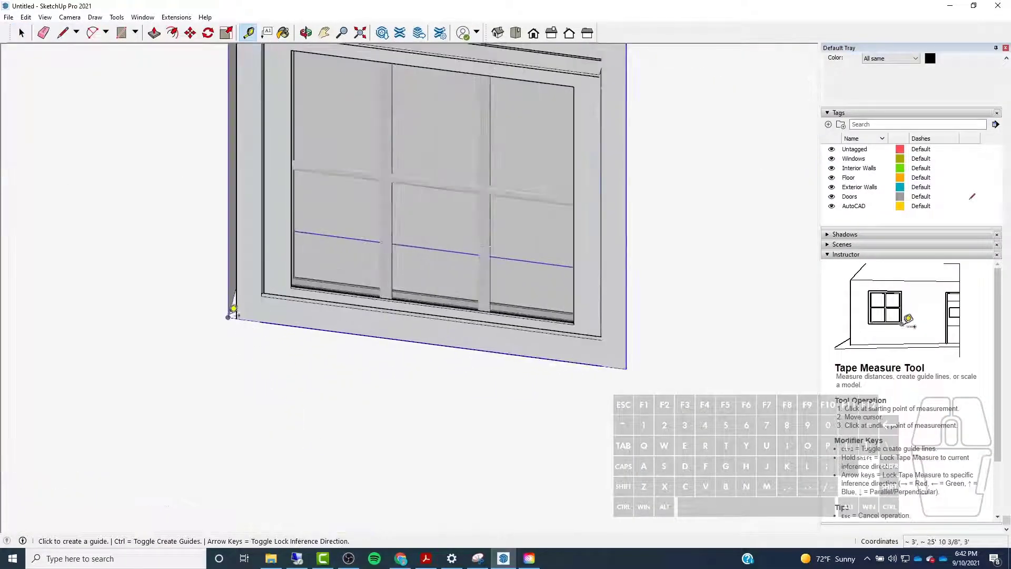
pyautogui.click(227, 317)
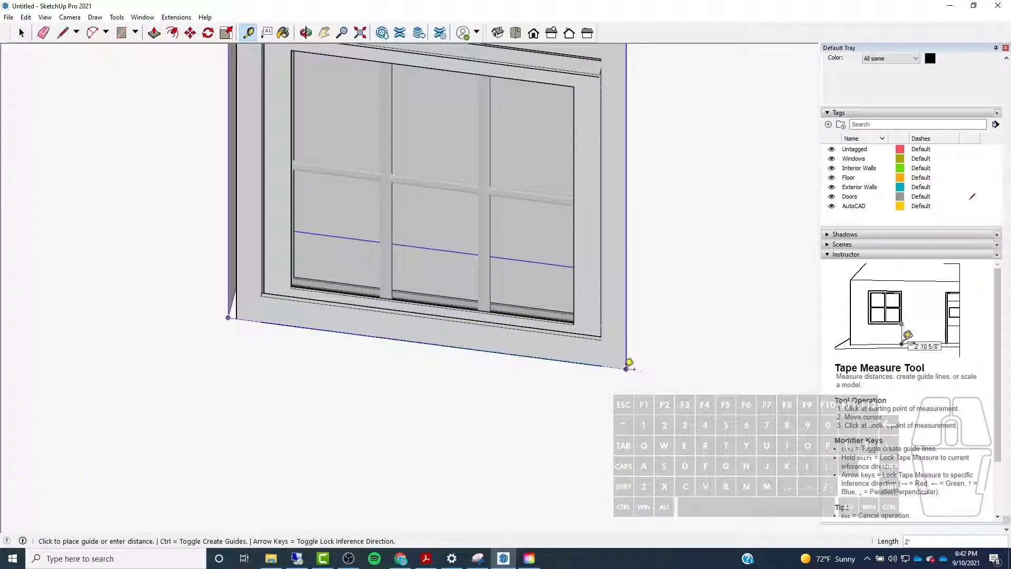
pyautogui.scroll(-3, 610, 420)
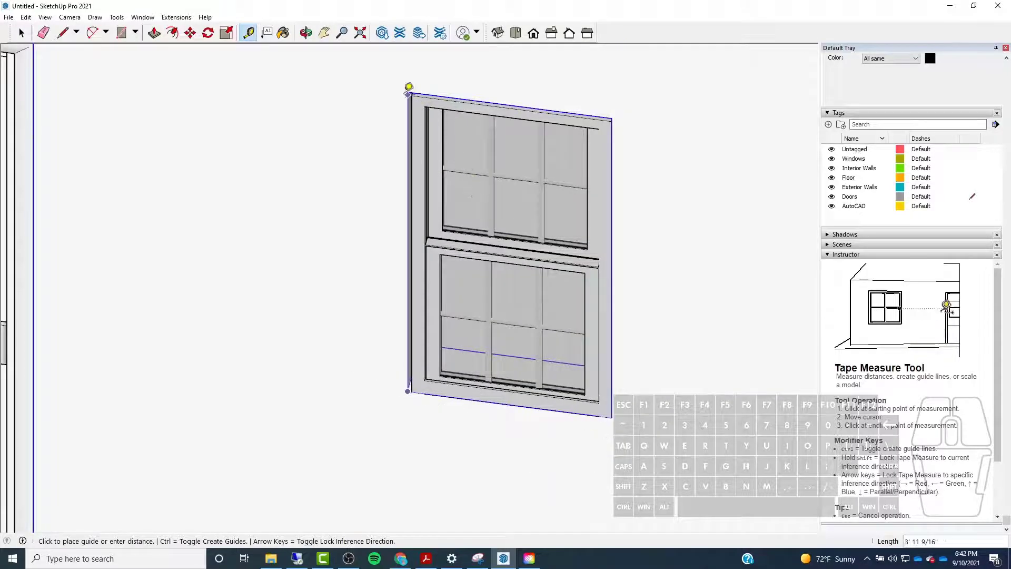
pyautogui.press('Escape')
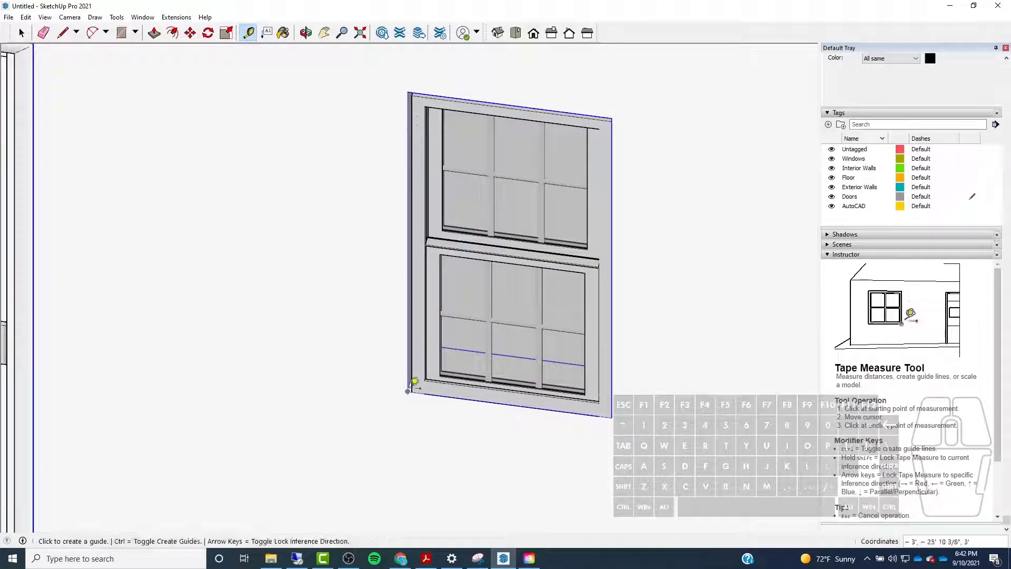
# Measure the width of the window frame along its bottom edge, from its corner to the opening's far side
pyautogui.scroll(2, 415, 383)
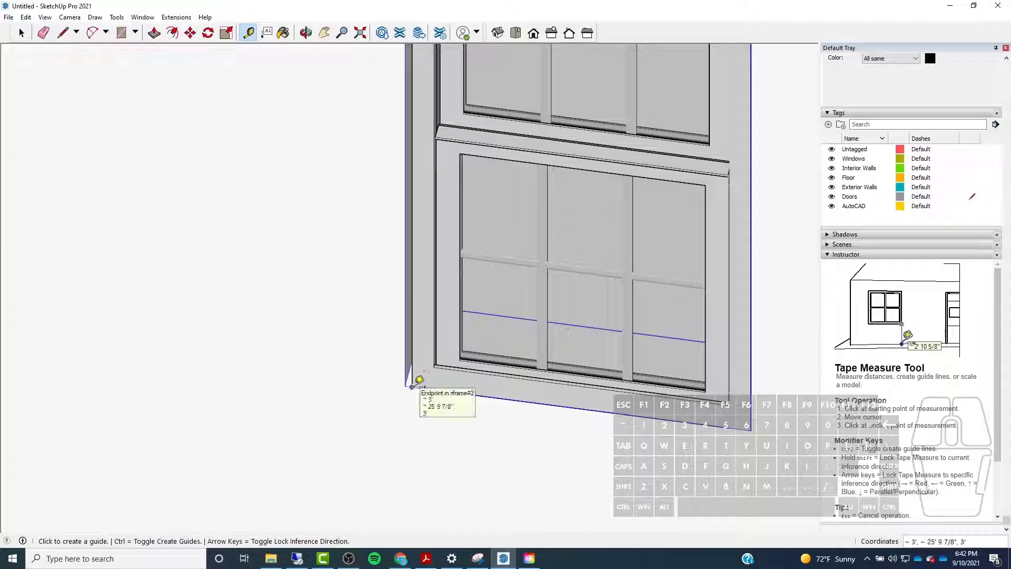
pyautogui.click(412, 387)
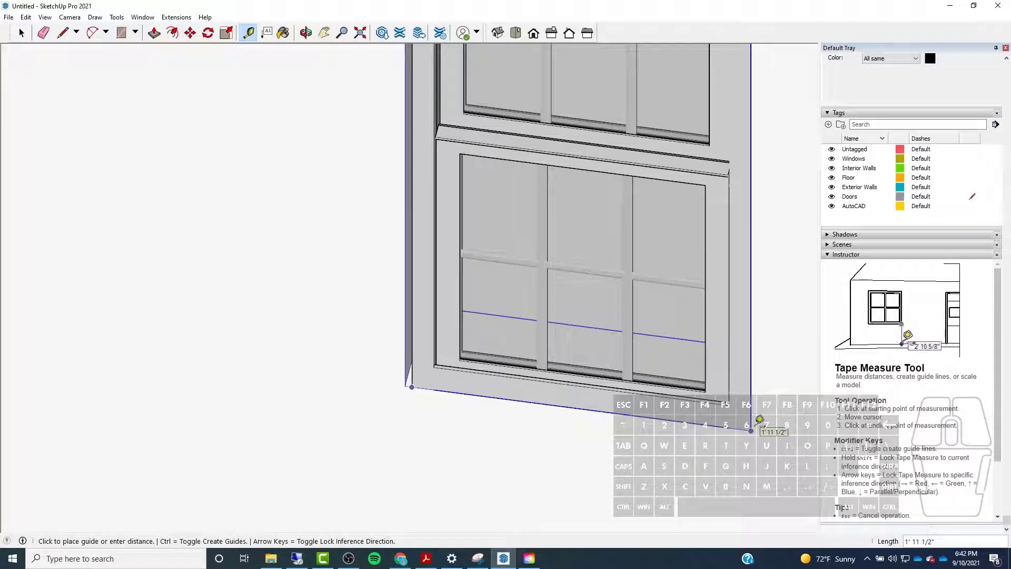
pyautogui.click(757, 424)
pyautogui.press('space')
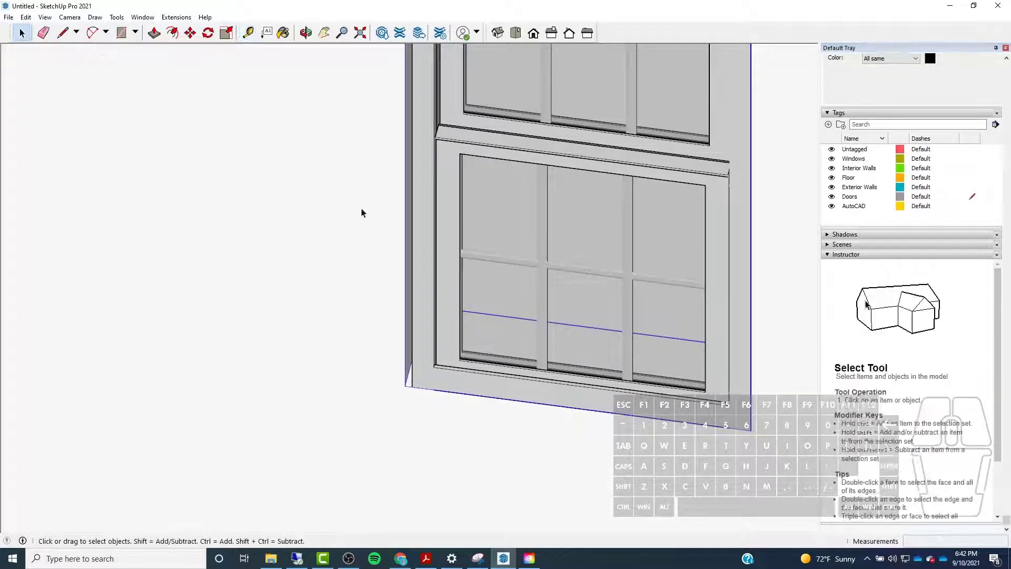
# Open the window's dynamic component options and switch its Sizes option to Custom, applying the change
pyautogui.scroll(-5, 476, 379)
pyautogui.moveTo(398, 375); pyautogui.dragTo(335, 344, button='middle')
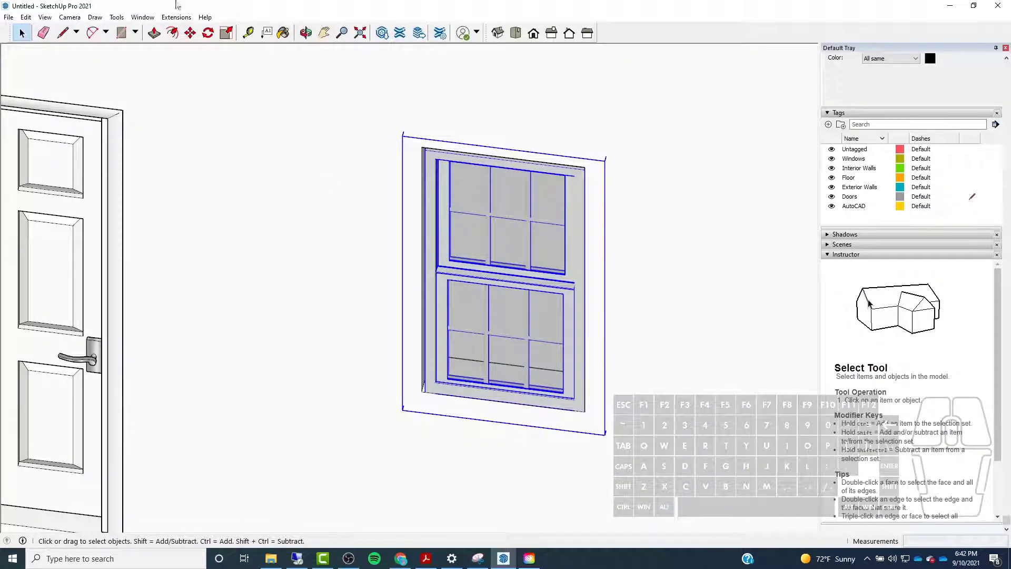
pyautogui.click(26, 17)
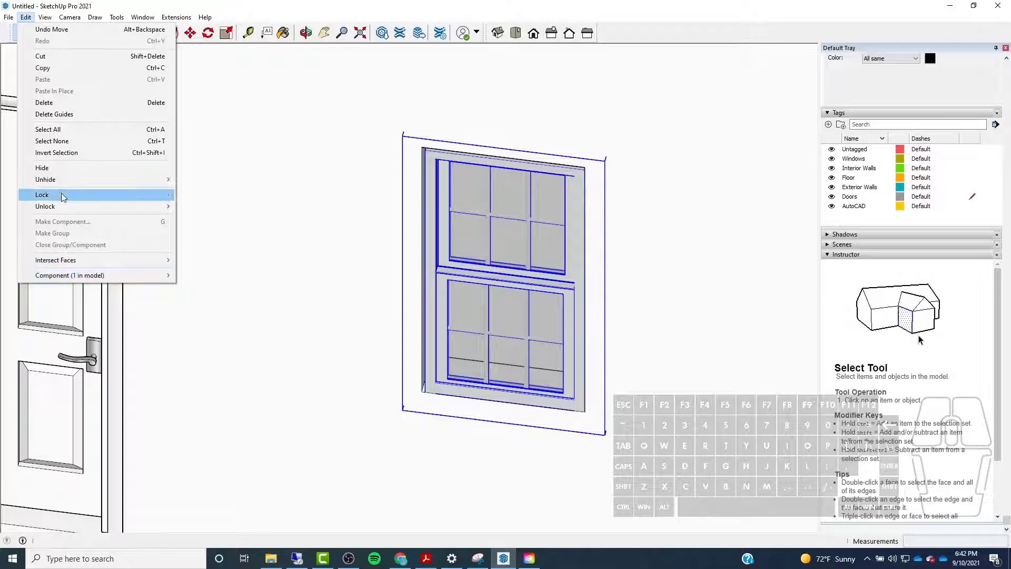
pyautogui.moveTo(62, 276)
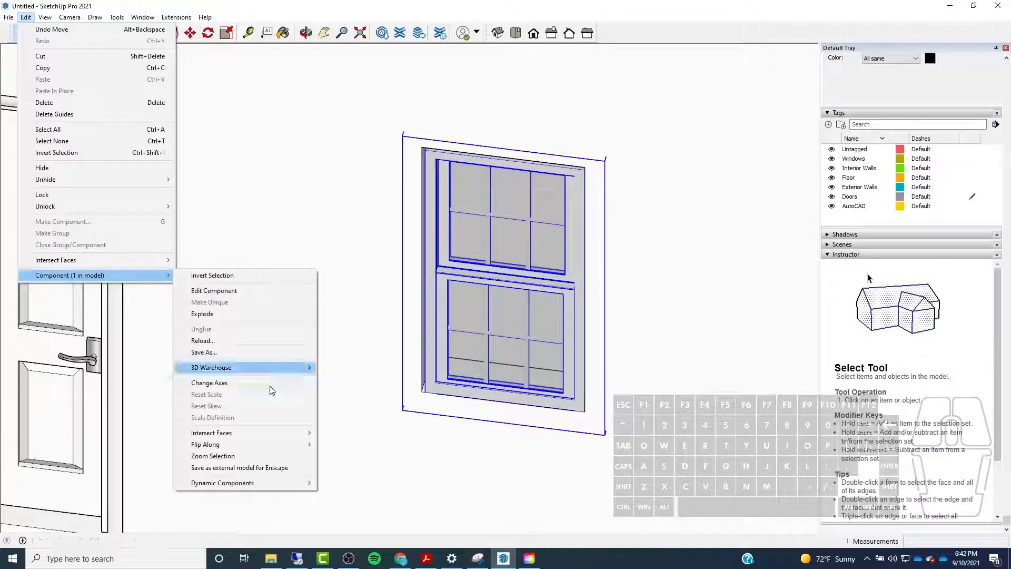
pyautogui.moveTo(285, 482)
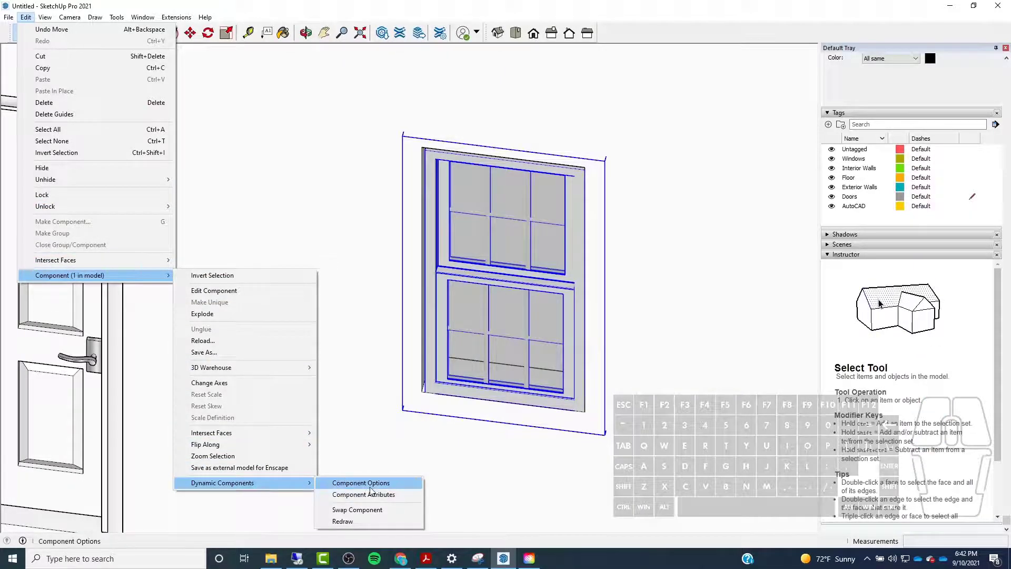
pyautogui.click(372, 484)
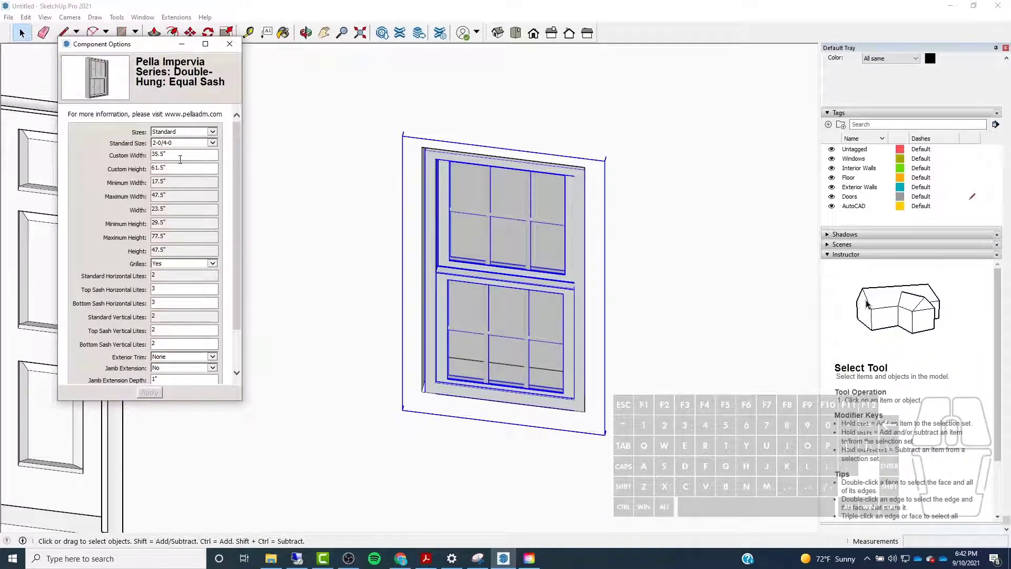
pyautogui.click(202, 132)
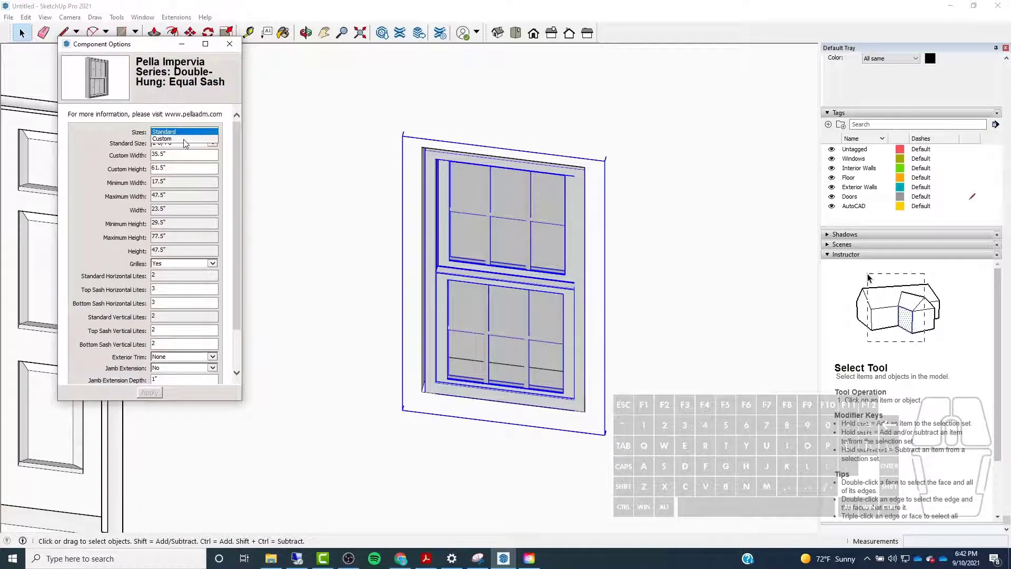
pyautogui.click(183, 139)
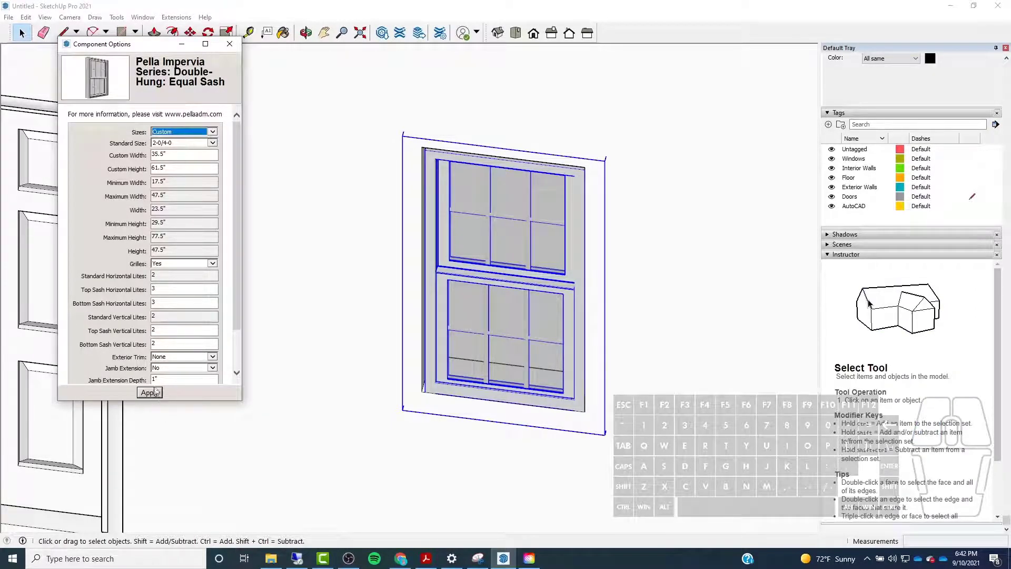
pyautogui.click(149, 392)
# Set the window's custom width to 24.5" and custom height to 48.5", apply them and close the component options
pyautogui.click(175, 155)
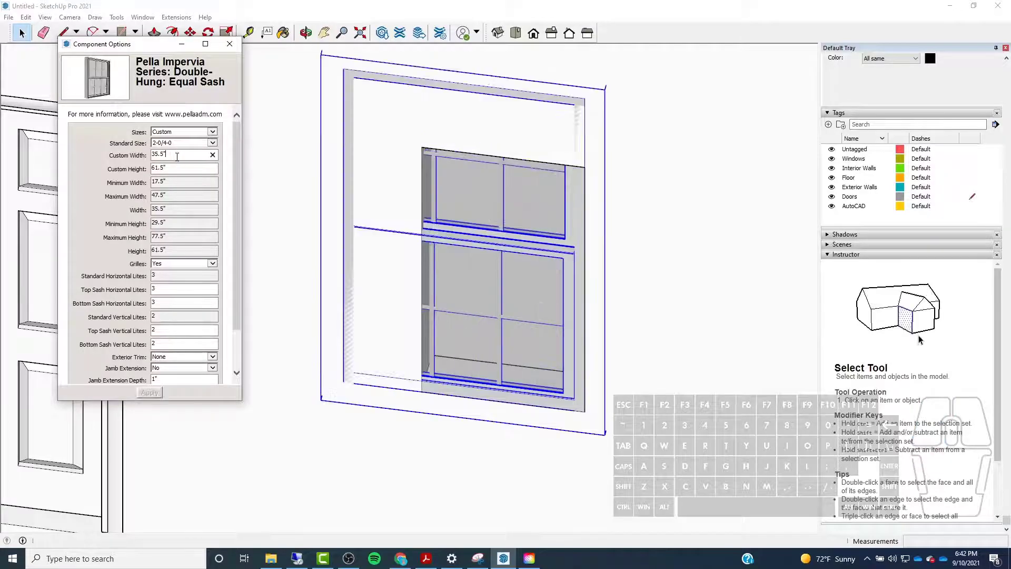
pyautogui.moveTo(181, 154); pyautogui.dragTo(140, 154)
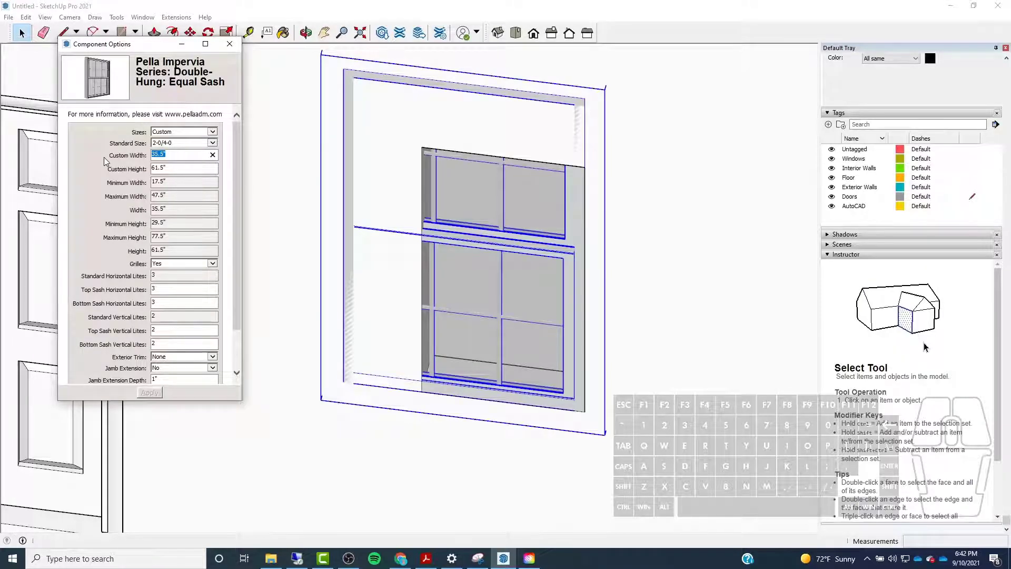
pyautogui.write('24')
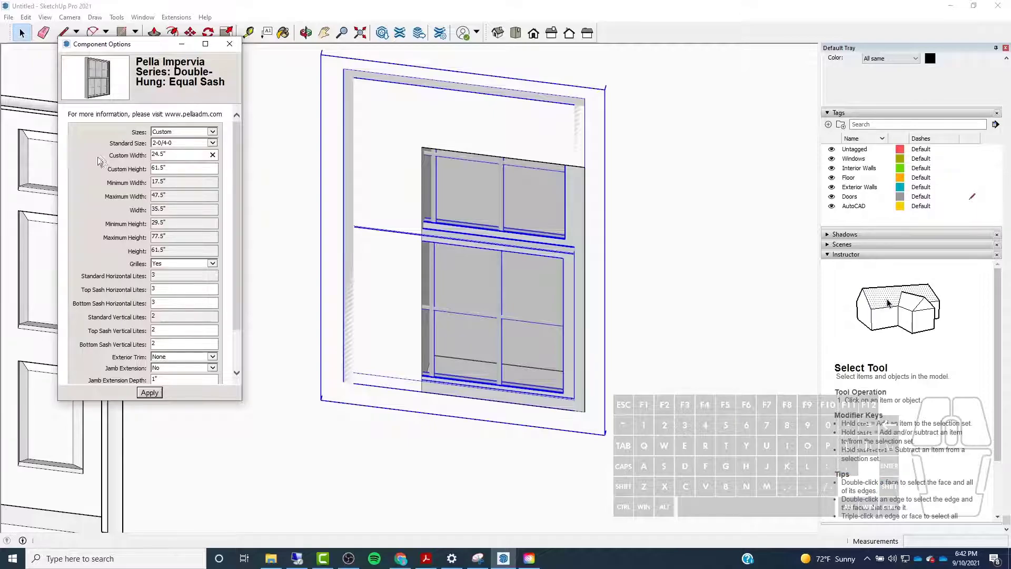
pyautogui.press('Tab')
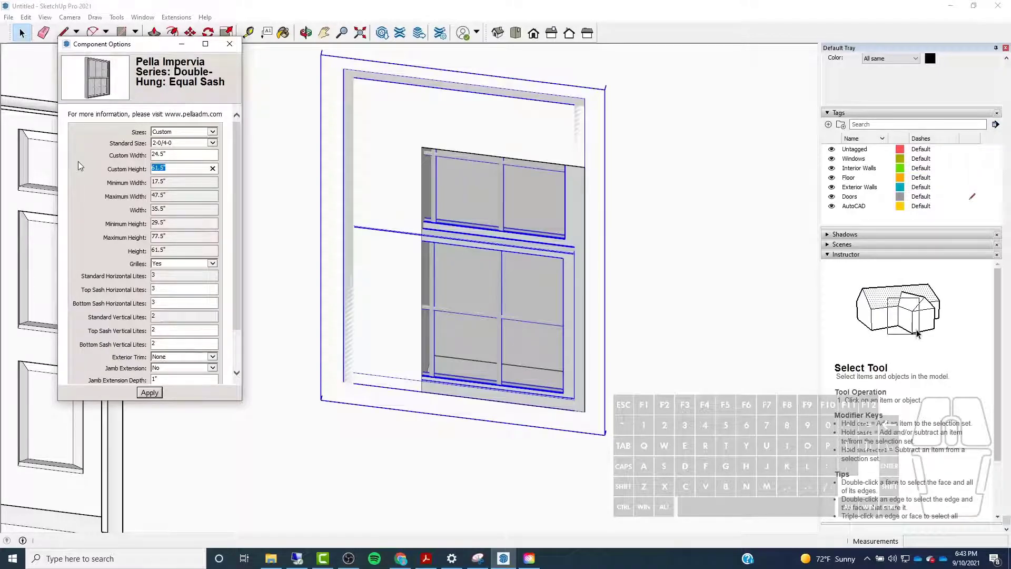
pyautogui.write('4')
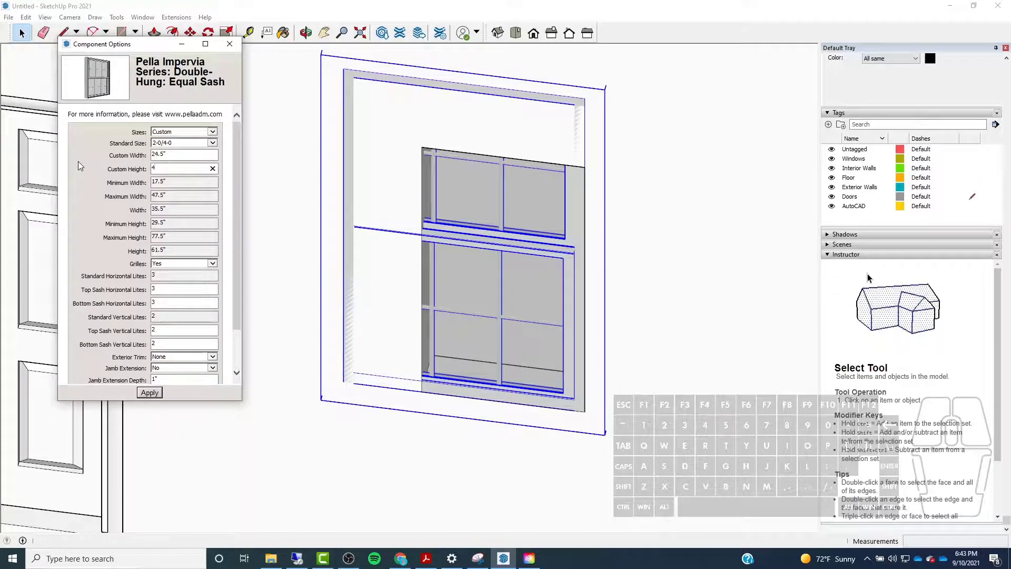
pyautogui.write('8.5')
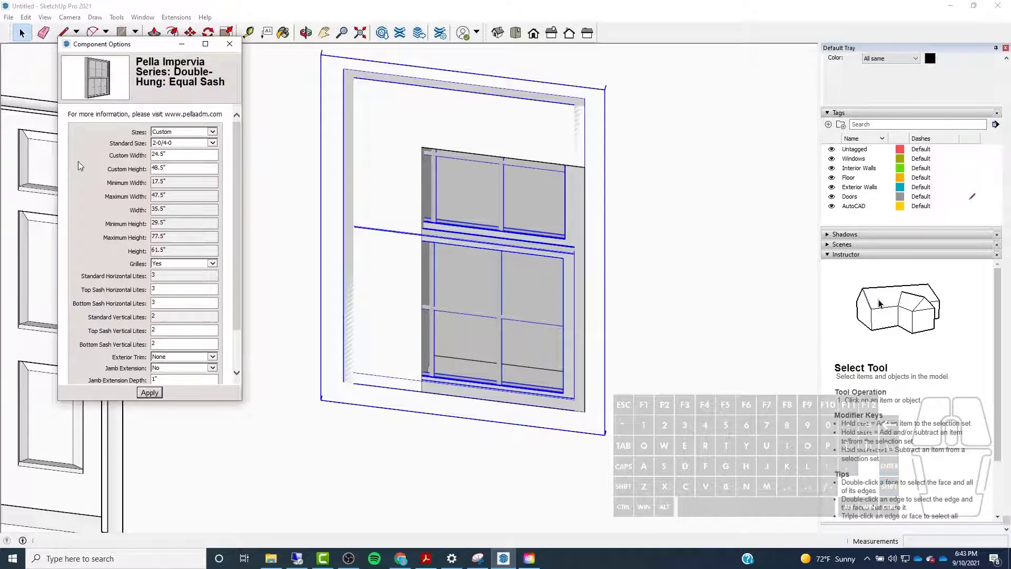
pyautogui.click(150, 393)
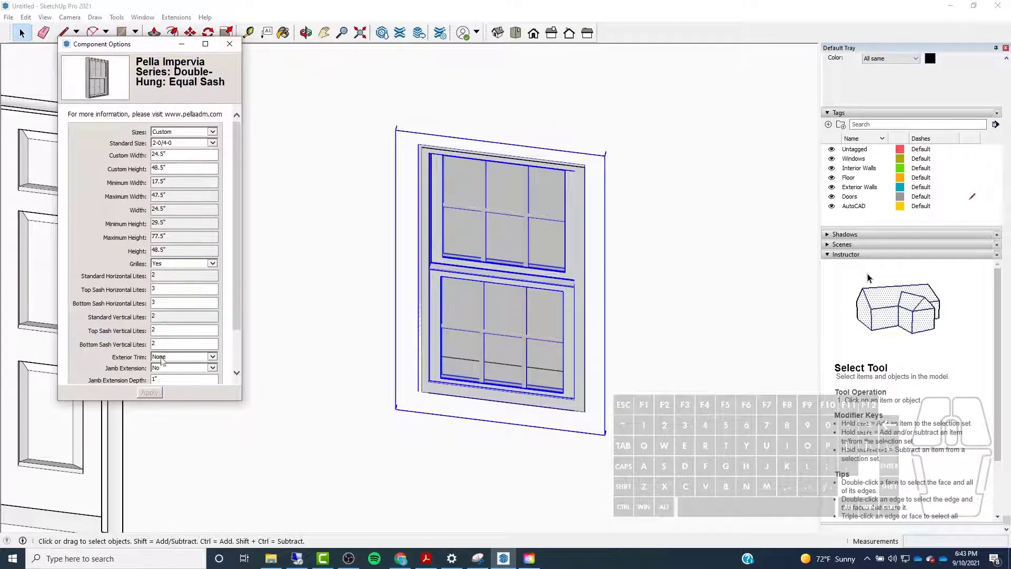
pyautogui.click(230, 44)
# Move the resized window by its upper-left corner onto the upper-left corner of the wall opening and check the bottom fit
pyautogui.scroll(3, 521, 159)
pyautogui.moveTo(522, 160); pyautogui.dragTo(546, 170, button='middle')
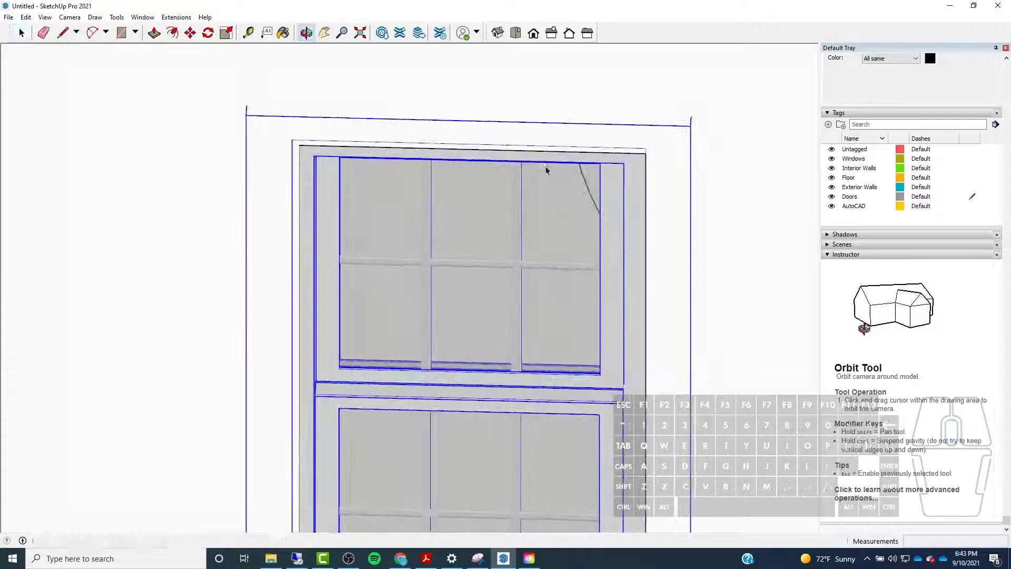
pyautogui.click(190, 33)
pyautogui.scroll(2, 294, 150)
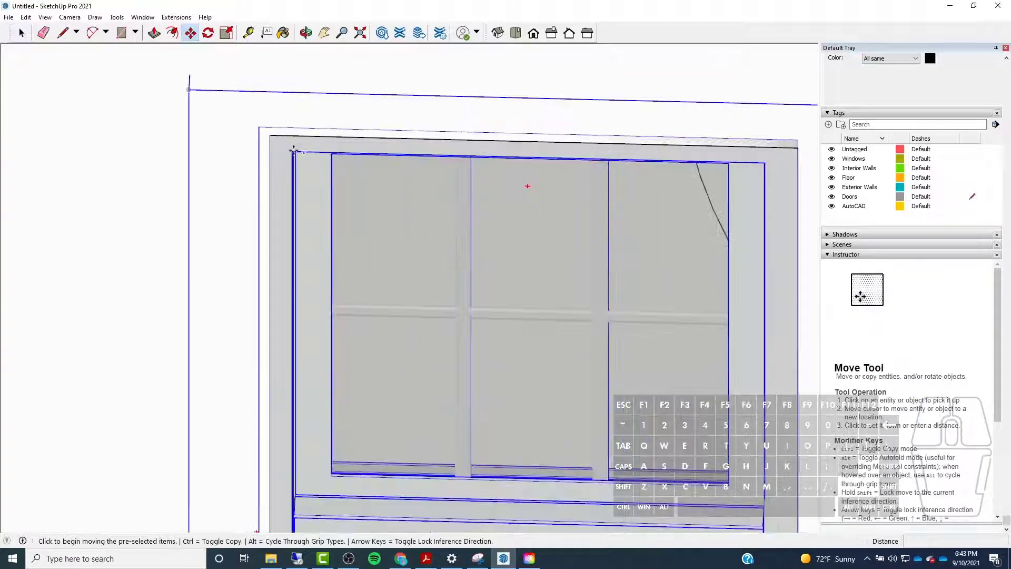
pyautogui.click(260, 128)
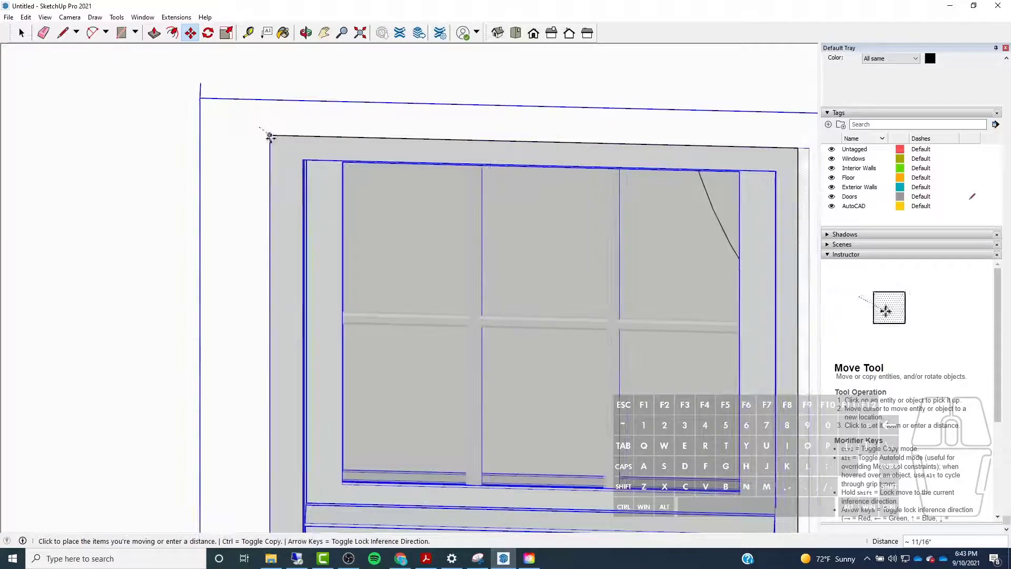
pyautogui.click(269, 136)
pyautogui.scroll(-4, 271, 138)
pyautogui.scroll(-4, 339, 211)
pyautogui.scroll(5, 413, 356)
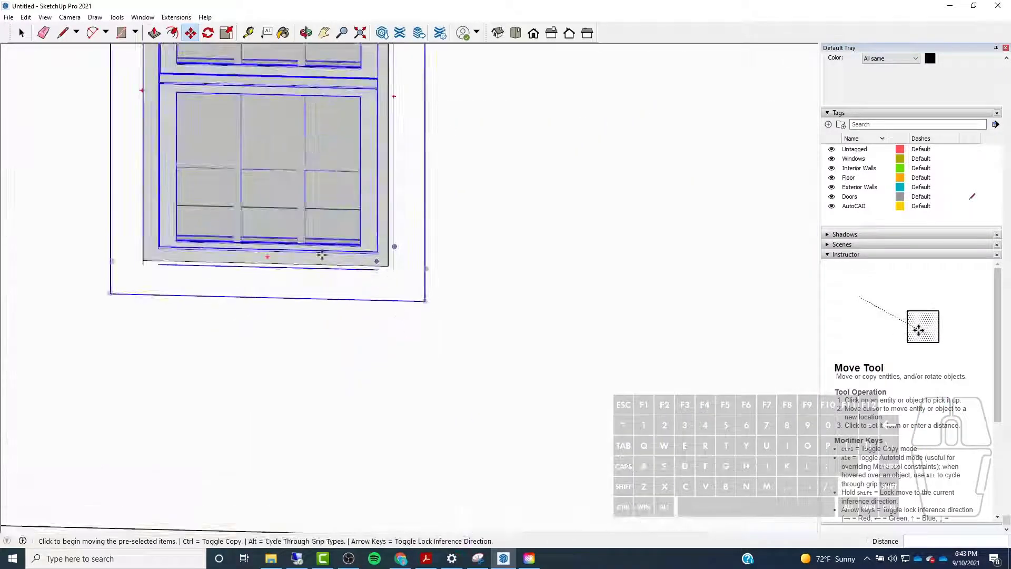
pyautogui.scroll(2, 322, 255)
pyautogui.scroll(-1, 368, 274)
pyautogui.press('Escape')
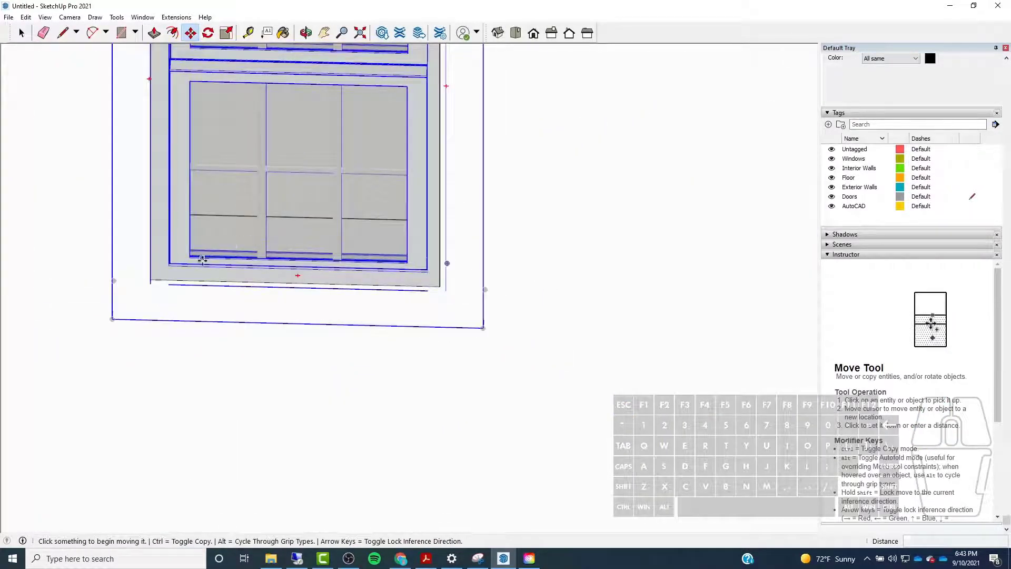
# Reselect the window and set its custom width to 24" and custom height to 48" in the component options, applying both
pyautogui.click(25, 19)
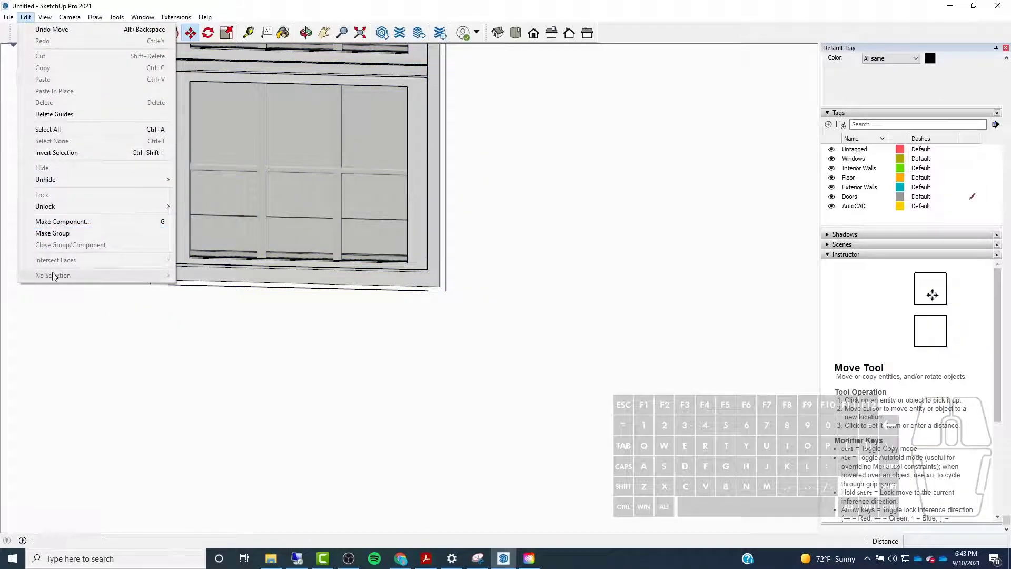
pyautogui.click(241, 127)
pyautogui.click(23, 33)
pyautogui.click(197, 87)
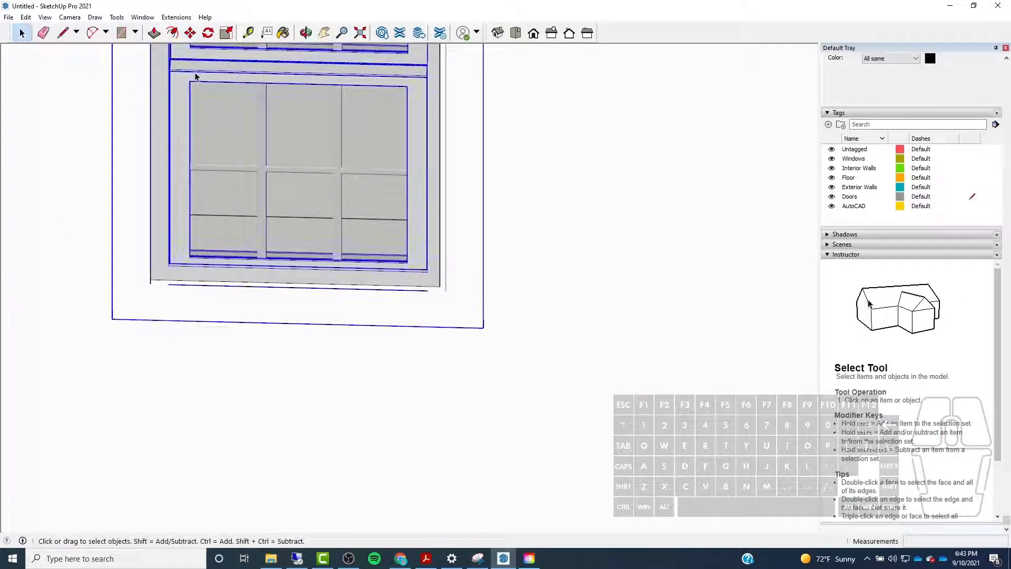
pyautogui.click(26, 18)
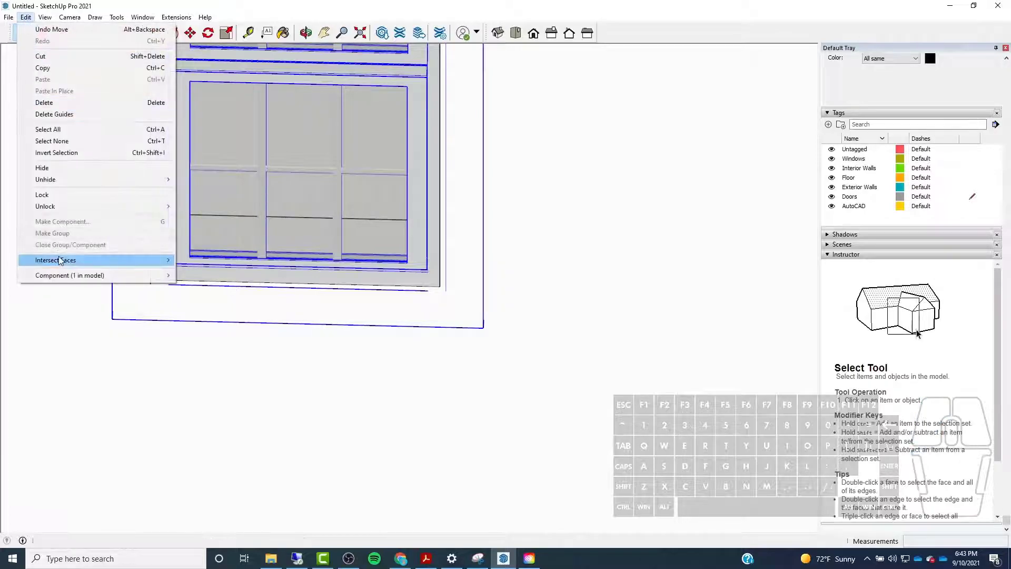
pyautogui.moveTo(105, 274)
pyautogui.moveTo(237, 482)
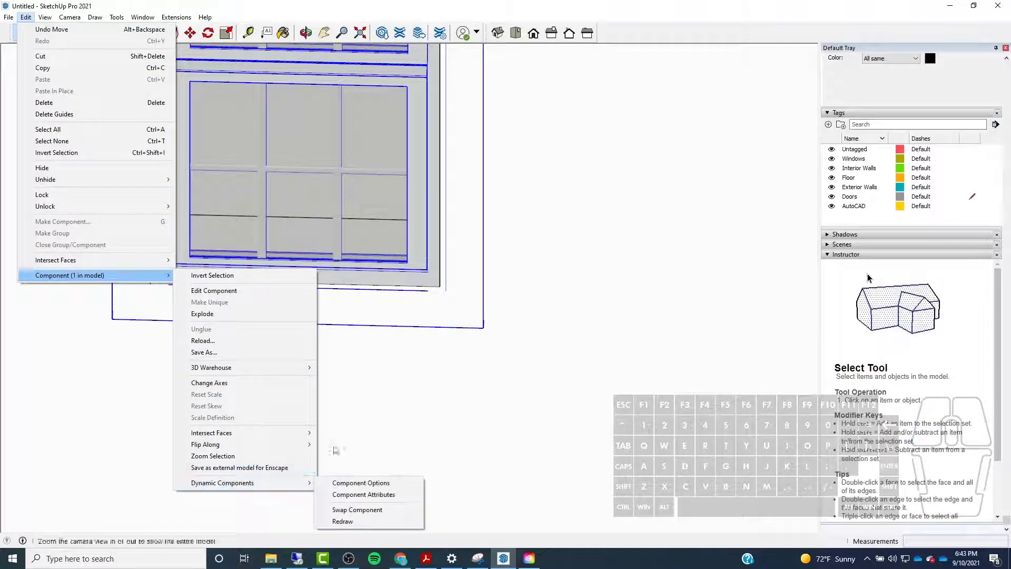
pyautogui.click(358, 481)
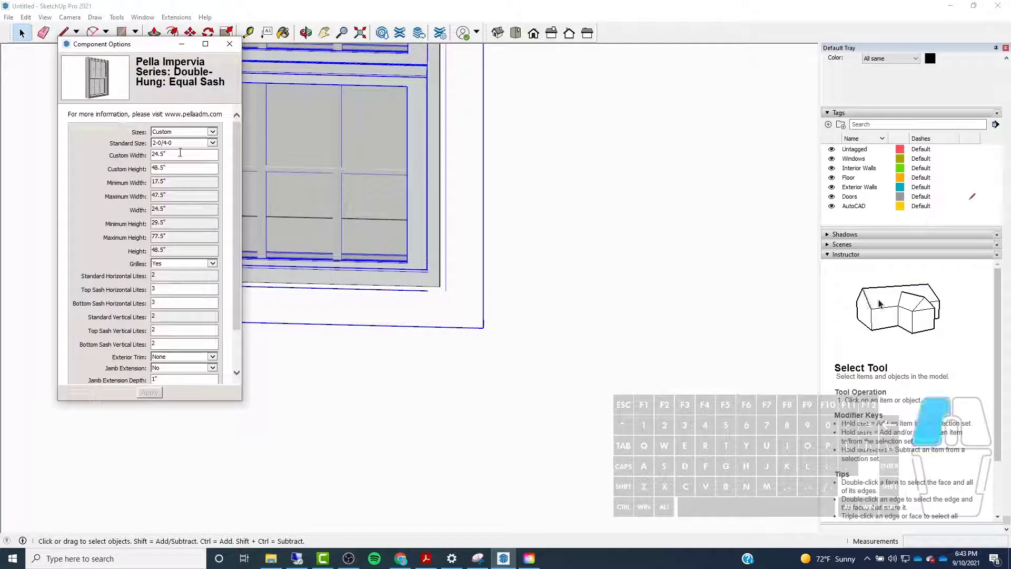
pyautogui.press('BackSpace')
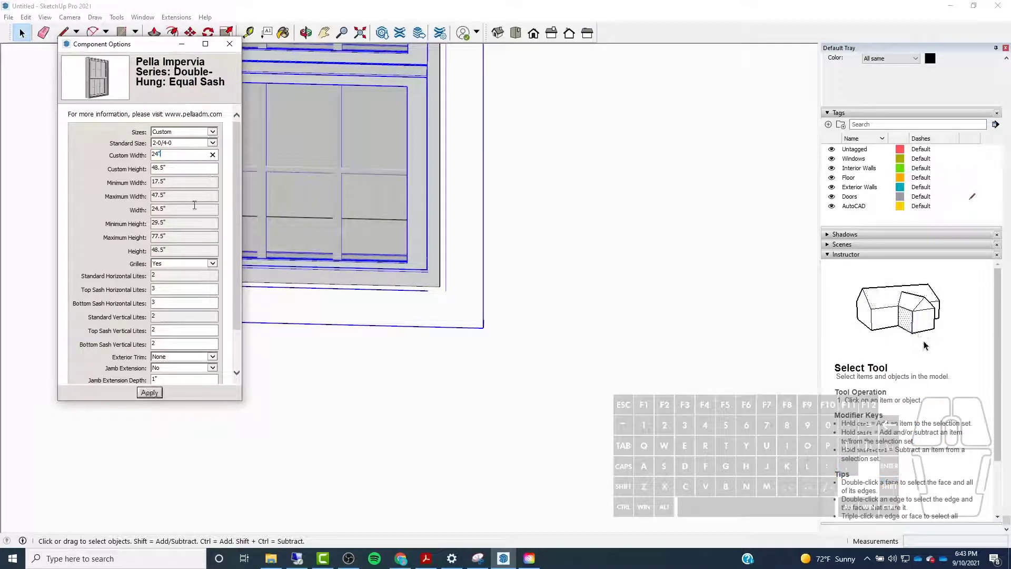
pyautogui.moveTo(176, 168); pyautogui.dragTo(159, 168)
pyautogui.write('"')
pyautogui.click(152, 393)
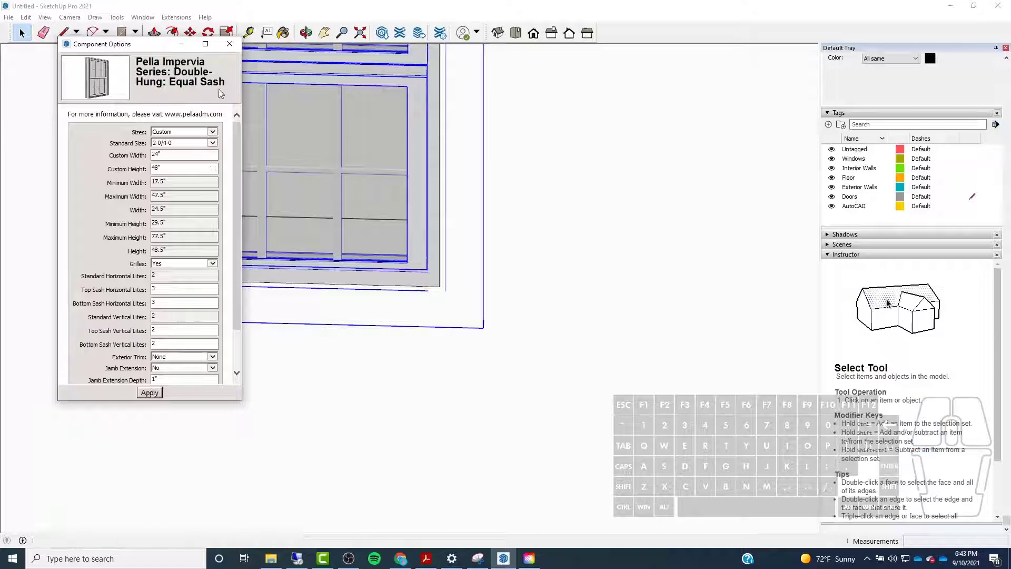
pyautogui.click(229, 44)
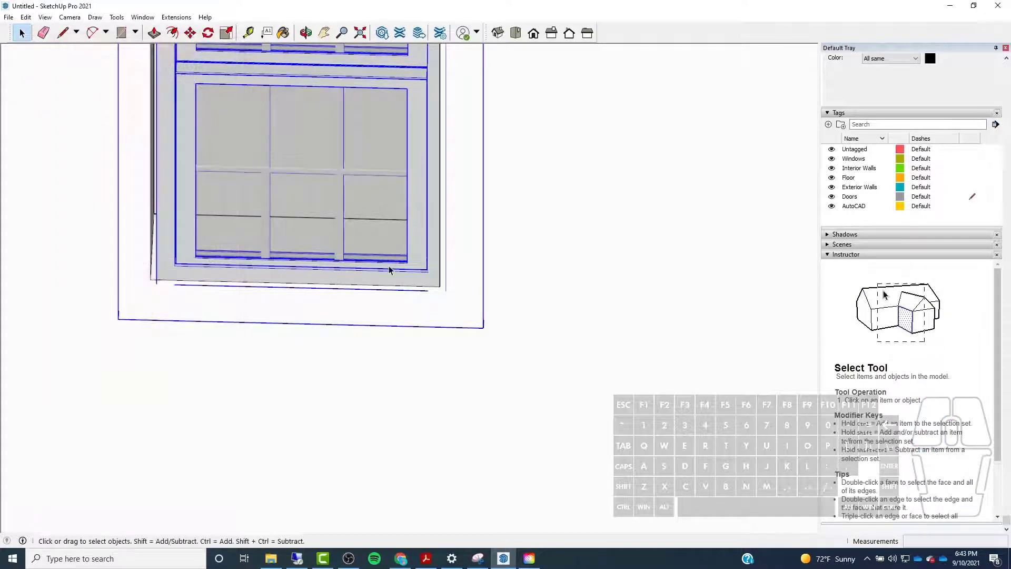
# Move the window by its lower-left corner onto the matching lower corner of the wall opening
pyautogui.press('m')
pyautogui.scroll(3, 164, 266)
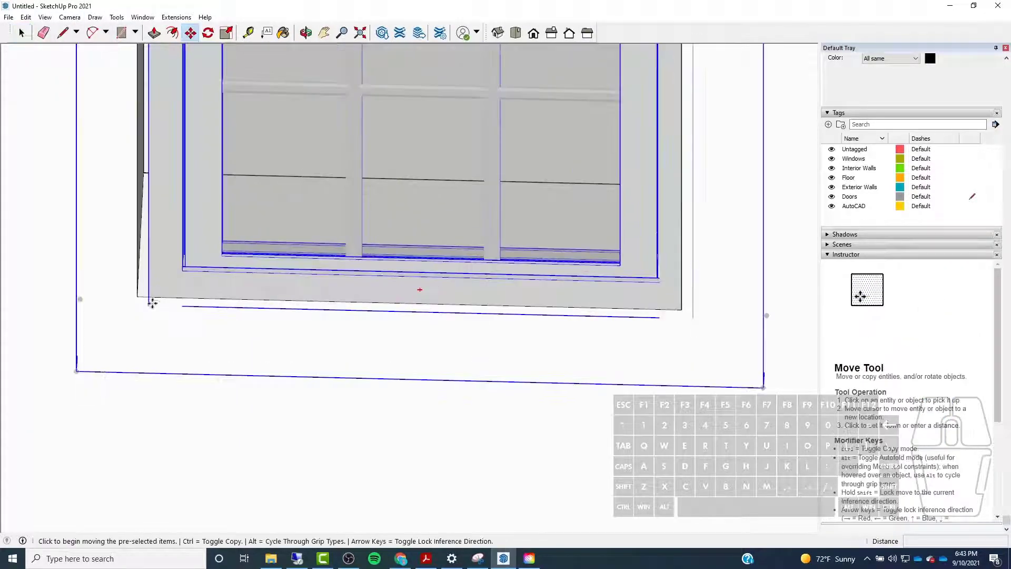
pyautogui.scroll(-5, 144, 301)
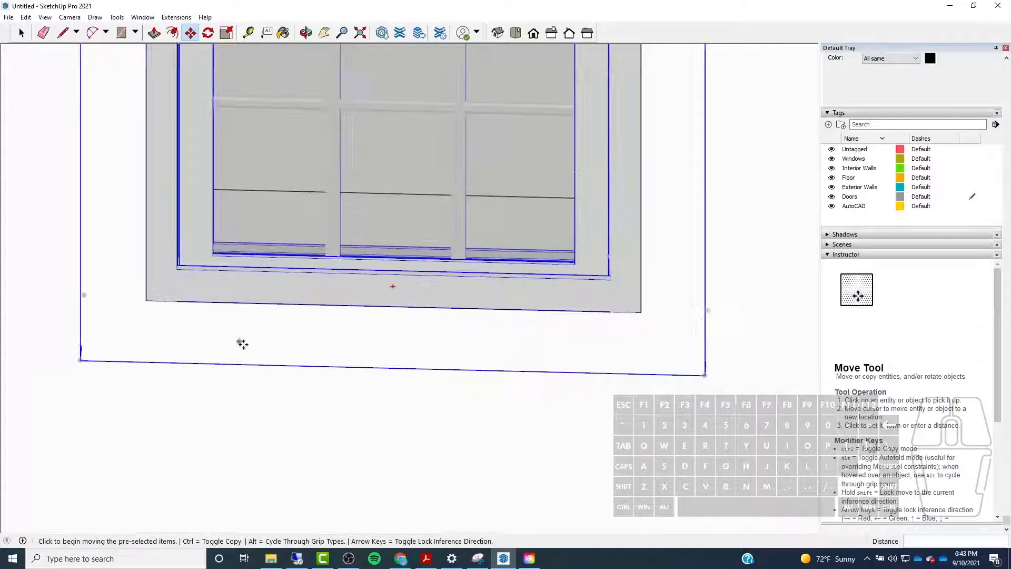
pyautogui.scroll(2, 327, 239)
pyautogui.press('Escape')
pyautogui.moveTo(500, 183)
pyautogui.mouseDown(button='middle')
pyautogui.moveTo(415, 304)
pyautogui.moveTo(425, 158)
pyautogui.mouseUp(button='middle')
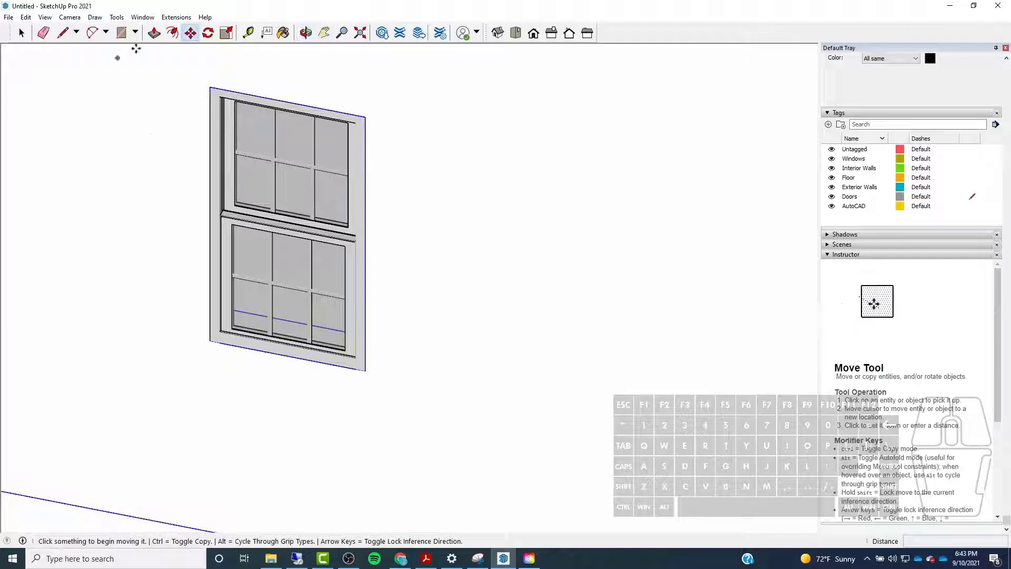
pyautogui.click(208, 340)
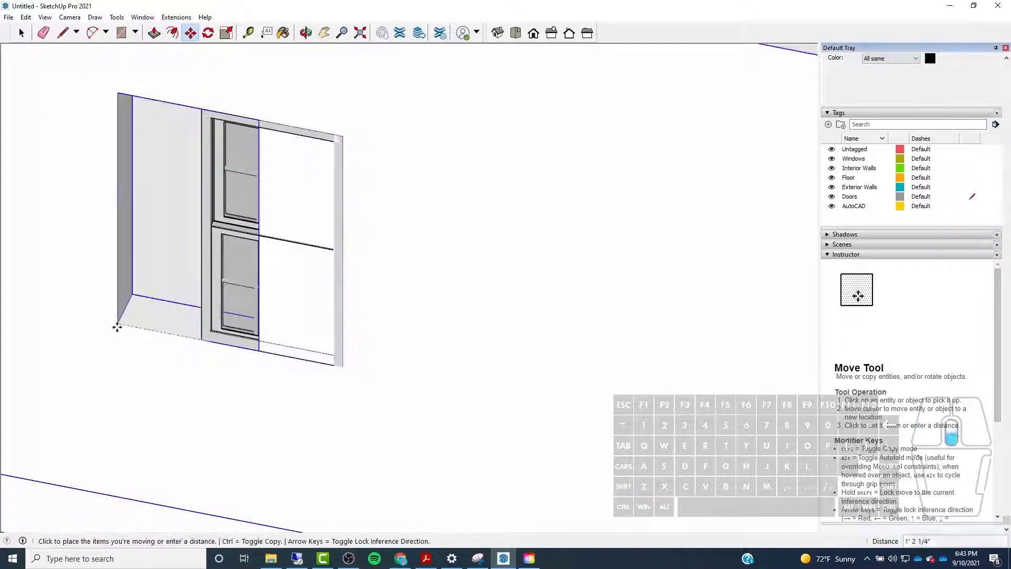
pyautogui.scroll(-1, 116, 322)
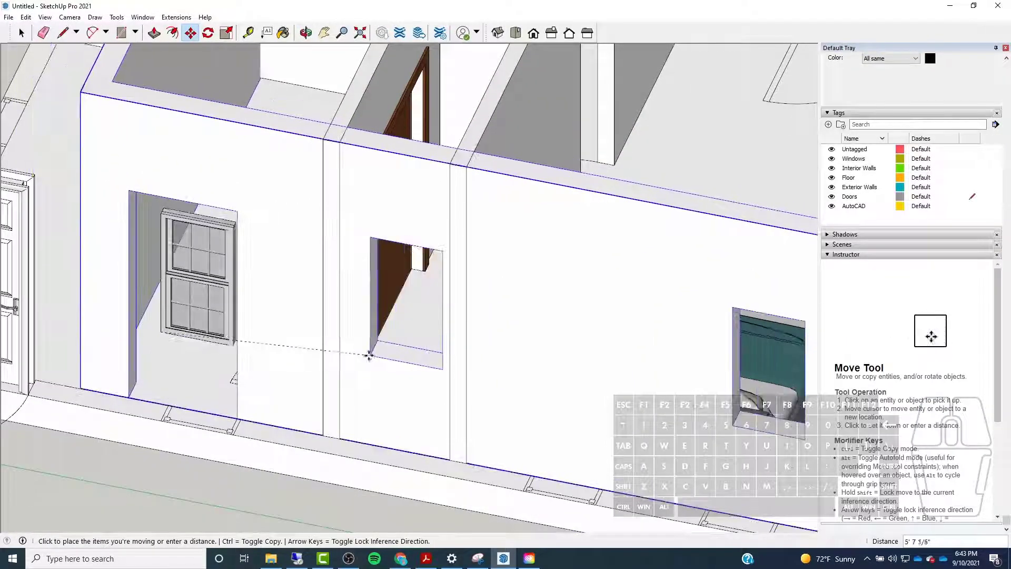
pyautogui.press('Escape')
# Select the placed window and copy it 10' along the wall, lower-left corner onto the matching corner of the middle opening
pyautogui.press('space')
pyautogui.click(190, 276)
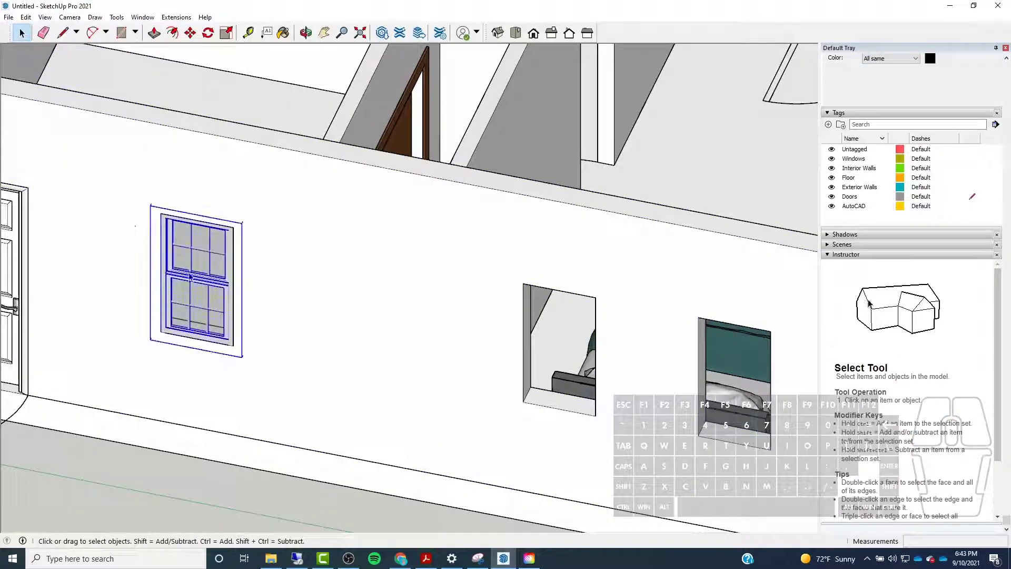
pyautogui.click(191, 33)
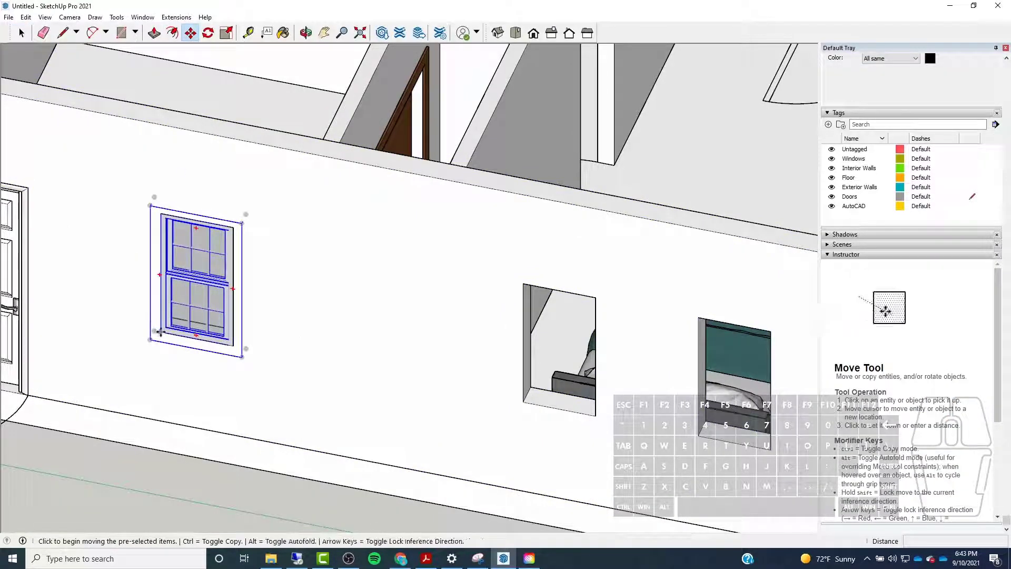
pyautogui.press('ctrl')
pyautogui.click(158, 332)
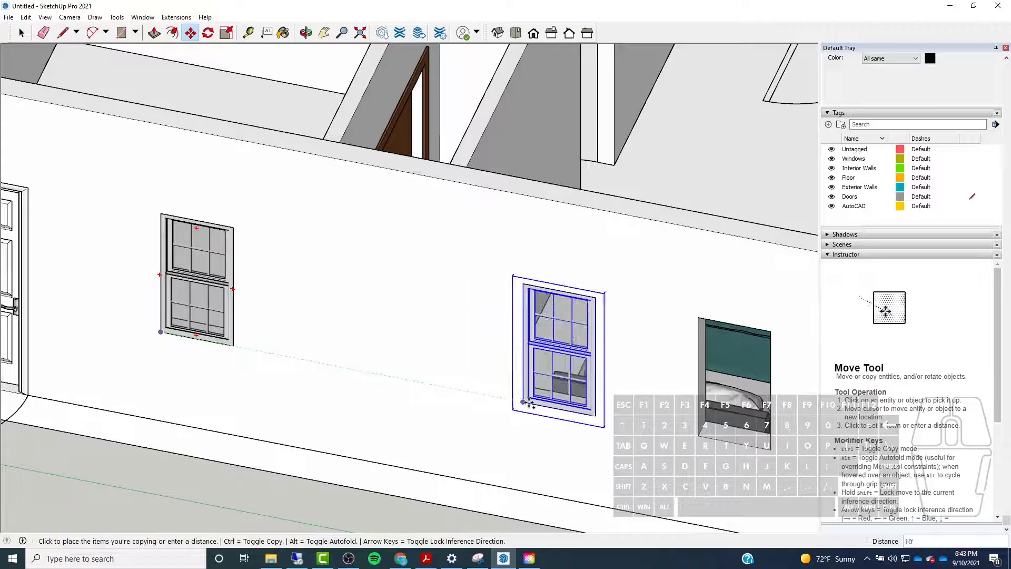
pyautogui.click(521, 405)
# Copy the window another 4' 10" along the same wall, lower-left corner onto the matching corner of the last opening
pyautogui.scroll(-3, 297, 279)
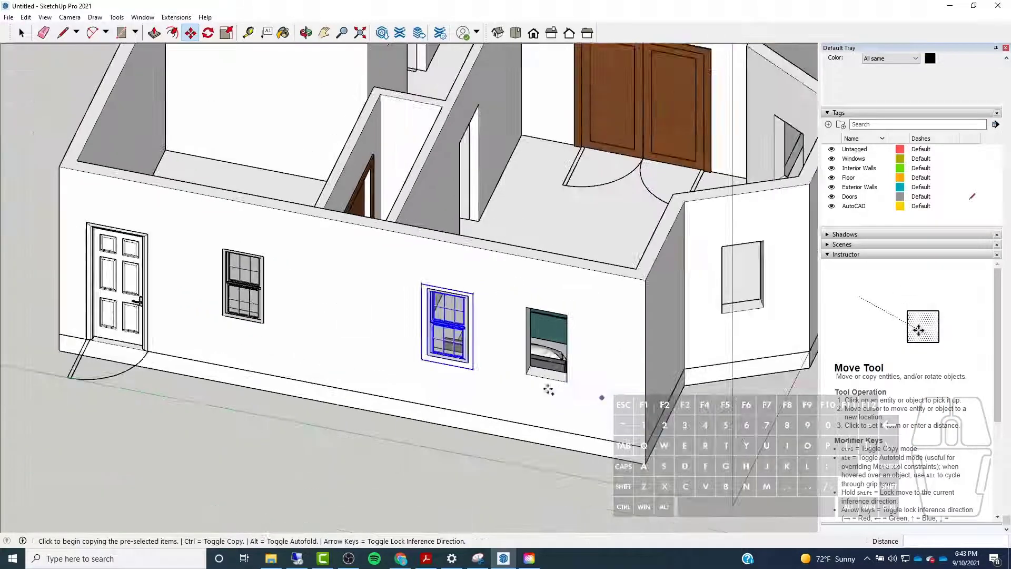
pyautogui.scroll(5, 553, 379)
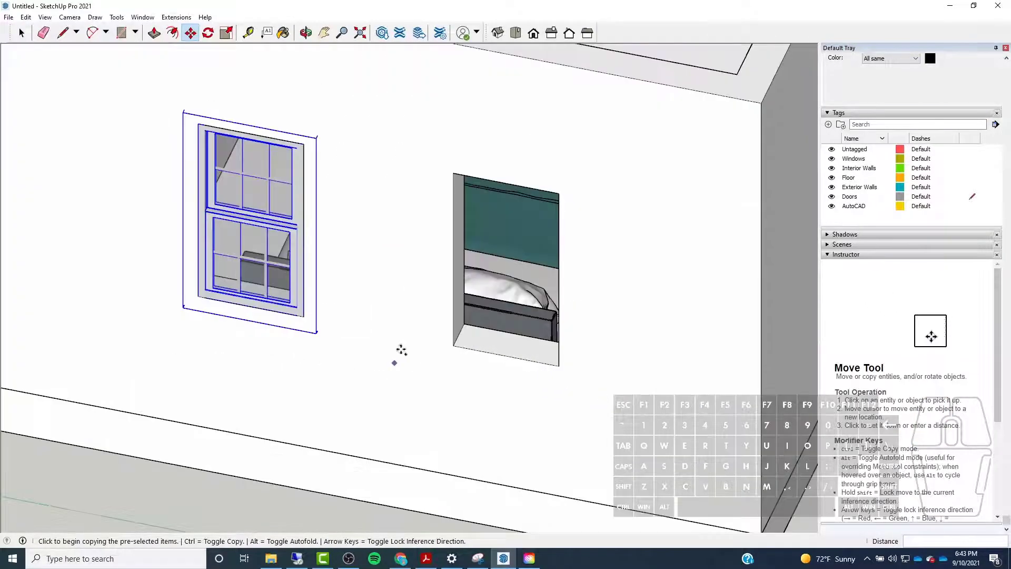
pyautogui.click(198, 298)
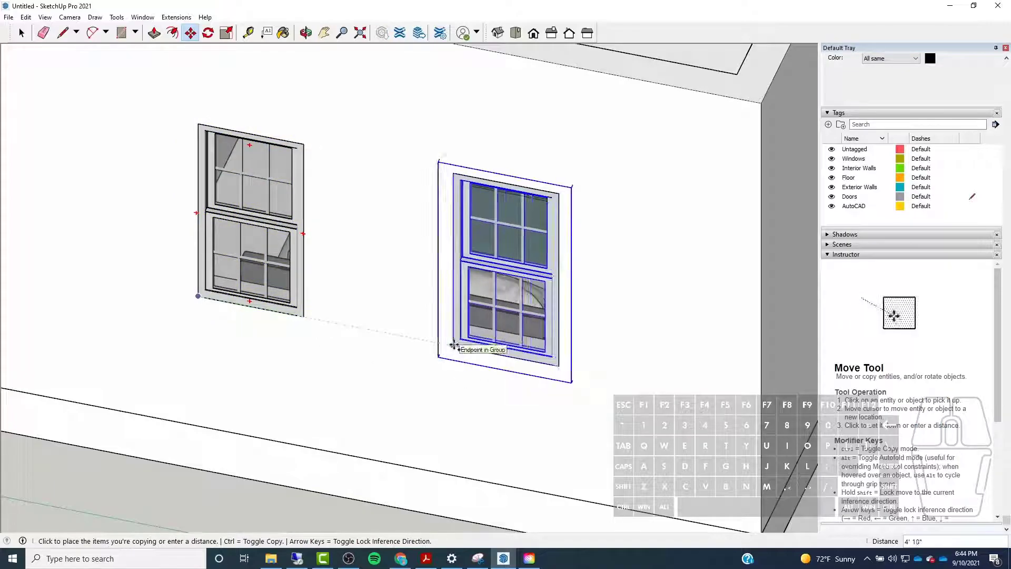
pyautogui.click(454, 345)
pyautogui.scroll(-3, 440, 412)
pyautogui.moveTo(555, 346); pyautogui.dragTo(359, 343, button='middle')
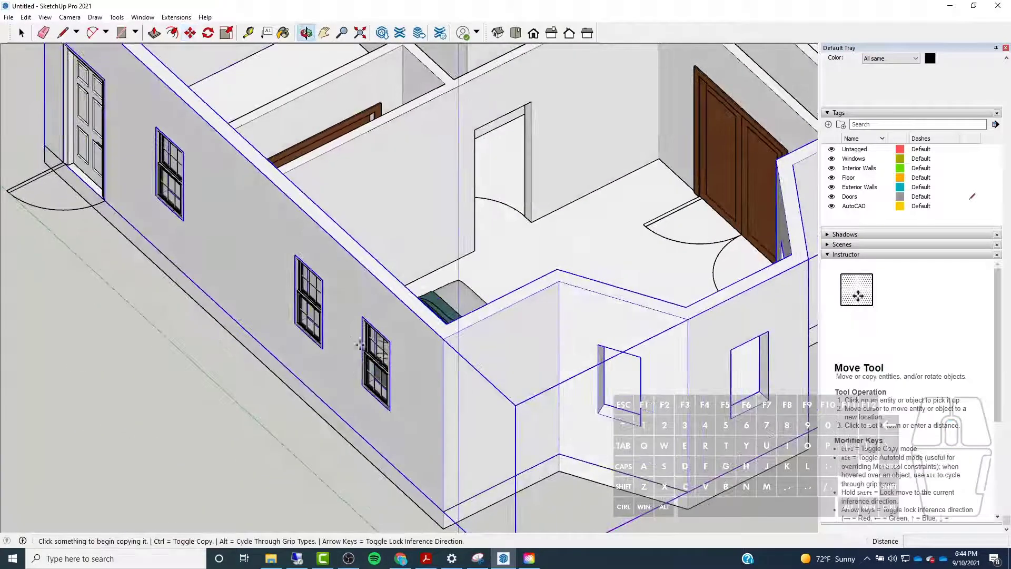
pyautogui.scroll(-2, 359, 344)
pyautogui.scroll(7, 363, 350)
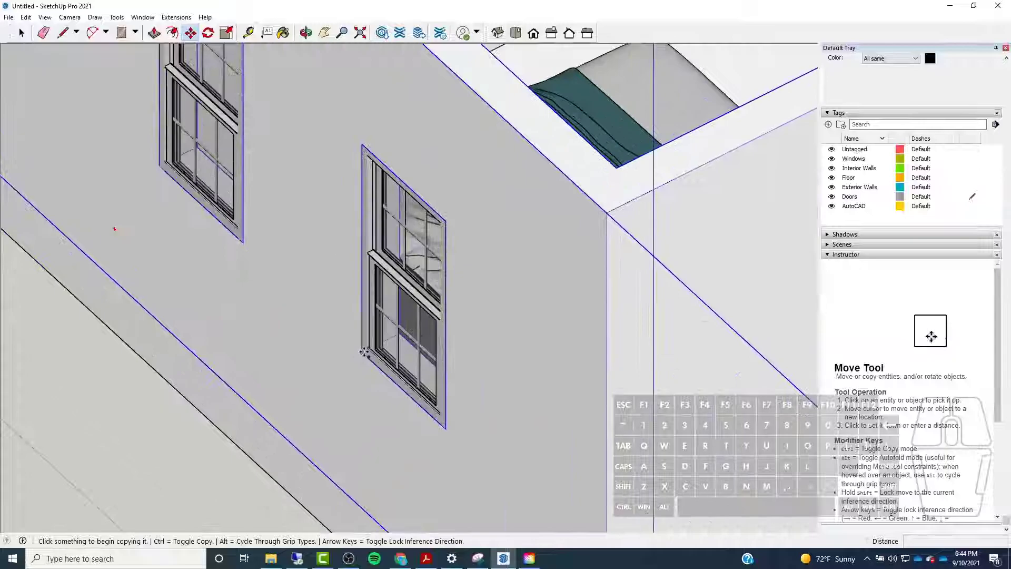
pyautogui.click(363, 352)
pyautogui.scroll(-4, 142, 268)
pyautogui.scroll(5, 456, 283)
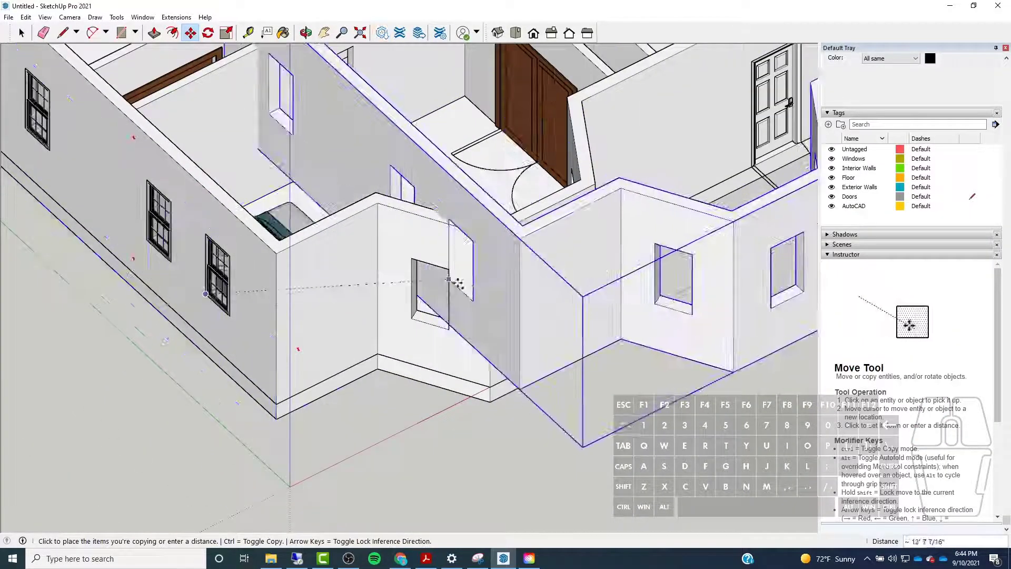
pyautogui.press('Escape')
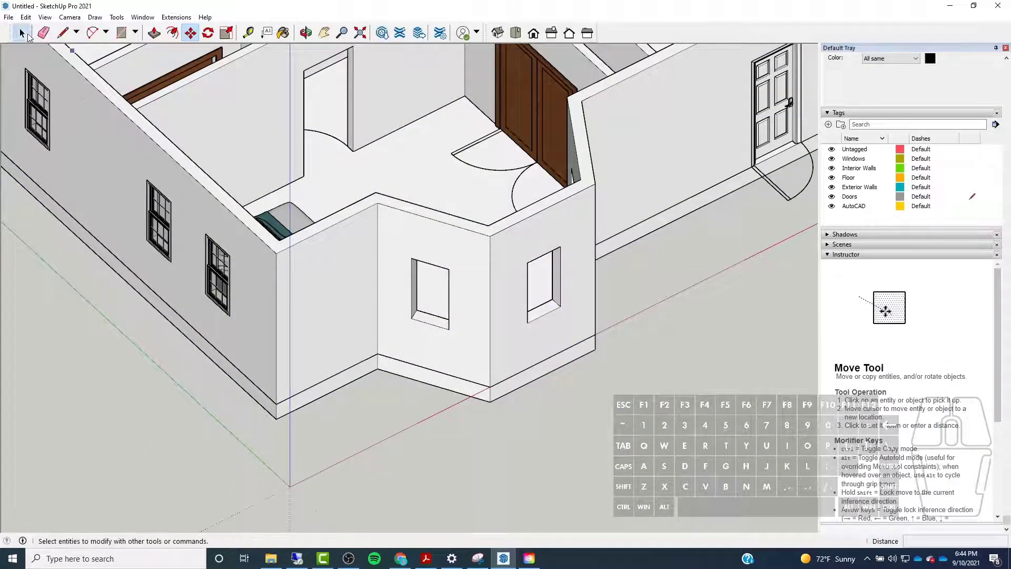
# Select the window nearest the house corner and copy it by its lower-left corner onto the first bay opening's matching corner
pyautogui.click(22, 33)
pyautogui.click(215, 274)
pyautogui.click(191, 33)
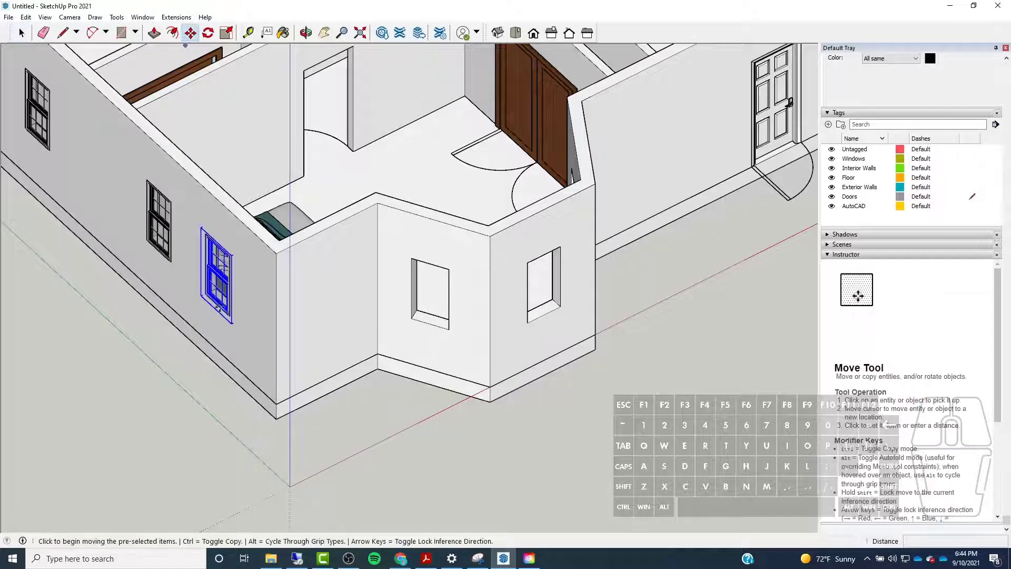
pyautogui.scroll(6, 165, 255)
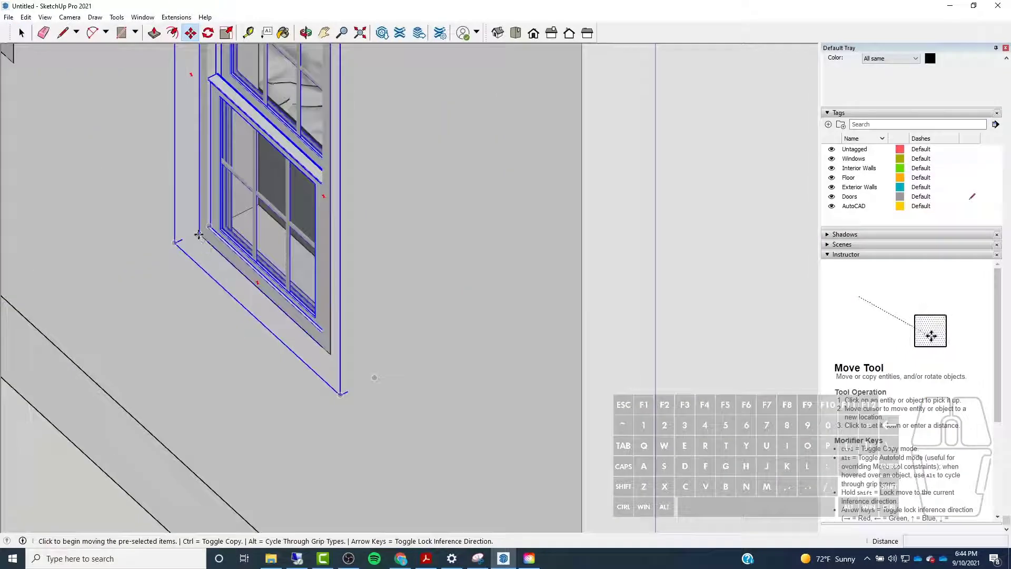
pyautogui.click(199, 235)
pyautogui.scroll(-5, 198, 234)
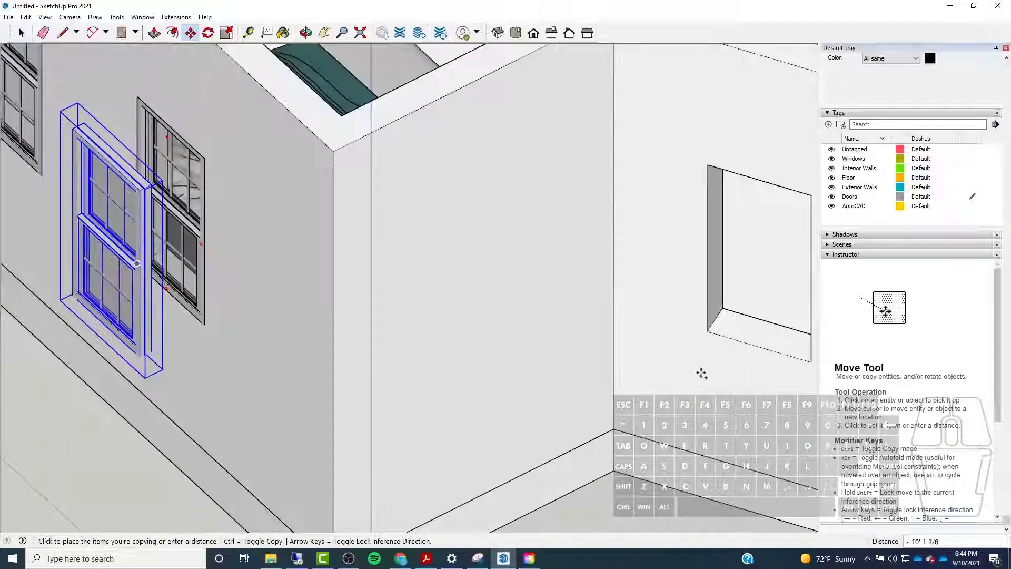
pyautogui.click(706, 330)
pyautogui.scroll(-2, 474, 295)
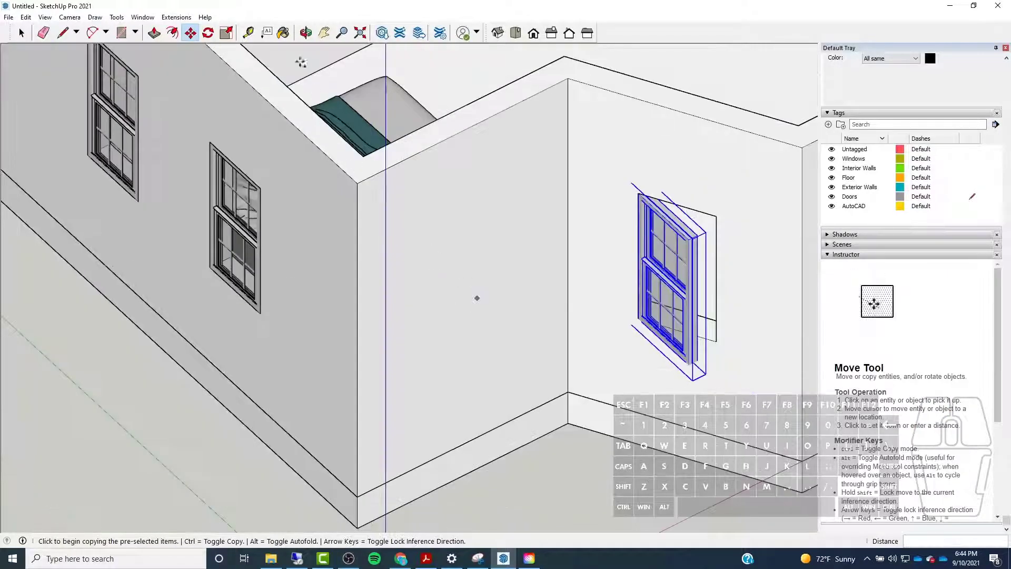
# Rotate the copied window about its lower-left corner until it sits flush with the angled bay wall
pyautogui.click(208, 32)
pyautogui.scroll(3, 694, 377)
pyautogui.moveTo(693, 377); pyautogui.dragTo(756, 357, button='middle')
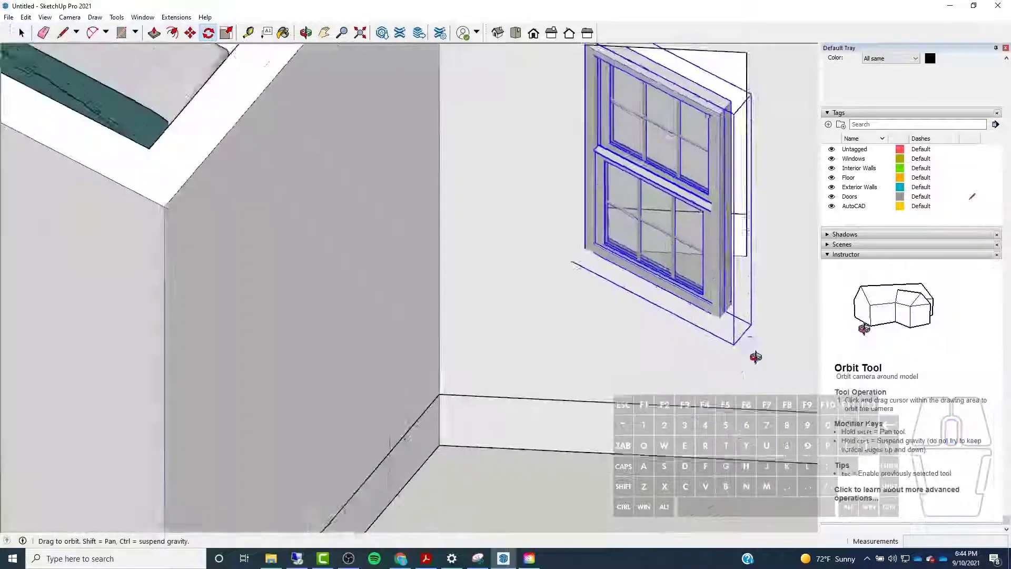
pyautogui.scroll(2, 595, 252)
pyautogui.scroll(2, 577, 254)
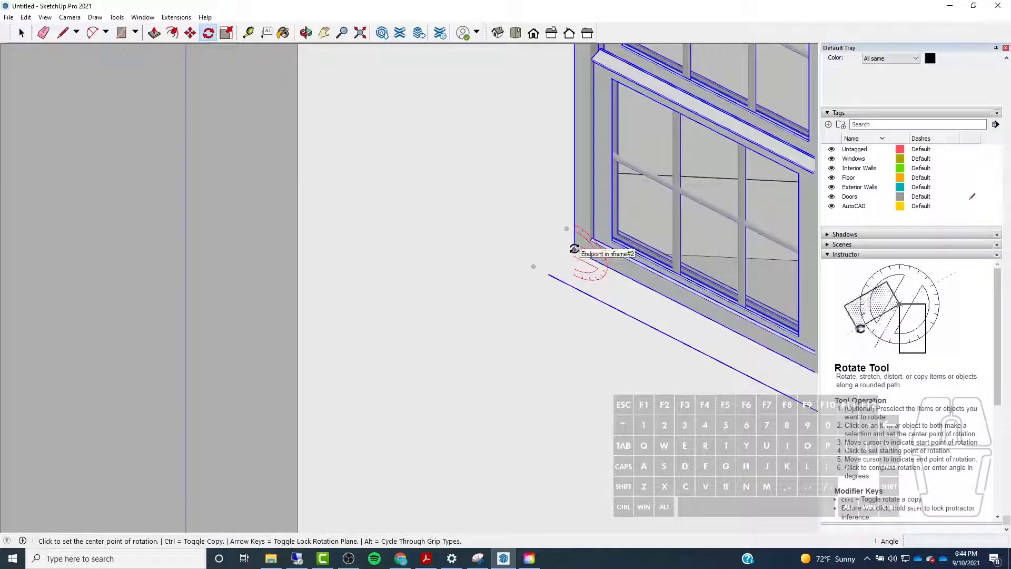
pyautogui.click(574, 249)
pyautogui.click(620, 277)
pyautogui.scroll(-3, 494, 248)
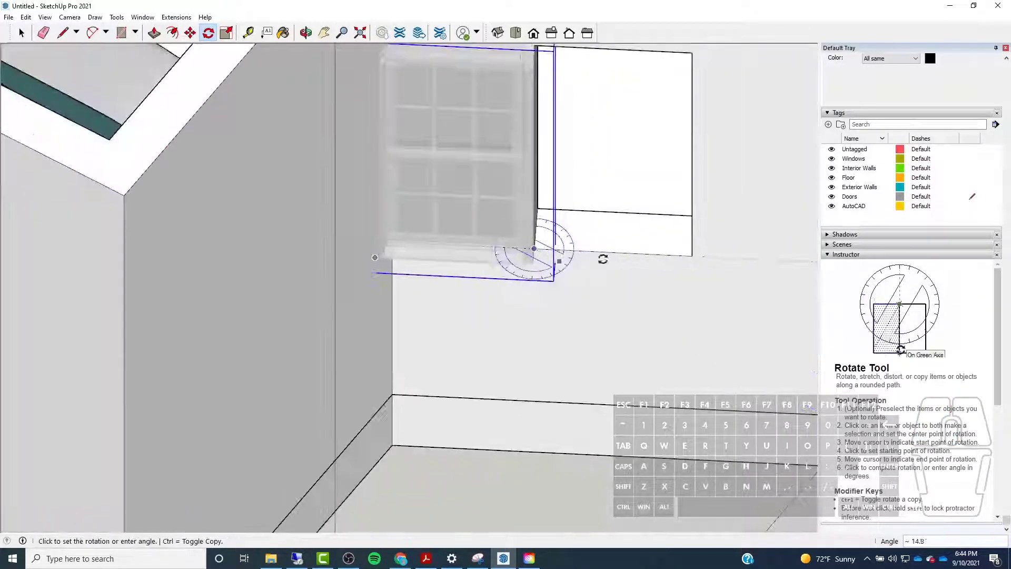
pyautogui.press('Escape')
pyautogui.scroll(-3, 442, 306)
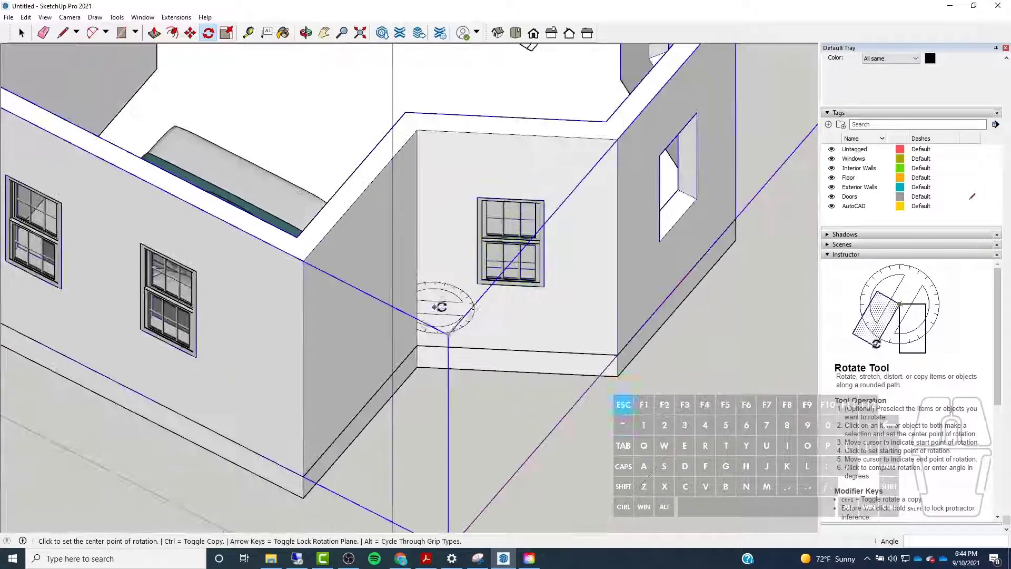
pyautogui.scroll(-5, 441, 306)
pyautogui.scroll(3, 665, 339)
pyautogui.click(21, 33)
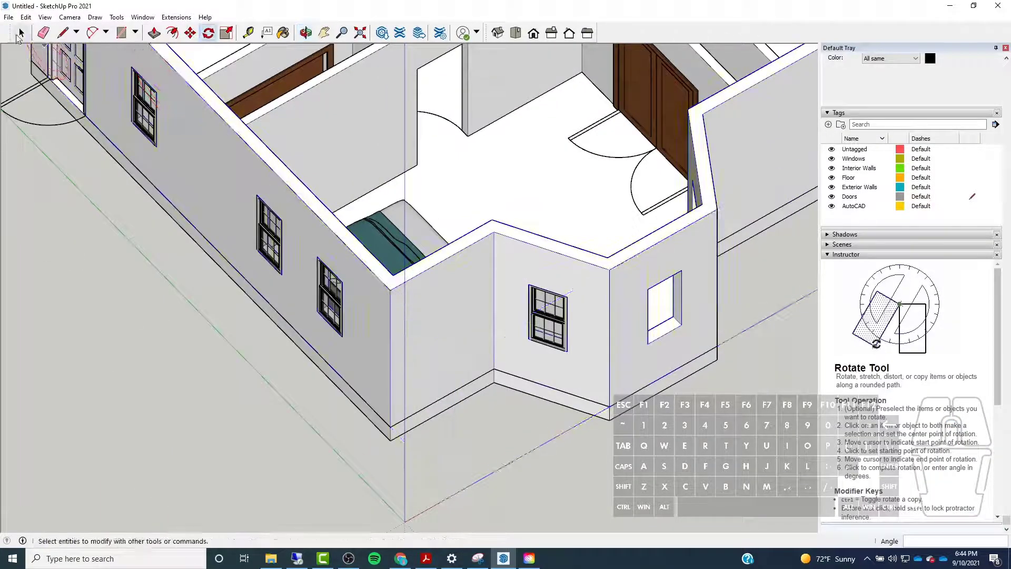
# Examine the side-wall windows, the bay openings and the front wall of the house
pyautogui.scroll(-2, 653, 354)
pyautogui.moveTo(652, 355); pyautogui.dragTo(477, 372, button='middle')
pyautogui.scroll(-2, 477, 371)
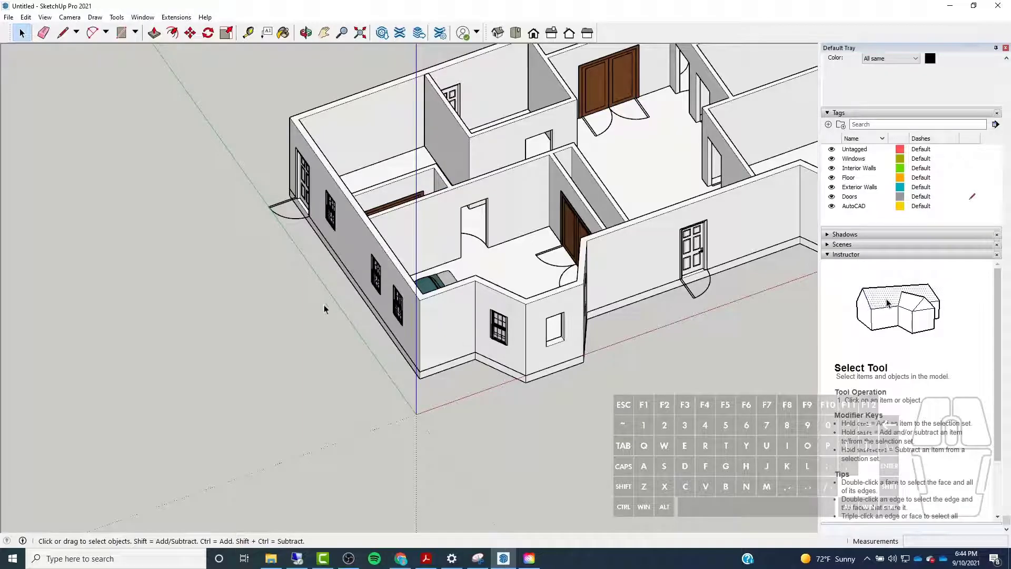
pyautogui.moveTo(361, 281); pyautogui.dragTo(313, 347, button='middle')
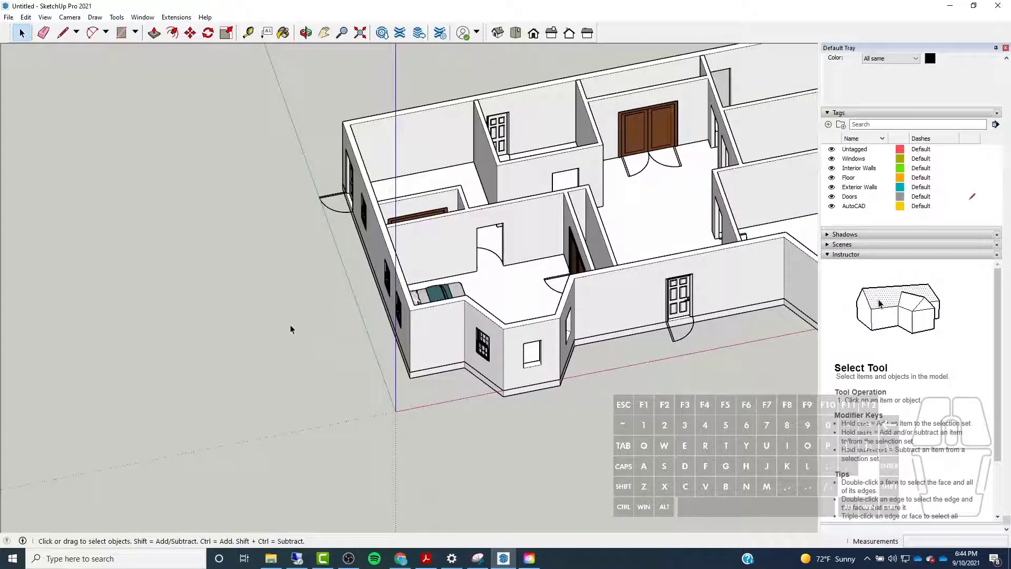
pyautogui.scroll(-3, 290, 324)
pyautogui.scroll(6, 522, 264)
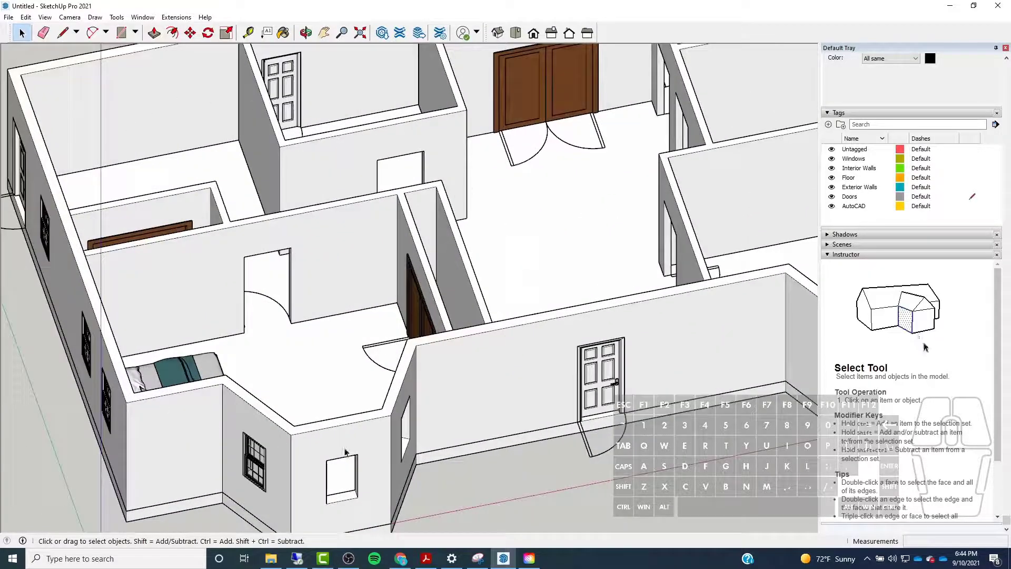
pyautogui.scroll(-3, 551, 232)
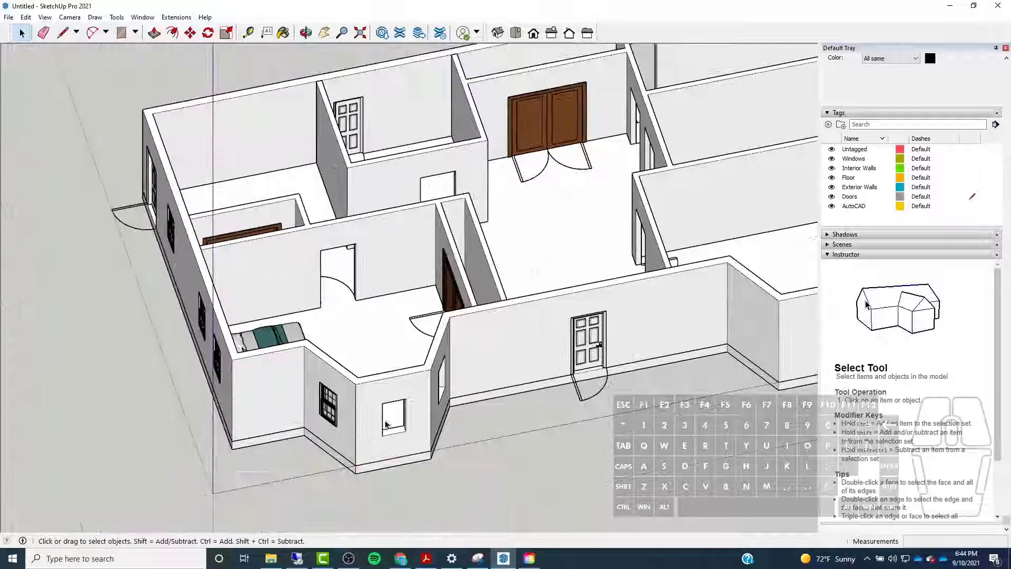
pyautogui.scroll(-2, 285, 340)
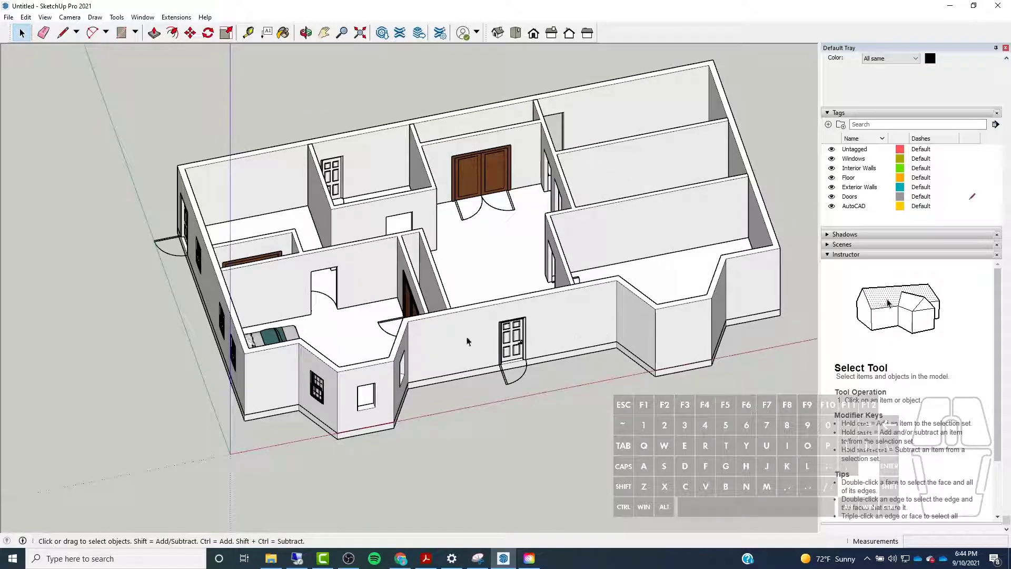
pyautogui.moveTo(743, 309); pyautogui.dragTo(749, 278, button='middle')
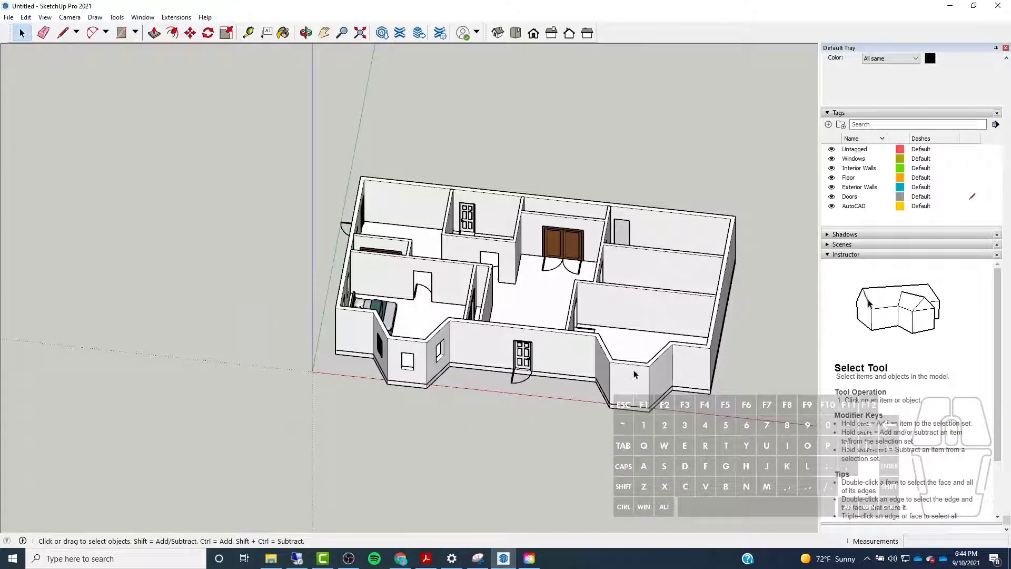
pyautogui.scroll(2, 635, 374)
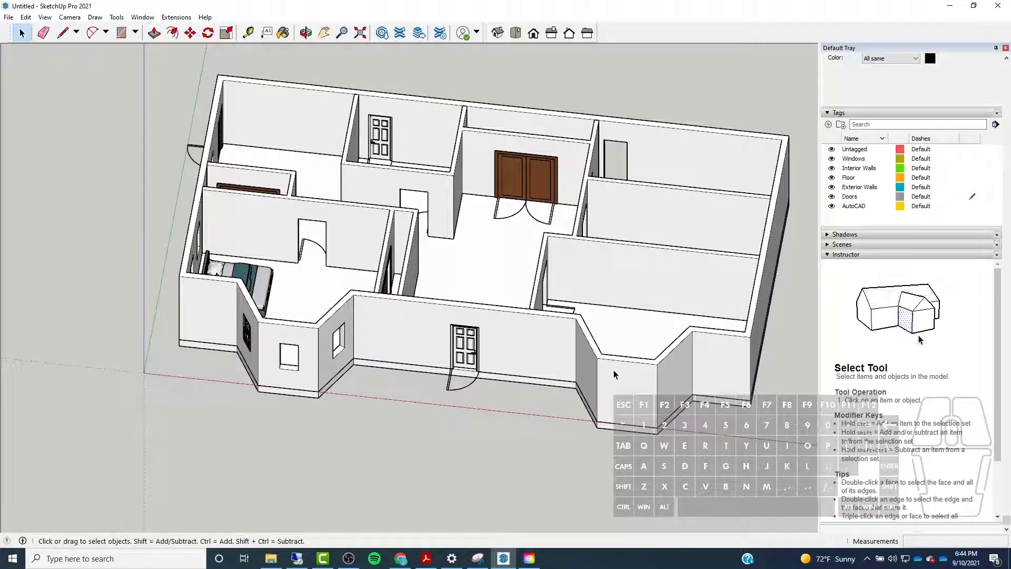
# Check the floor-plan window markers beneath the exterior walls in X-ray display and return to the normal display
pyautogui.press('x')
pyautogui.scroll(3, 544, 363)
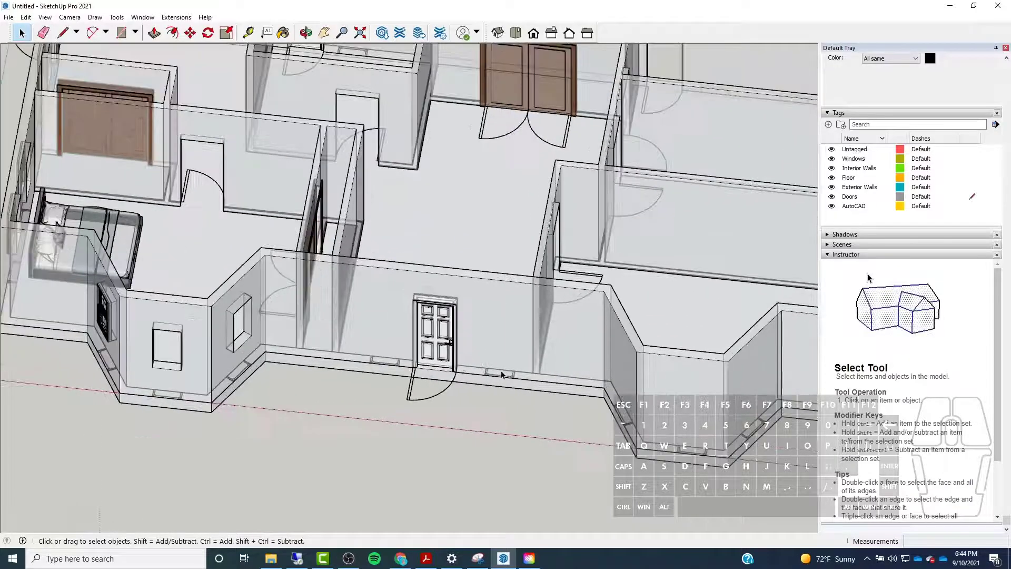
pyautogui.scroll(-3, 330, 347)
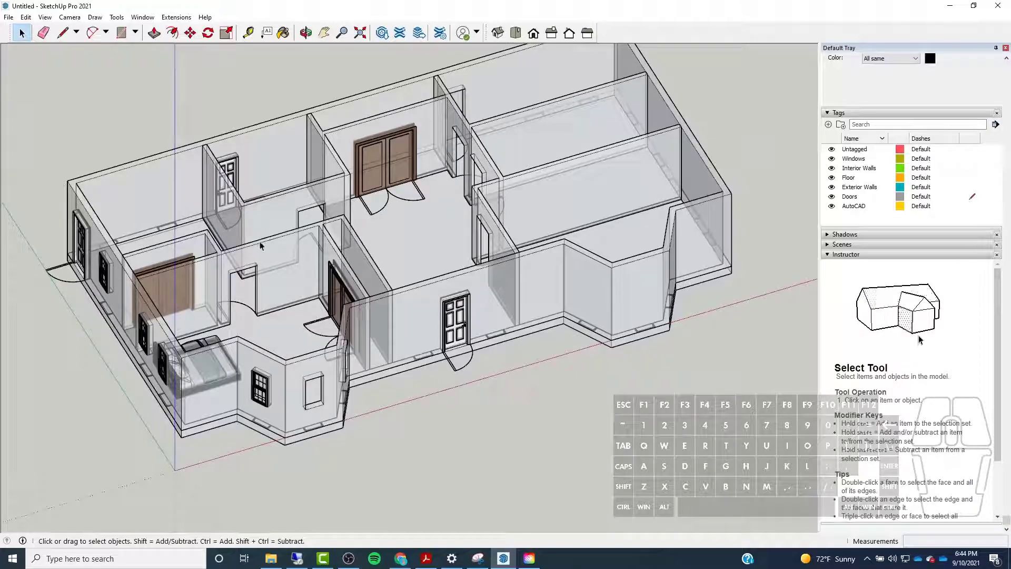
pyautogui.press('x')
# Review the rooms, doors, bed and remaining window openings of the house from above and from the front
pyautogui.scroll(3, 453, 247)
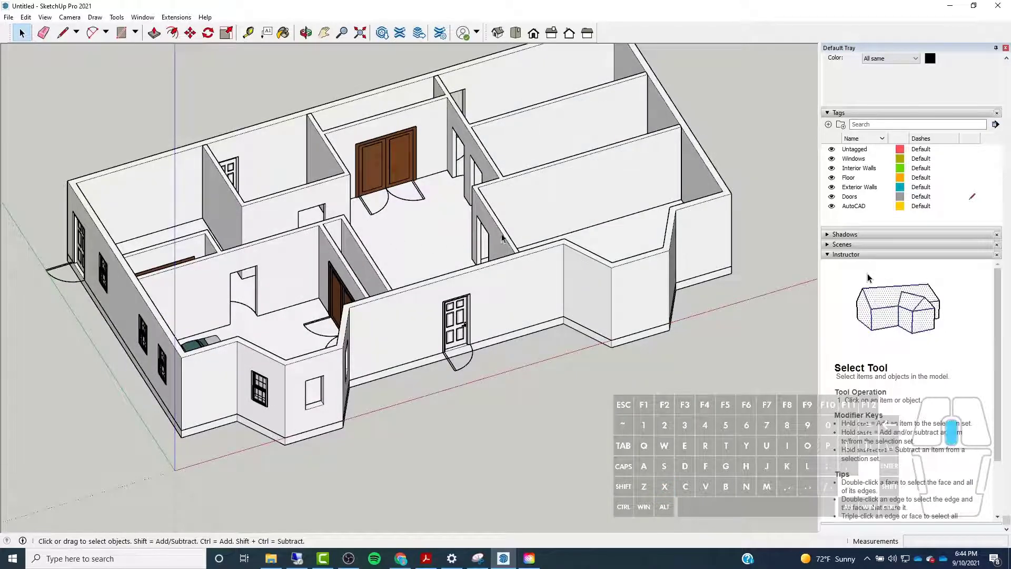
pyautogui.moveTo(473, 252); pyautogui.dragTo(409, 280, button='middle')
pyautogui.scroll(2, 409, 274)
pyautogui.moveTo(269, 137); pyautogui.dragTo(526, 285, button='middle')
pyautogui.scroll(3, 546, 296)
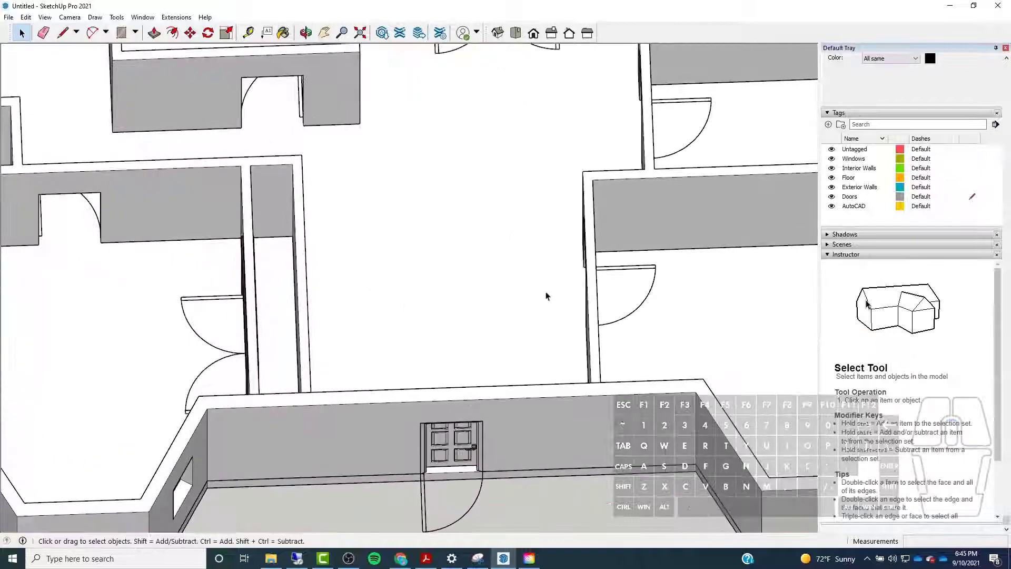
pyautogui.scroll(-5, 548, 345)
pyautogui.moveTo(230, 298); pyautogui.dragTo(323, 337, button='middle')
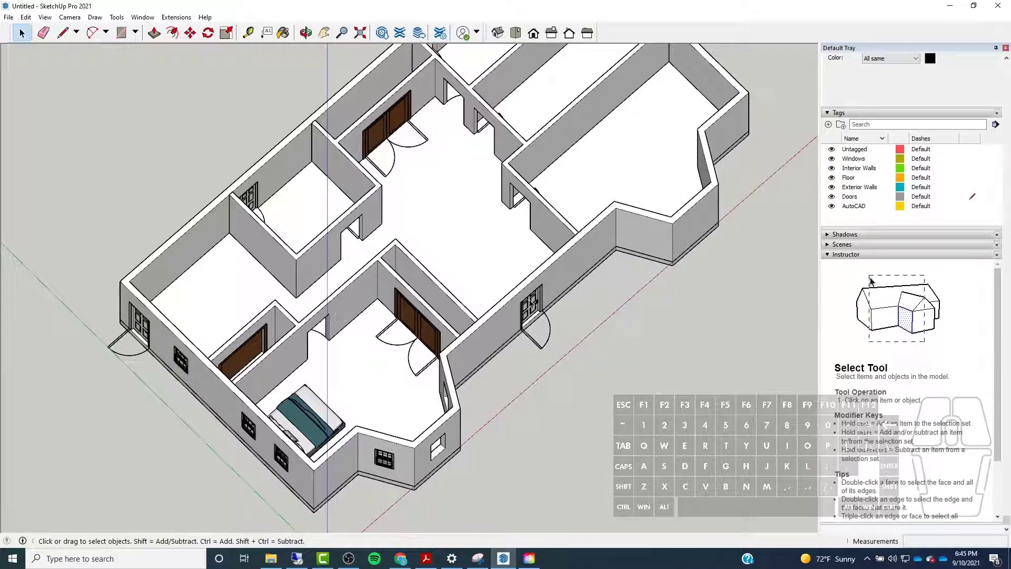
pyautogui.moveTo(532, 302); pyautogui.dragTo(211, 328, button='middle')
pyautogui.scroll(3, 211, 328)
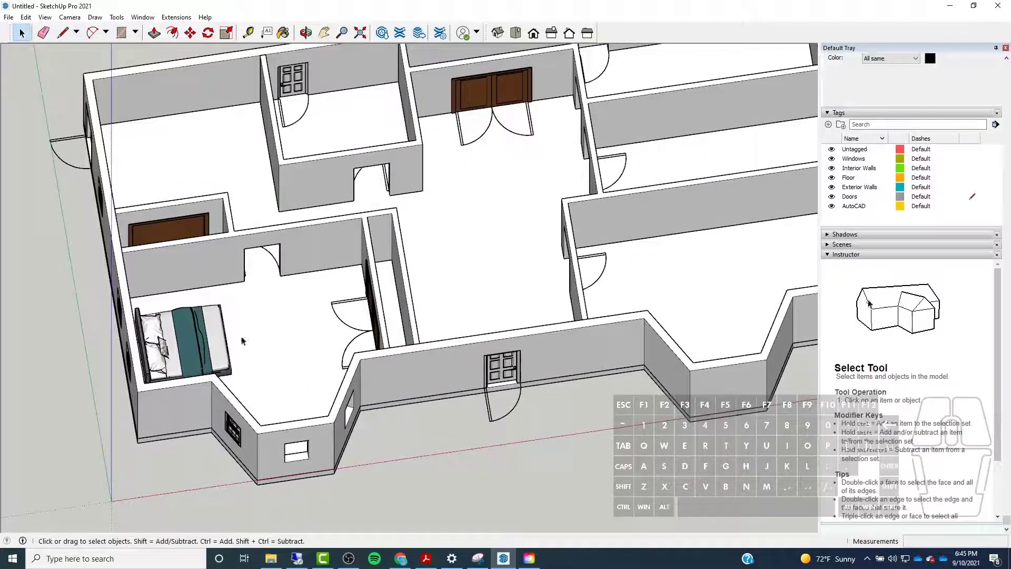
pyautogui.scroll(-1, 402, 361)
pyautogui.scroll(1, 435, 348)
pyautogui.moveTo(436, 347); pyautogui.dragTo(310, 305, button='middle')
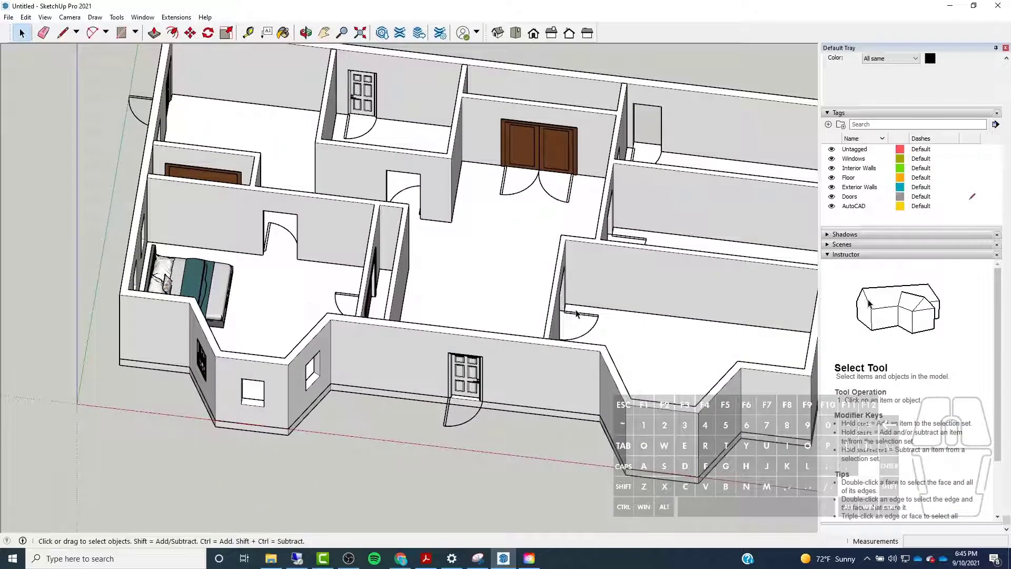
pyautogui.scroll(1, 425, 294)
pyautogui.scroll(4, 327, 282)
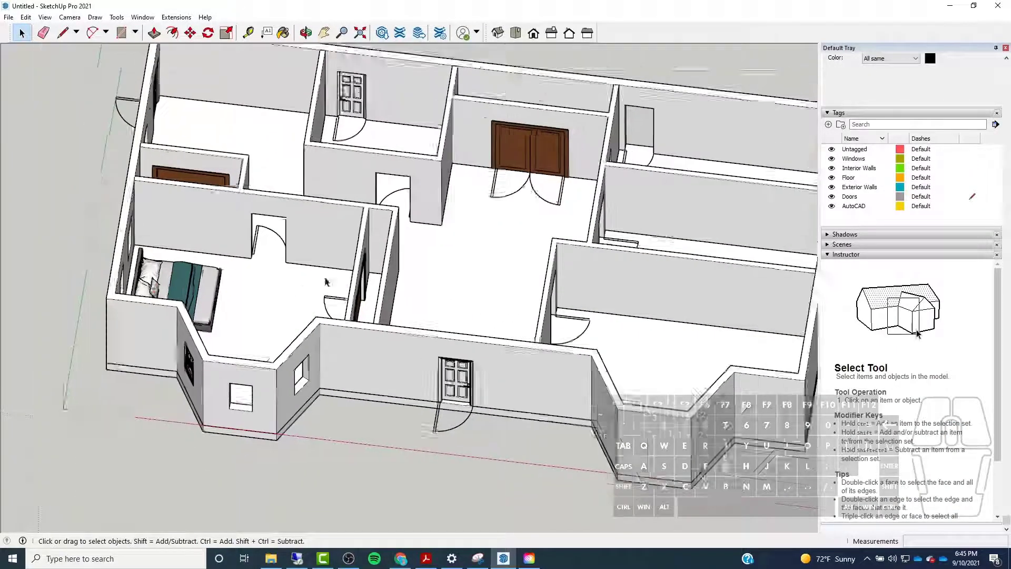
pyautogui.scroll(-3, 523, 329)
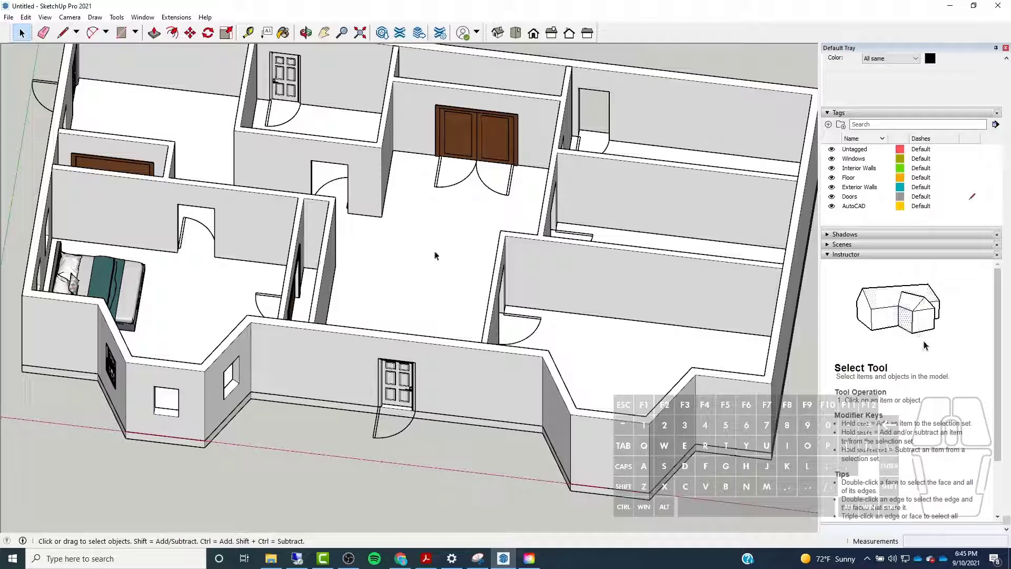
pyautogui.scroll(2, 316, 306)
pyautogui.moveTo(175, 333); pyautogui.dragTo(349, 248, button='middle')
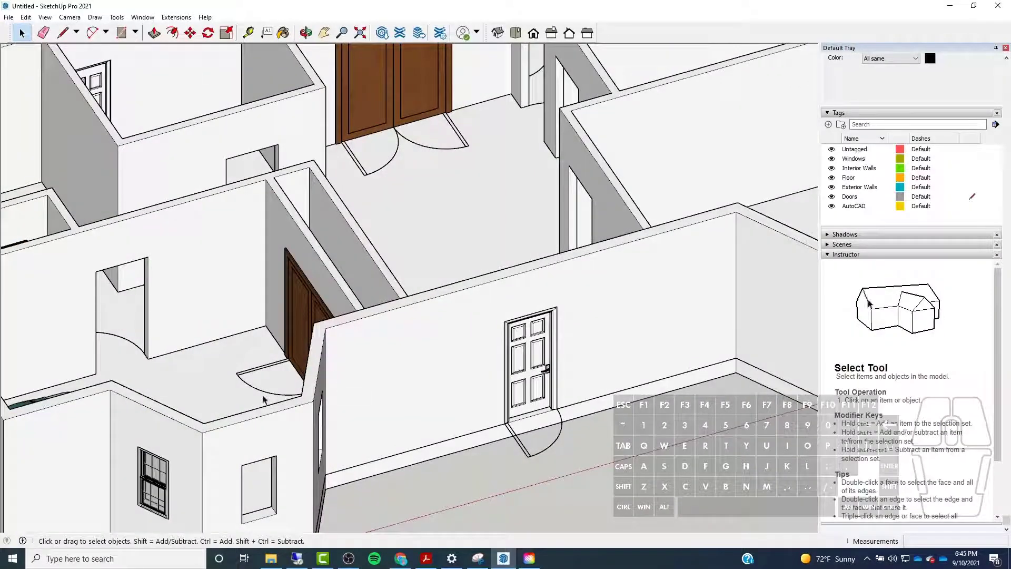
pyautogui.scroll(-3, 522, 392)
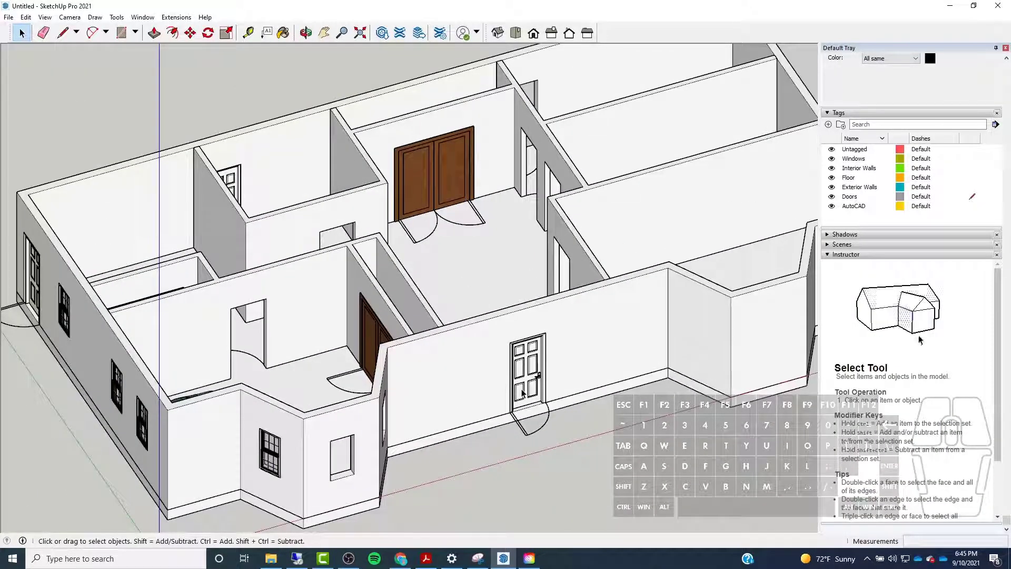
pyautogui.click(383, 32)
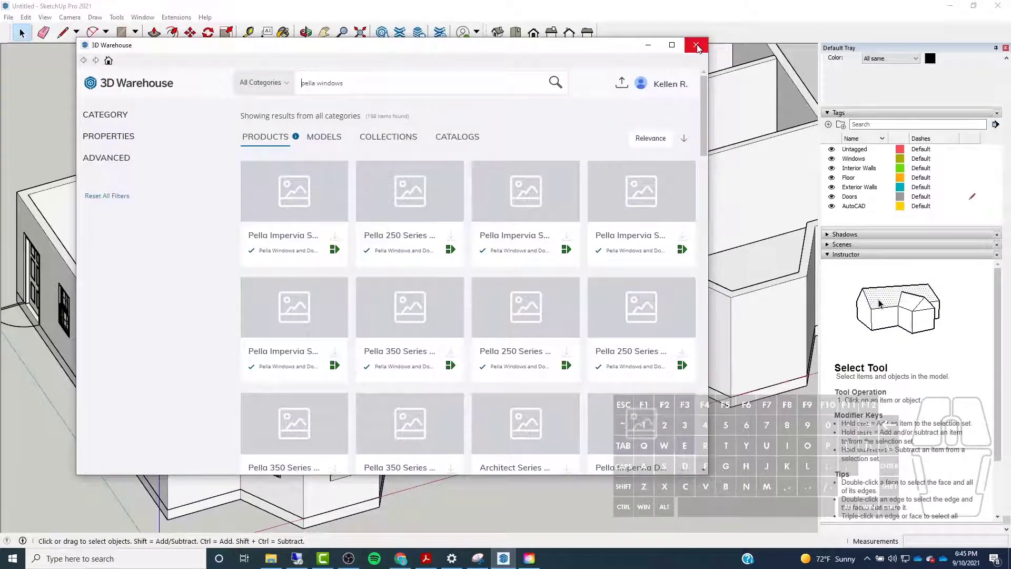
pyautogui.click(696, 46)
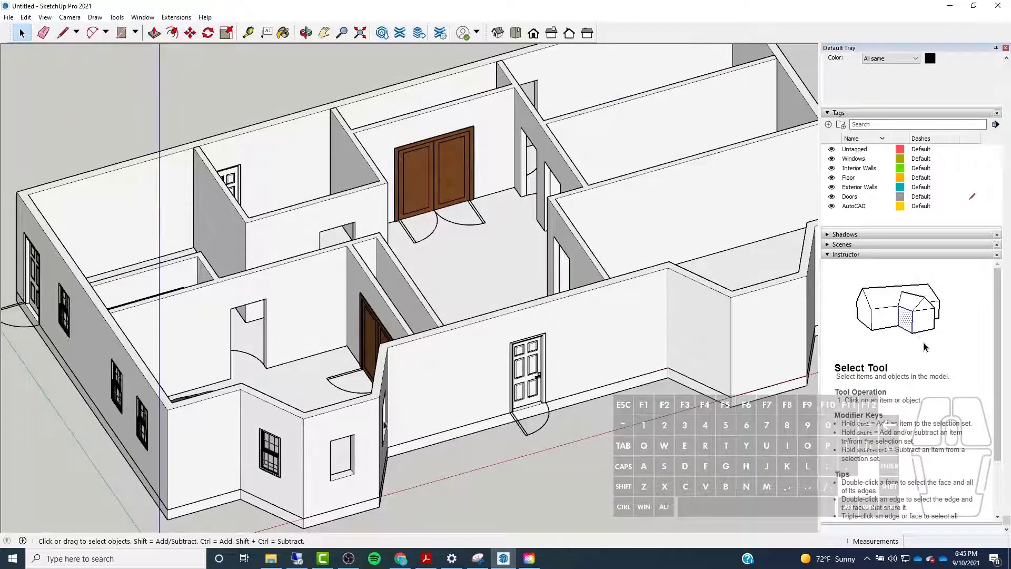
pyautogui.moveTo(410, 242); pyautogui.dragTo(267, 298, button='middle')
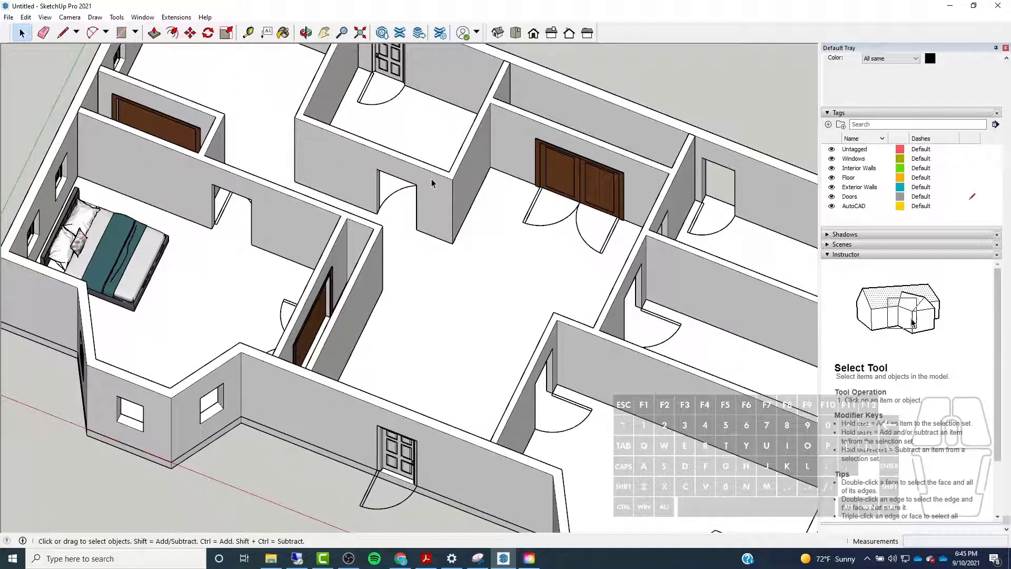
# Examine the rooms, doors and bay walls of the whole house and check the visibility of the Windows tag
pyautogui.click(246, 227)
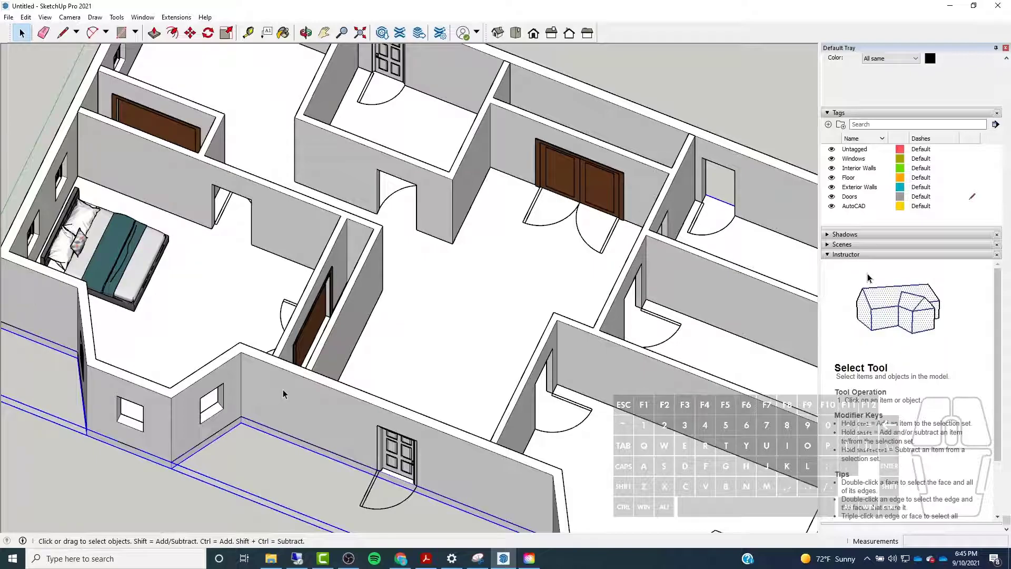
pyautogui.scroll(-1, 368, 271)
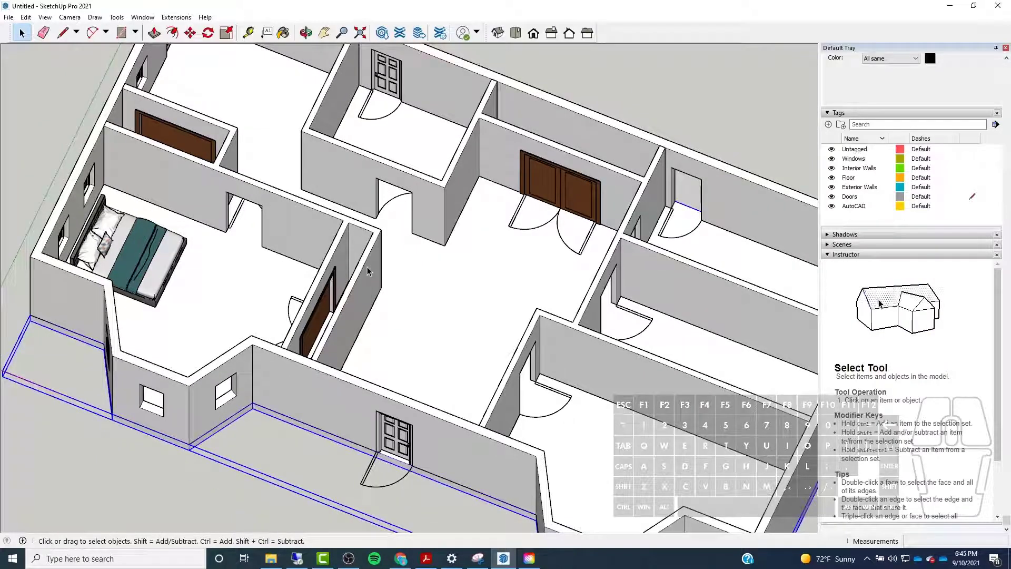
pyautogui.scroll(-5, 367, 271)
pyautogui.scroll(2, 315, 269)
pyautogui.moveTo(315, 269); pyautogui.dragTo(441, 258, button='middle')
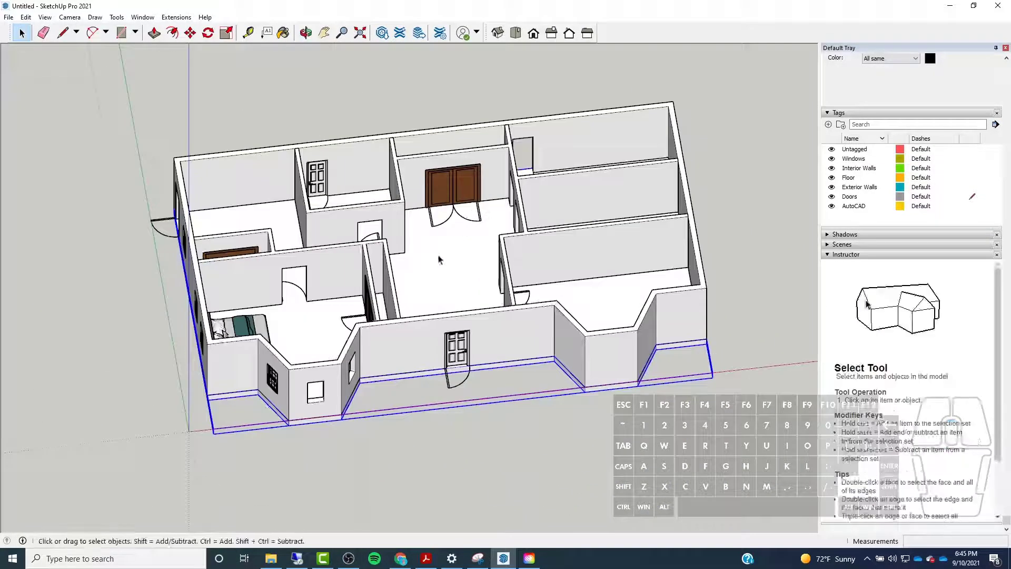
pyautogui.scroll(3, 440, 258)
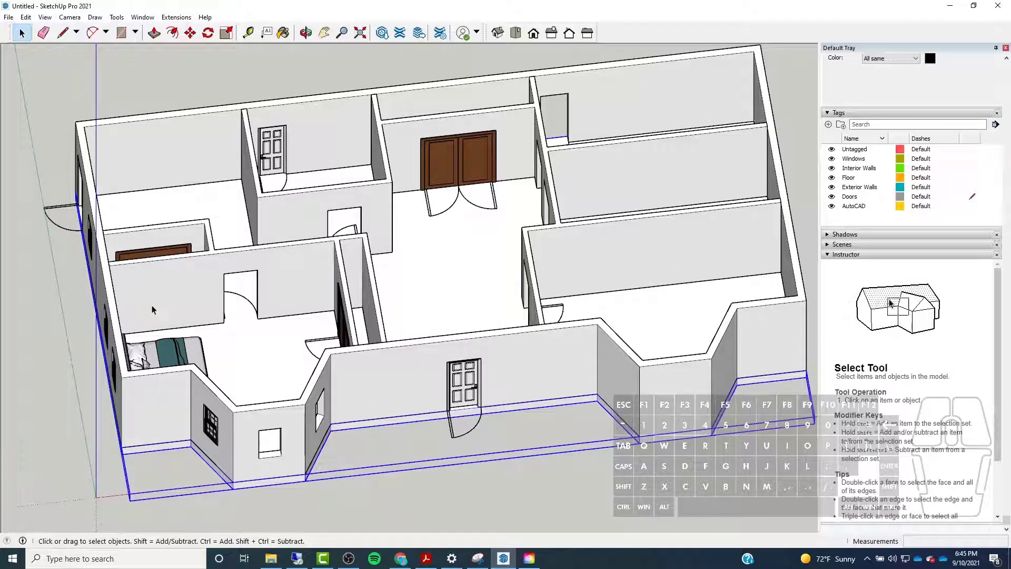
pyautogui.scroll(-4, 156, 305)
pyautogui.scroll(3, 281, 268)
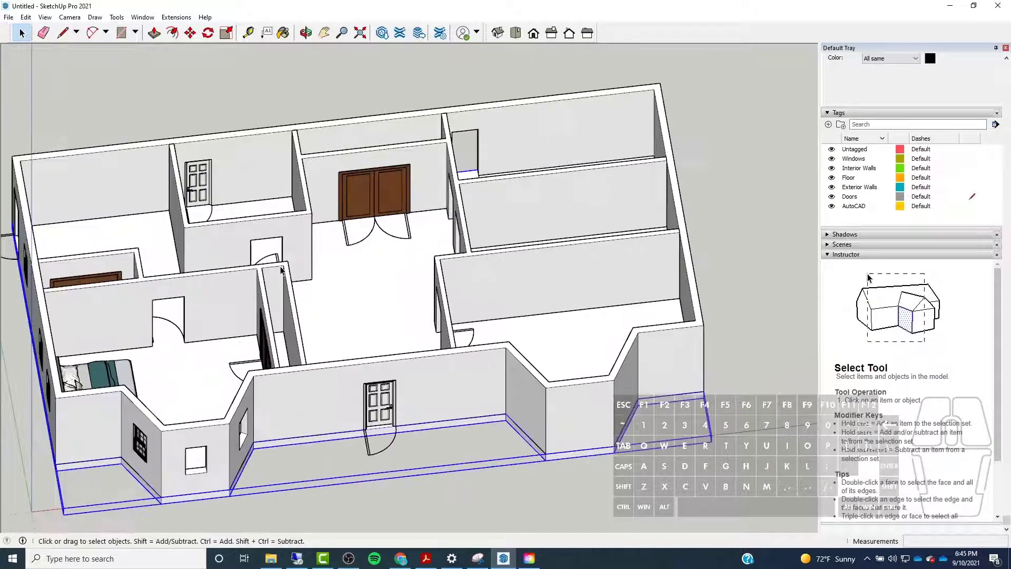
pyautogui.moveTo(438, 250); pyautogui.dragTo(375, 262, button='middle')
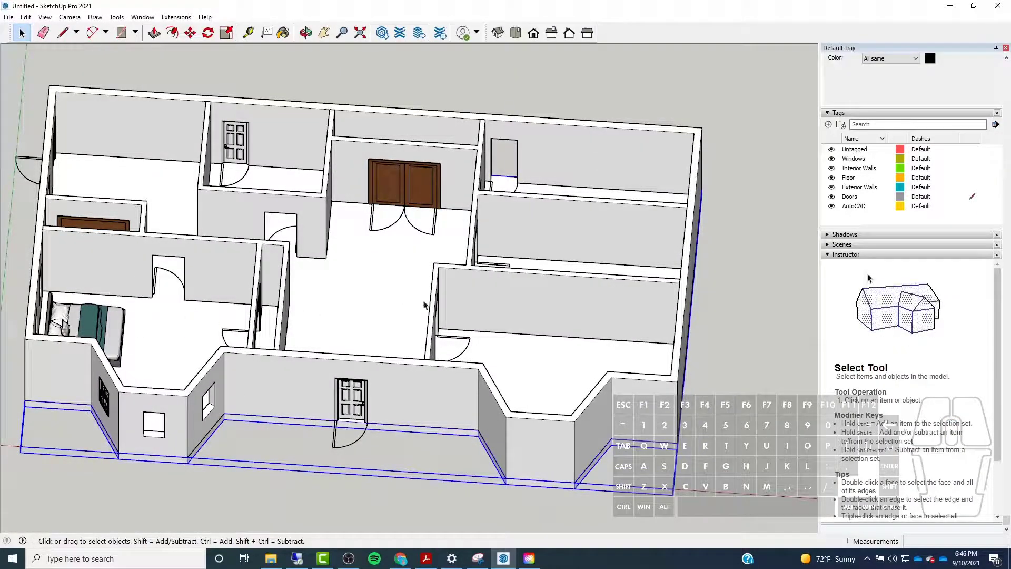
pyautogui.moveTo(425, 300); pyautogui.dragTo(393, 232, button='middle')
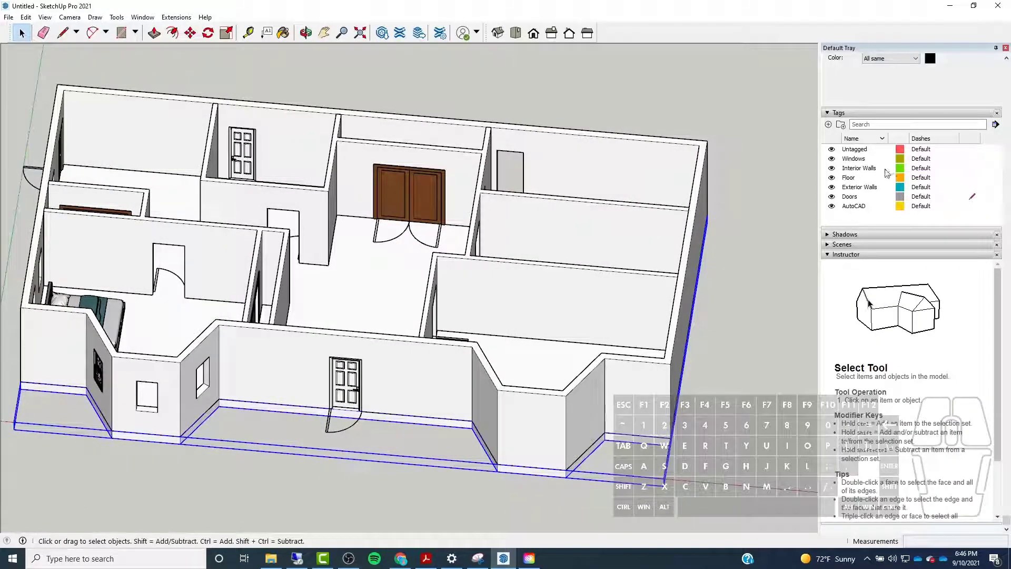
pyautogui.scroll(2, 888, 174)
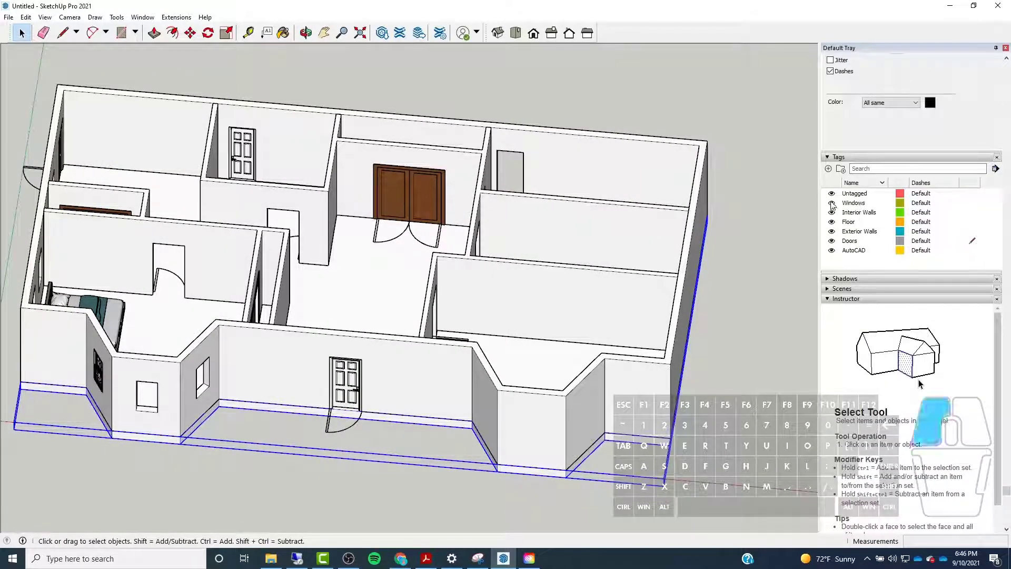
pyautogui.doubleClick(832, 205)
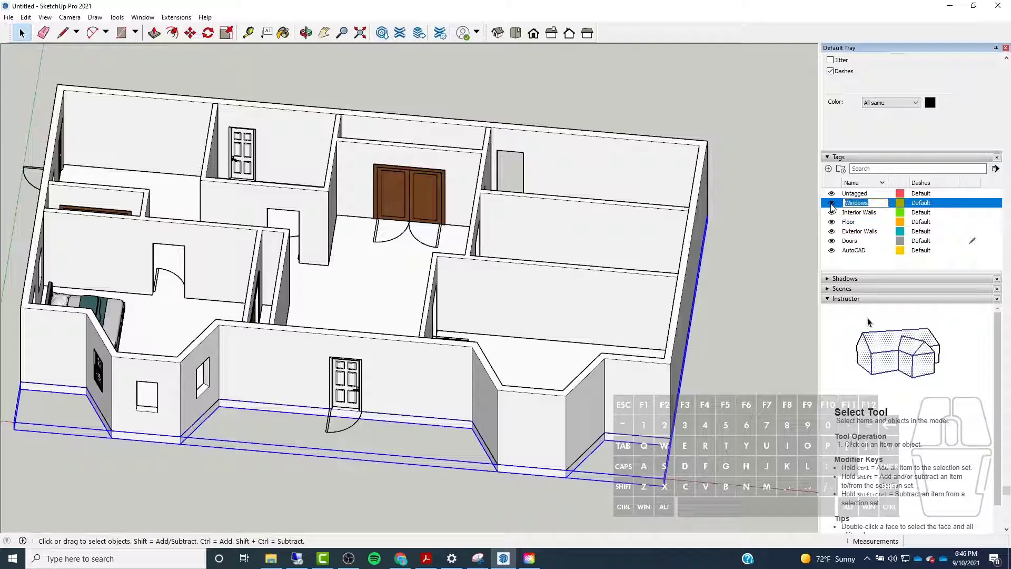
# Assign the Windows tag to the three side-wall Pella windows and the one in the angled bay wall
pyautogui.moveTo(650, 230); pyautogui.dragTo(413, 332, button='middle')
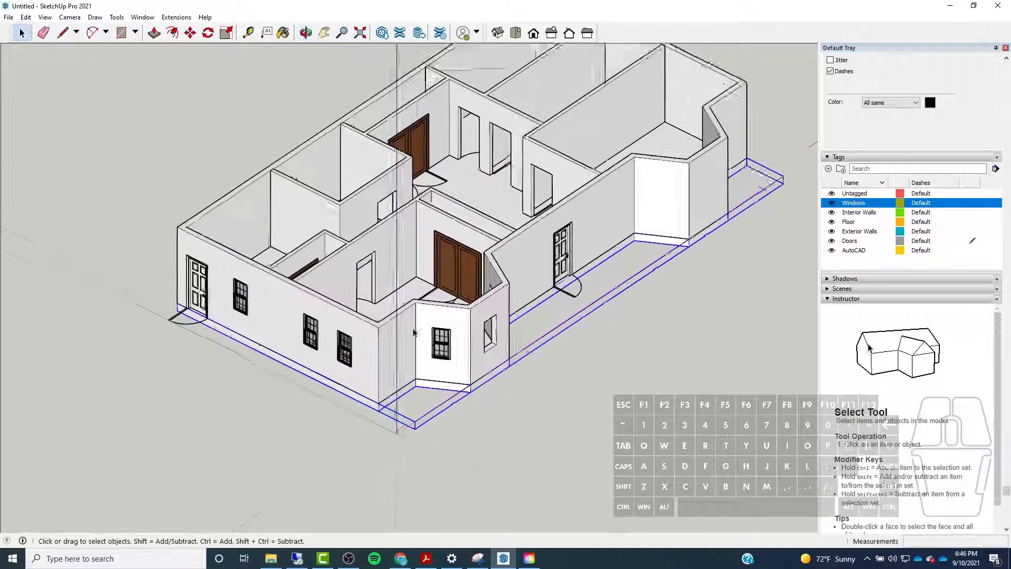
pyautogui.scroll(2, 414, 333)
pyautogui.click(473, 343)
pyautogui.click(466, 330)
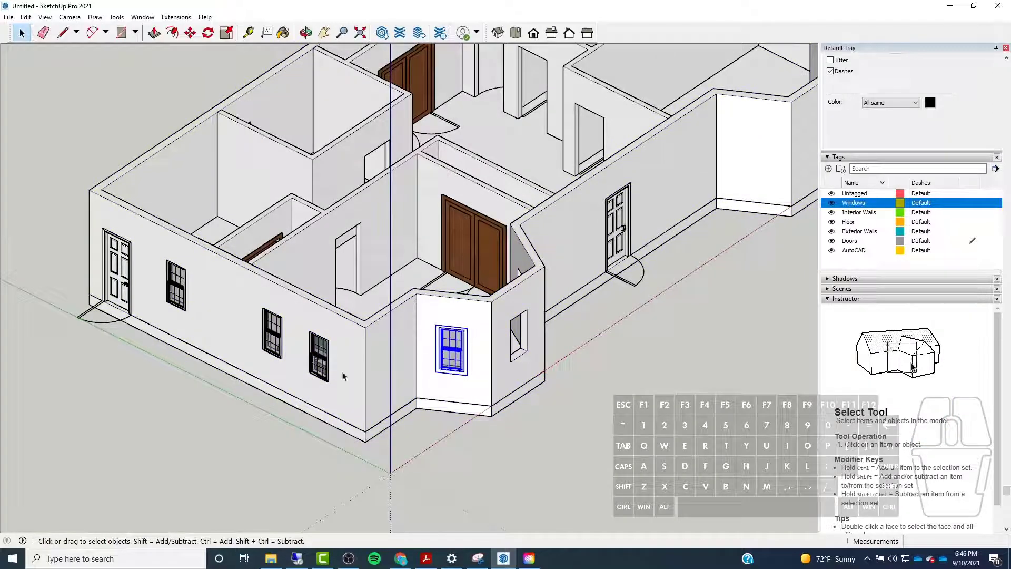
pyautogui.keyDown('ctrl'); pyautogui.click(318, 358); pyautogui.keyUp('ctrl')
pyautogui.keyDown('ctrl'); pyautogui.click(272, 334); pyautogui.keyUp('ctrl')
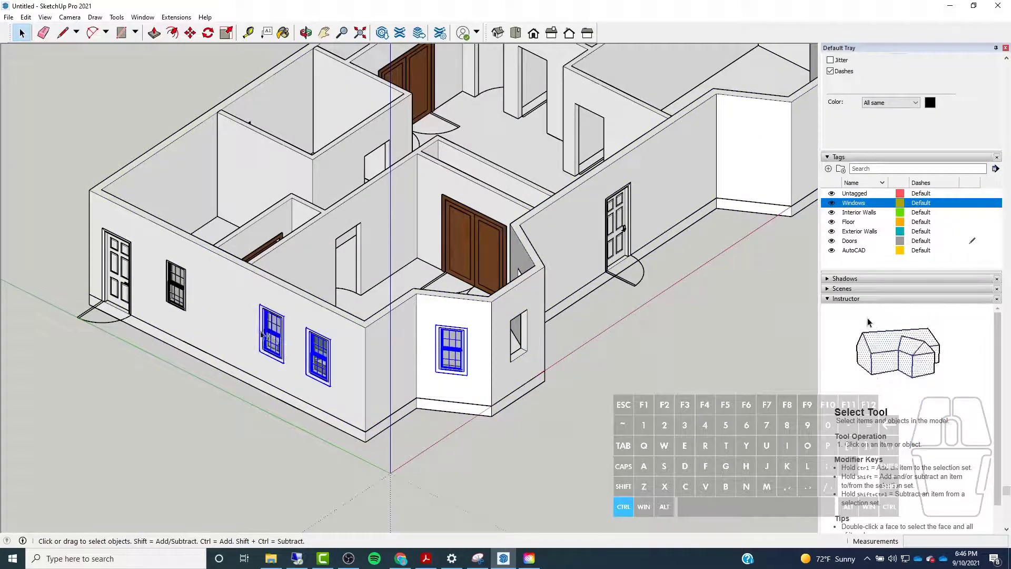
pyautogui.keyDown('ctrl'); pyautogui.click(171, 281); pyautogui.keyUp('ctrl')
pyautogui.moveTo(586, 309); pyautogui.dragTo(409, 286, button='middle')
pyautogui.scroll(10, 994, 118)
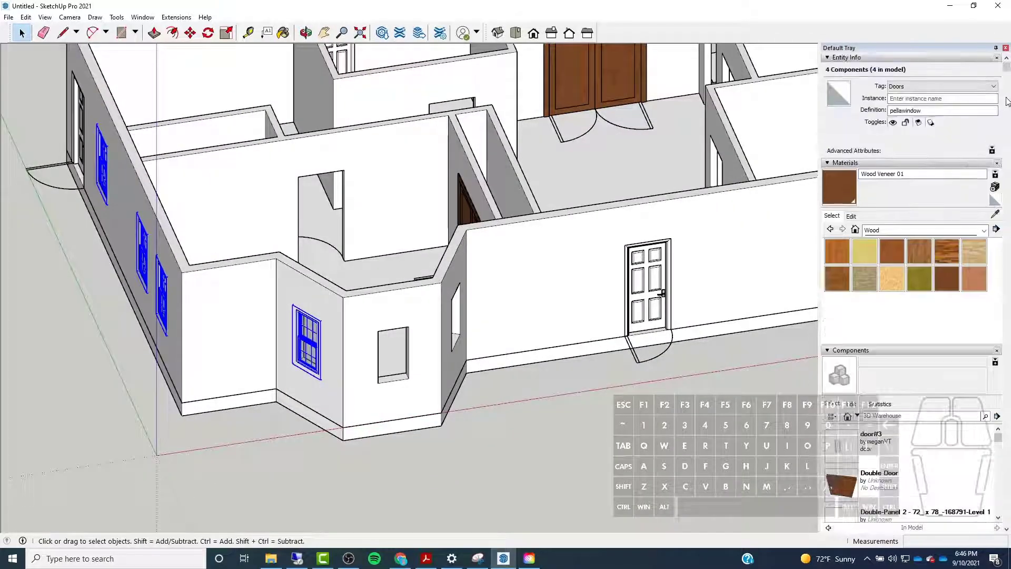
pyautogui.click(993, 87)
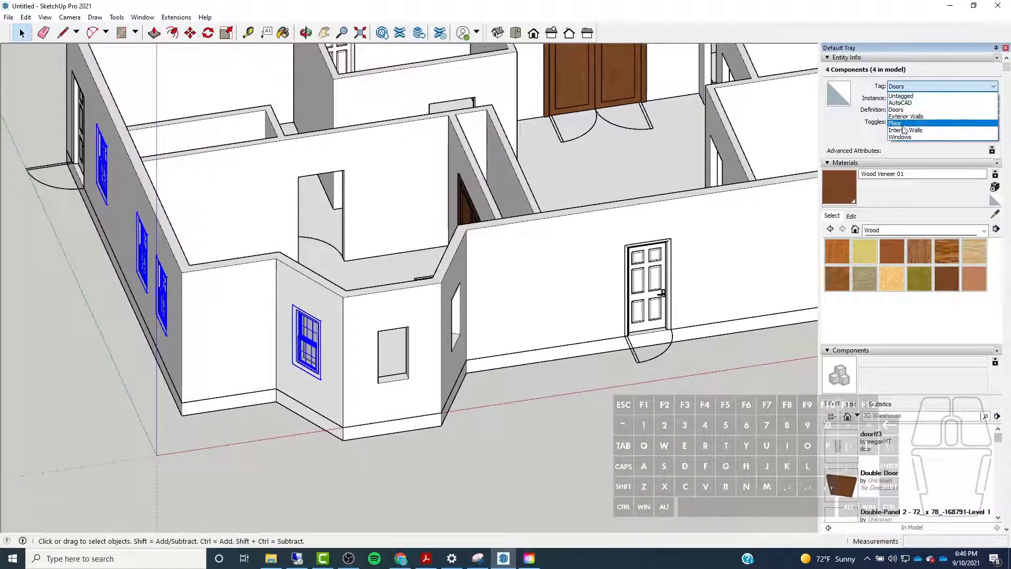
pyautogui.click(902, 137)
pyautogui.click(585, 470)
# Hide the Windows, Interior Walls, Floor, Exterior Walls and AutoCAD tags, and try to hide the Doors tag as well
pyautogui.scroll(-10, 922, 293)
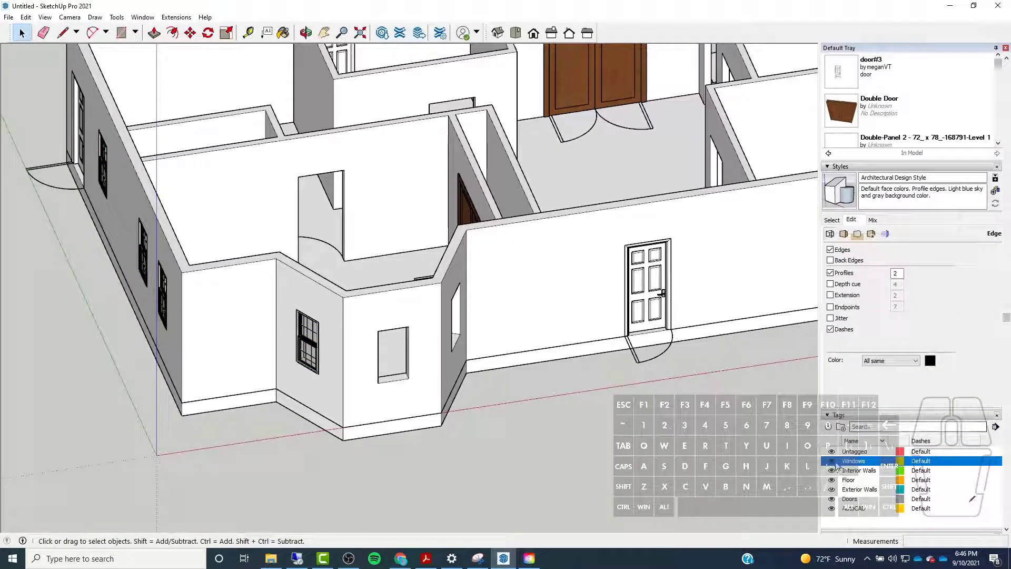
pyautogui.click(831, 460)
pyautogui.click(832, 461)
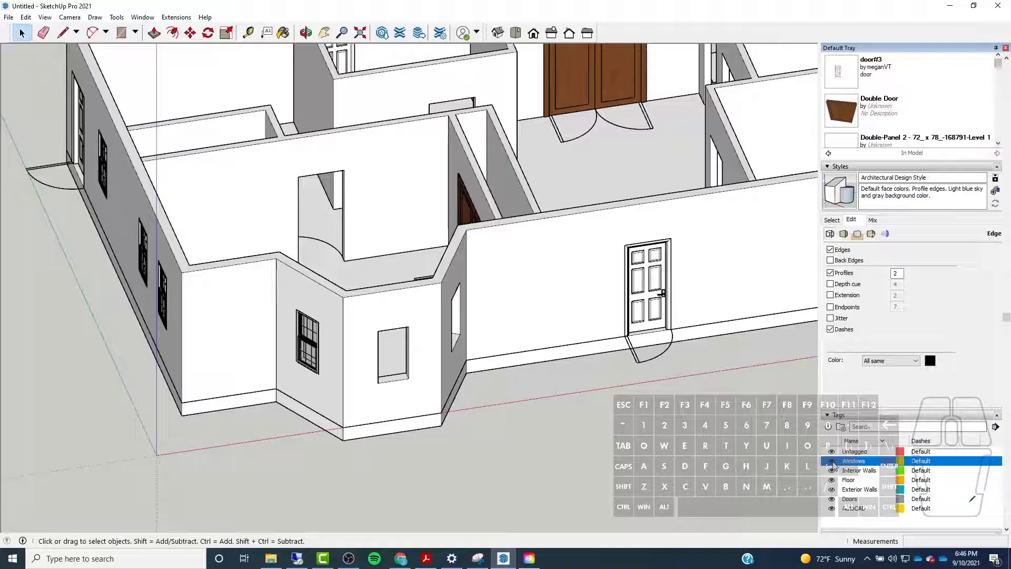
pyautogui.click(832, 460)
pyautogui.click(831, 470)
pyautogui.click(831, 480)
pyautogui.click(831, 489)
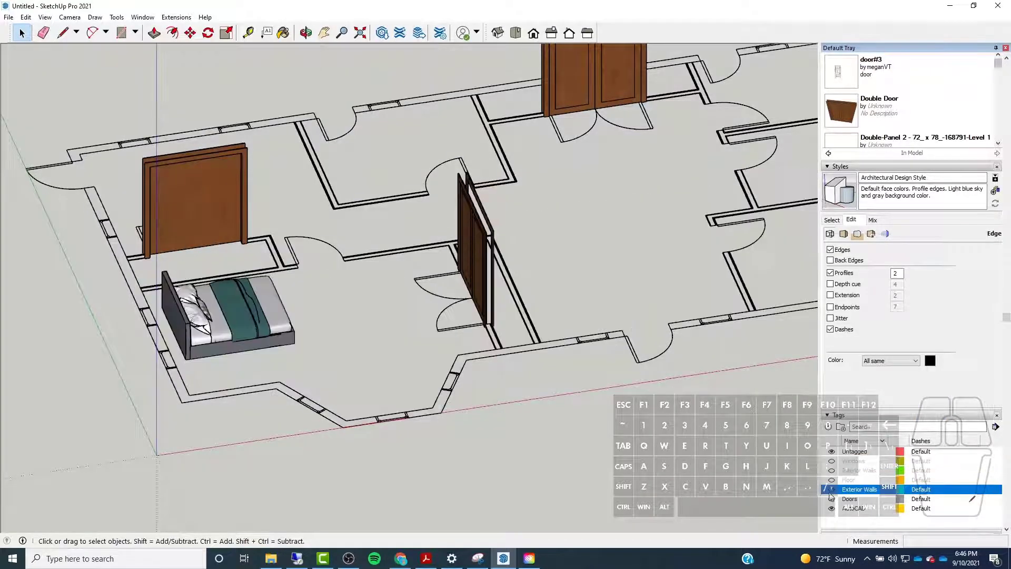
pyautogui.click(831, 499)
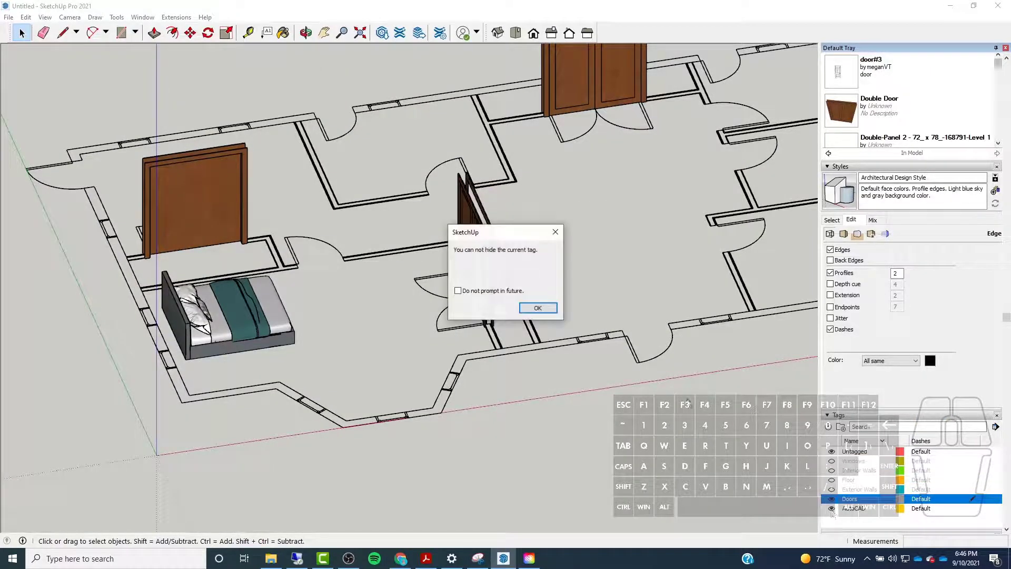
pyautogui.click(555, 231)
pyautogui.click(831, 508)
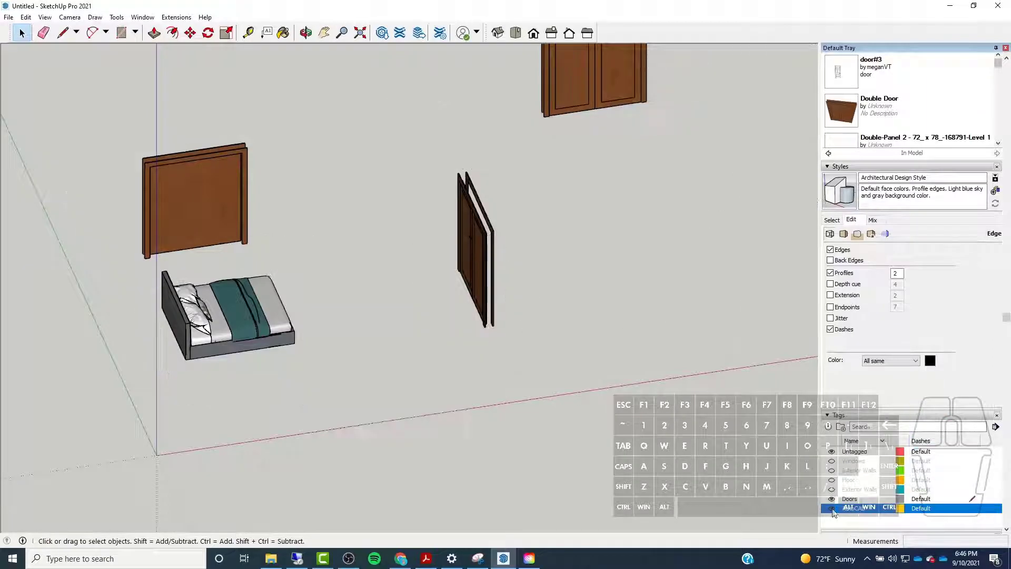
# Select the bed and add a new tag named Furniture
pyautogui.scroll(-4, 531, 403)
pyautogui.scroll(2, 526, 401)
pyautogui.moveTo(526, 400); pyautogui.dragTo(421, 363, button='middle')
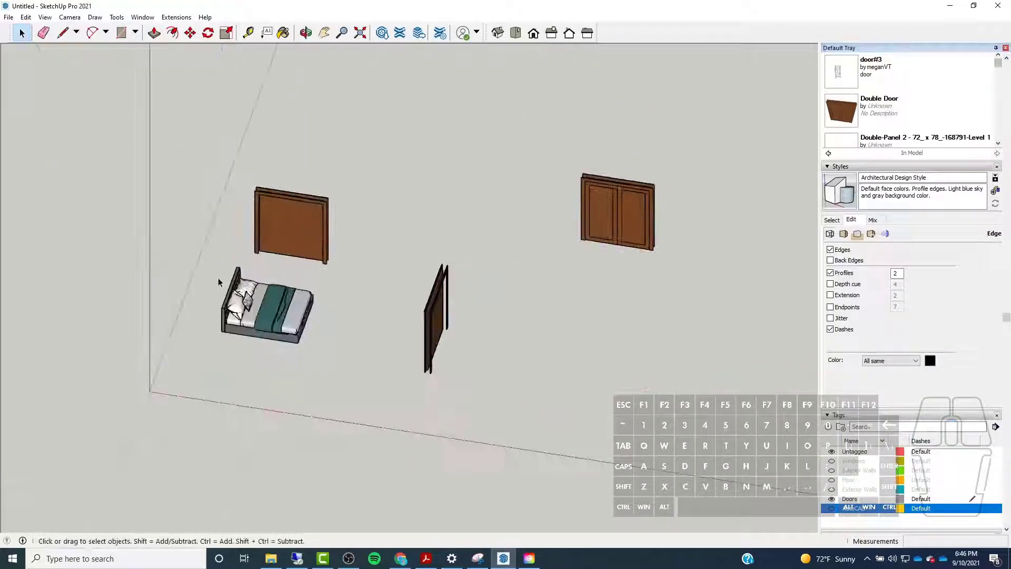
pyautogui.scroll(2, 218, 277)
pyautogui.scroll(-2, 281, 310)
pyautogui.click(281, 312)
pyautogui.click(828, 426)
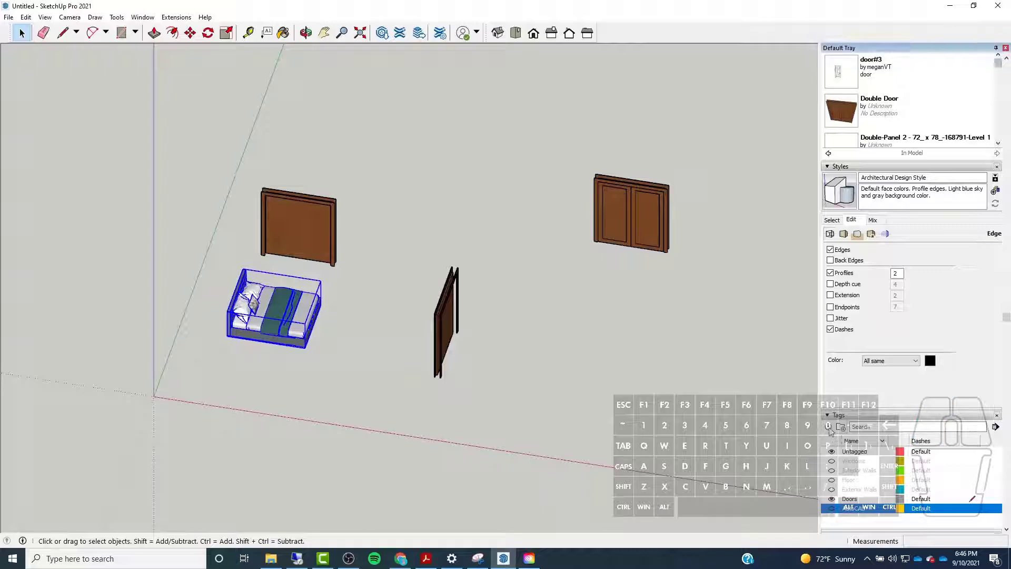
pyautogui.write('F')
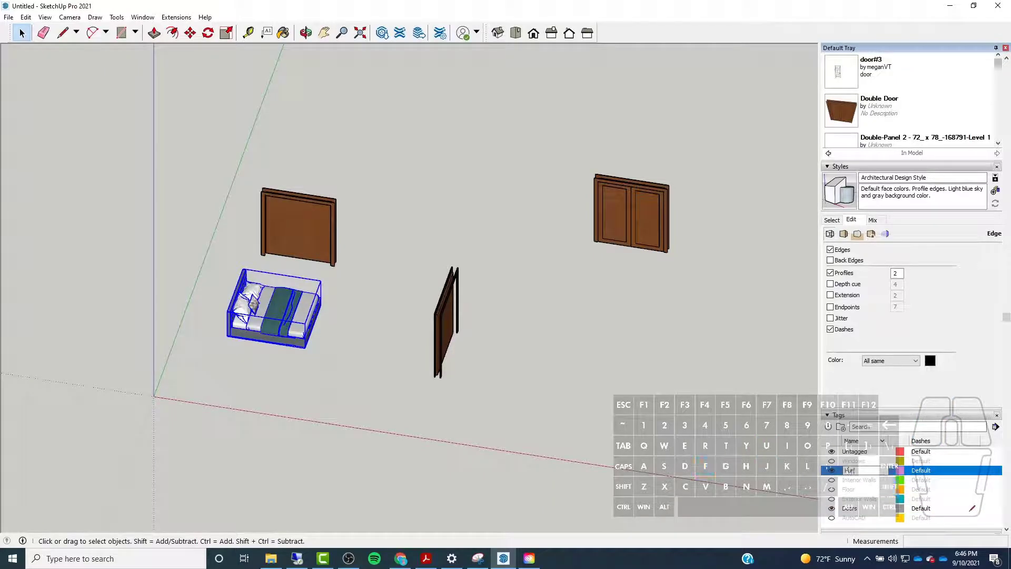
pyautogui.write('urniture')
pyautogui.press('Return')
pyautogui.click(869, 481)
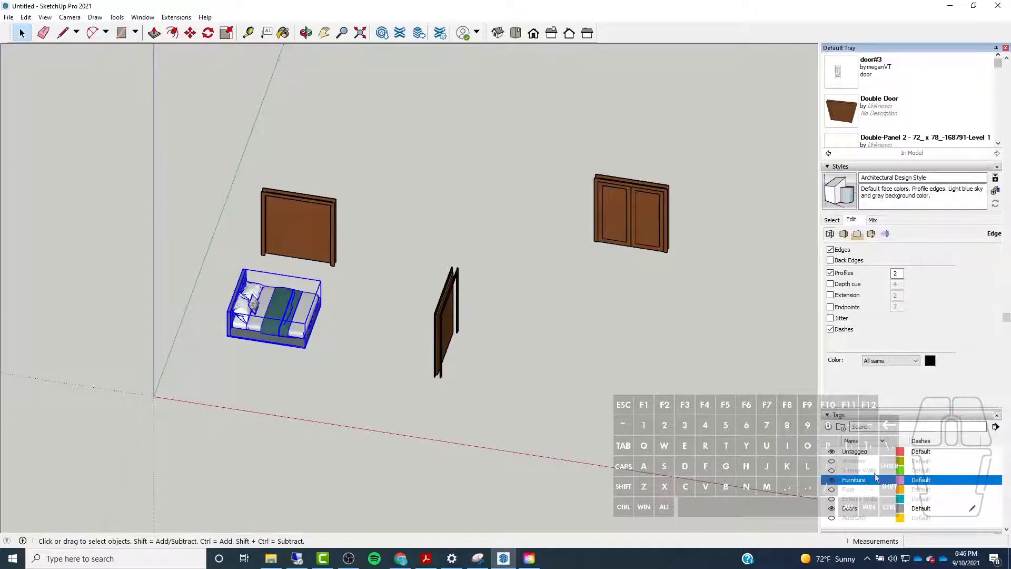
# Assign the Furniture tag to the selected bed component
pyautogui.scroll(8, 875, 477)
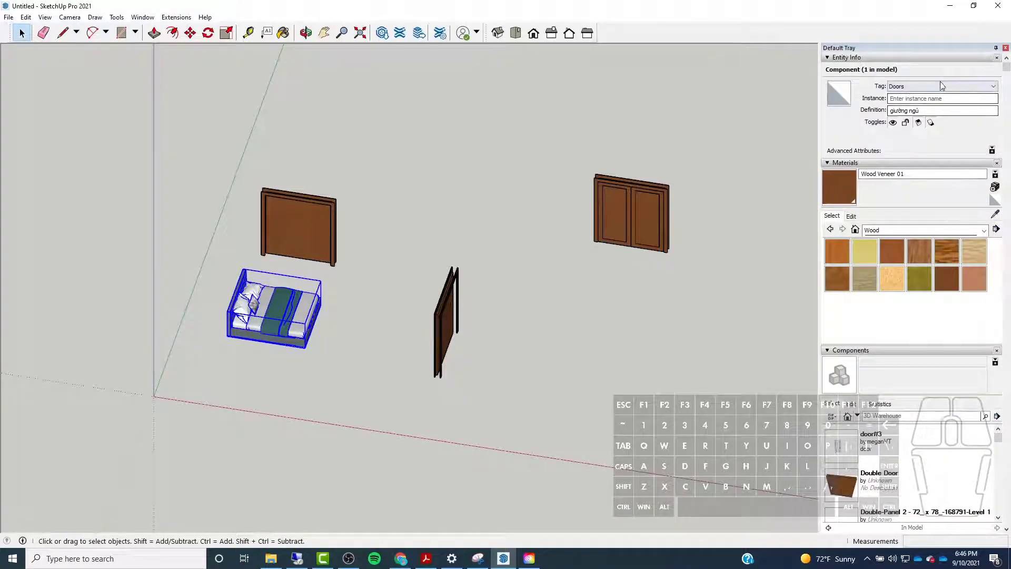
pyautogui.click(942, 86)
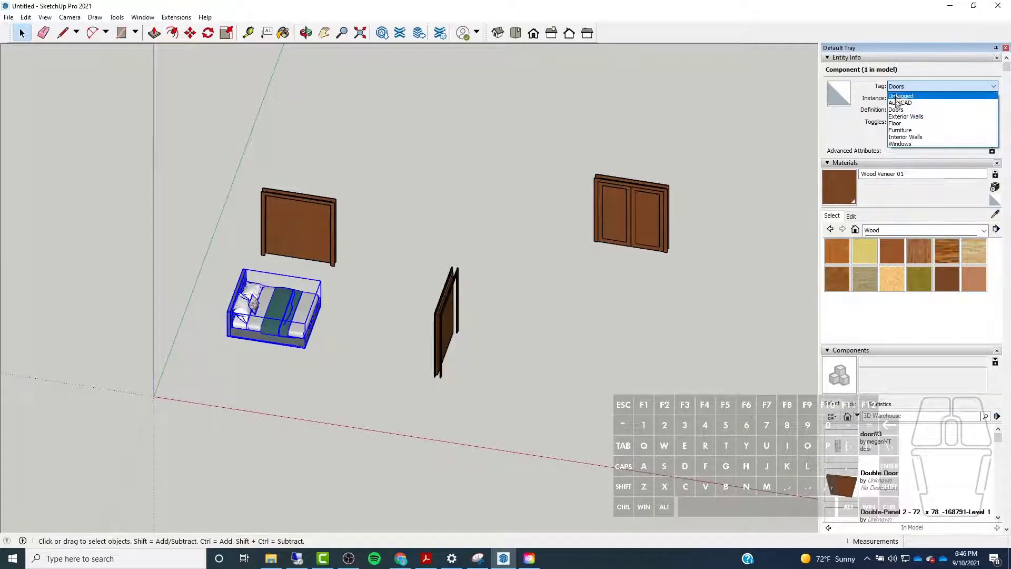
pyautogui.click(900, 131)
# Test the Furniture tag's visibility on the bed and show the Exterior Walls, AutoCAD, Floor and Interior Walls tags again
pyautogui.scroll(-2, 951, 439)
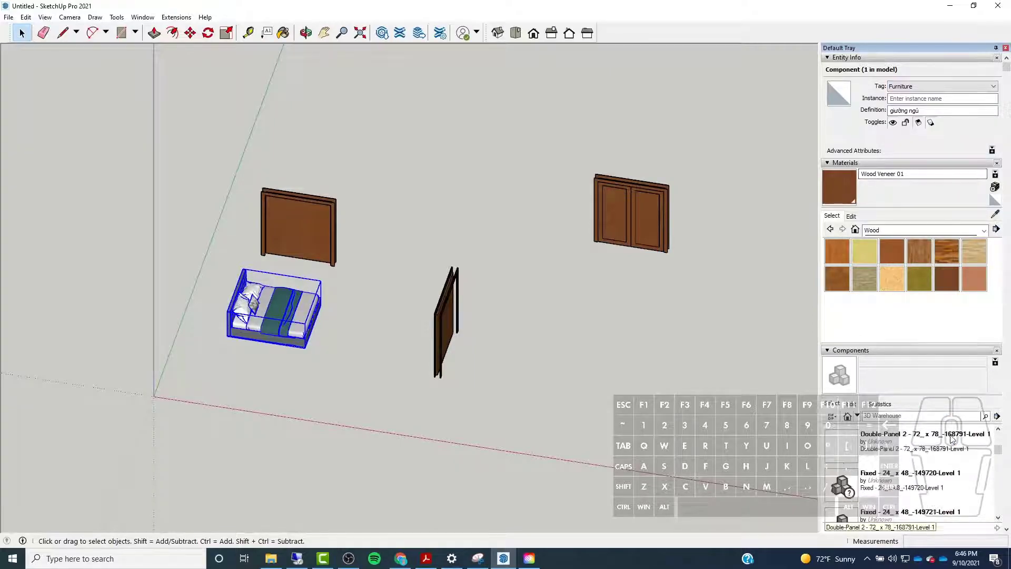
pyautogui.scroll(-8, 952, 439)
pyautogui.click(832, 372)
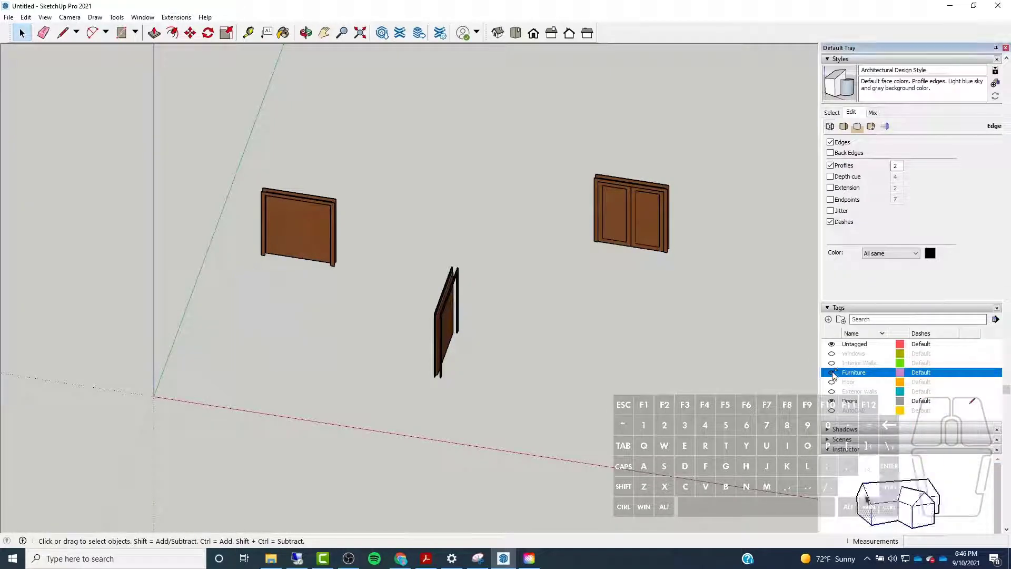
pyautogui.click(831, 372)
pyautogui.click(832, 391)
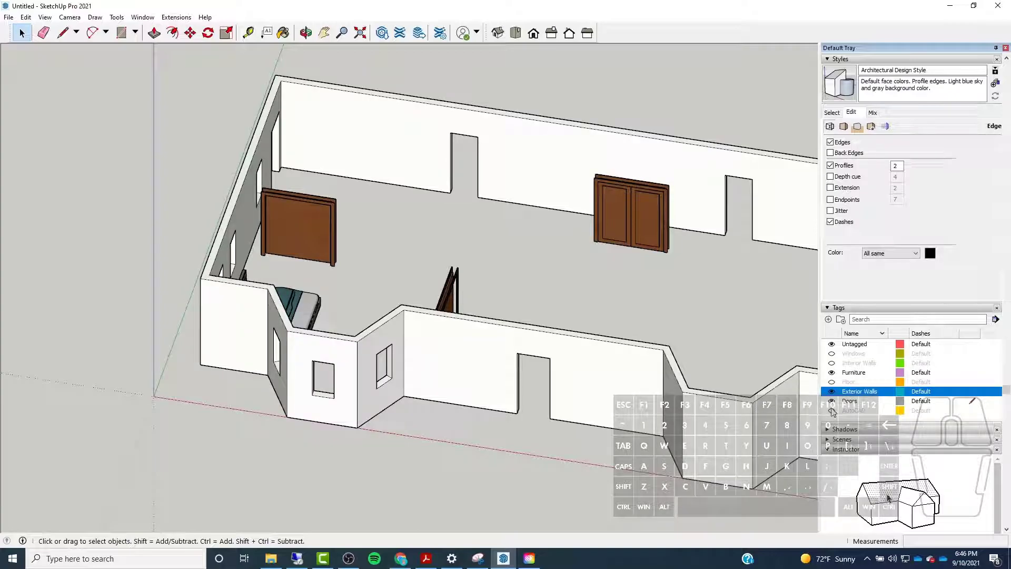
pyautogui.click(831, 410)
pyautogui.click(832, 381)
pyautogui.click(831, 362)
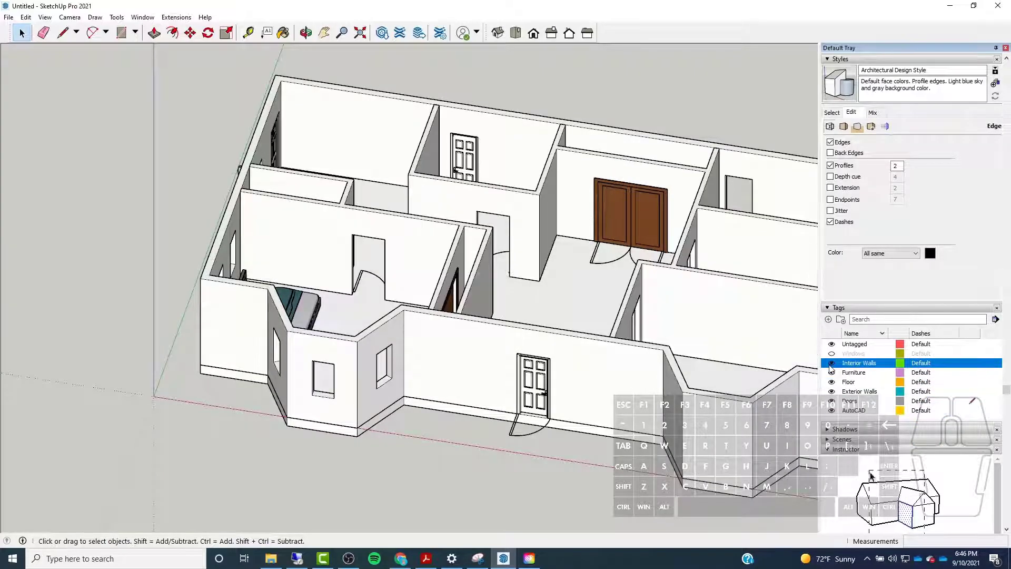
# Review the restored walls, rooms, doors and bay window openings of the house from above and from the front
pyautogui.moveTo(340, 313); pyautogui.dragTo(422, 395, button='middle')
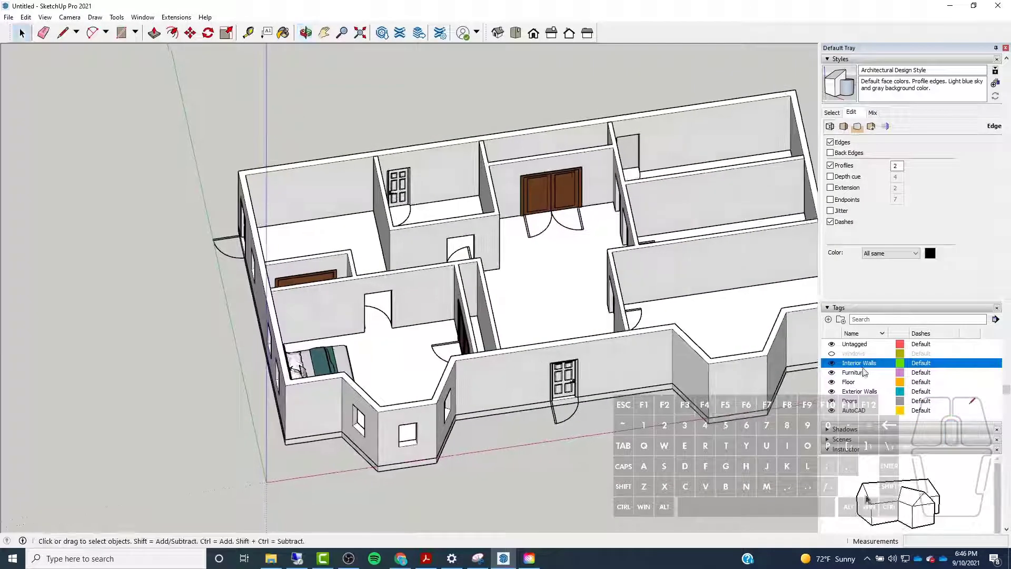
pyautogui.scroll(5, 664, 383)
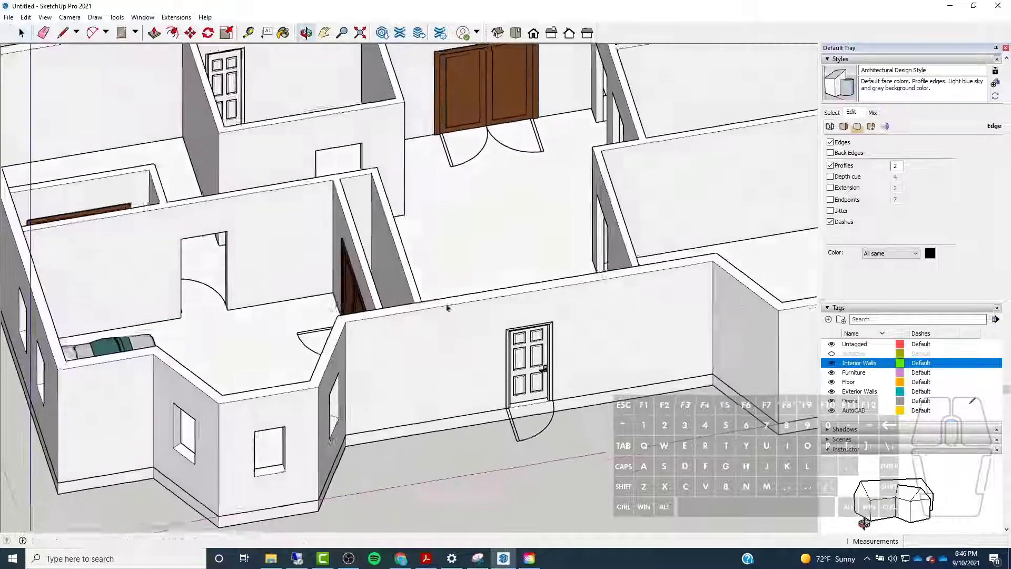
pyautogui.scroll(-3, 378, 332)
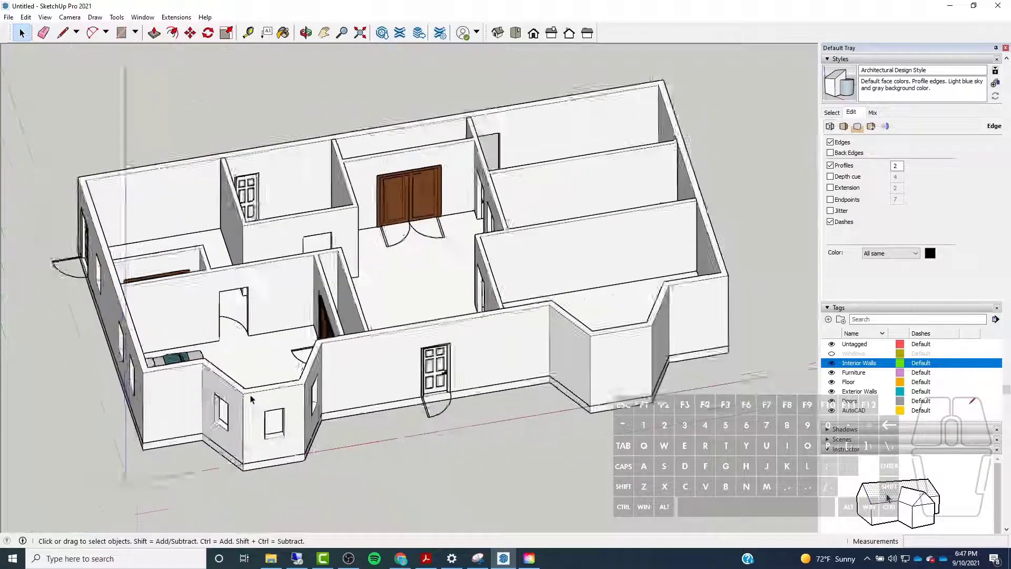
pyautogui.scroll(1, 368, 332)
pyautogui.scroll(-1, 327, 406)
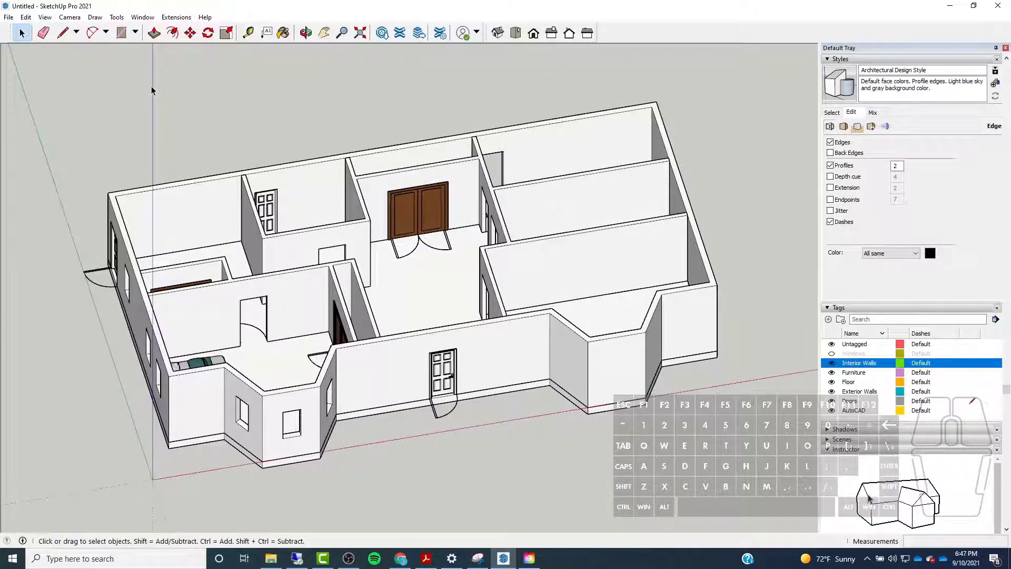
pyautogui.moveTo(419, 94); pyautogui.dragTo(420, 154, button='middle')
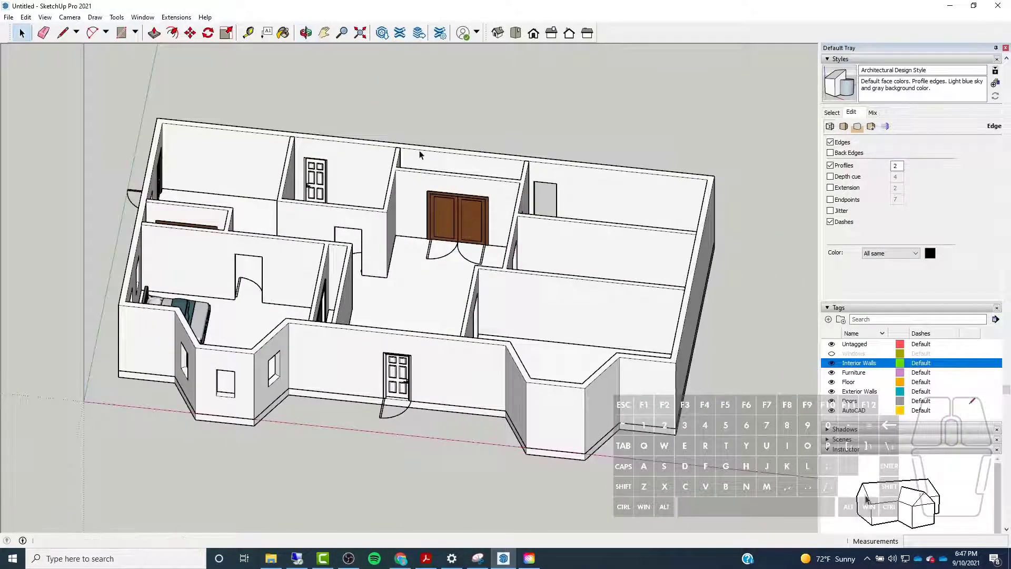
pyautogui.scroll(3, 420, 154)
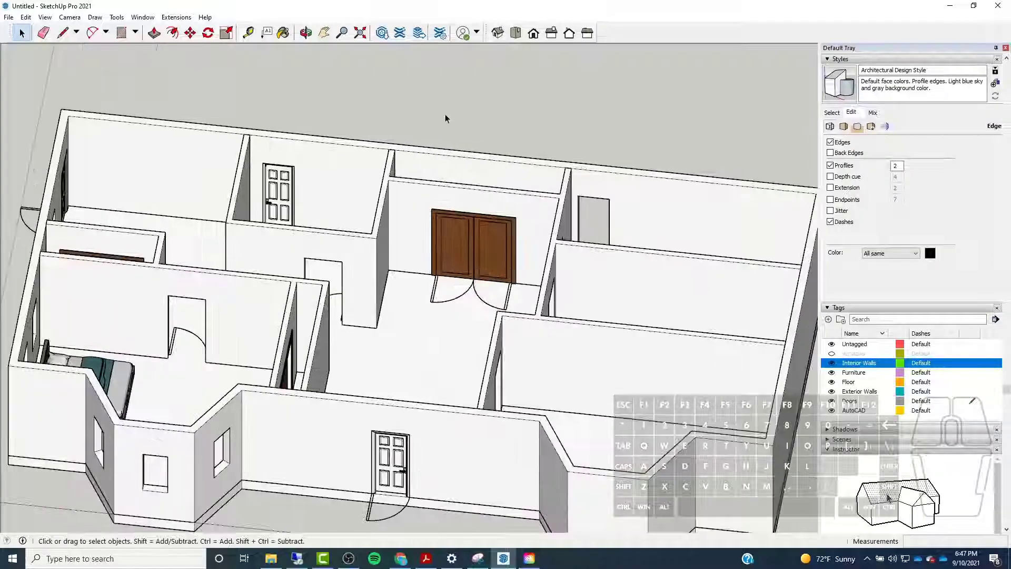